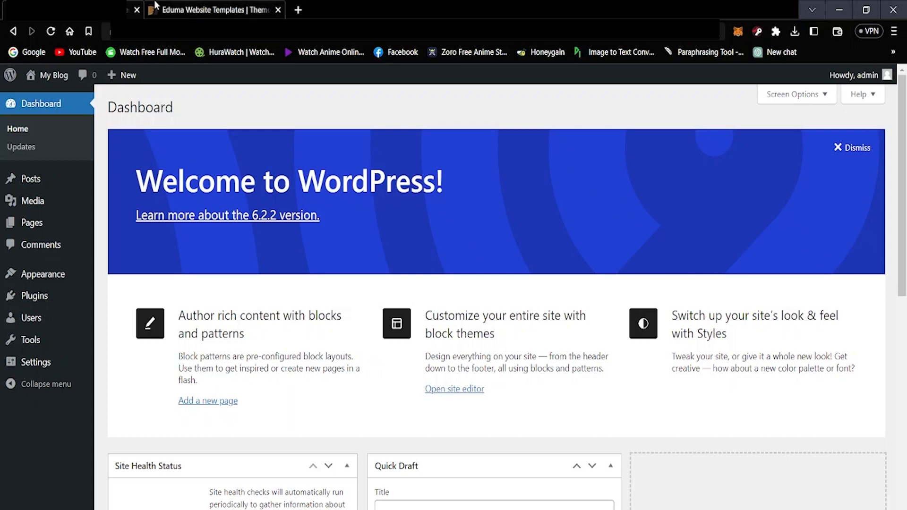
Step: Look over the Eduma - Education WordPress Theme listing on ThemeForest, closing the Envato Elements promotional banner
key("ctrl+Tab")
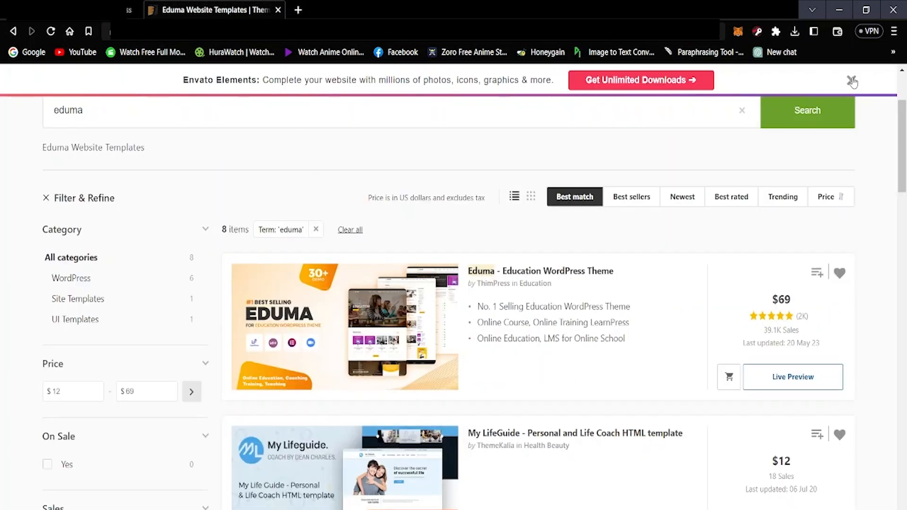
left_click(851, 80)
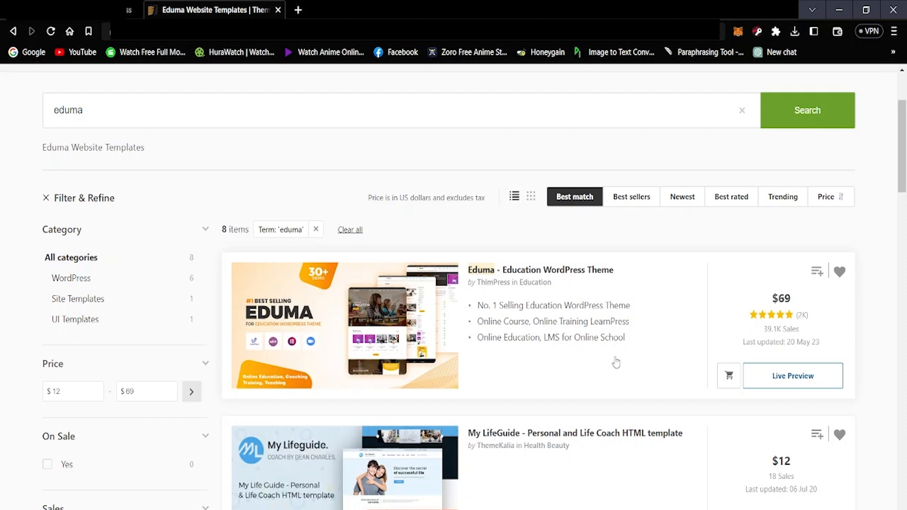
scroll(567, 381, "up", 3)
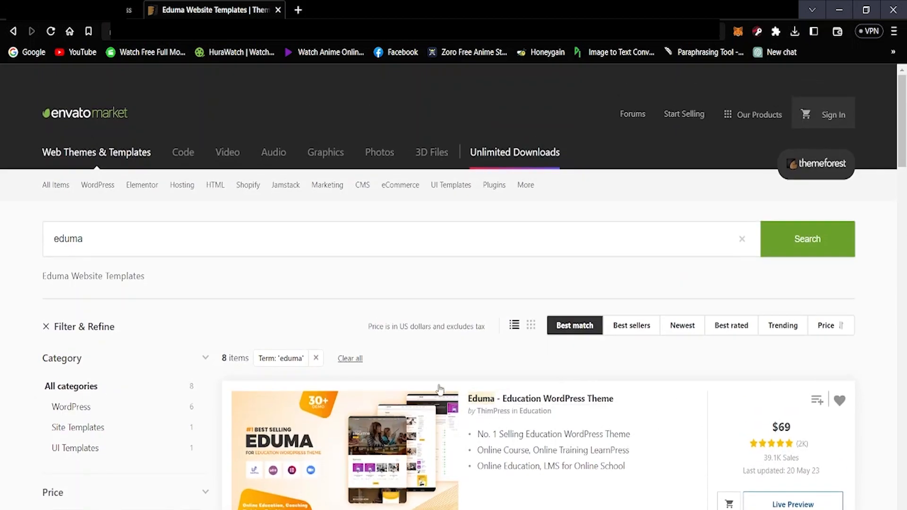
scroll(595, 387, "down", 5)
scroll(660, 276, "up", 1)
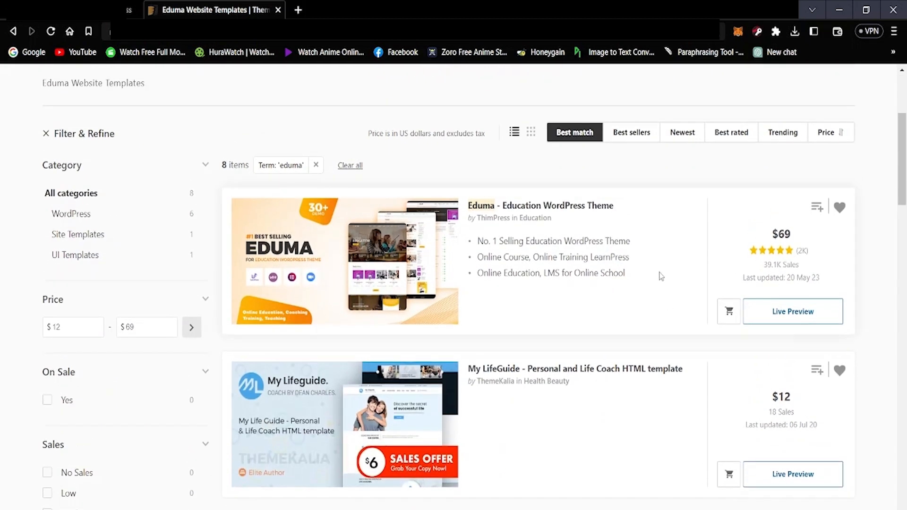
Step: Open the My Blog site from the WordPress dashboard in a separate tab and examine its front page
left_click(76, 10)
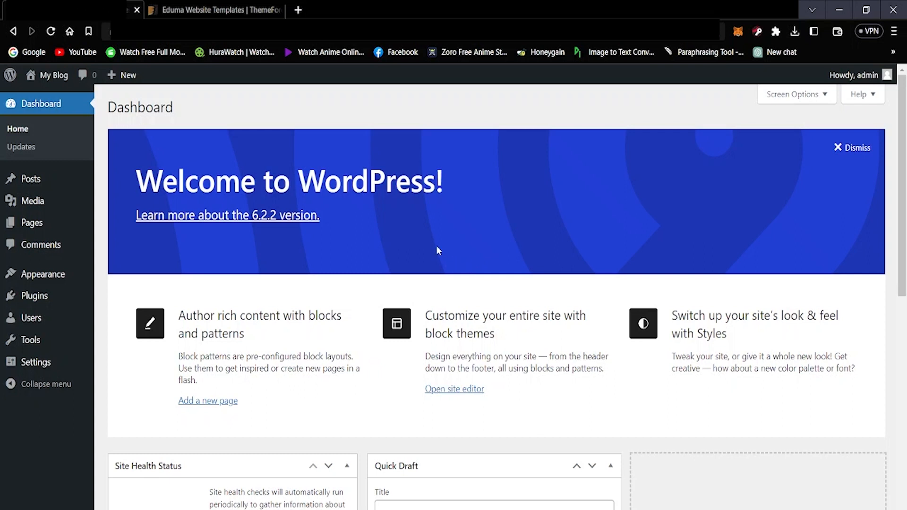
mouse_move(45, 88)
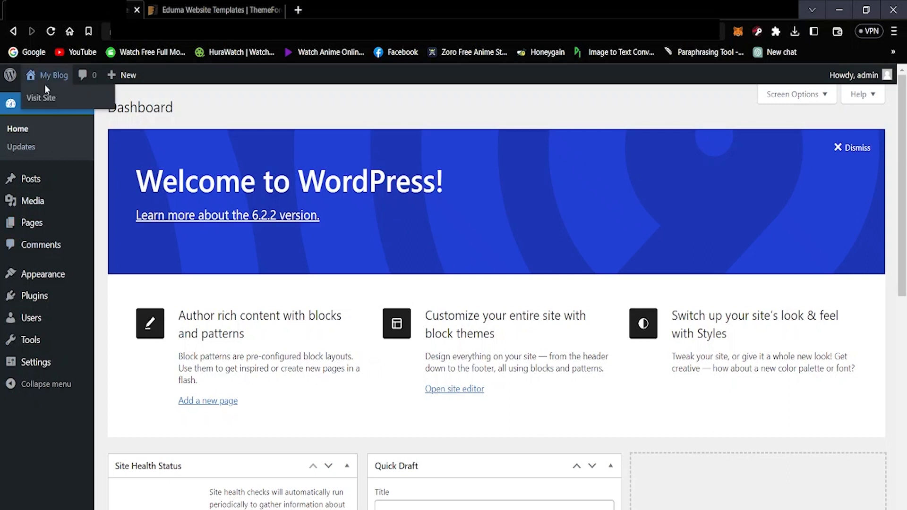
right_click(53, 104)
left_click(80, 111)
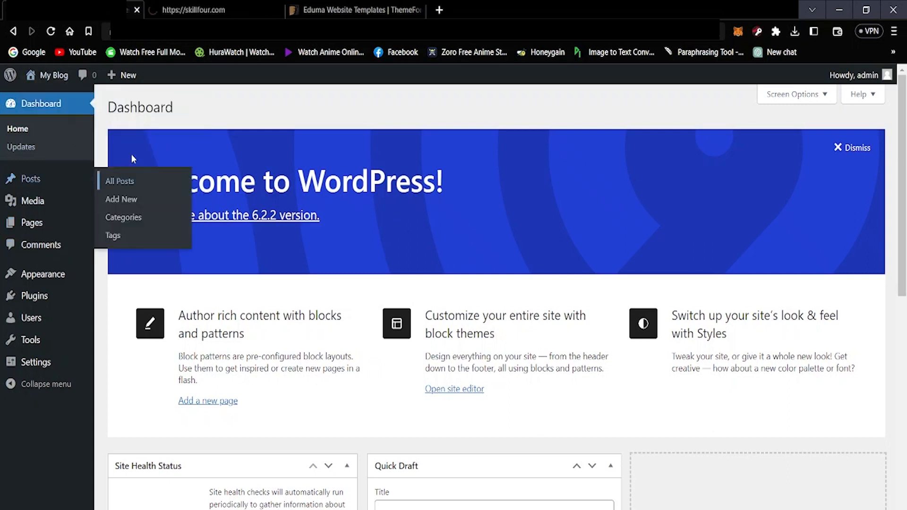
left_click(215, 6)
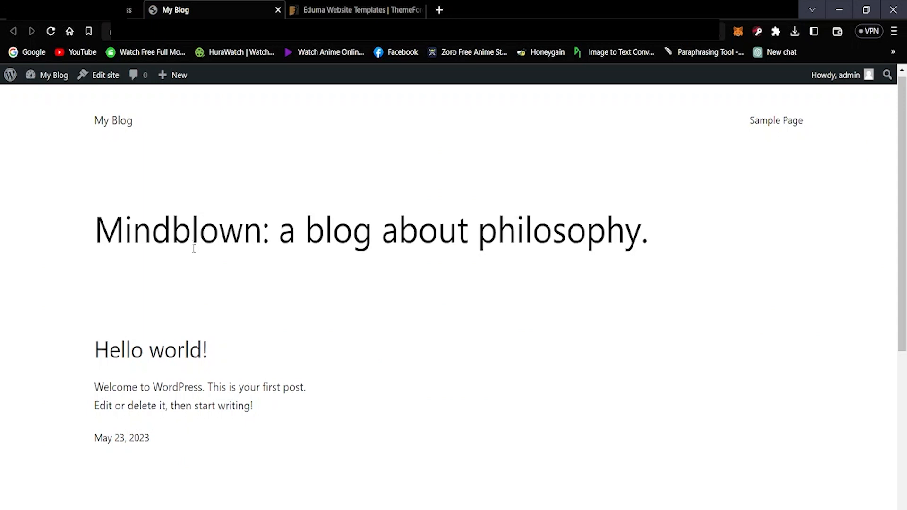
scroll(193, 248, "down", 4)
scroll(194, 249, "up", 4)
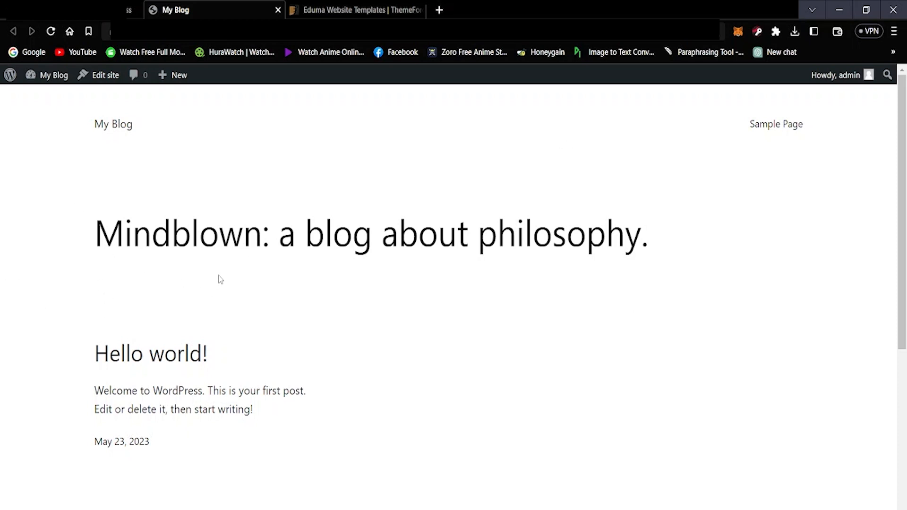
scroll(193, 340, "down", 3)
scroll(180, 340, "up", 3)
Step: Return to the WordPress dashboard, look through its boxes and dismiss the Welcome to WordPress panel
left_click(132, 10)
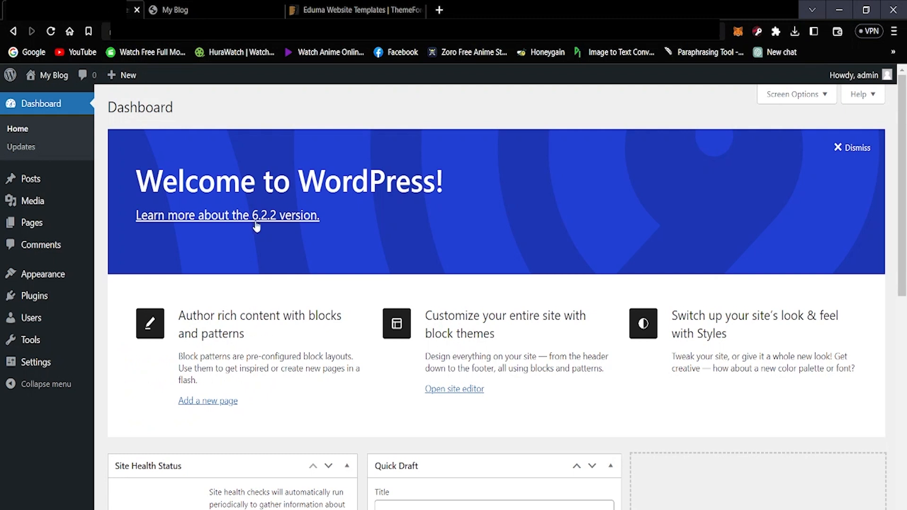
scroll(276, 231, "down", 8)
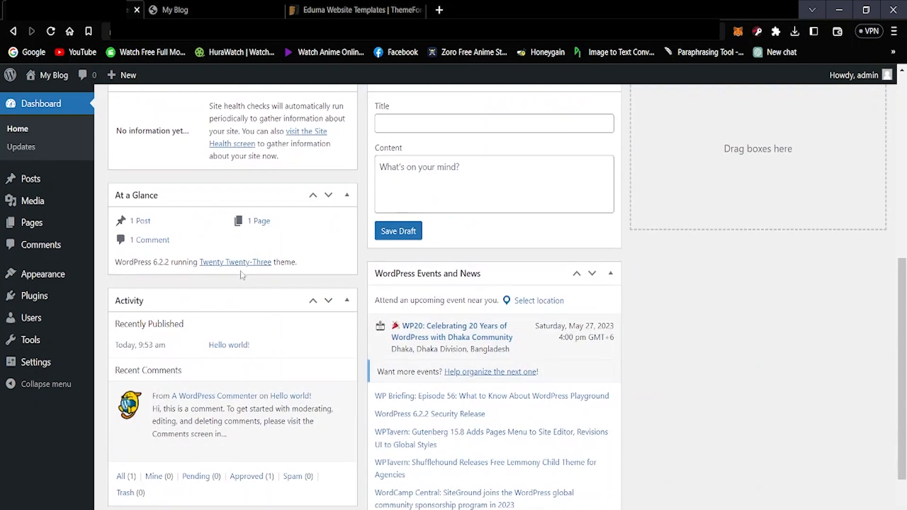
scroll(241, 274, "up", 5)
scroll(245, 264, "up", 3)
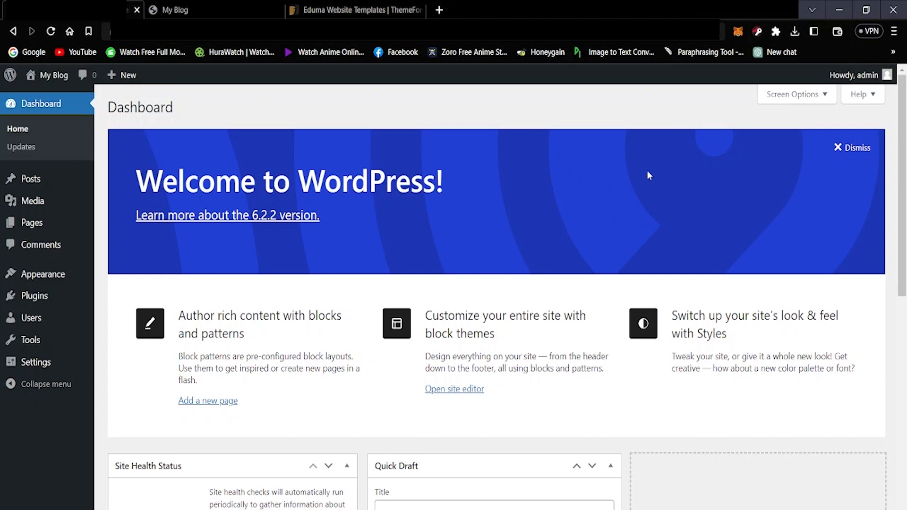
left_click(854, 148)
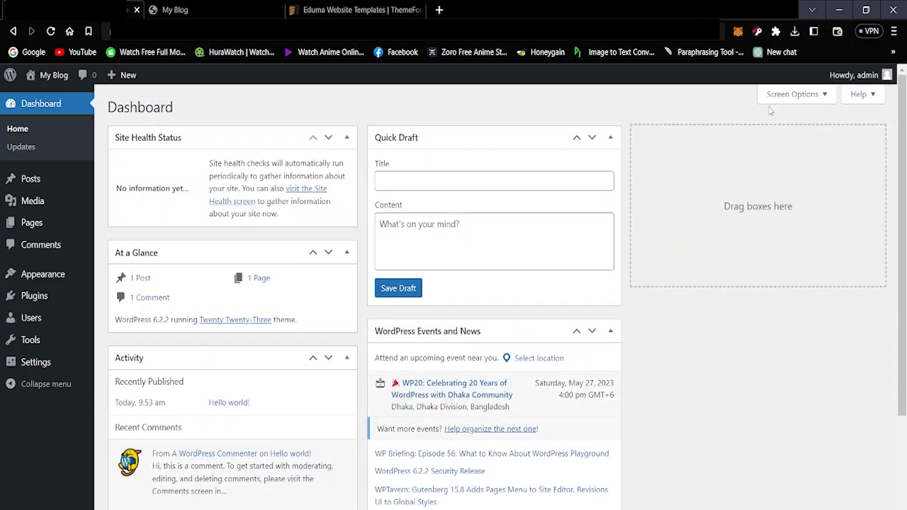
Step: Hide the Site Health Status, At a Glance, Activity, Quick Draft, and WordPress Events and News boxes on the dashboard
left_click(784, 97)
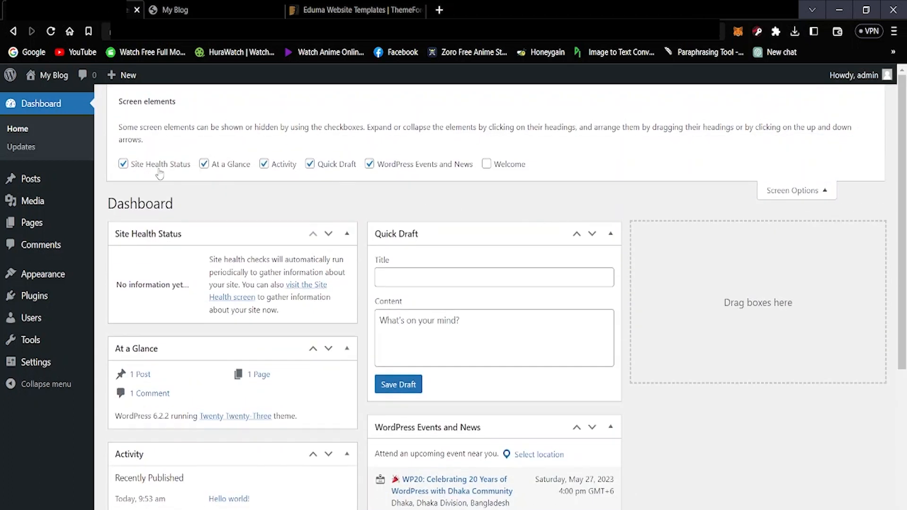
left_click(121, 164)
left_click(233, 166)
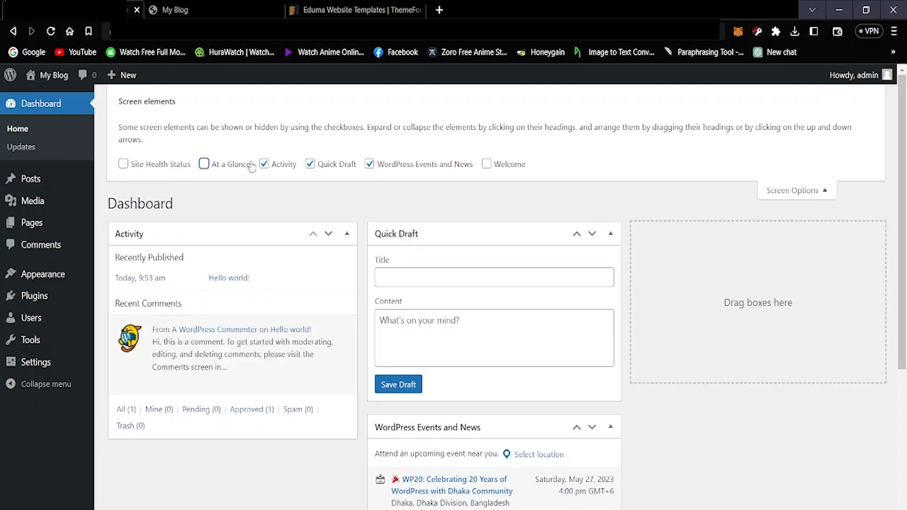
left_click(289, 164)
left_click(331, 164)
left_click(369, 164)
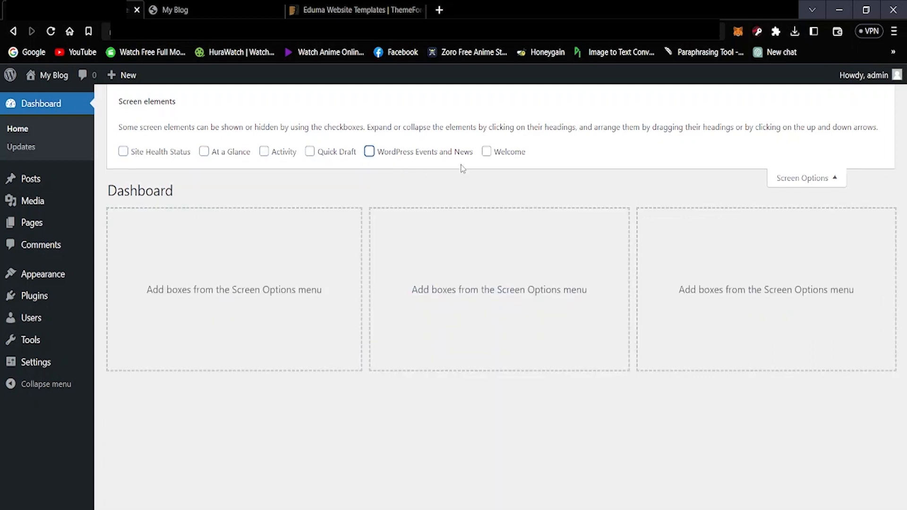
left_click(833, 177)
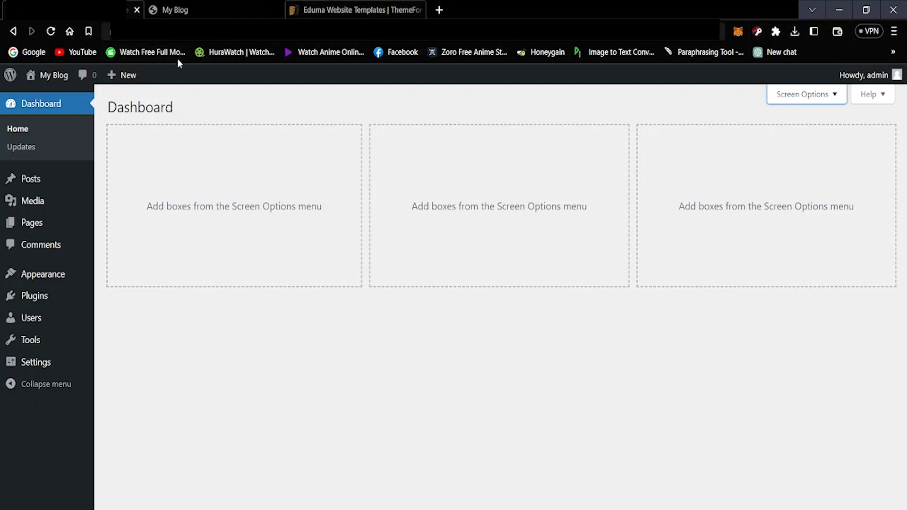
Step: Check the list of installed plugins in the WordPress admin
left_click(322, 7)
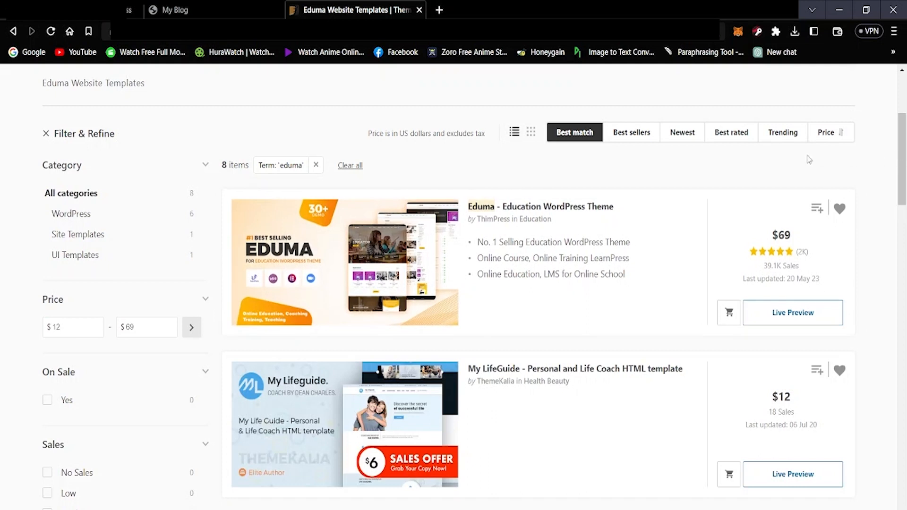
left_click(178, 6)
left_click(85, 7)
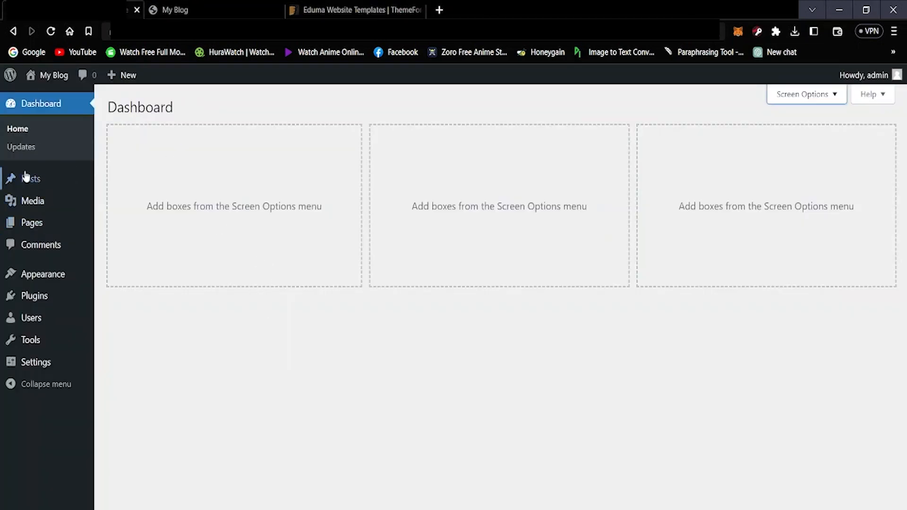
mouse_move(38, 298)
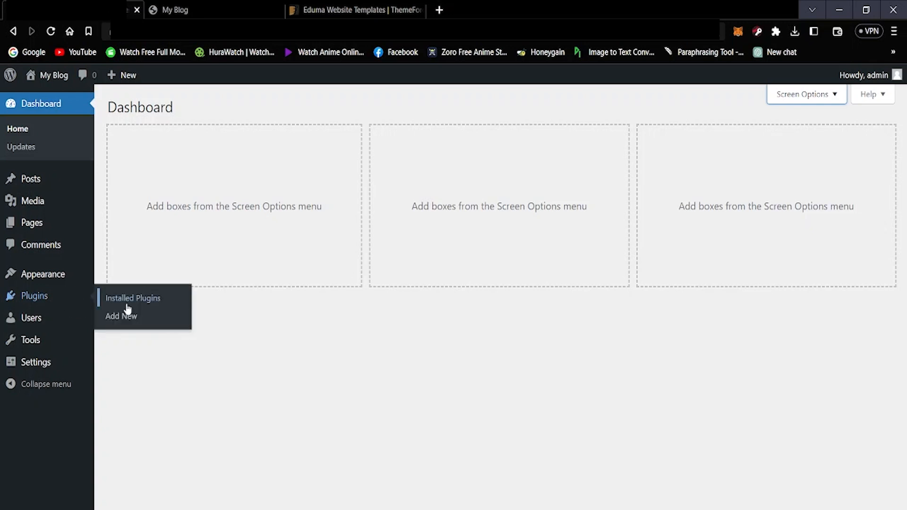
left_click(120, 298)
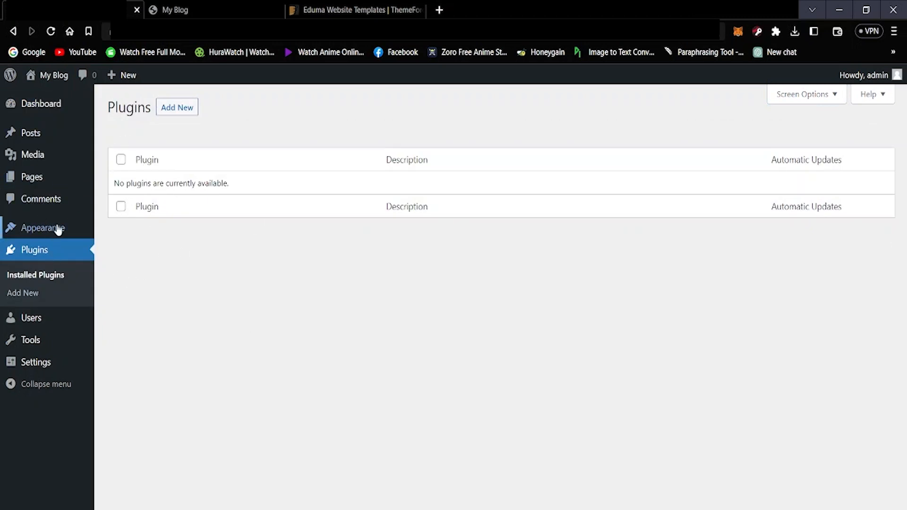
Step: Open the installed themes overview and go on to adding a new theme
mouse_move(56, 229)
left_click(109, 230)
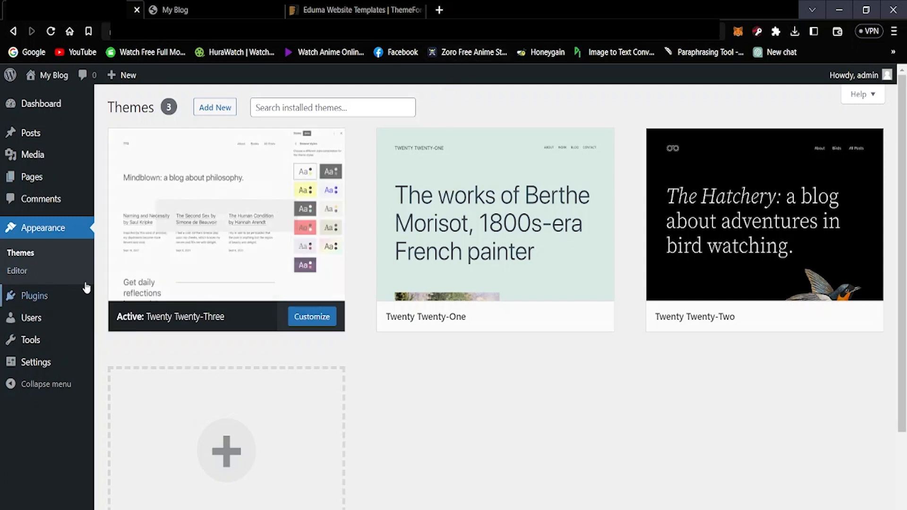
mouse_move(418, 185)
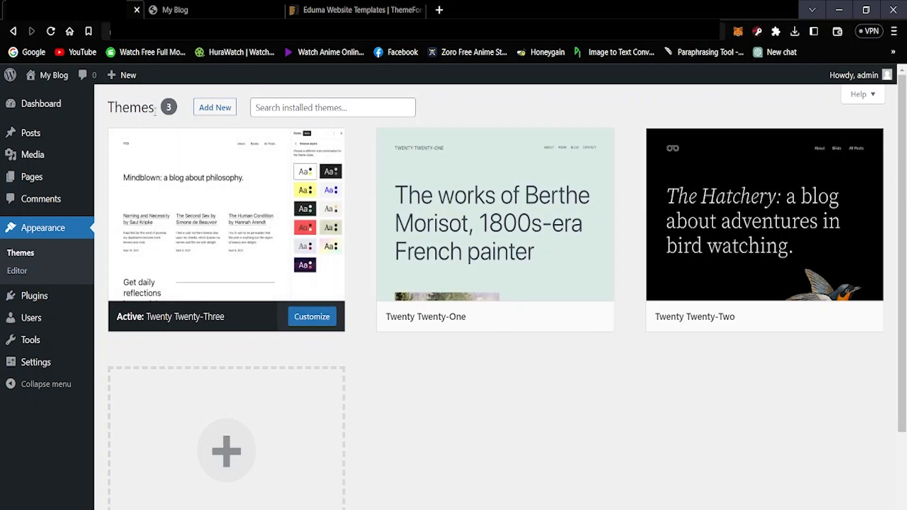
left_click(215, 107)
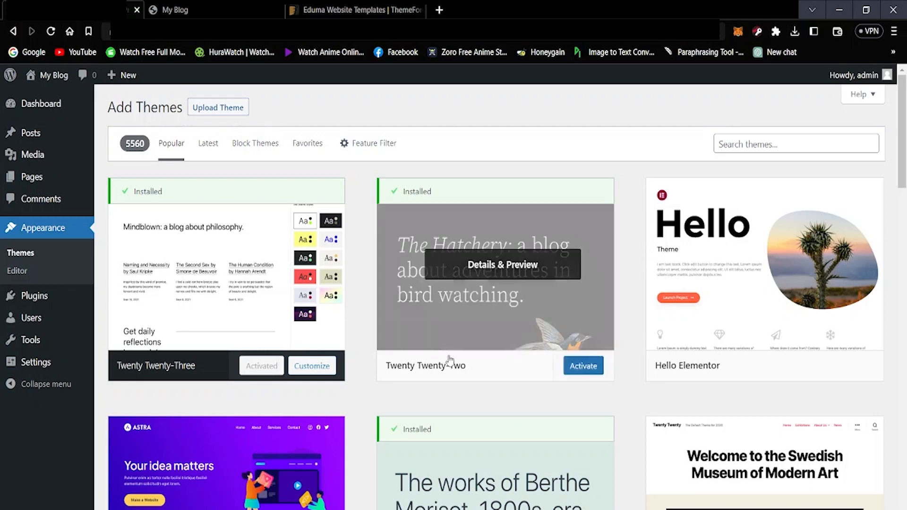
Step: Browse the popular themes, then upload the theme file edumaaa.zip and install it
scroll(449, 361, "down", 10)
scroll(544, 338, "down", 4)
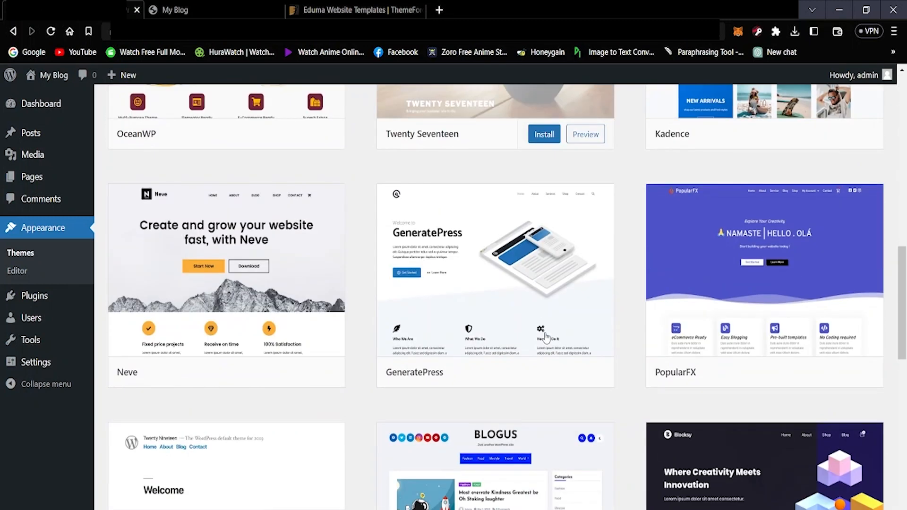
scroll(488, 348, "down", 4)
scroll(469, 364, "up", 18)
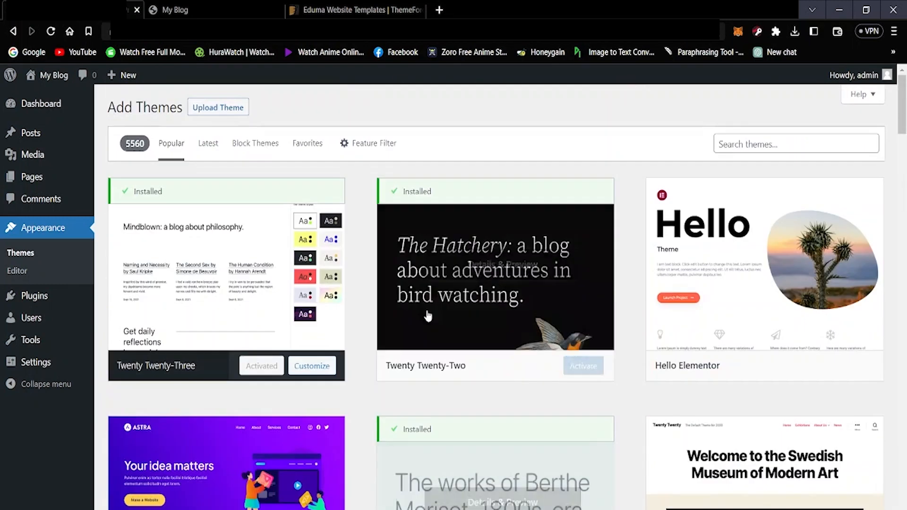
left_click(231, 114)
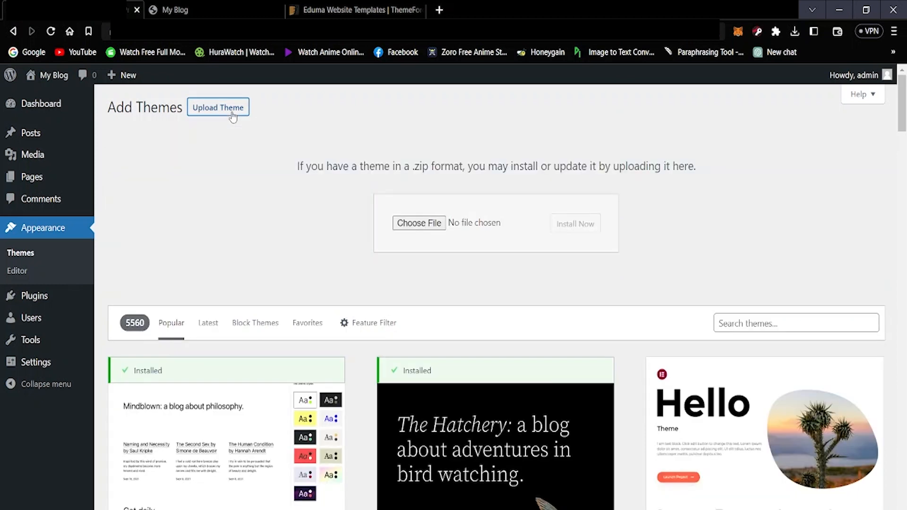
left_click(425, 222)
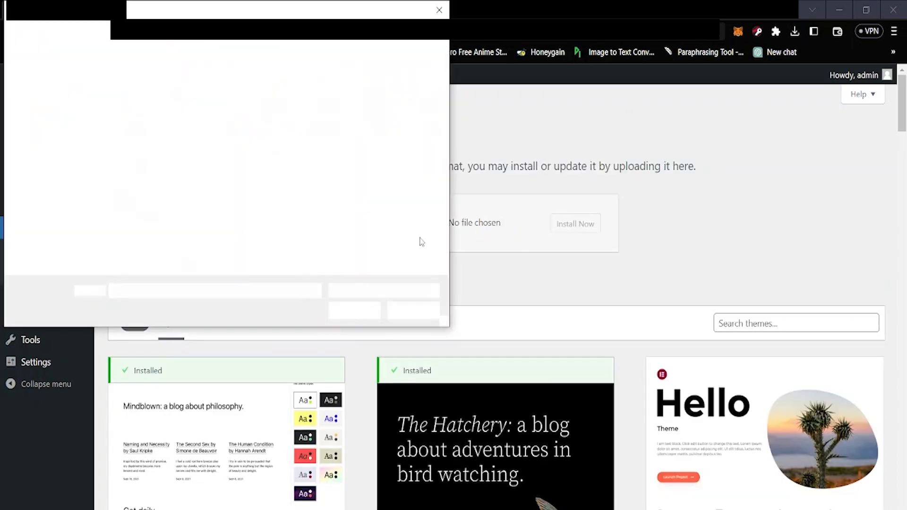
left_click(134, 190)
left_click(347, 312)
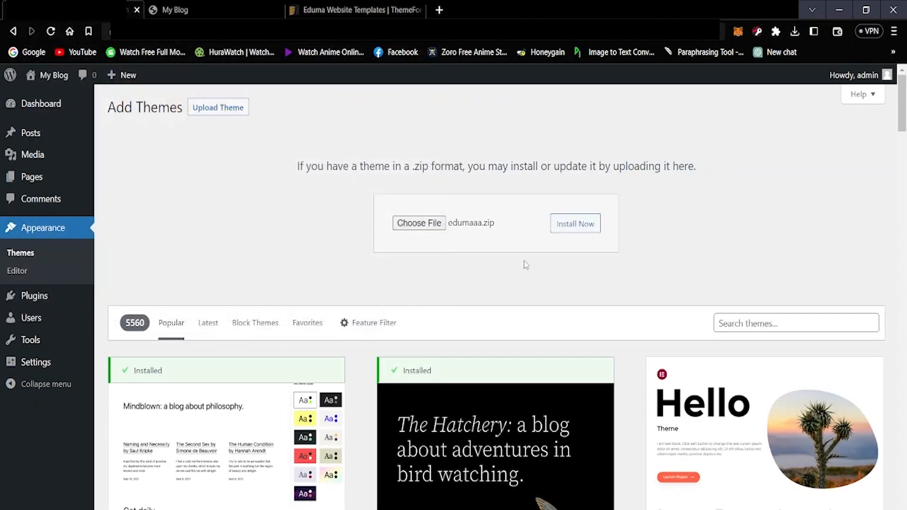
left_click(575, 225)
Step: Review the My Blog front page and the Eduma listing on ThemeForest while the theme installs
left_click(194, 7)
scroll(146, 280, "down", 5)
scroll(154, 263, "up", 5)
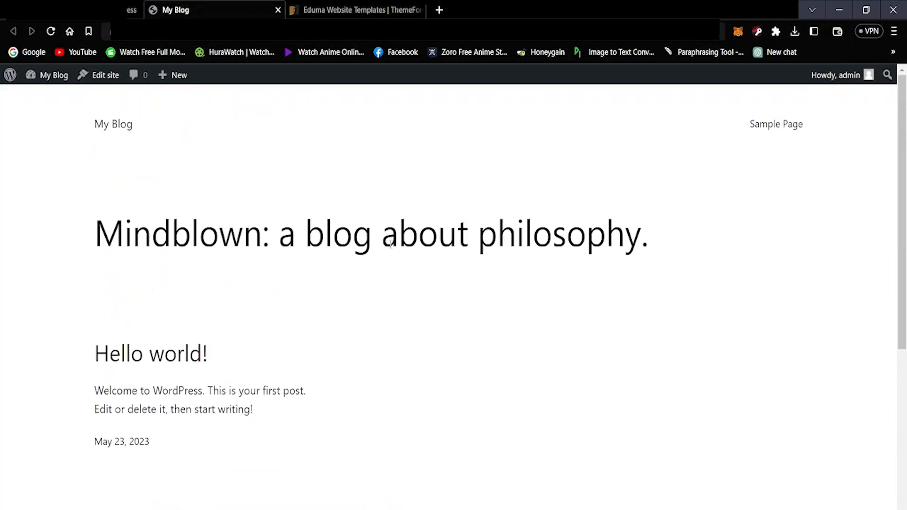
left_click(352, 13)
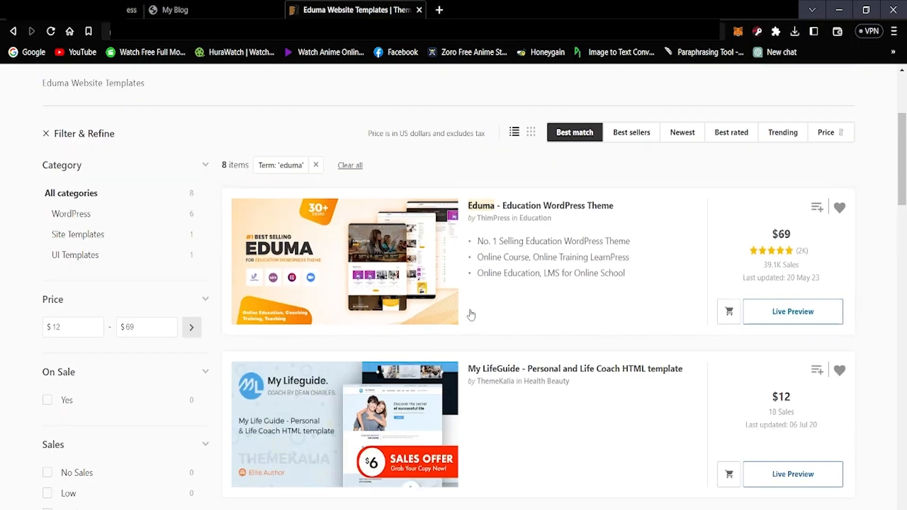
Step: Activate the installed Eduma theme, and install and activate Thim Core to reach the Getting Started wizard
left_click(56, 11)
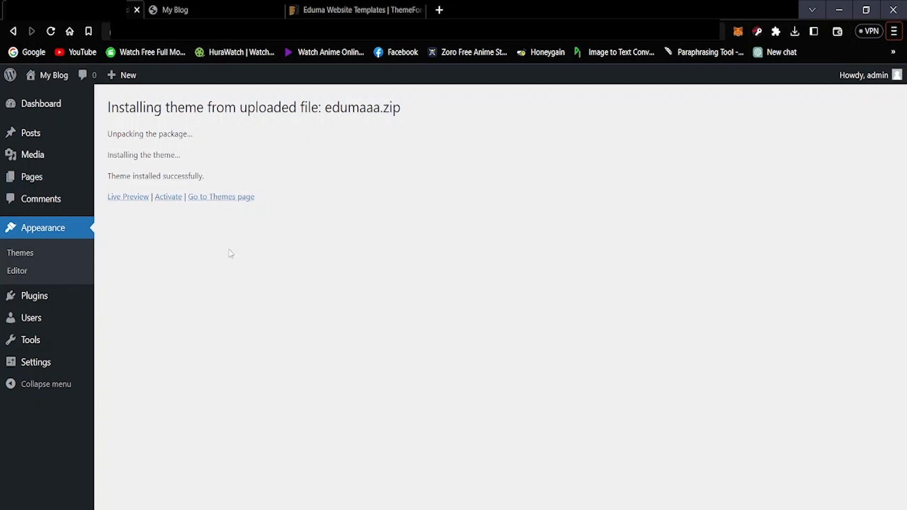
left_click(161, 198)
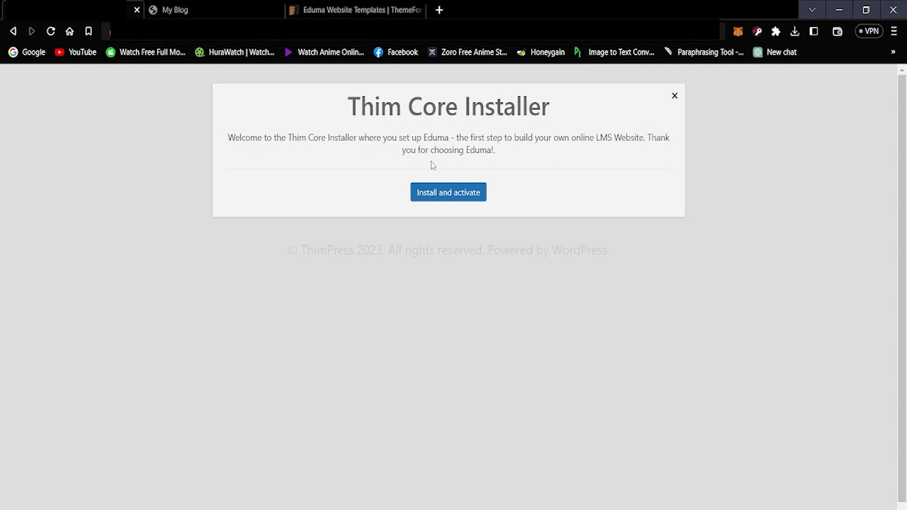
left_click(425, 198)
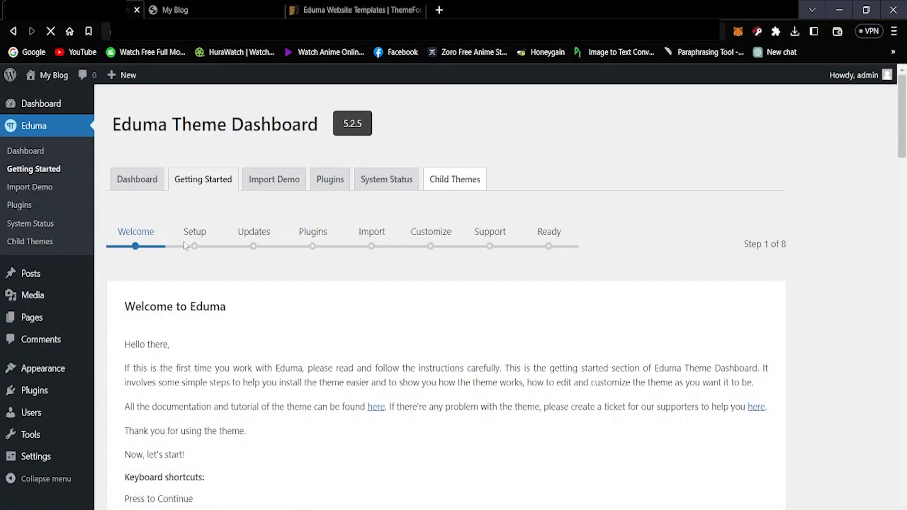
scroll(133, 283, "down", 8)
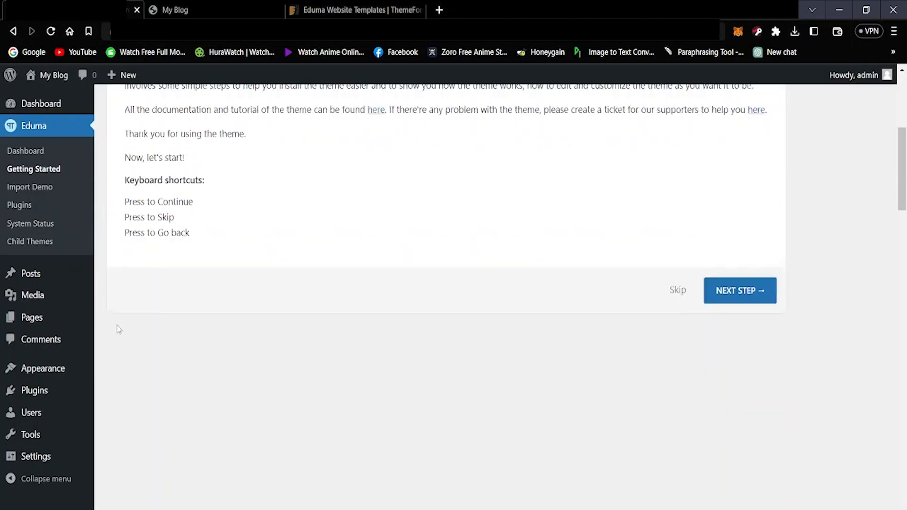
Step: Review the Welcome to Eduma page of the Getting Started wizard and continue to General Setup
scroll(116, 326, "up", 8)
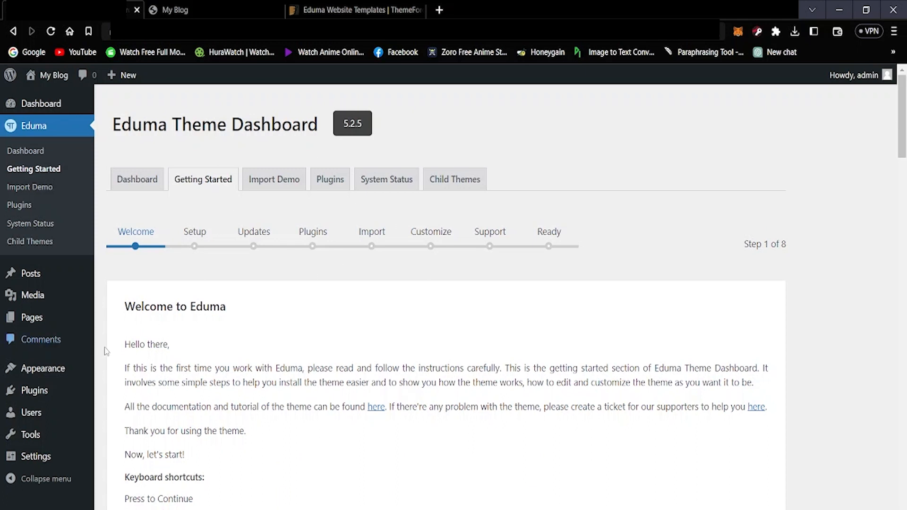
scroll(162, 344, "down", 3)
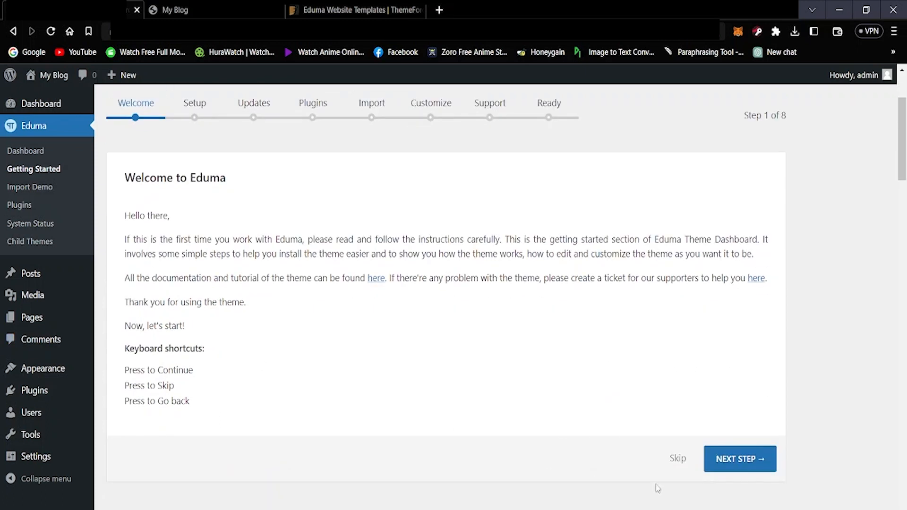
left_click(718, 465)
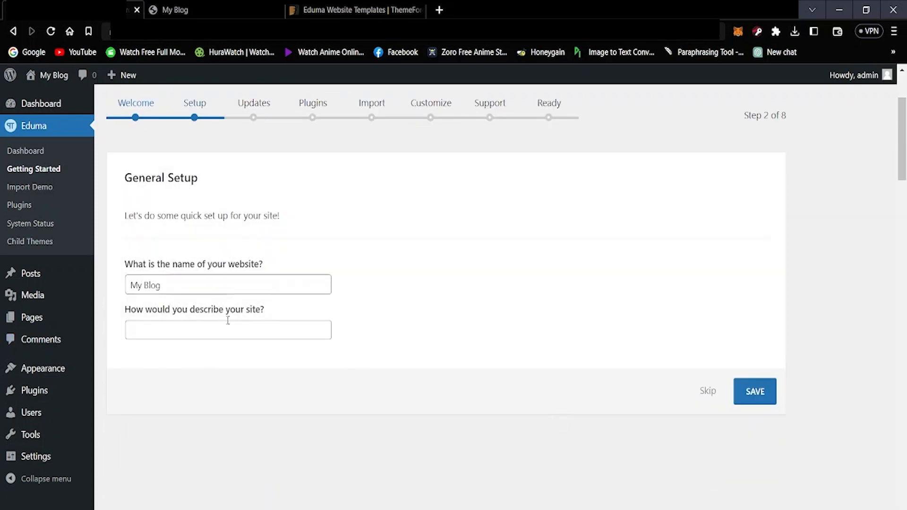
left_click(219, 284)
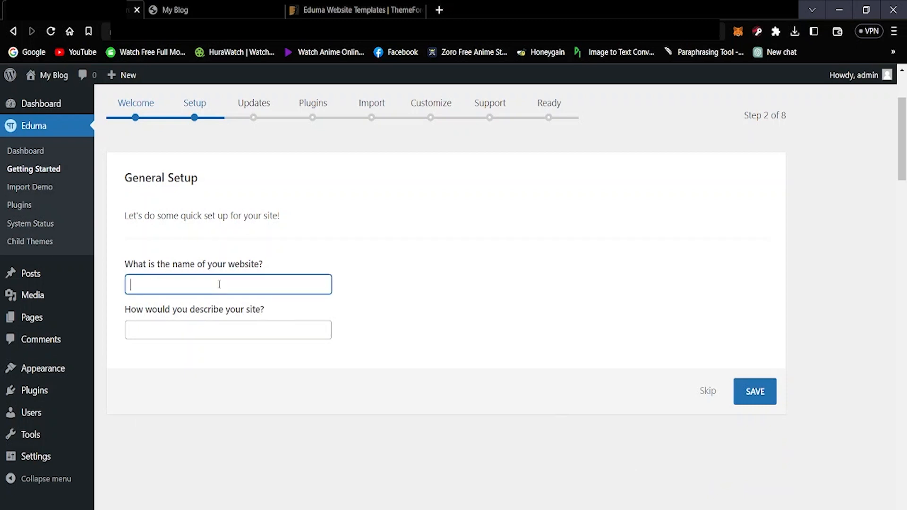
type("Ed")
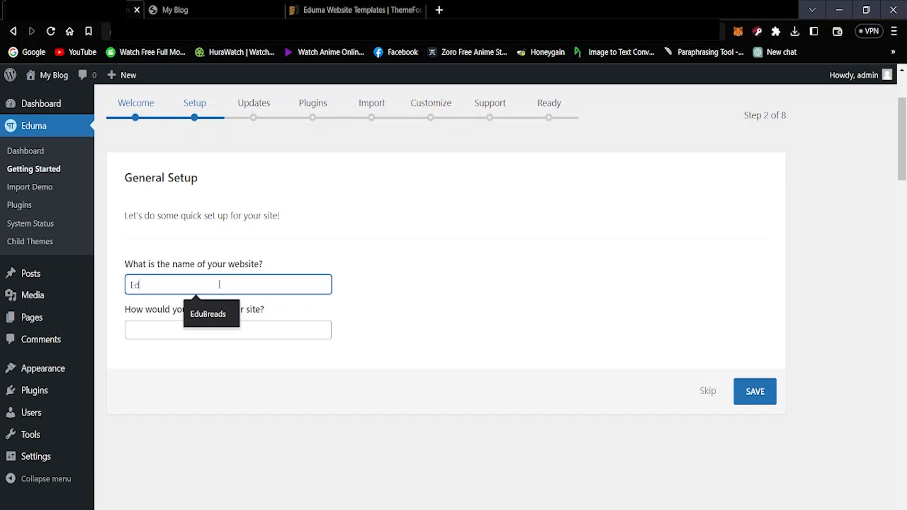
key("Return")
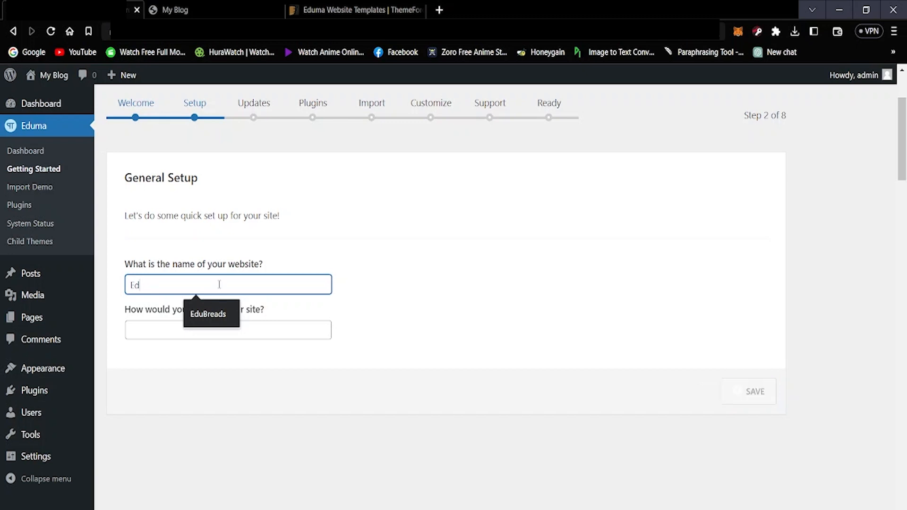
scroll(220, 284, "down", 1)
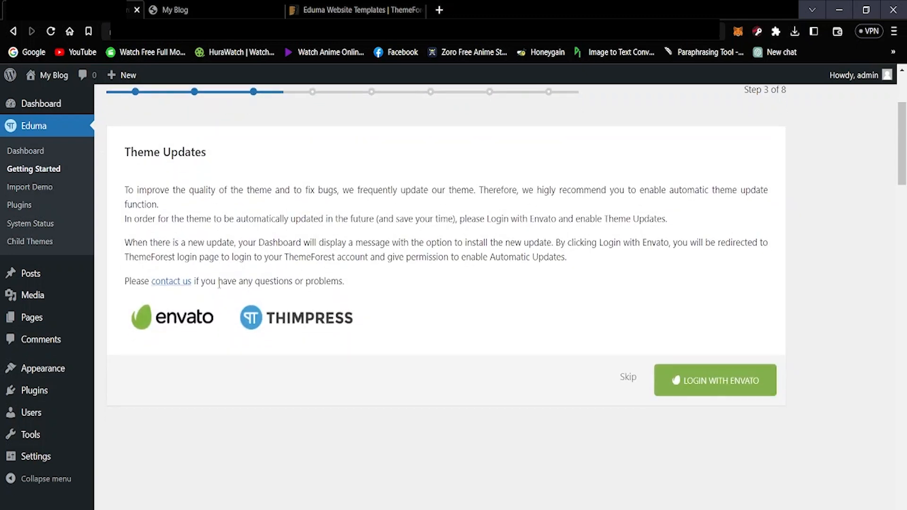
scroll(219, 284, "up", 3)
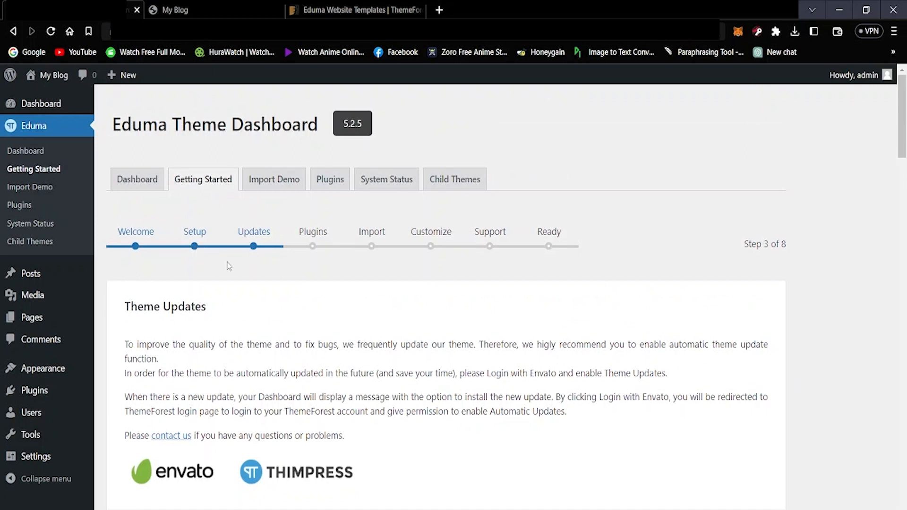
scroll(228, 266, "down", 4)
scroll(228, 266, "up", 4)
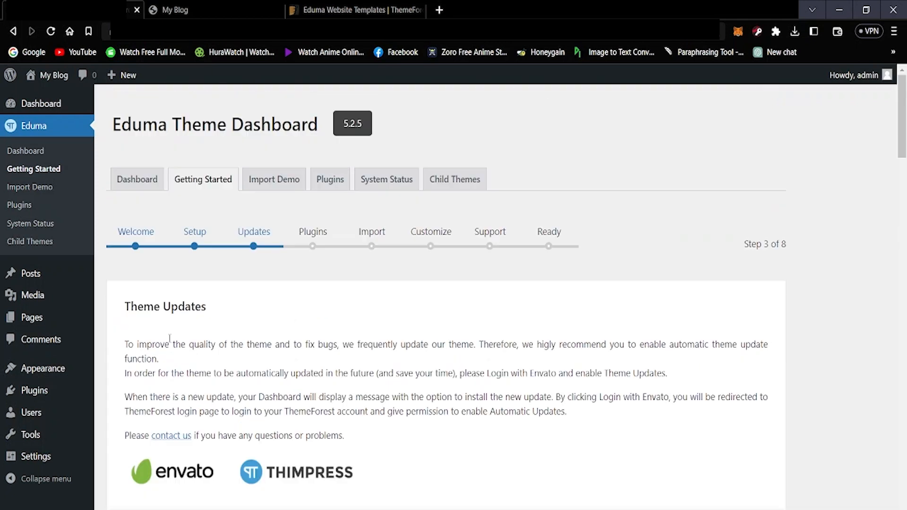
left_click(13, 31)
Step: Set the website name to EduBreads and the description to E-Learning & Education Website, and save the general setup
left_click(251, 284)
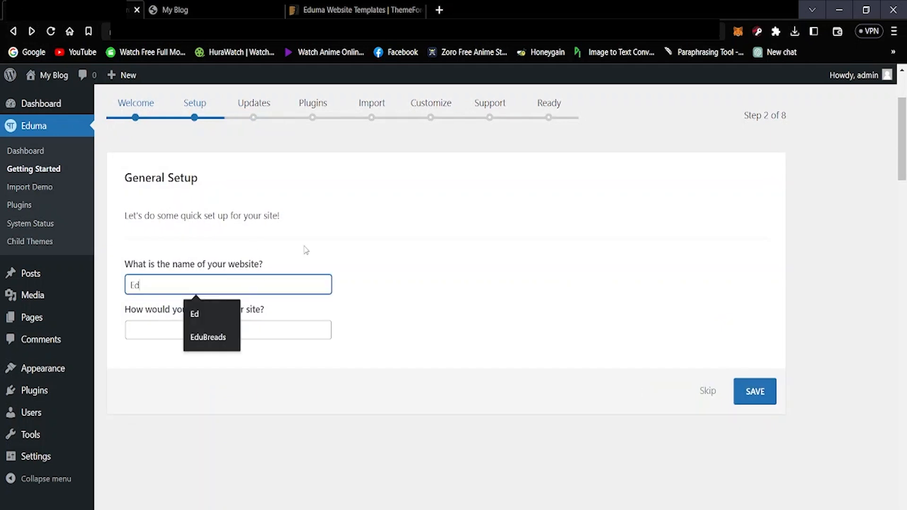
left_click(209, 337)
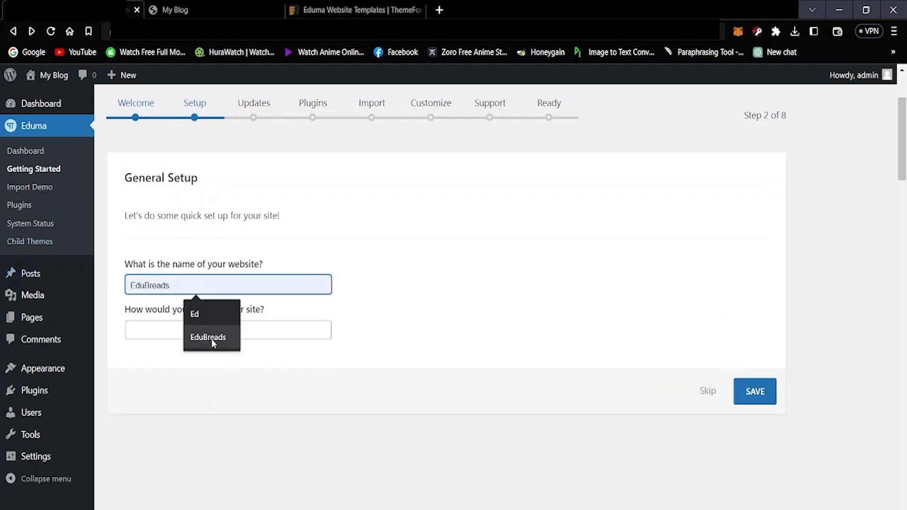
left_click(192, 331)
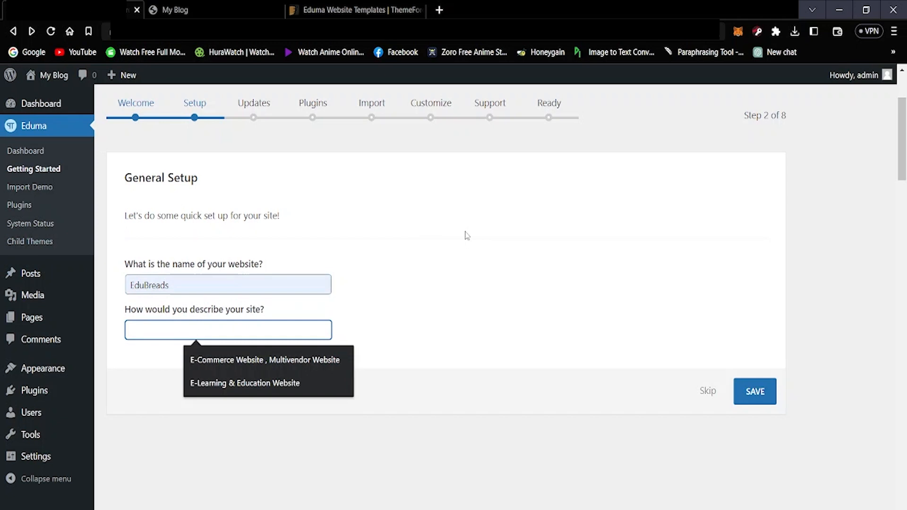
left_click(278, 383)
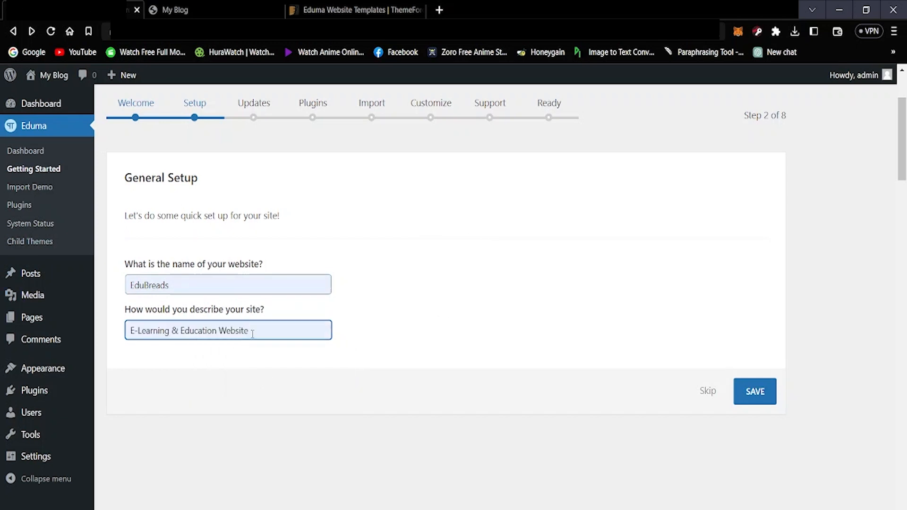
left_click(163, 358)
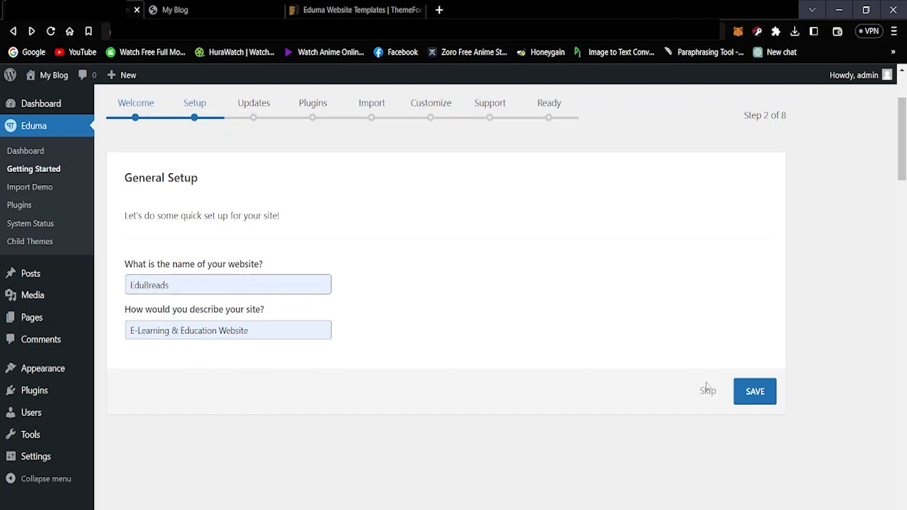
left_click(761, 397)
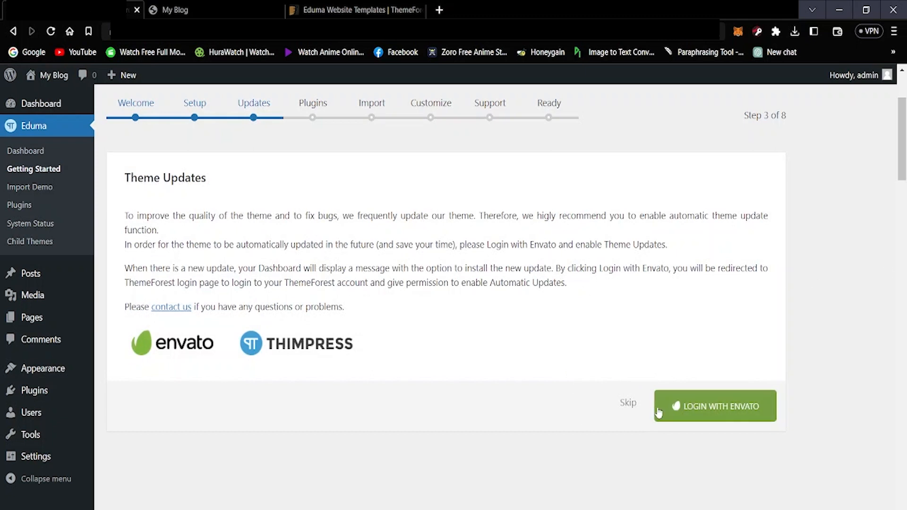
Step: Log in with Envato for theme updates and authorize ThimPress to connect with the account
left_click(686, 407)
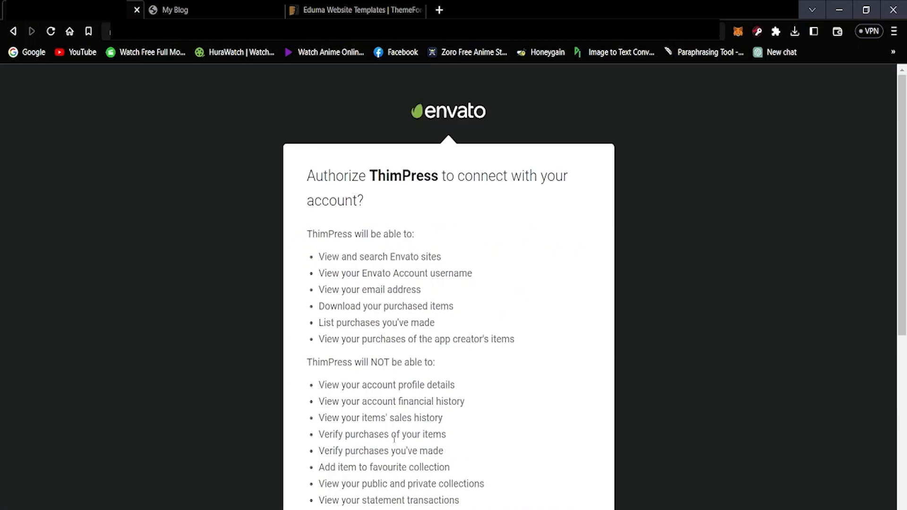
scroll(458, 372, "down", 6)
left_click(451, 360)
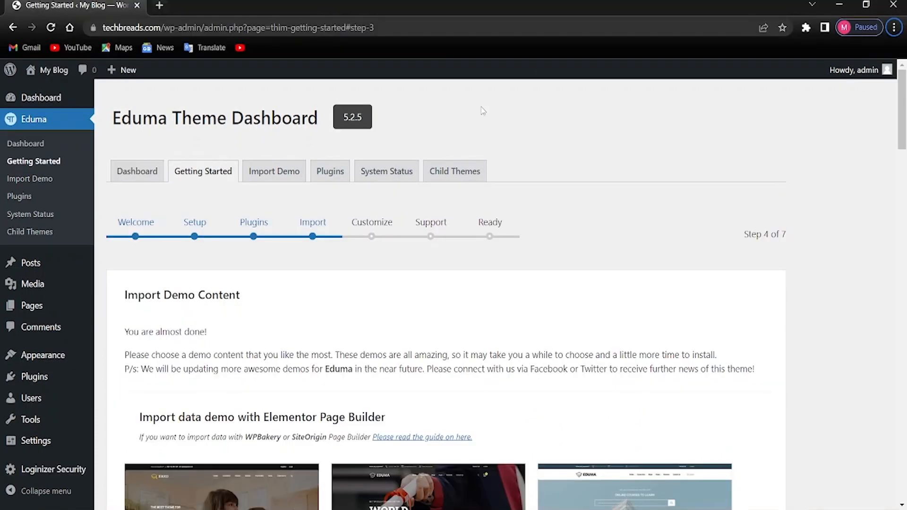
Step: Open the Eduma theme's plugin list, look through the available plugins and install Widget Logic
left_click(341, 174)
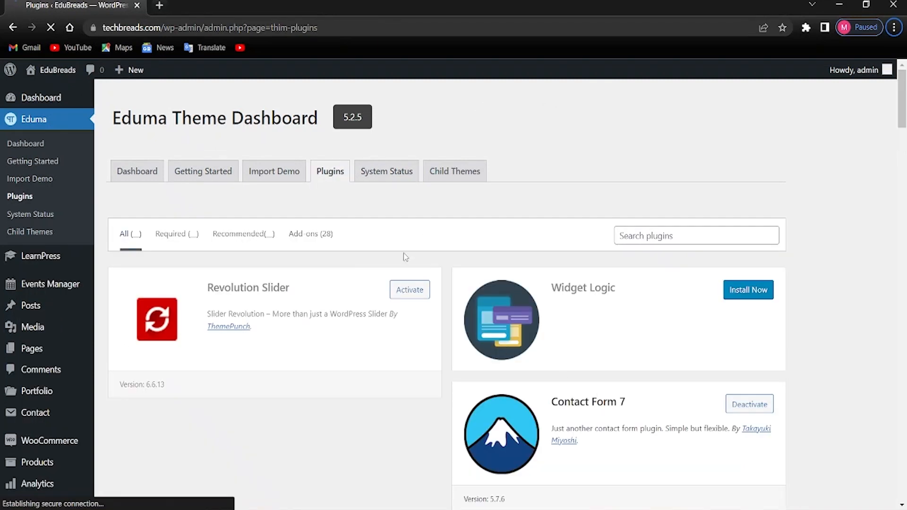
scroll(401, 209, "down", 4)
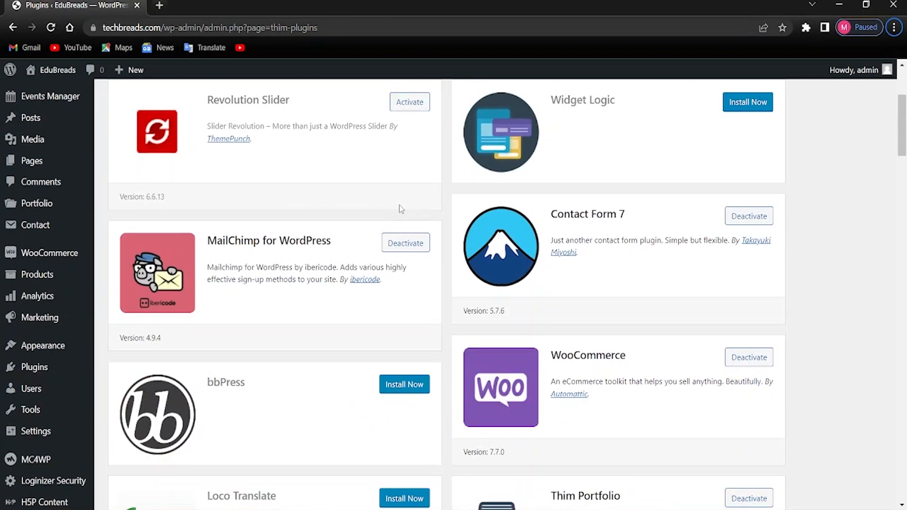
scroll(259, 191, "down", 12)
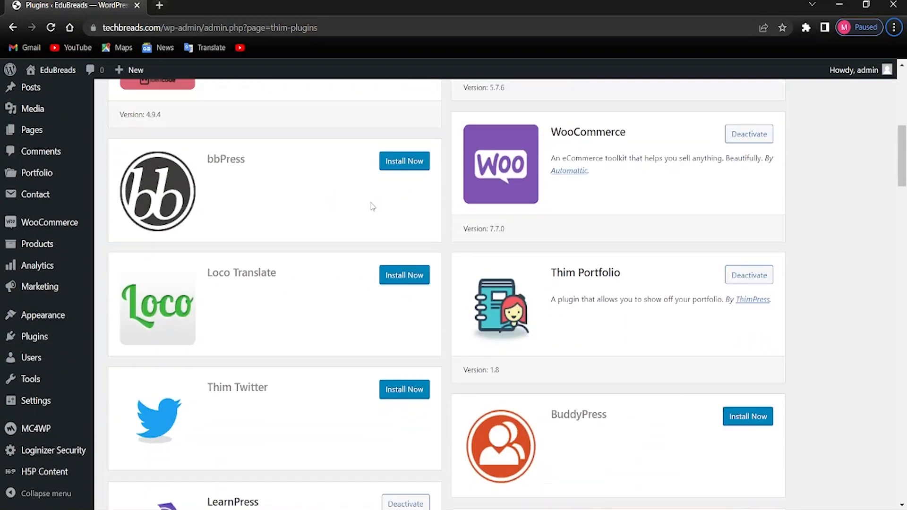
scroll(374, 212, "down", 18)
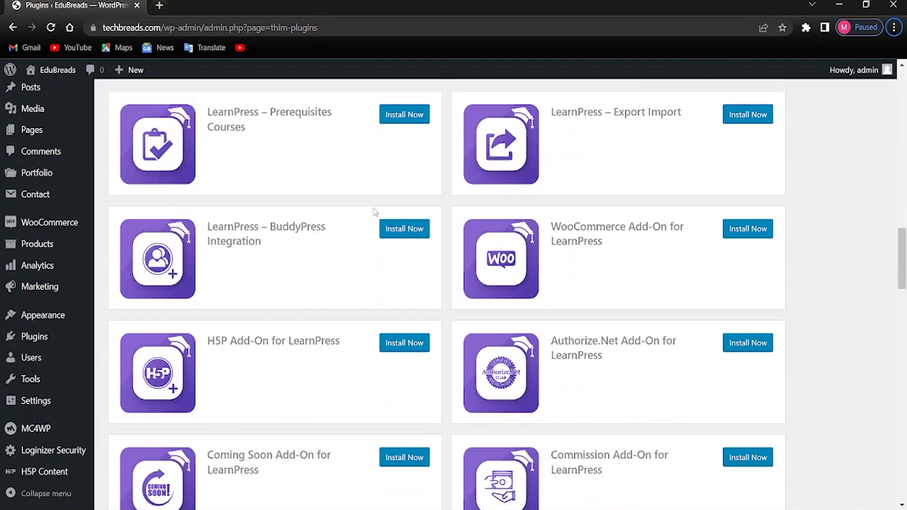
scroll(411, 238, "up", 20)
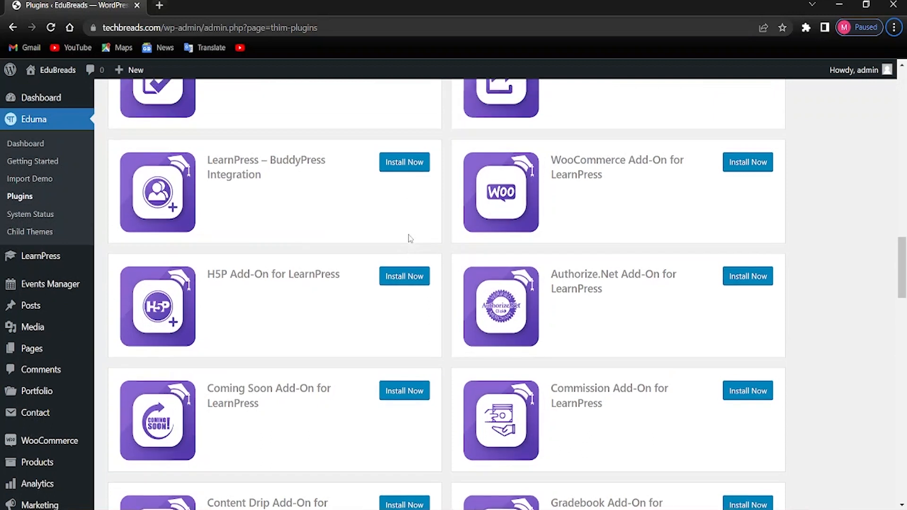
scroll(411, 239, "up", 4)
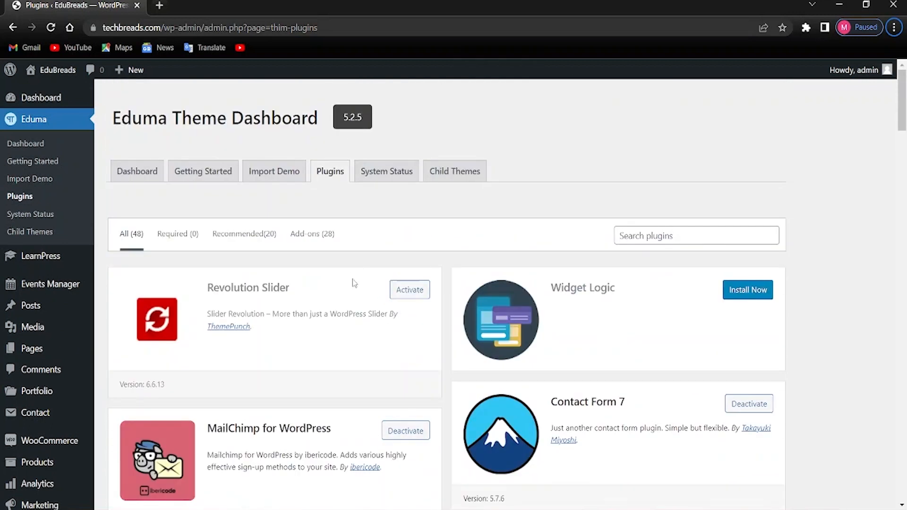
scroll(660, 281, "down", 2)
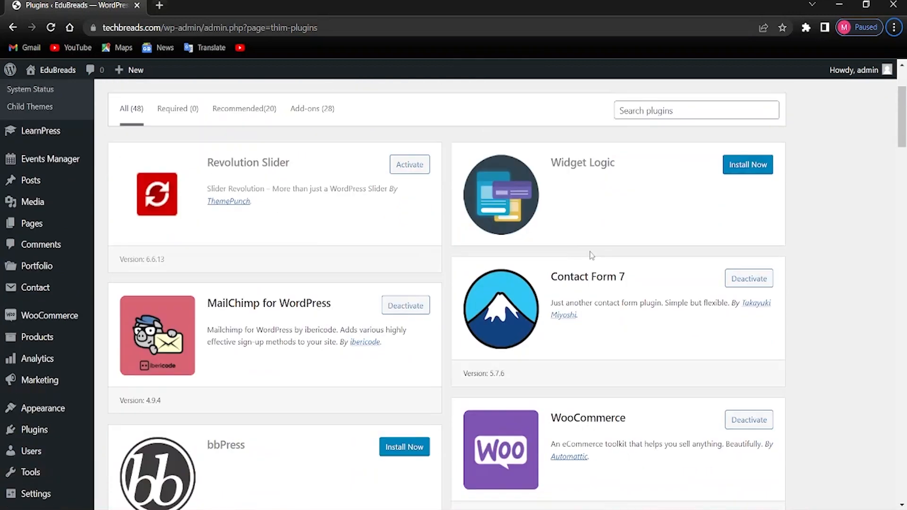
left_click(747, 169)
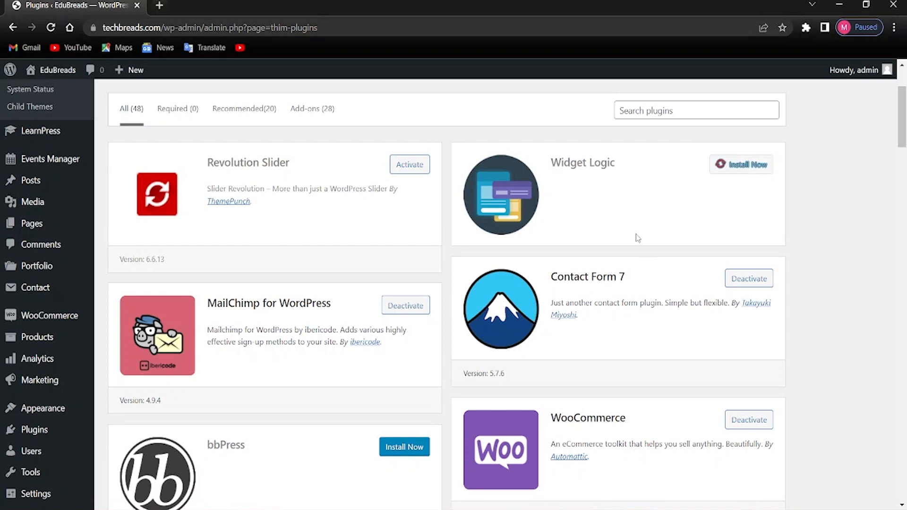
Step: Look through the LearnPress add-ons and install the Random Quiz Add-On for LearnPress
scroll(638, 238, "down", 6)
scroll(638, 238, "up", 3)
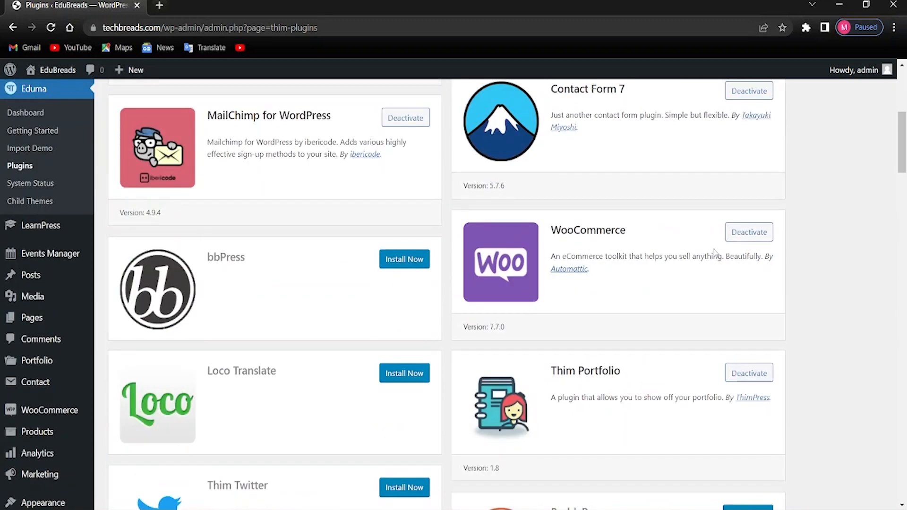
scroll(715, 254, "down", 3)
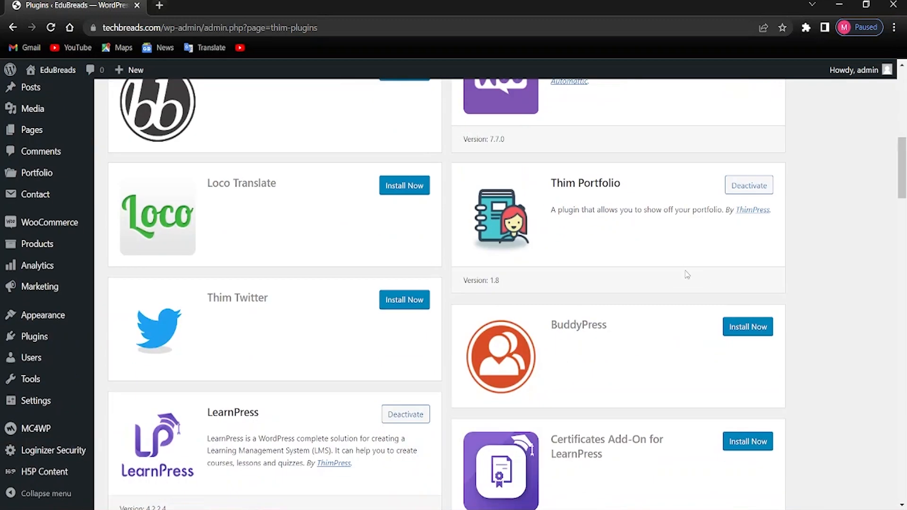
scroll(658, 374, "down", 7)
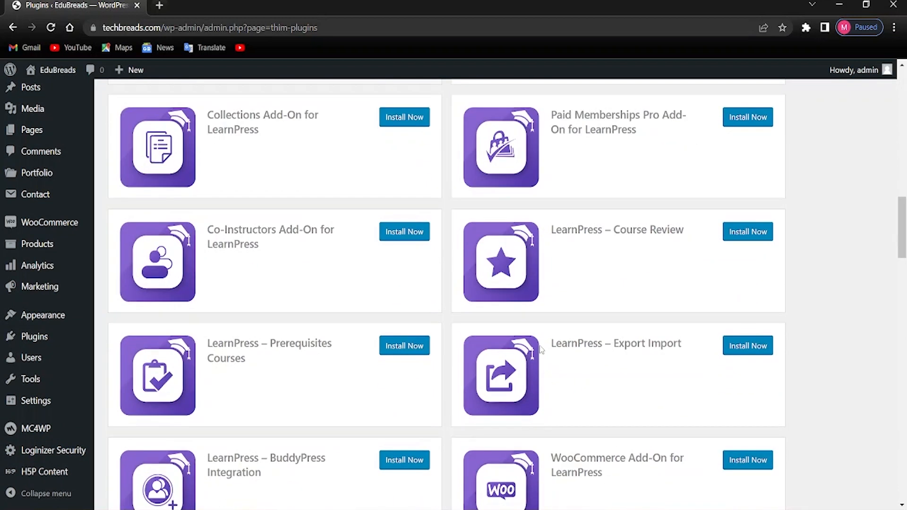
scroll(541, 350, "up", 3)
scroll(554, 341, "down", 7)
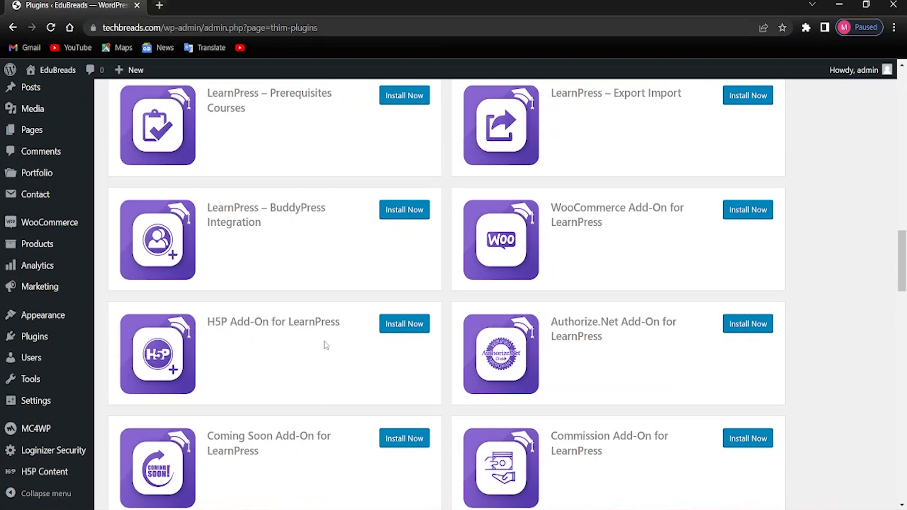
scroll(588, 305, "down", 2)
scroll(548, 303, "down", 3)
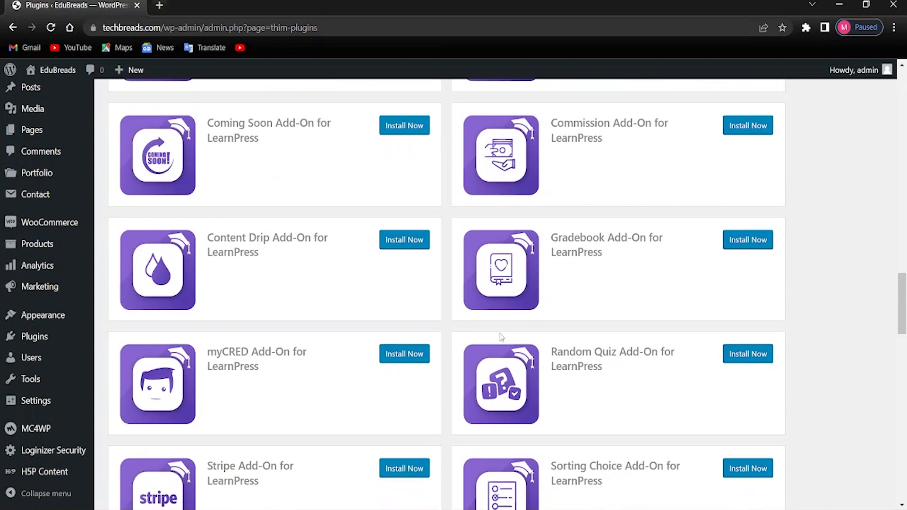
scroll(690, 309, "down", 4)
scroll(689, 308, "up", 1)
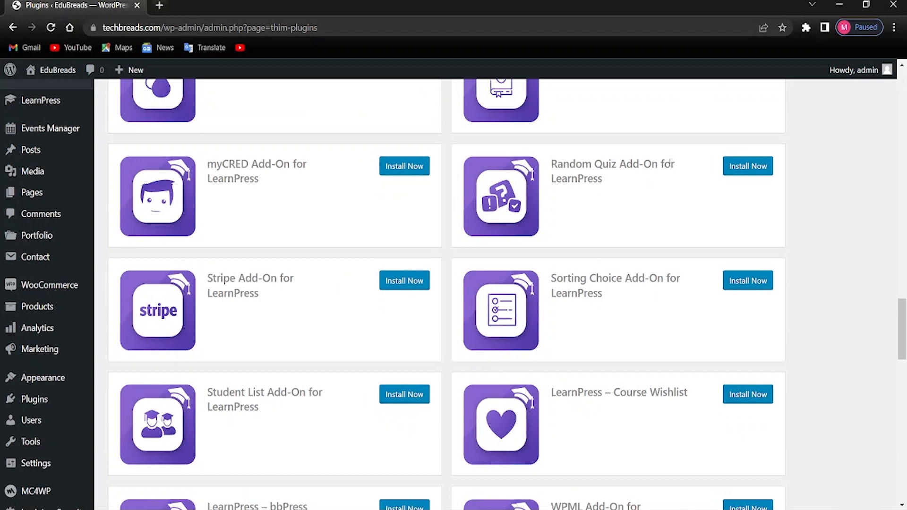
left_click(748, 166)
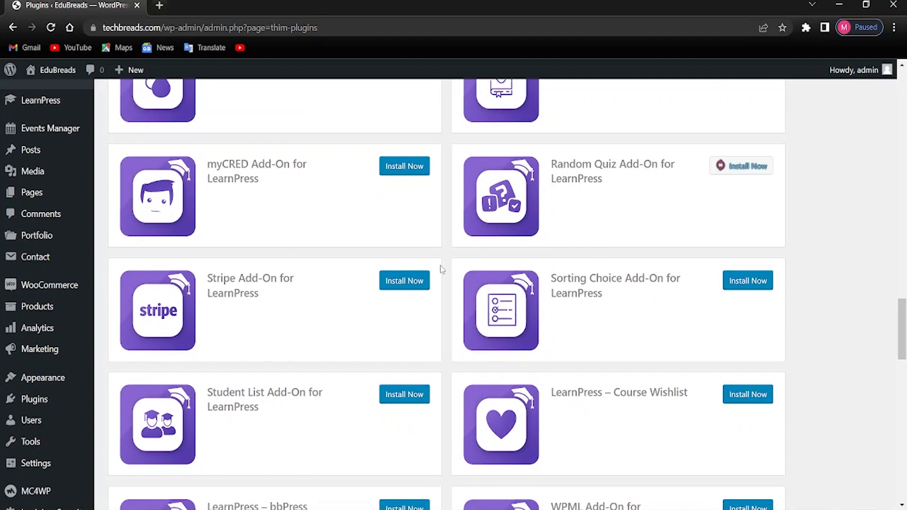
Step: Install the Certificates Add-On for LearnPress from the theme's plugin list
scroll(395, 284, "up", 2)
scroll(406, 312, "up", 9)
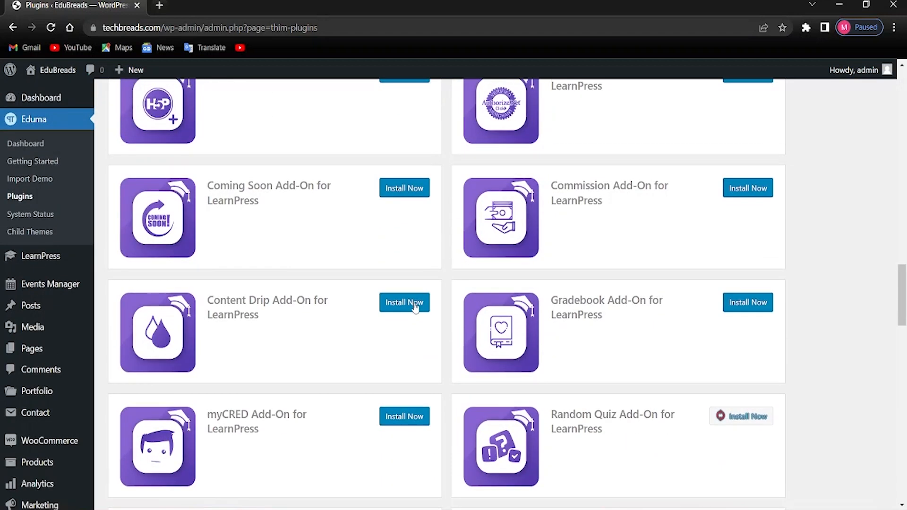
scroll(416, 308, "up", 4)
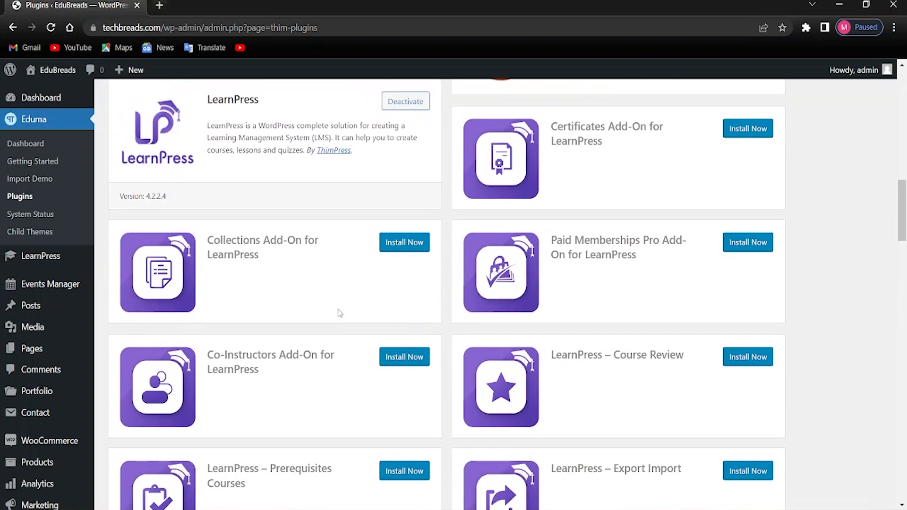
scroll(326, 308, "up", 3)
scroll(480, 328, "down", 1)
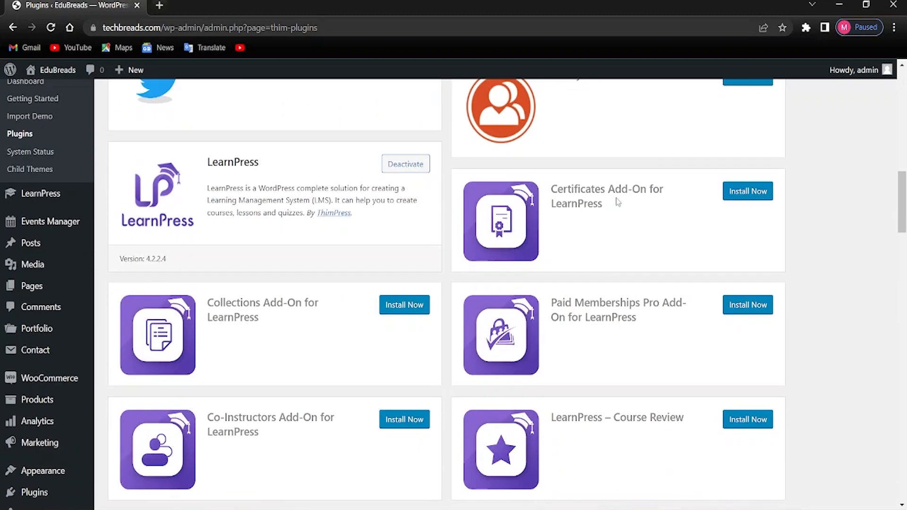
left_click(722, 195)
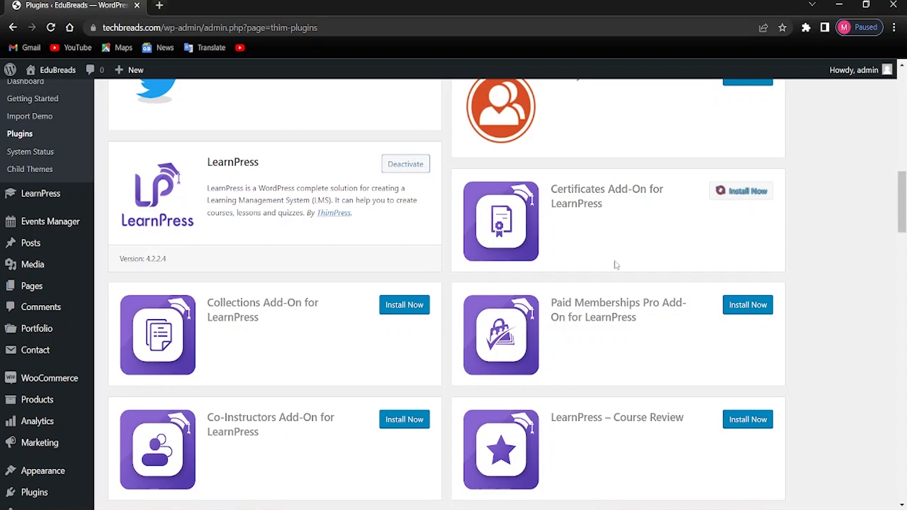
Step: Install the Collections and Paid Memberships Pro add-ons for LearnPress
scroll(439, 314, "down", 1)
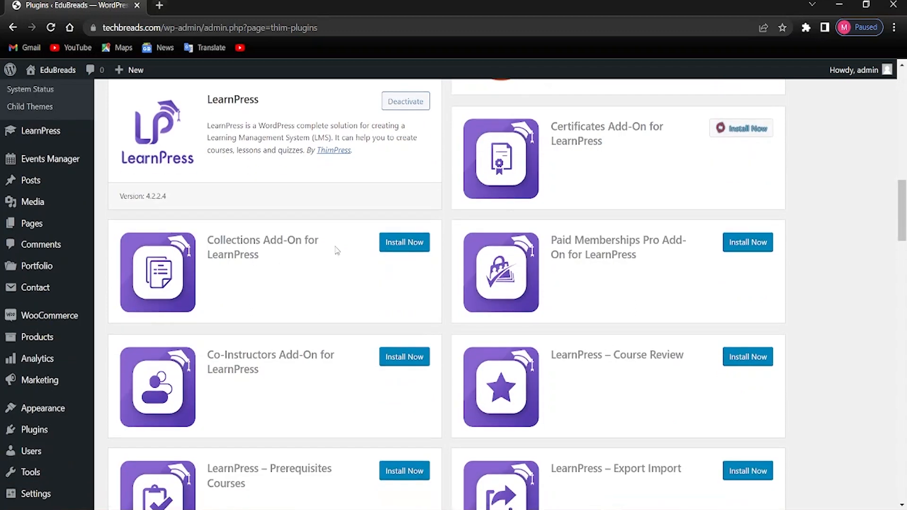
left_click(425, 244)
left_click(734, 242)
Step: Install the WooCommerce Add-On for LearnPress
scroll(583, 305, "down", 2)
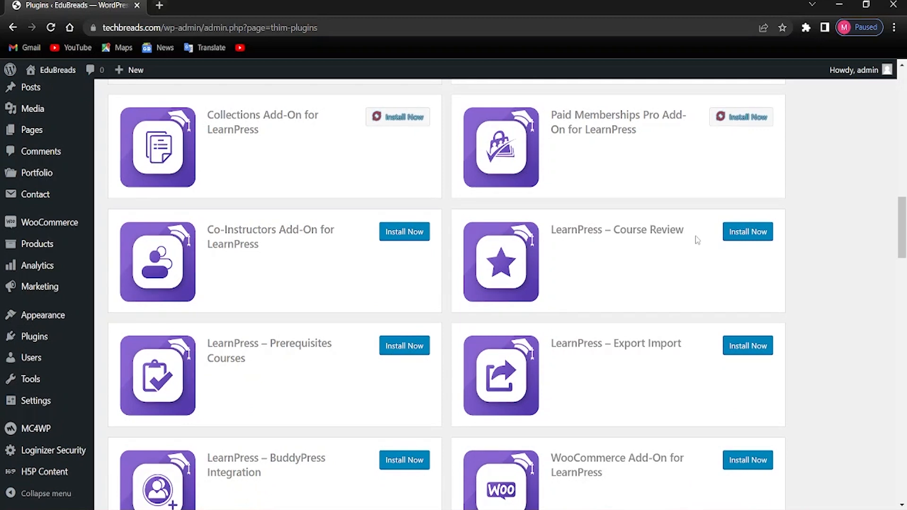
scroll(412, 318, "down", 2)
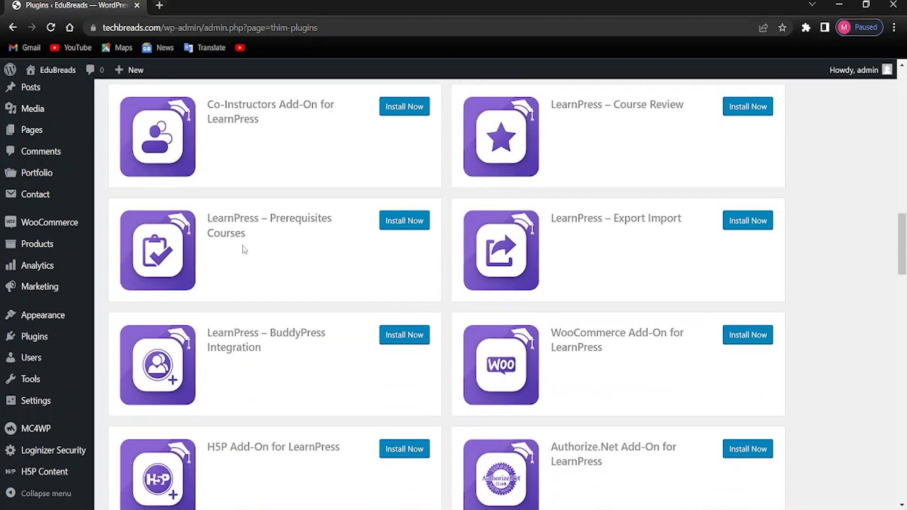
scroll(535, 292, "down", 2)
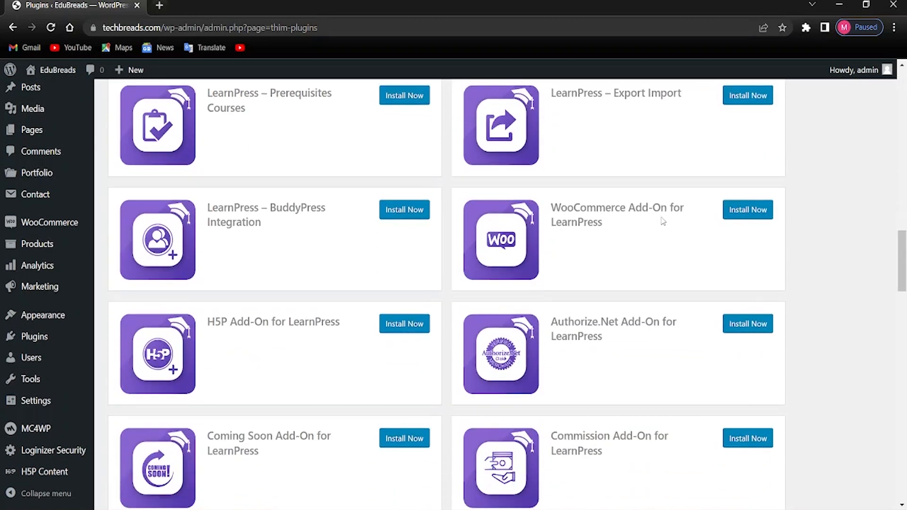
left_click(735, 211)
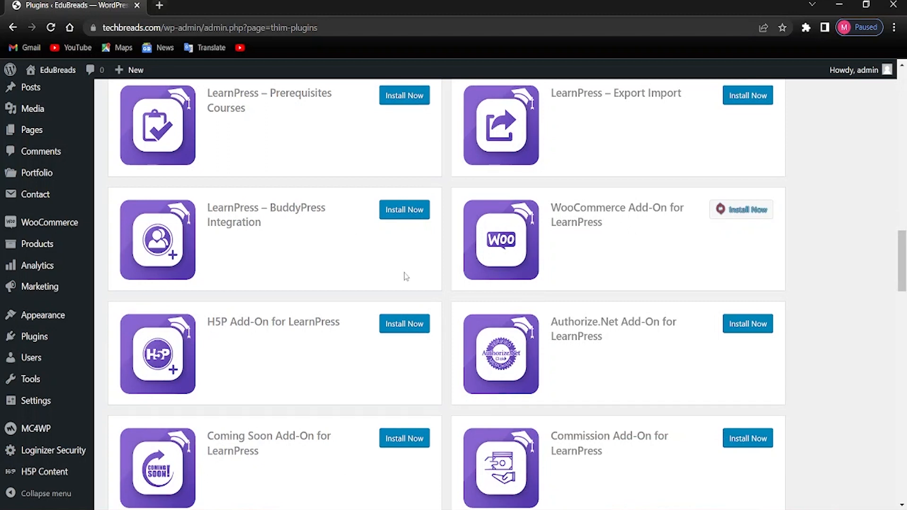
Step: Install the Coming Soon and Commission add-ons for LearnPress
scroll(405, 277, "down", 2)
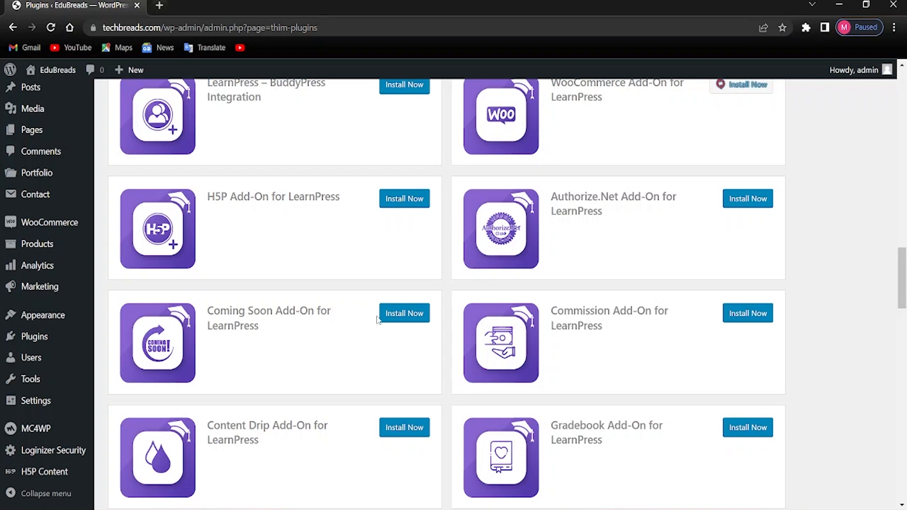
left_click(401, 315)
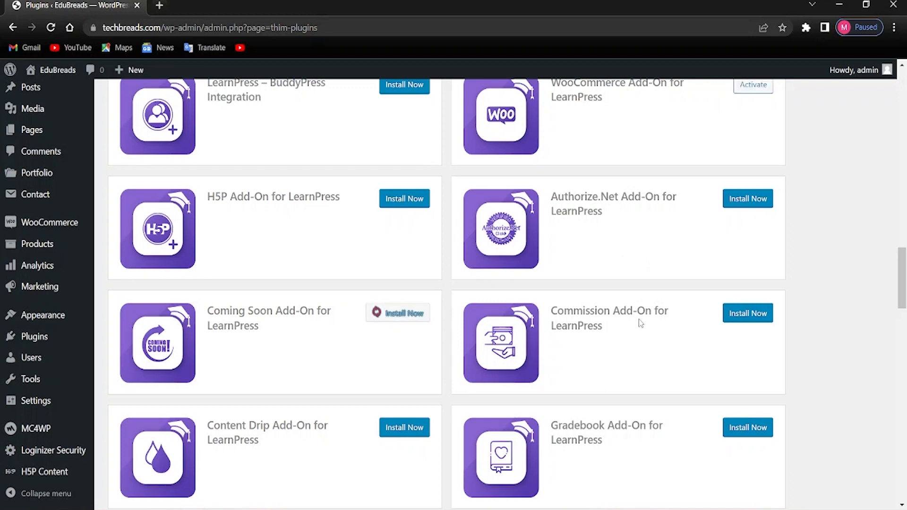
left_click(730, 314)
Step: Look through the remaining LearnPress add-ons and install the Student List Add-On for LearnPress
scroll(520, 330, "down", 1)
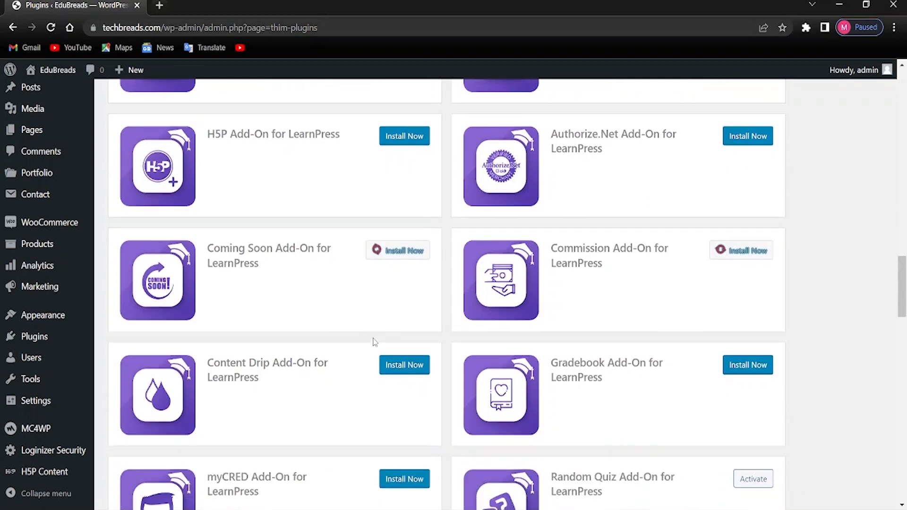
scroll(294, 269, "down", 5)
scroll(428, 299, "up", 4)
scroll(455, 269, "down", 6)
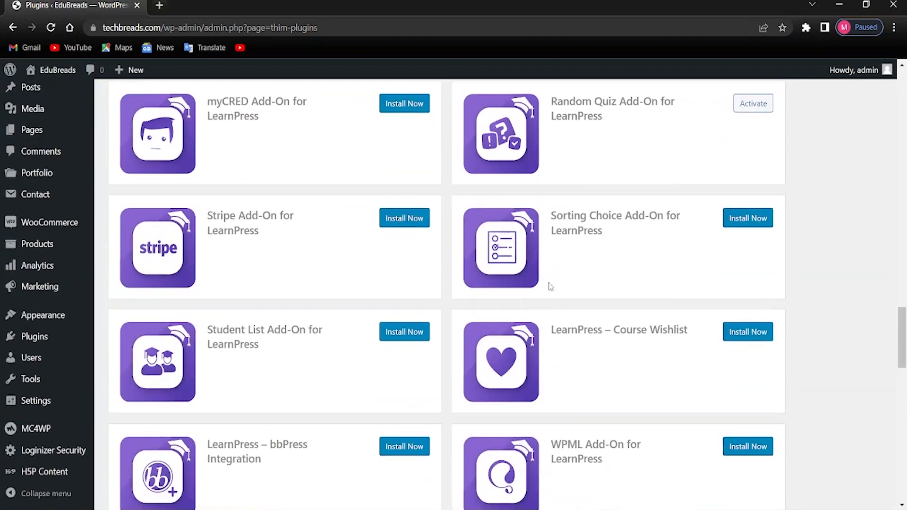
scroll(619, 222, "up", 2)
scroll(655, 289, "down", 1)
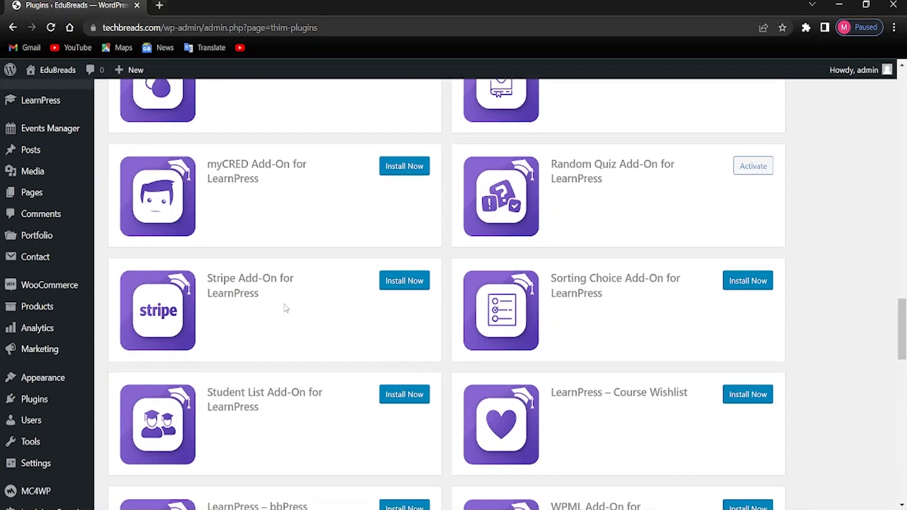
scroll(360, 296, "down", 3)
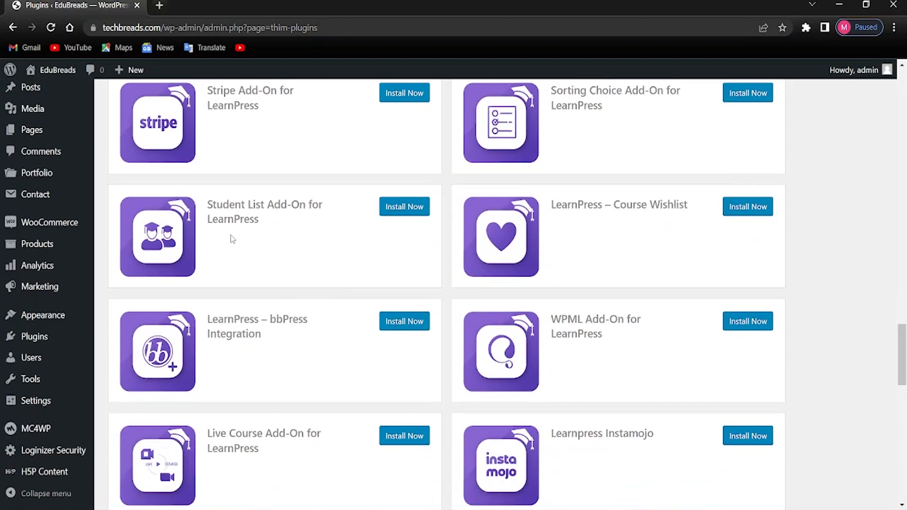
left_click(403, 207)
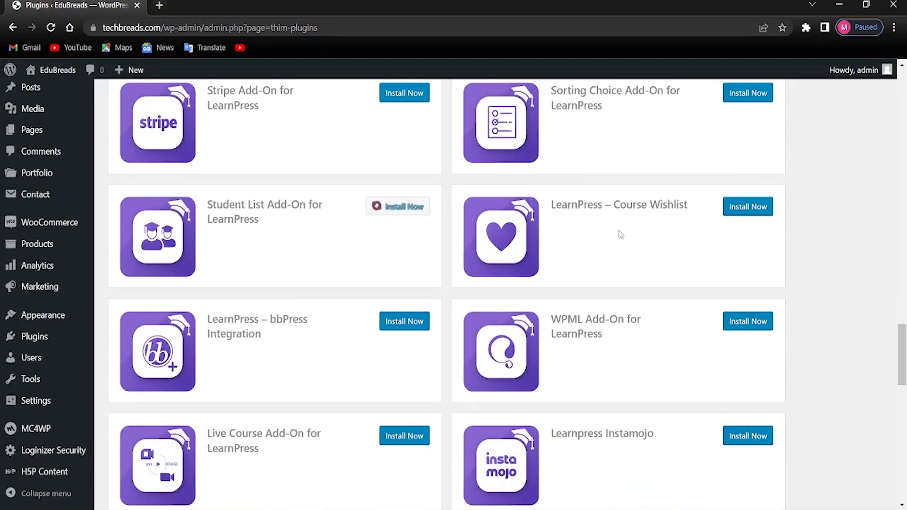
Step: Look through the rest of the plugin list and install Elementor Page Builder
scroll(313, 337, "down", 2)
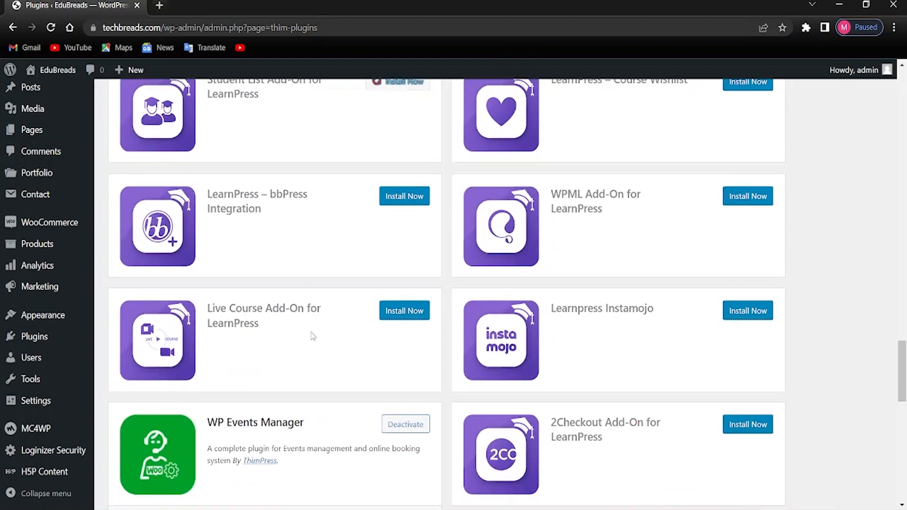
scroll(259, 336, "down", 2)
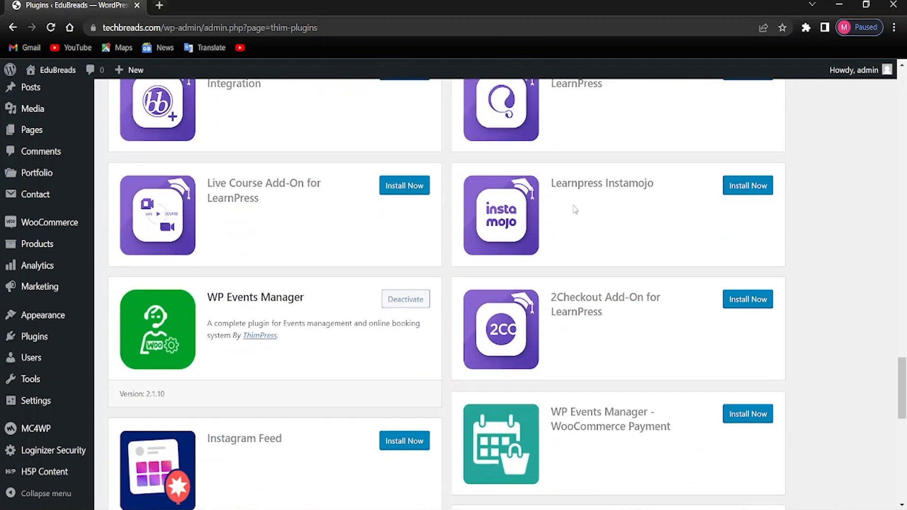
scroll(390, 264, "down", 3)
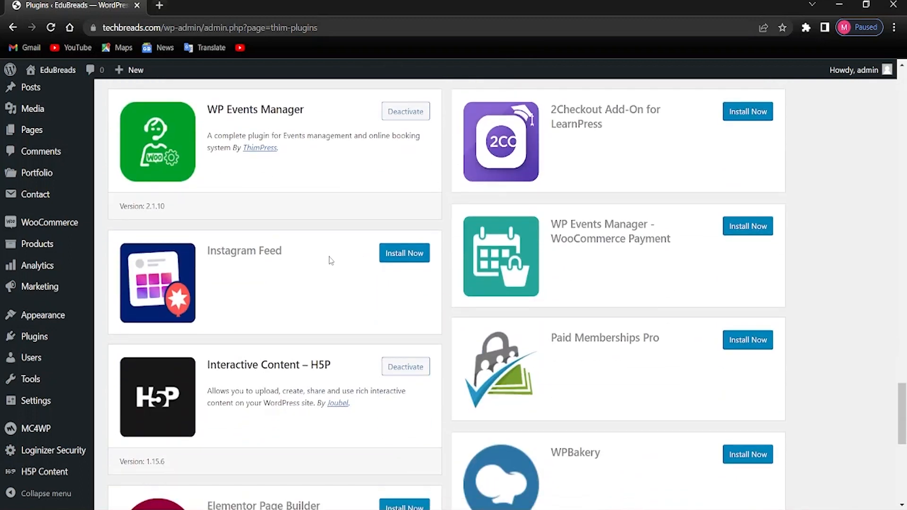
scroll(534, 279, "down", 5)
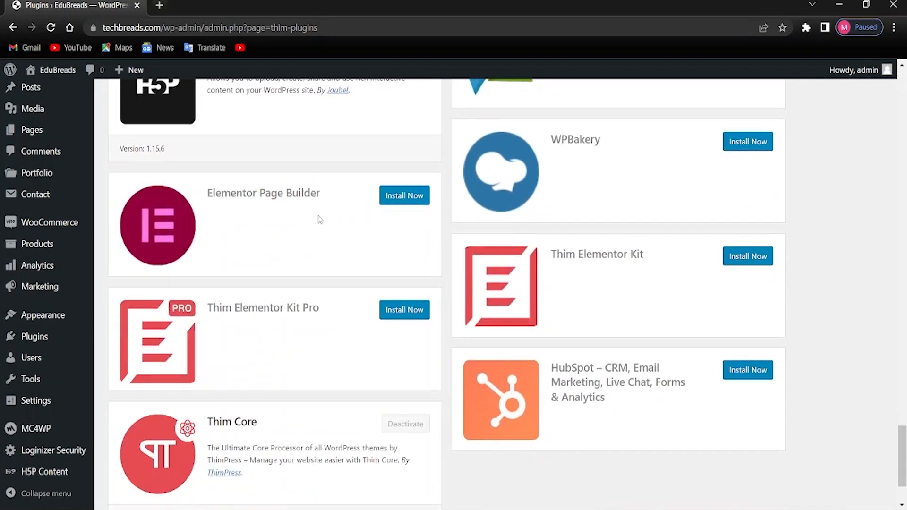
scroll(520, 250, "down", 1)
scroll(453, 250, "up", 2)
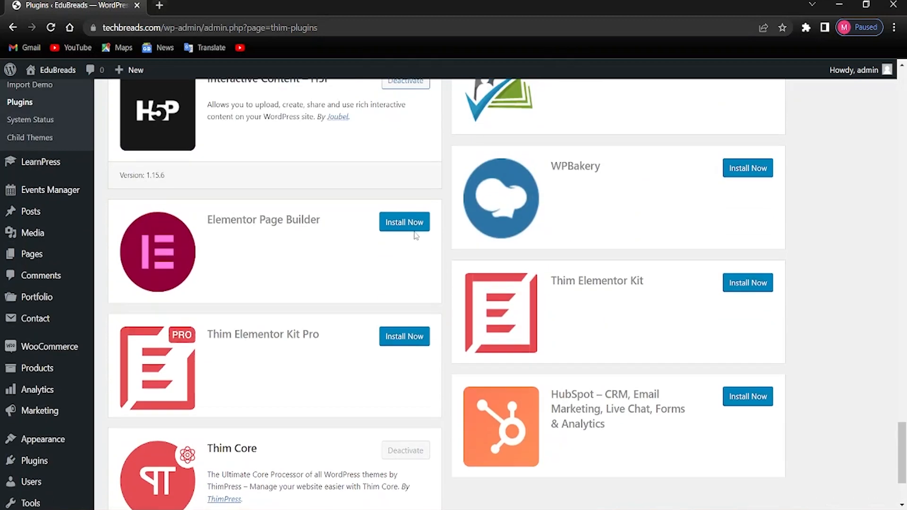
left_click(406, 222)
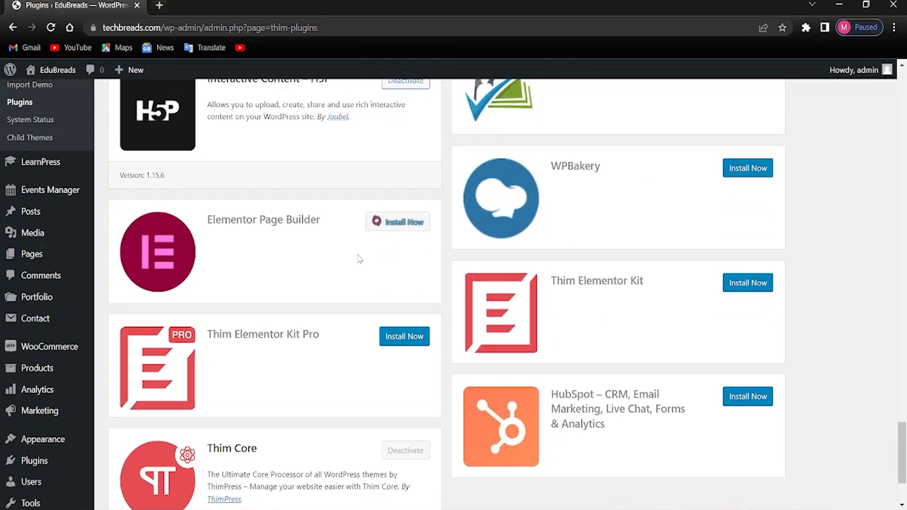
Step: Review the whole Eduma plugin list to check the installation status of the plugins and LearnPress add-ons
scroll(544, 330, "up", 15)
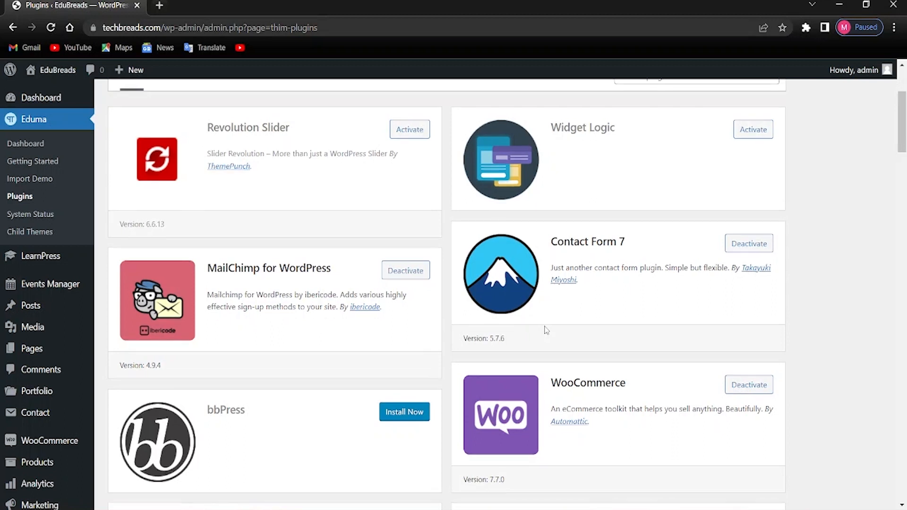
scroll(546, 330, "down", 20)
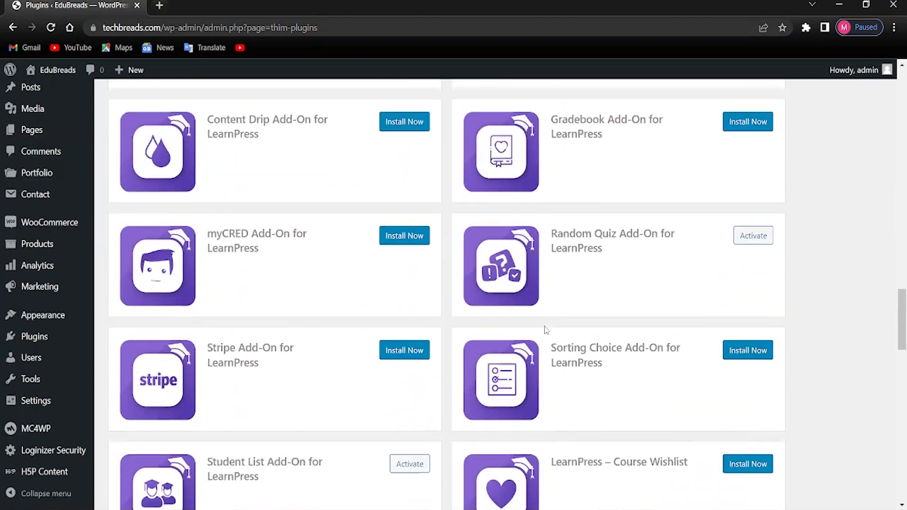
scroll(547, 329, "down", 15)
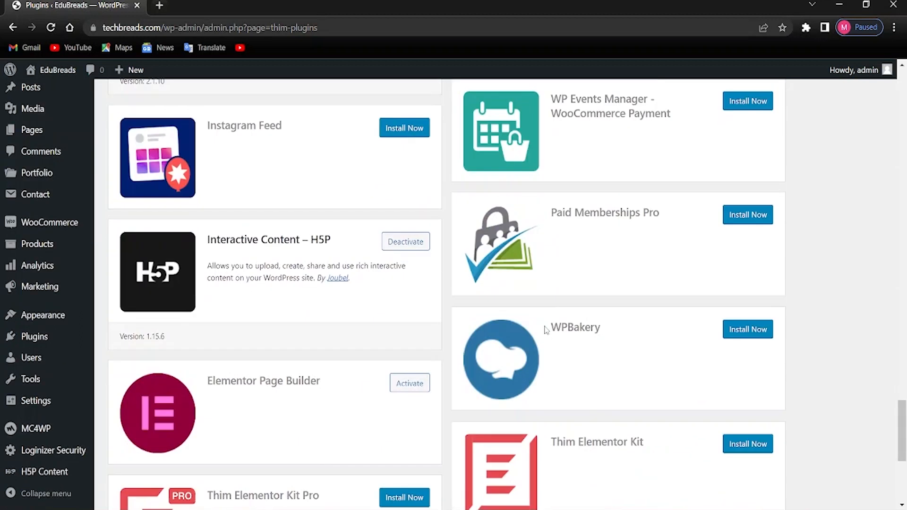
scroll(547, 330, "down", 6)
scroll(396, 461, "up", 15)
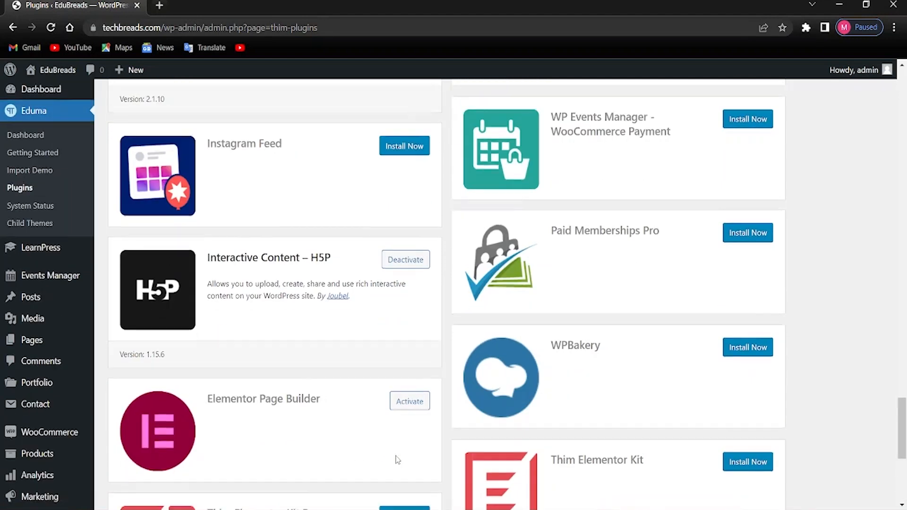
scroll(396, 462, "up", 20)
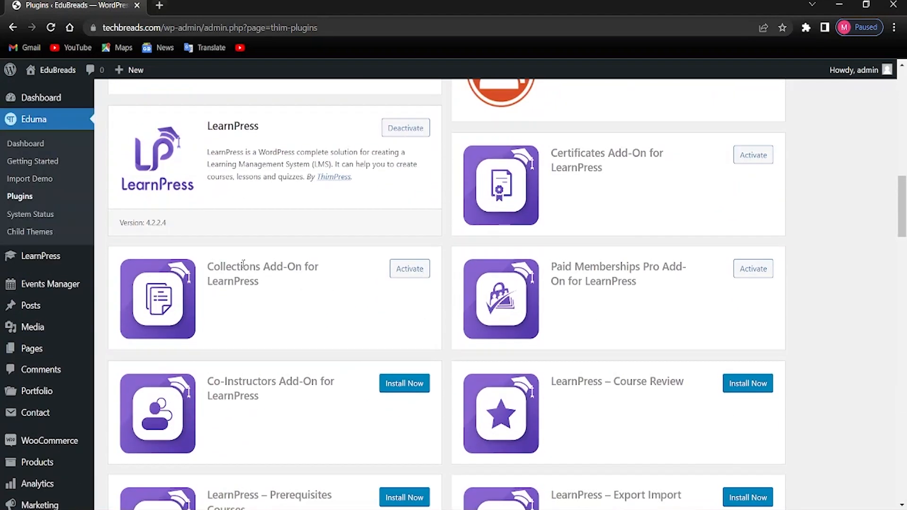
scroll(241, 201, "up", 4)
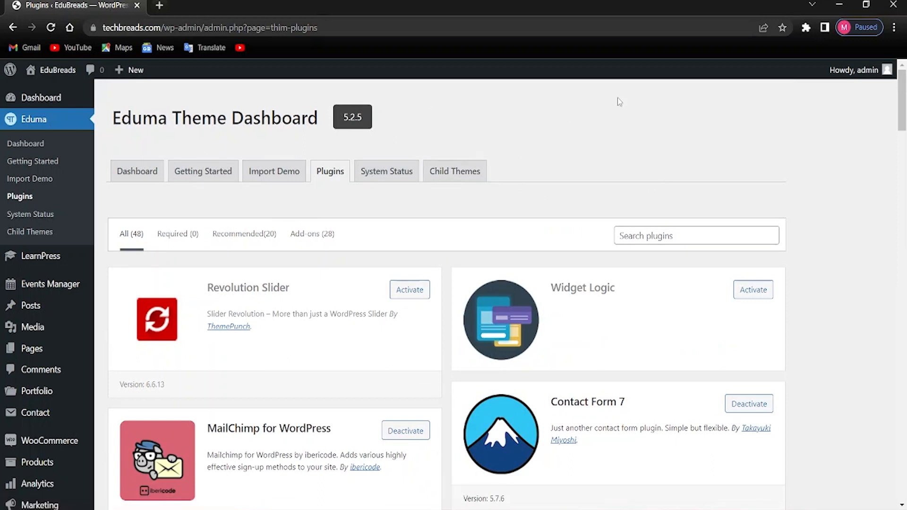
scroll(617, 97, "down", 3)
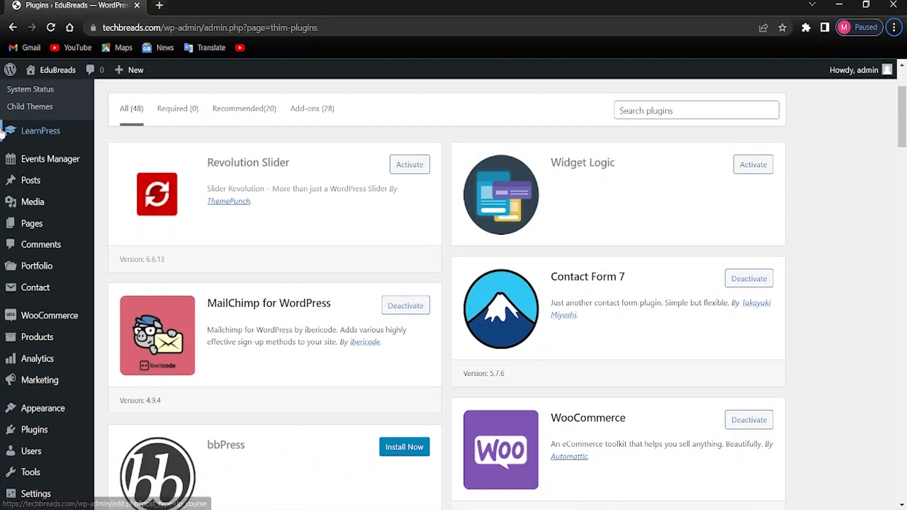
Step: Open the main WordPress dashboard and look through its welcome area and widgets
mouse_move(3, 140)
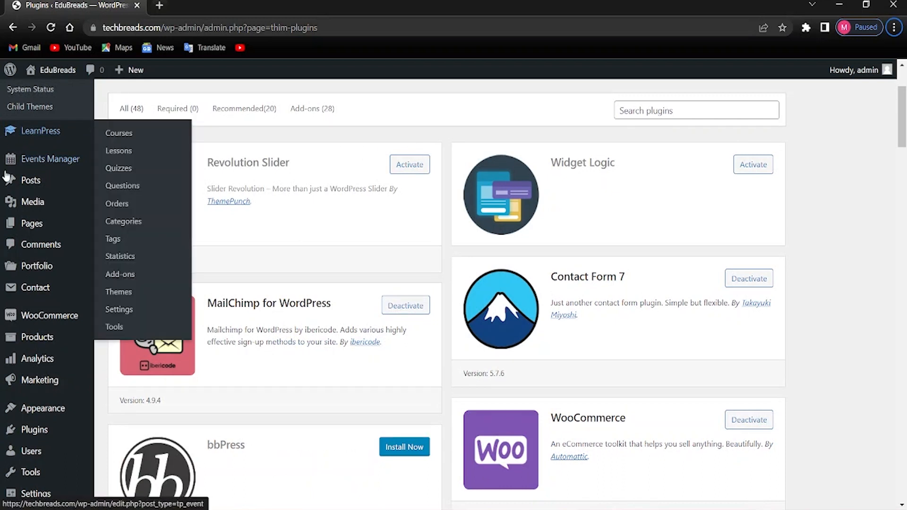
scroll(48, 185, "up", 3)
left_click(40, 118)
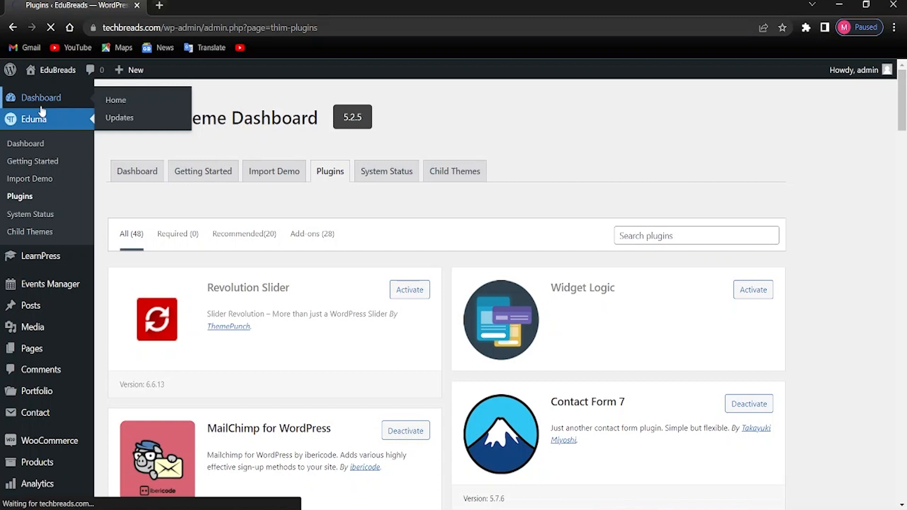
left_click(40, 108)
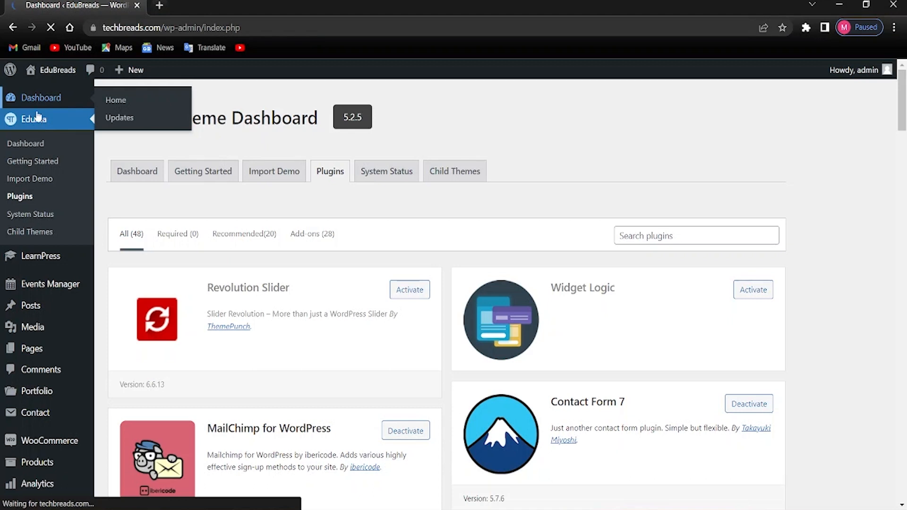
scroll(314, 172, "down", 9)
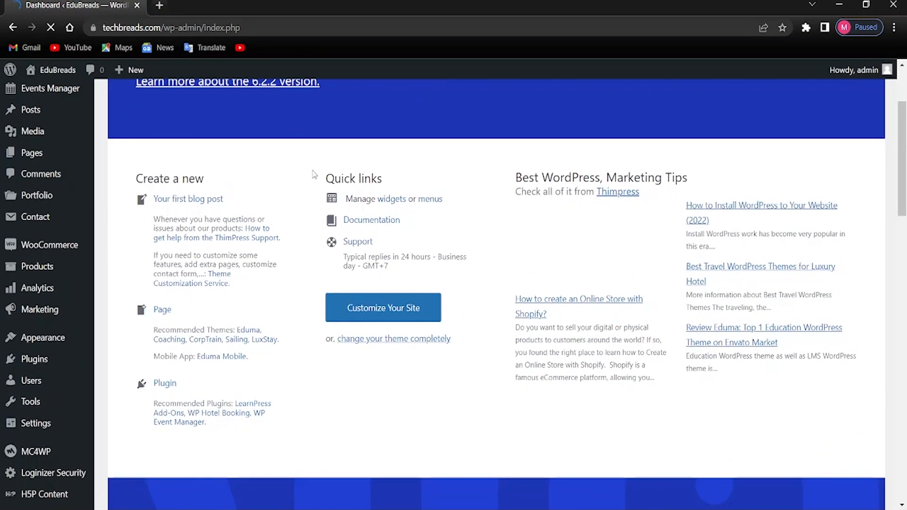
scroll(284, 322, "down", 5)
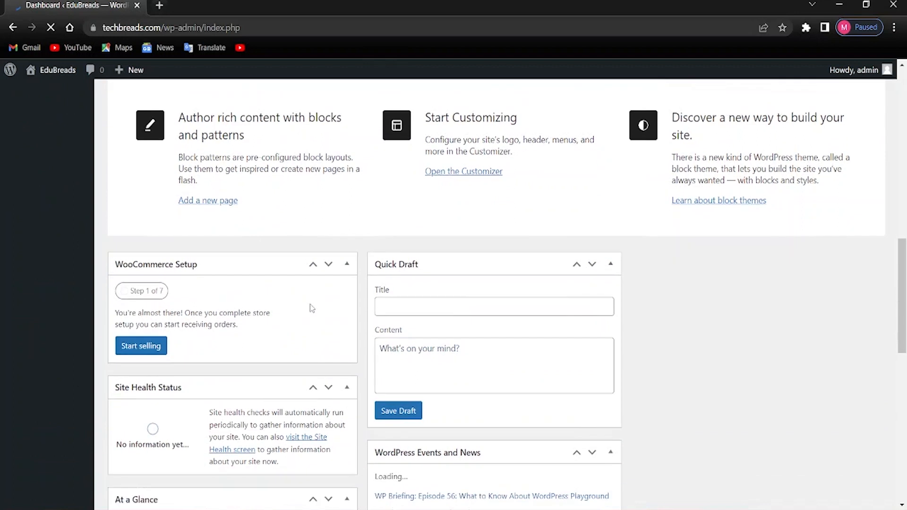
scroll(212, 313, "up", 12)
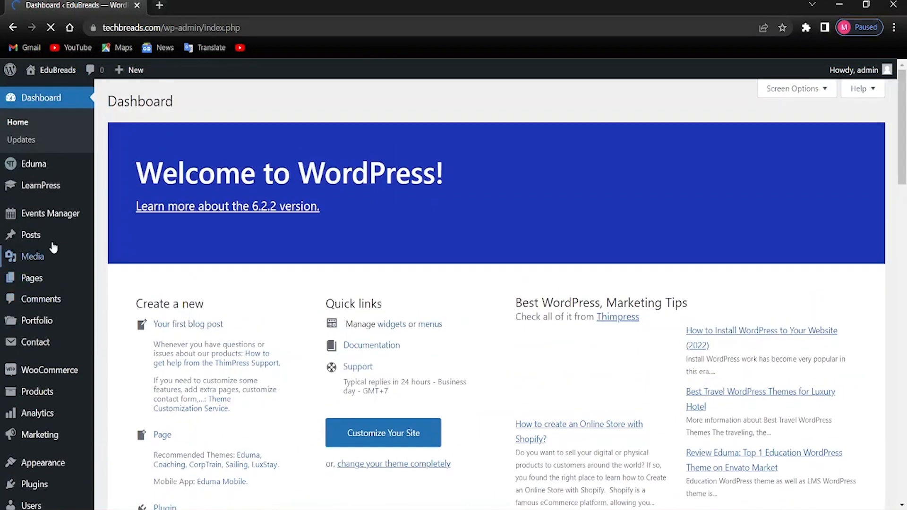
Step: Open the list of all site pages and look through it from start to end
mouse_move(92, 292)
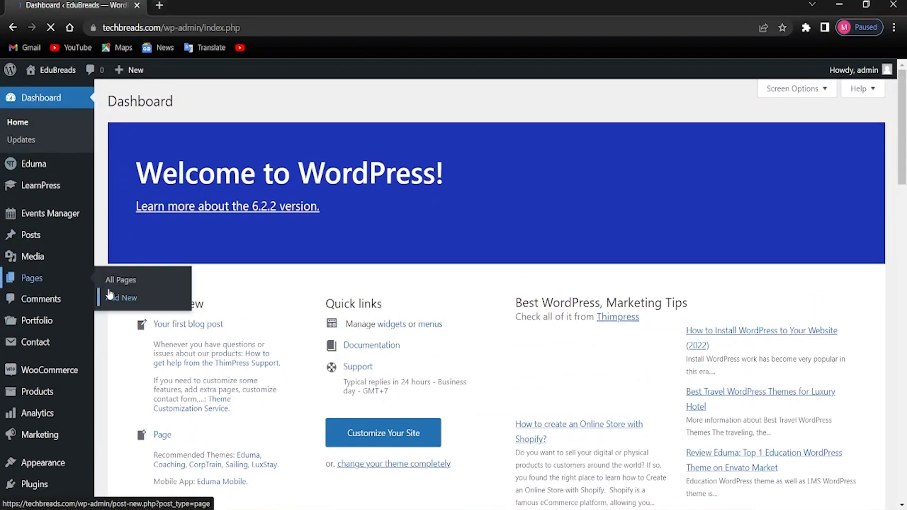
left_click(110, 284)
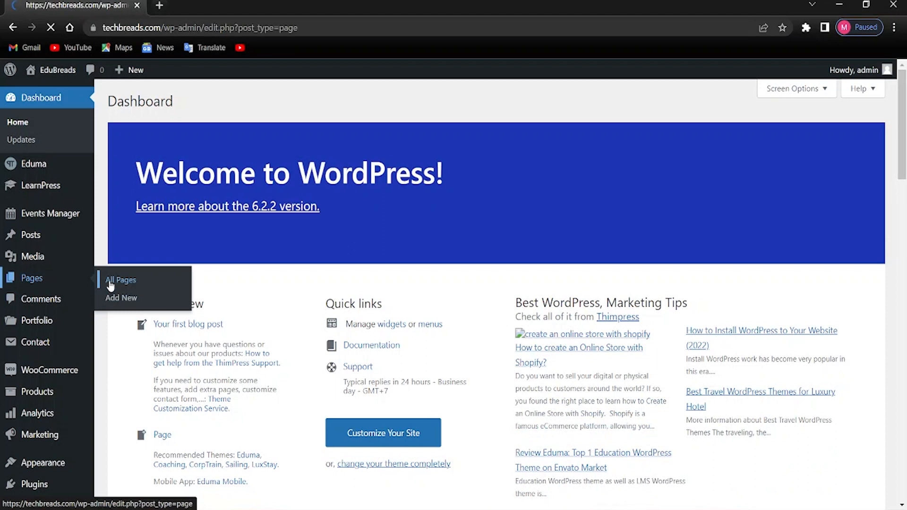
scroll(147, 212, "down", 9)
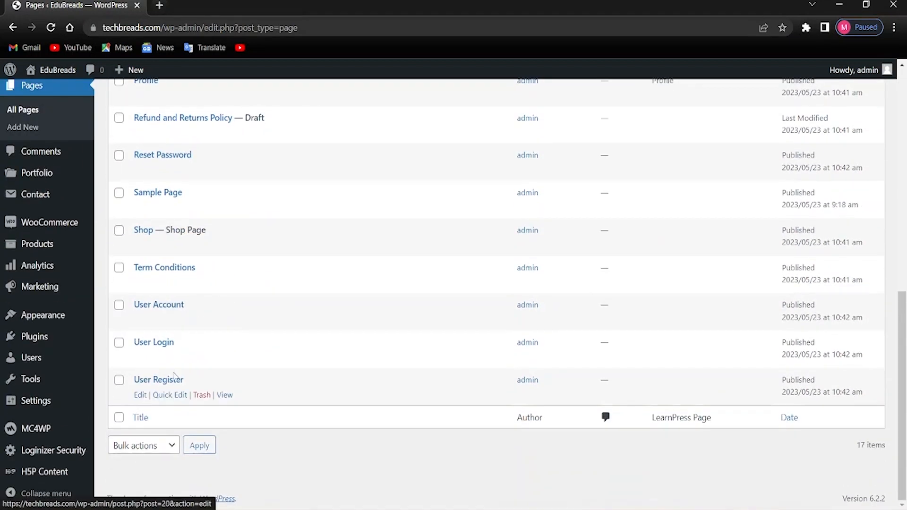
scroll(174, 376, "up", 9)
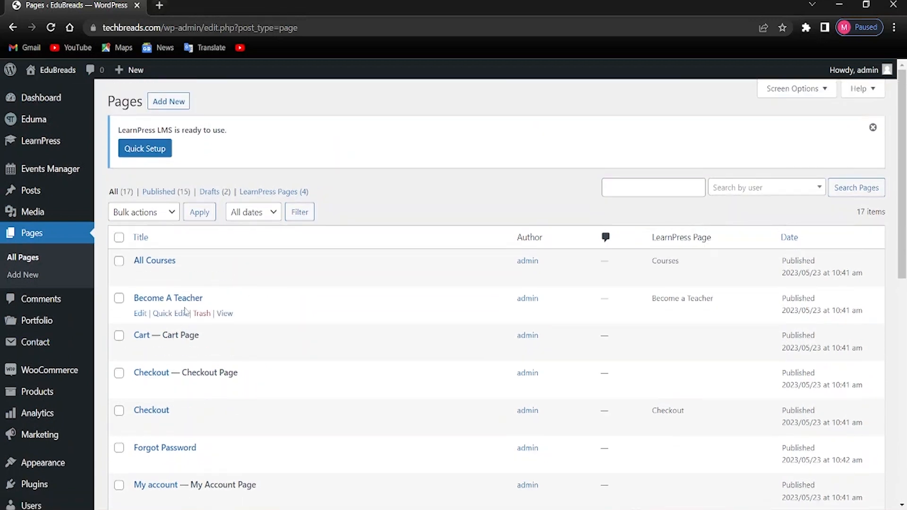
scroll(158, 403, "down", 4)
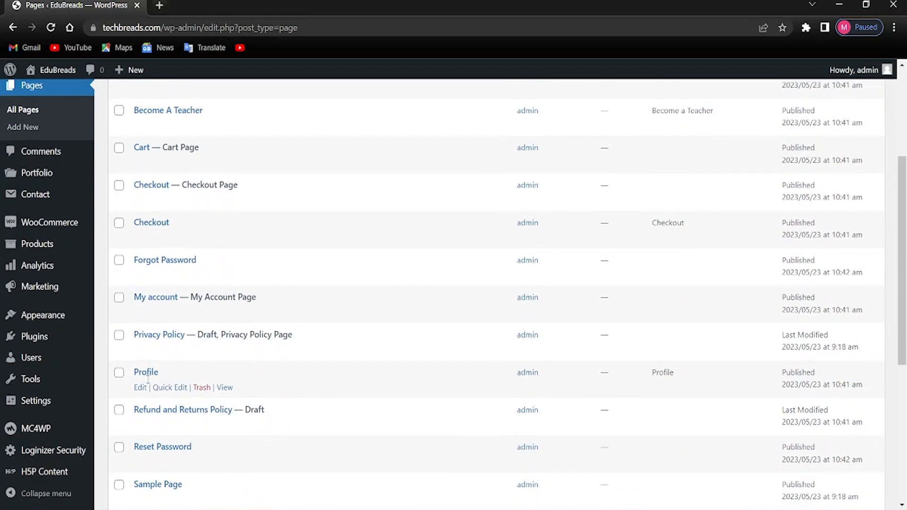
scroll(188, 368, "up", 4)
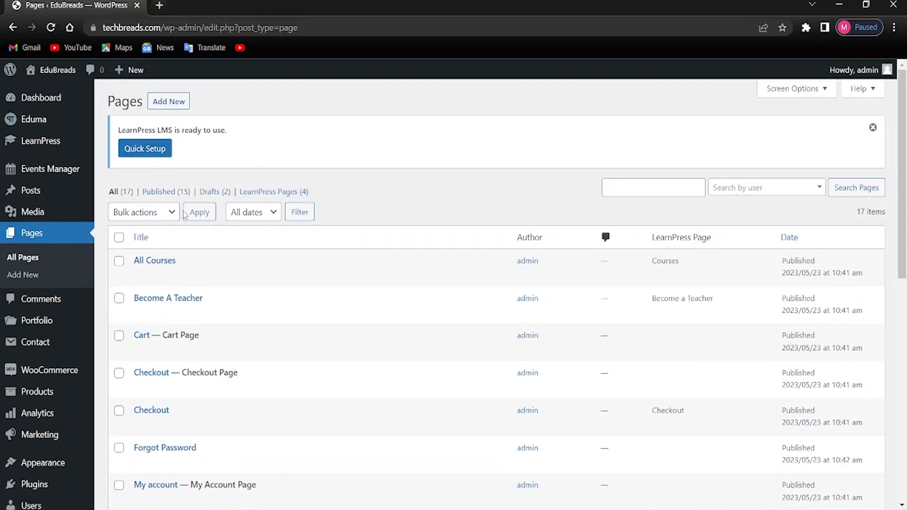
Step: Open the installed plugins list and review which plugins and LearnPress add-ons are active or inactive
mouse_move(33, 363)
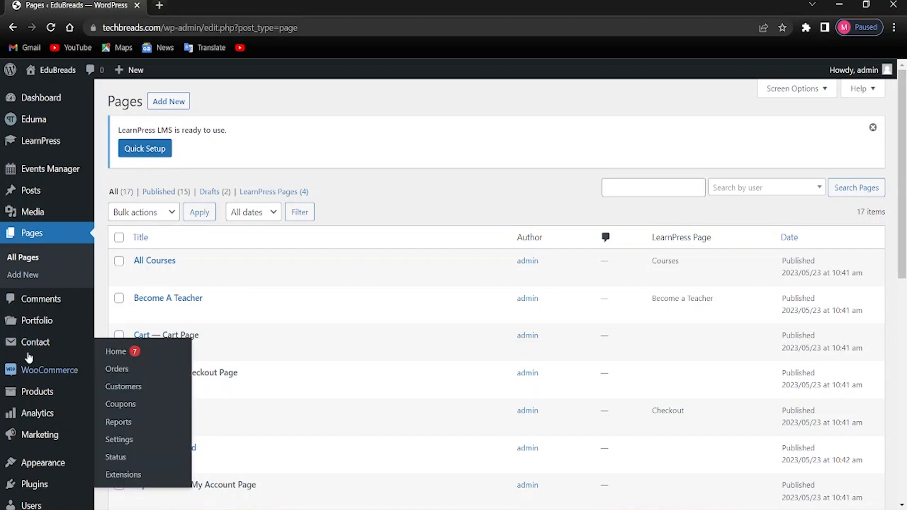
scroll(34, 411, "down", 3)
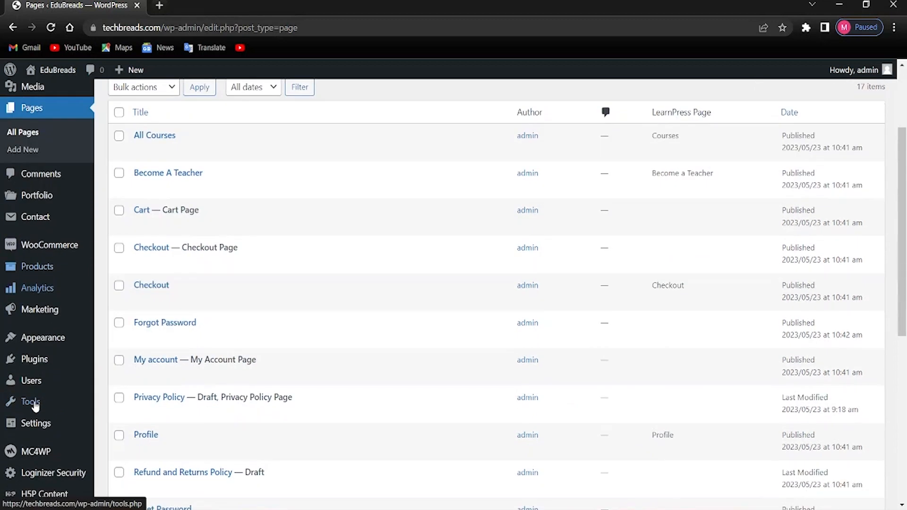
left_click(31, 365)
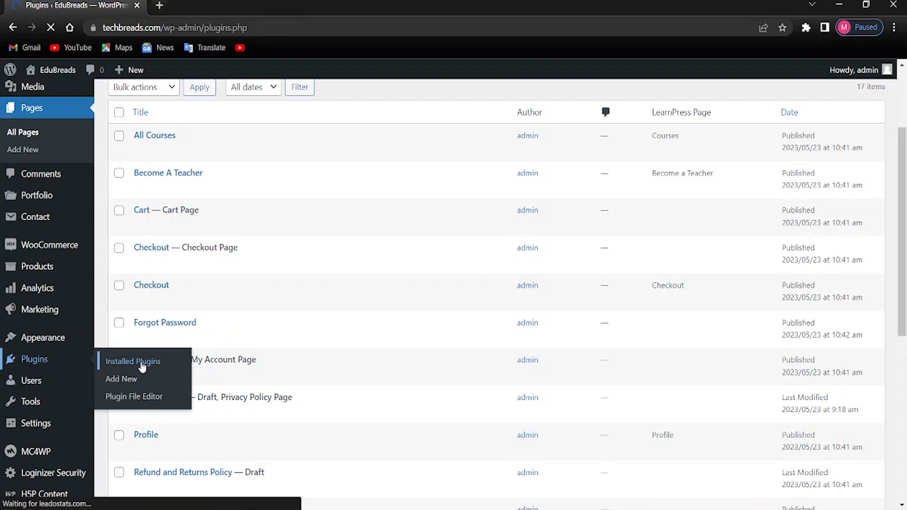
scroll(148, 302, "down", 15)
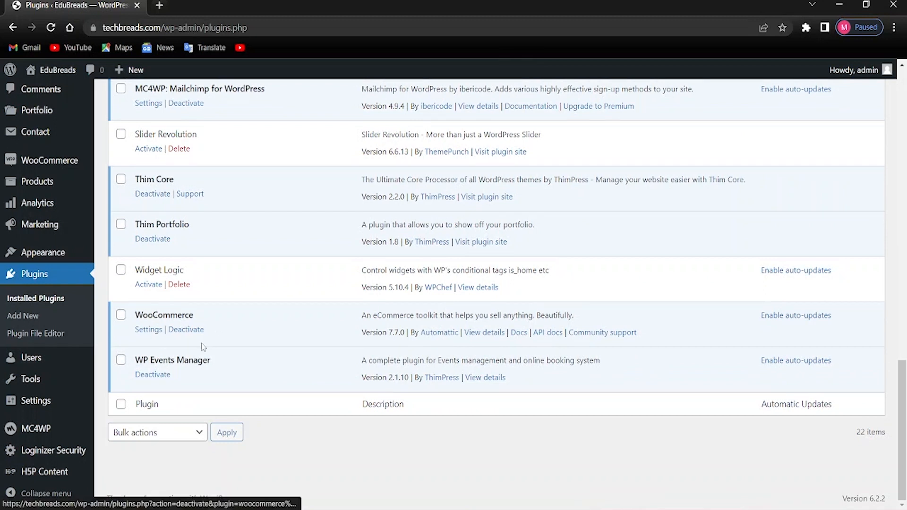
scroll(184, 364, "up", 5)
scroll(173, 369, "up", 10)
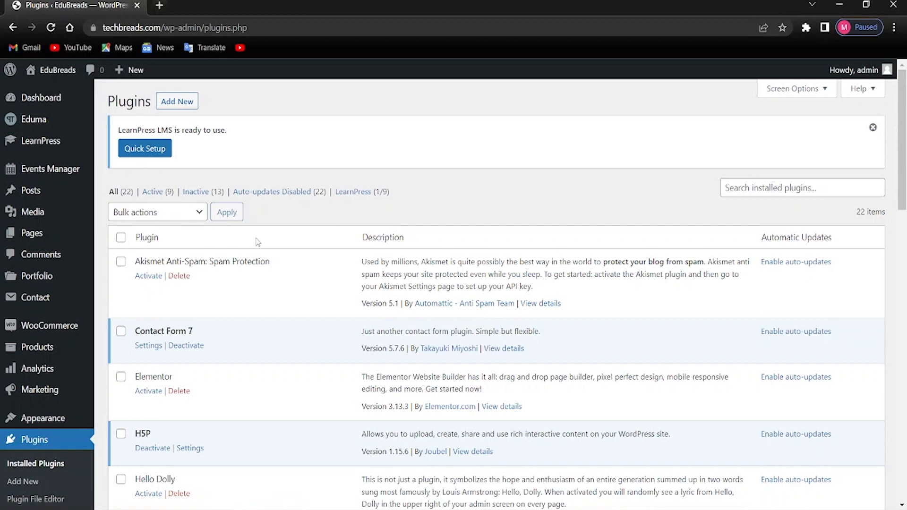
scroll(268, 322, "down", 1)
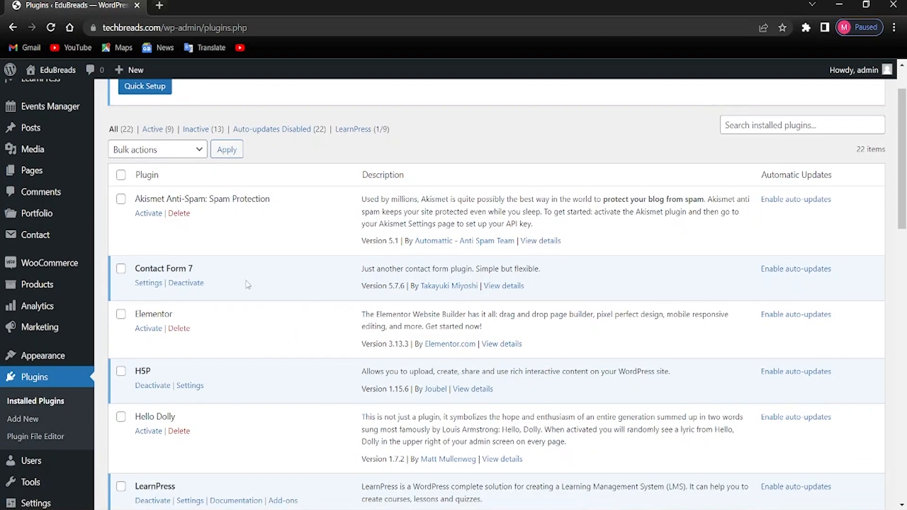
scroll(187, 304, "down", 2)
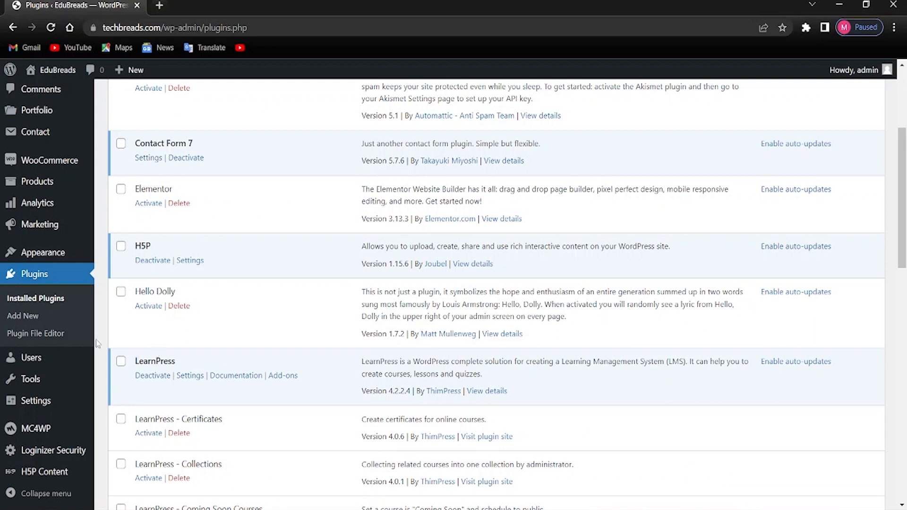
scroll(209, 436, "down", 4)
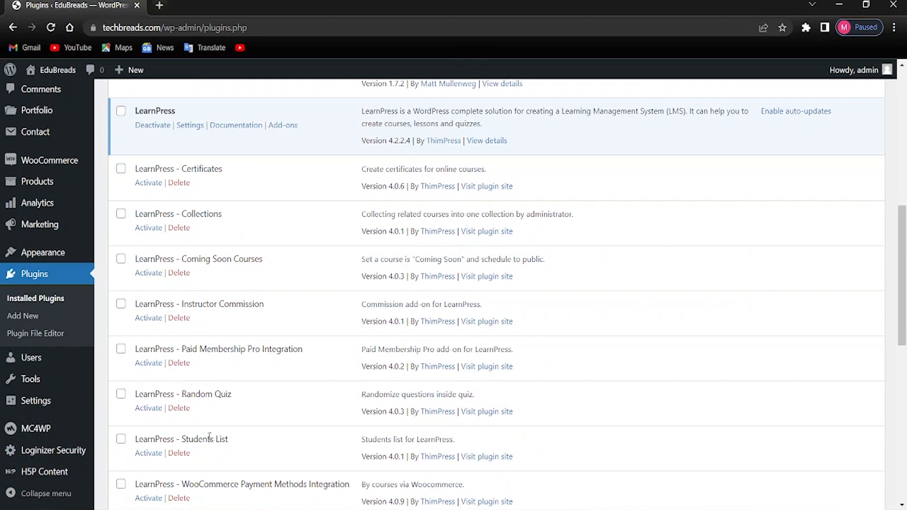
scroll(140, 416, "up", 5)
scroll(146, 399, "down", 3)
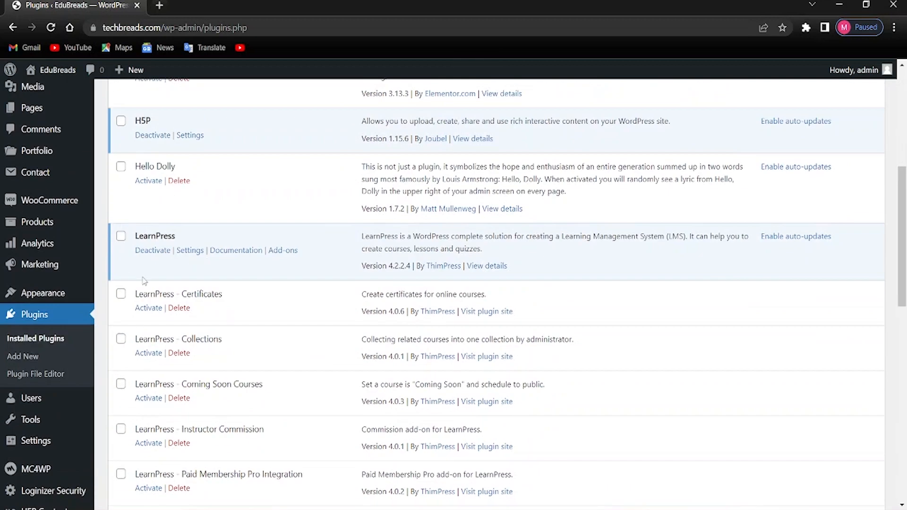
scroll(144, 280, "down", 6)
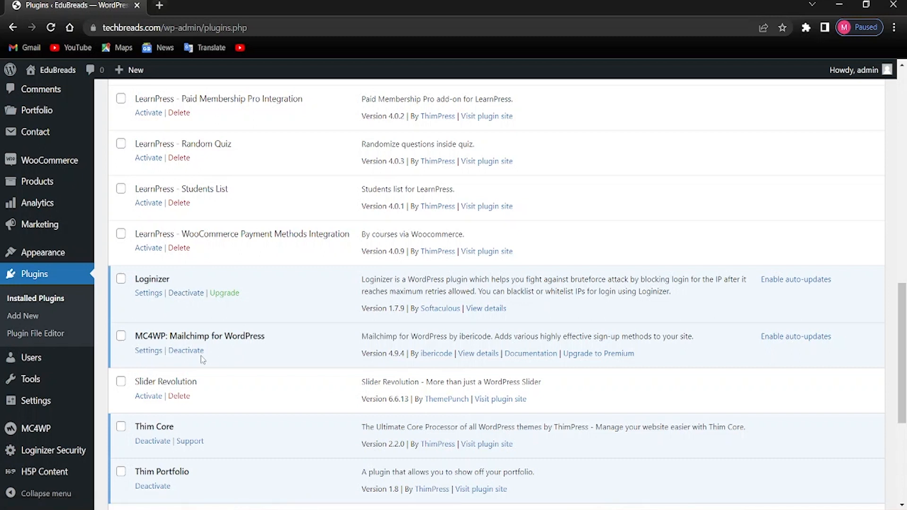
scroll(202, 361, "down", 3)
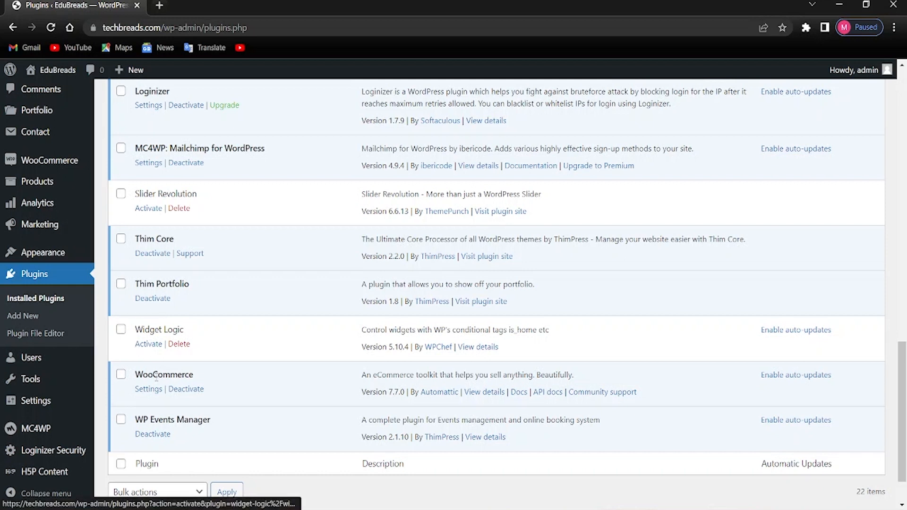
scroll(210, 386, "down", 1)
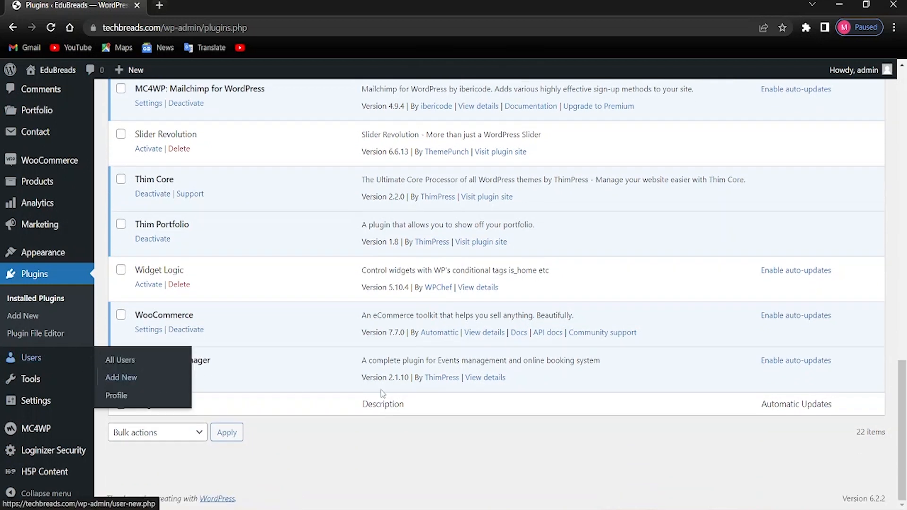
scroll(291, 357, "up", 20)
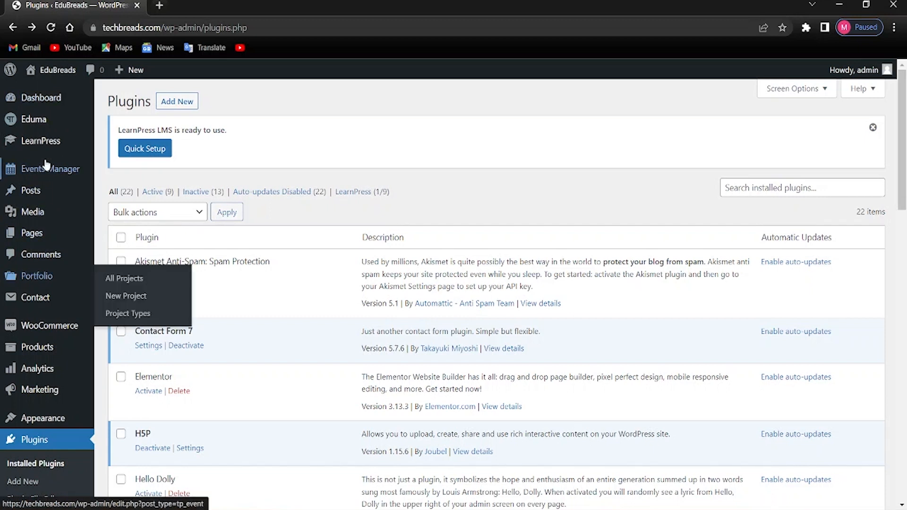
Step: Start a new LearnPress course and title it "Just Some Random Title"
mouse_move(41, 125)
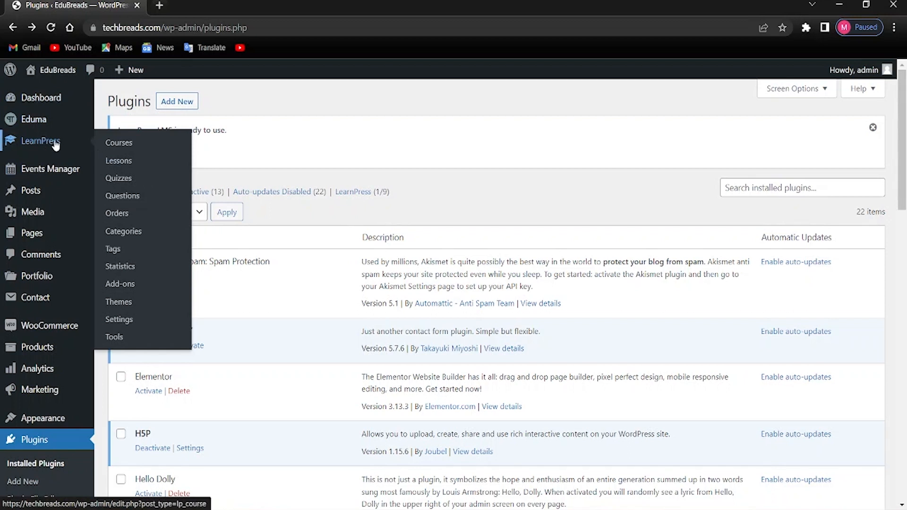
left_click(112, 144)
mouse_move(94, 131)
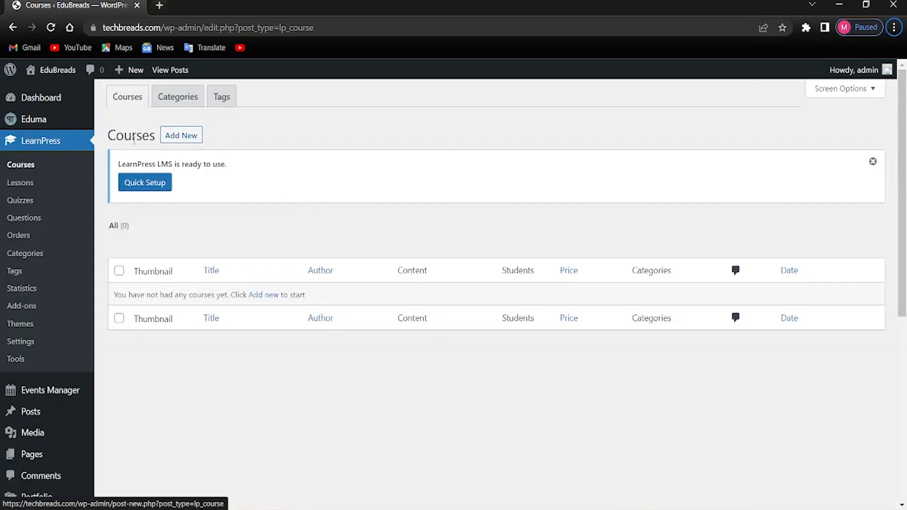
left_click(191, 142)
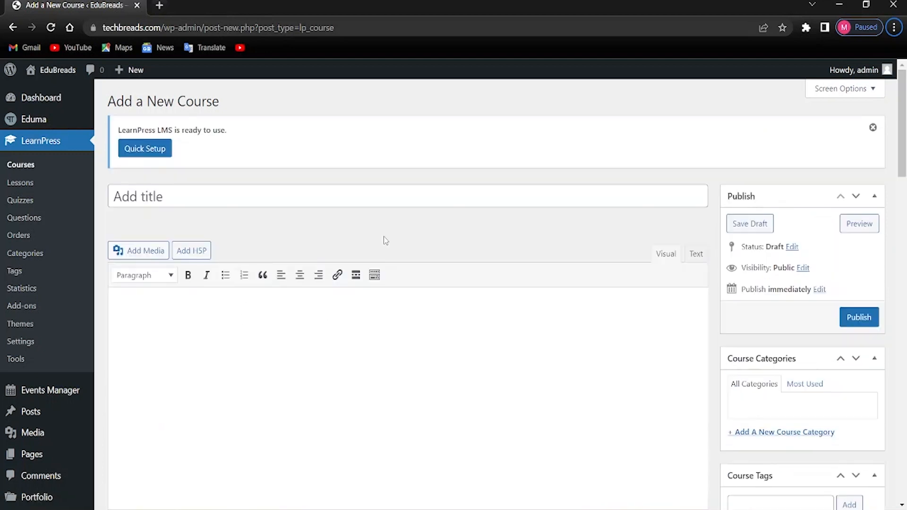
left_click(168, 189)
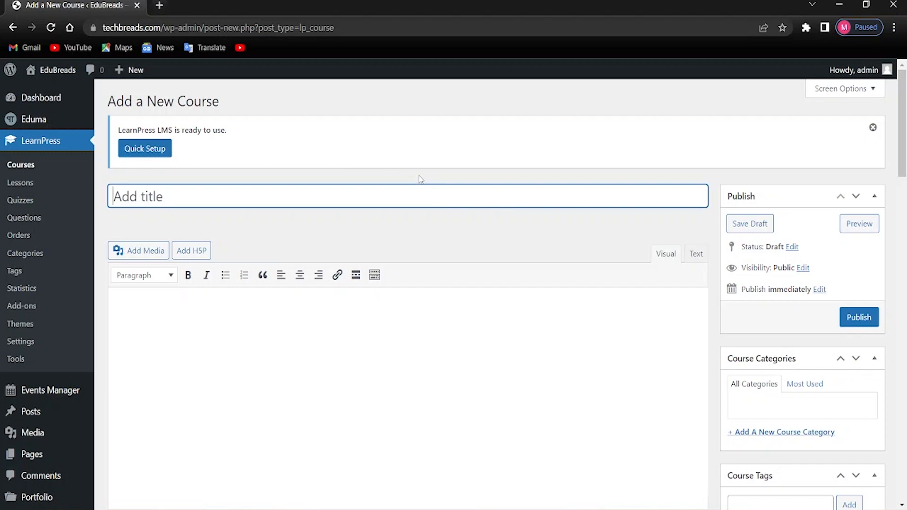
type("Just Some Random Ti")
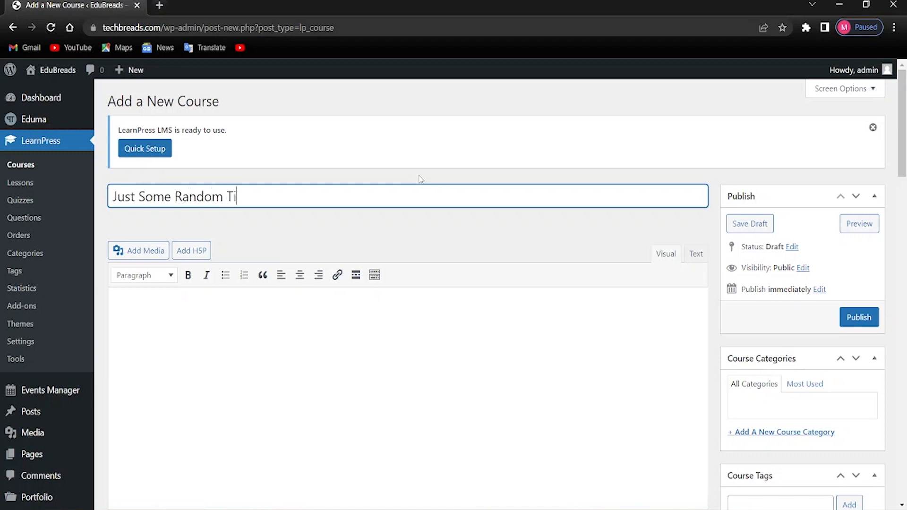
type("tle")
left_click(301, 375)
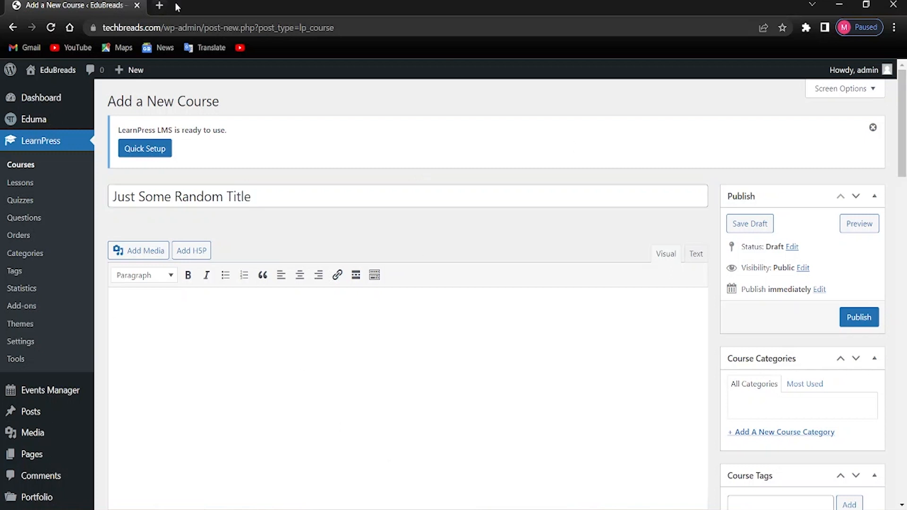
Step: Search Google for "lorem" in a new browser tab, accept all cookies and open the lipsum.com site
left_click(160, 6)
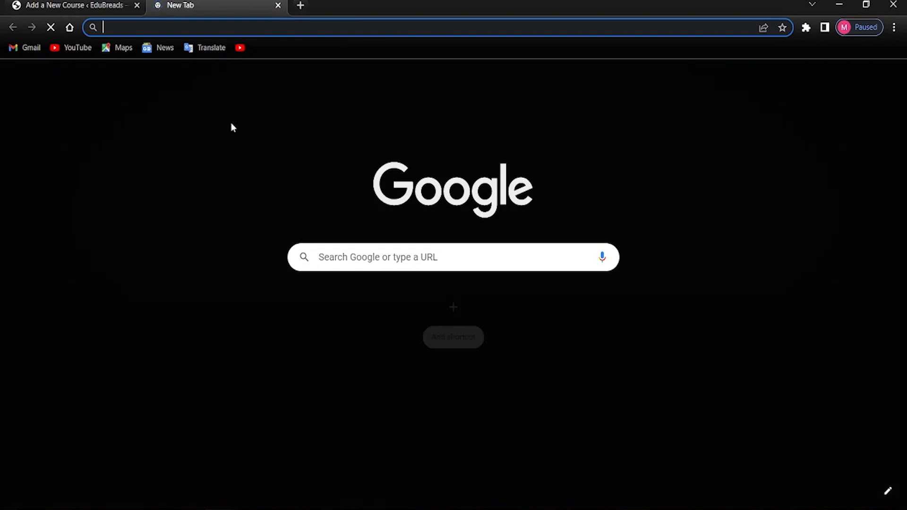
type("lorem")
key("Return")
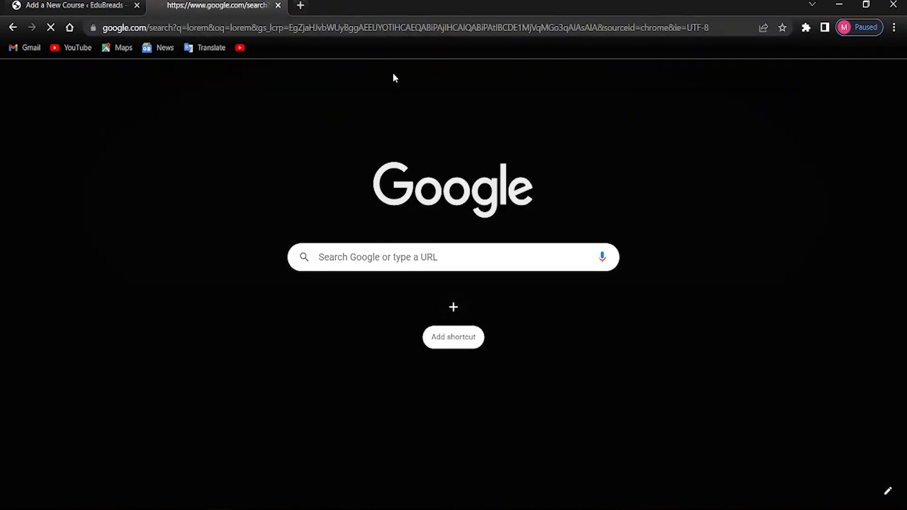
scroll(472, 496, "down", 2)
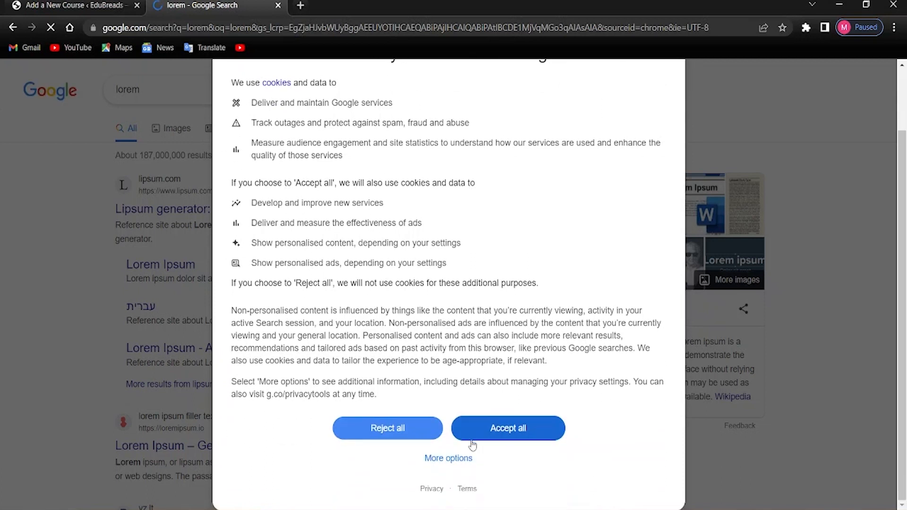
left_click(508, 428)
left_click(173, 213)
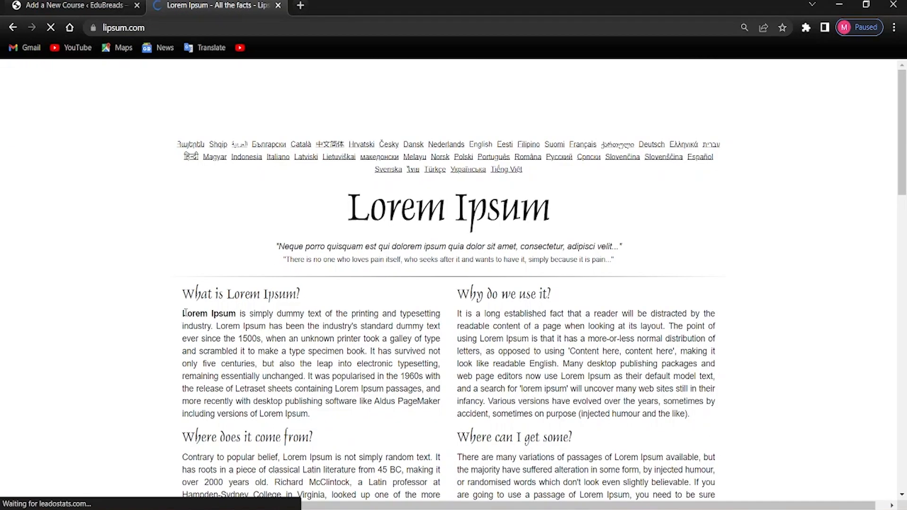
Step: Copy the paragraph under "What is Lorem Ipsum?" and paste it into the new course's description
left_click_drag(184, 313, 438, 416)
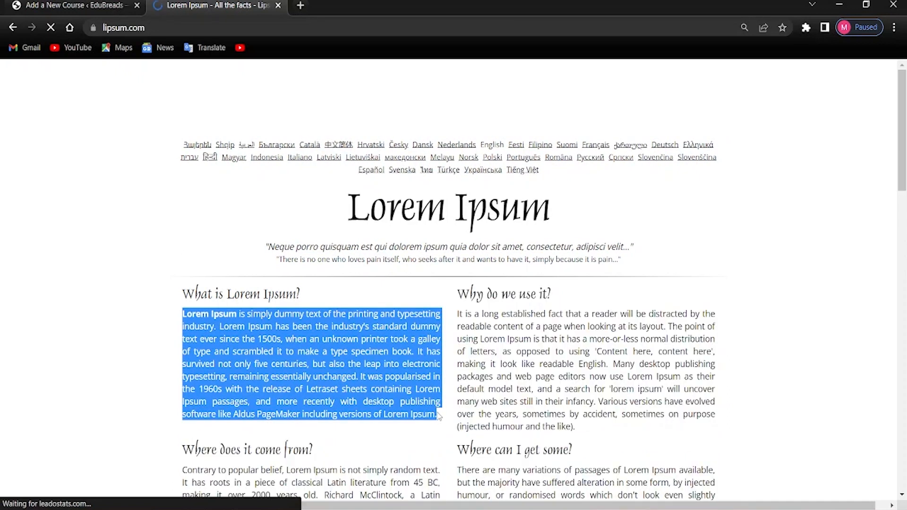
right_click(399, 379)
left_click(418, 390)
scroll(331, 355, "down", 4)
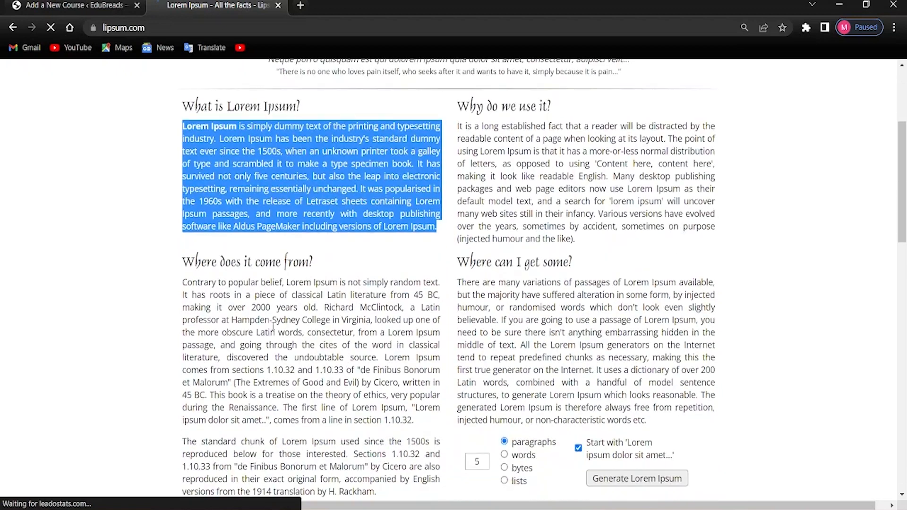
scroll(246, 296, "down", 2)
scroll(246, 295, "up", 2)
left_click(71, 5)
right_click(257, 317)
left_click(286, 218)
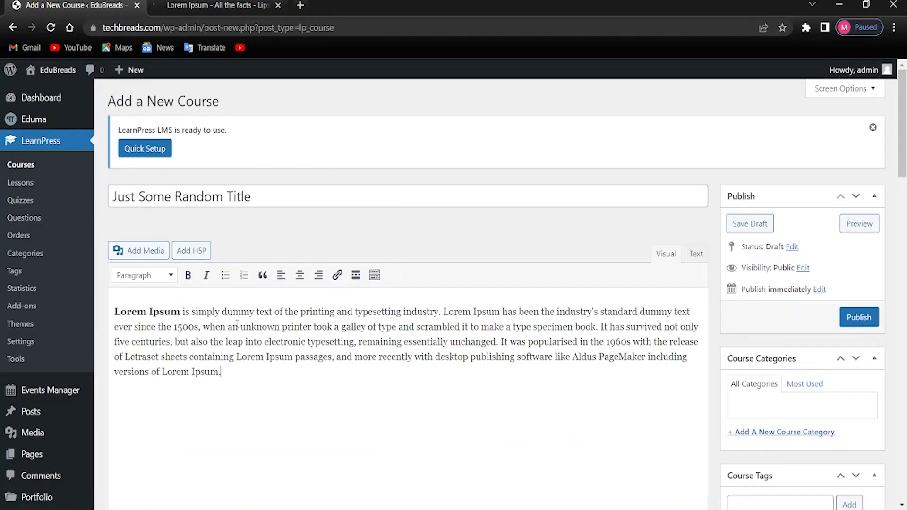
Step: Copy the paragraphs under "Where does it come from?" on lipsum.com and paste them below the existing text in the course description
scroll(178, 71, "down", 1)
left_click(203, 5)
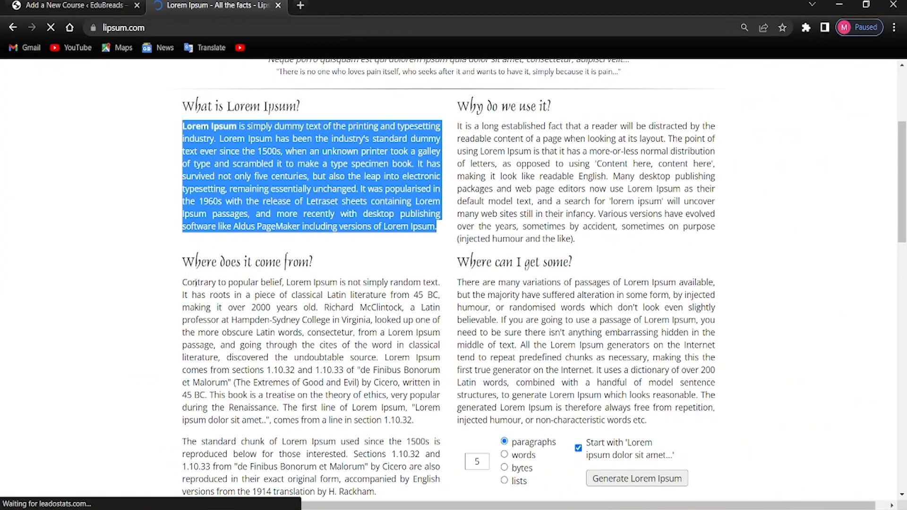
left_click_drag(183, 279, 378, 358)
right_click(355, 305)
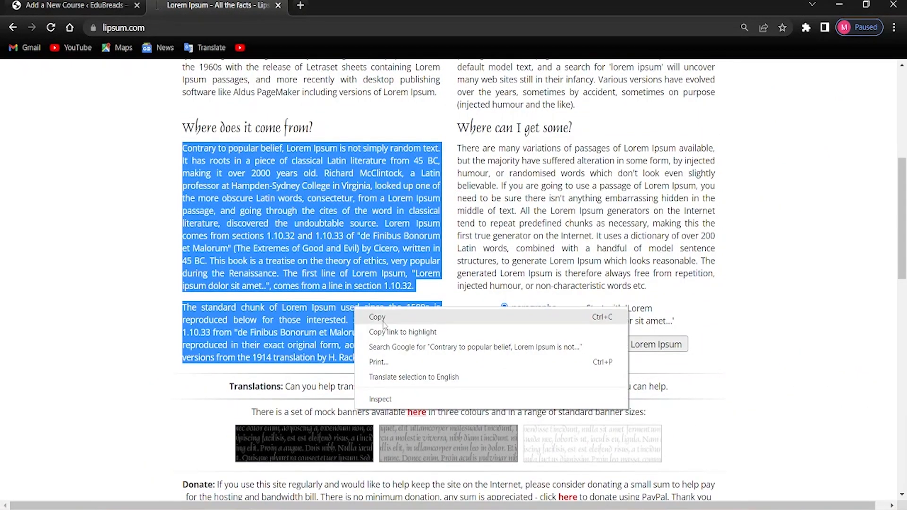
left_click(383, 321)
left_click(71, 6)
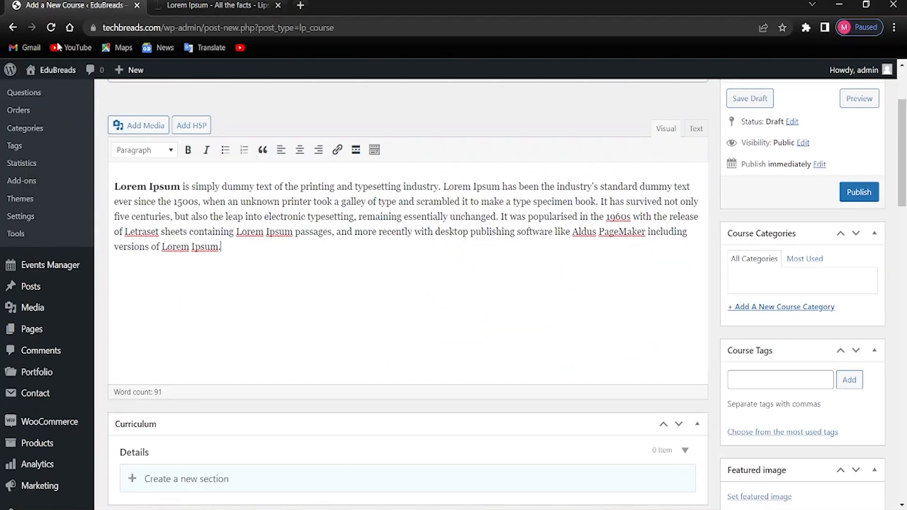
right_click(243, 260)
left_click(274, 357)
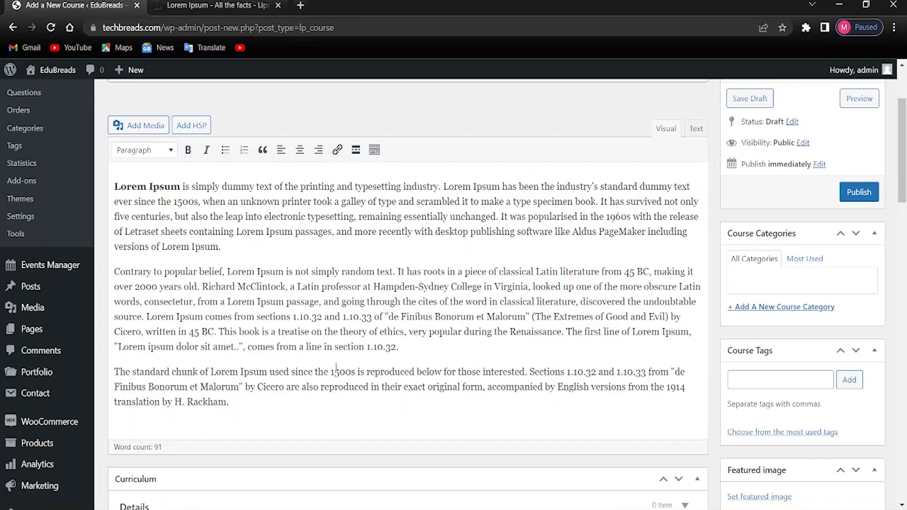
Step: Publish the course "Just Some Random Title" and open its public page in a new browser tab
scroll(336, 368, "down", 6)
scroll(289, 356, "up", 9)
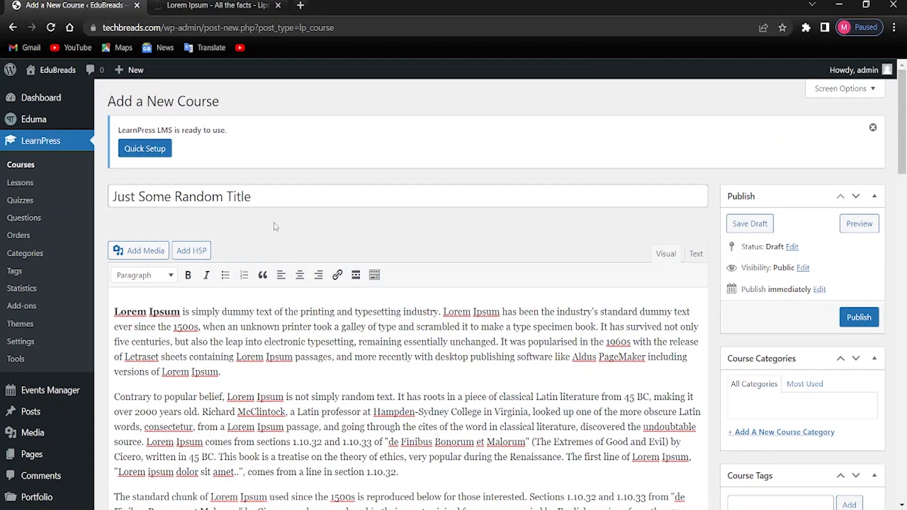
left_click(862, 324)
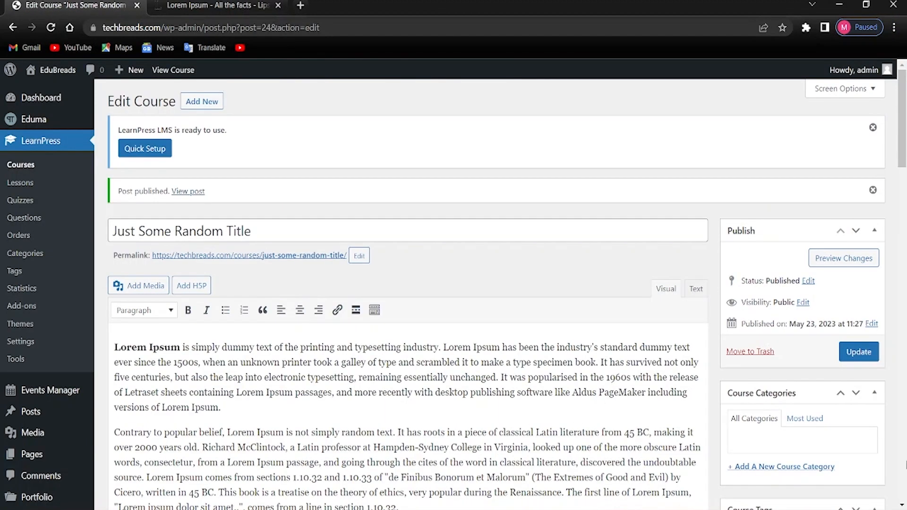
scroll(231, 359, "down", 1)
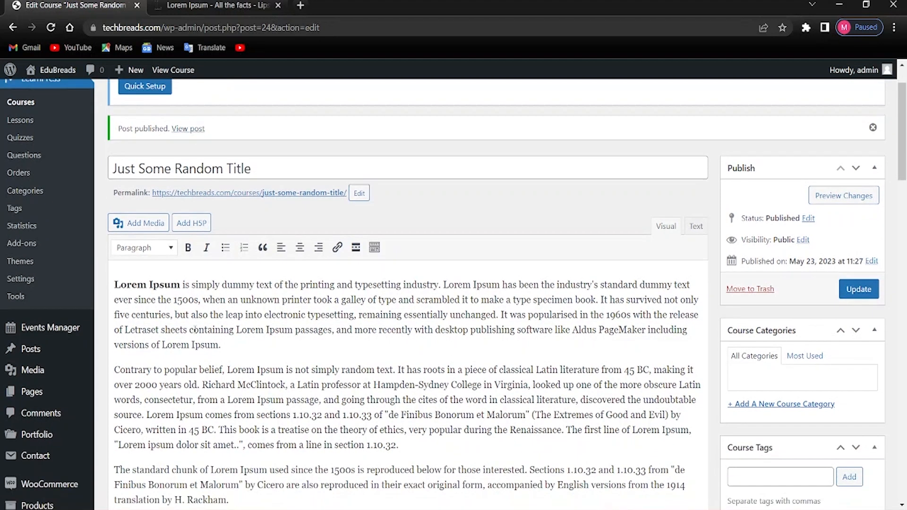
scroll(163, 319, "up", 1)
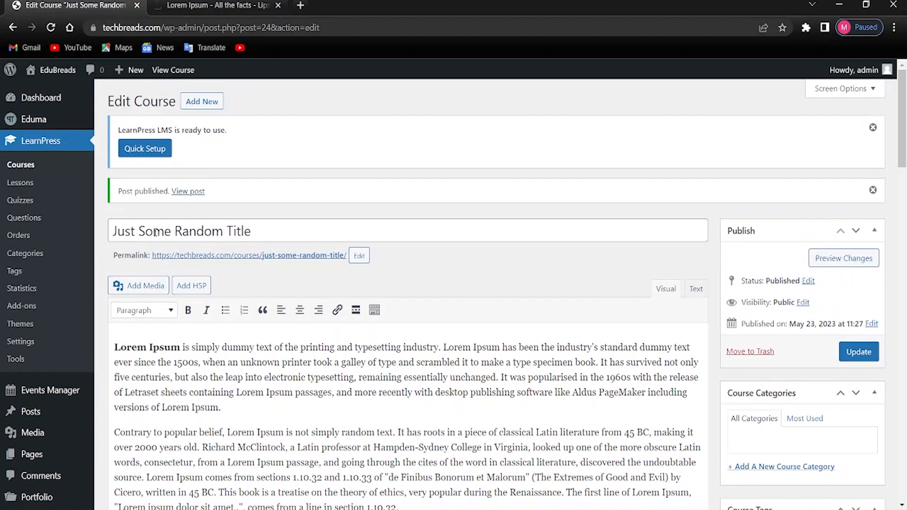
right_click(192, 195)
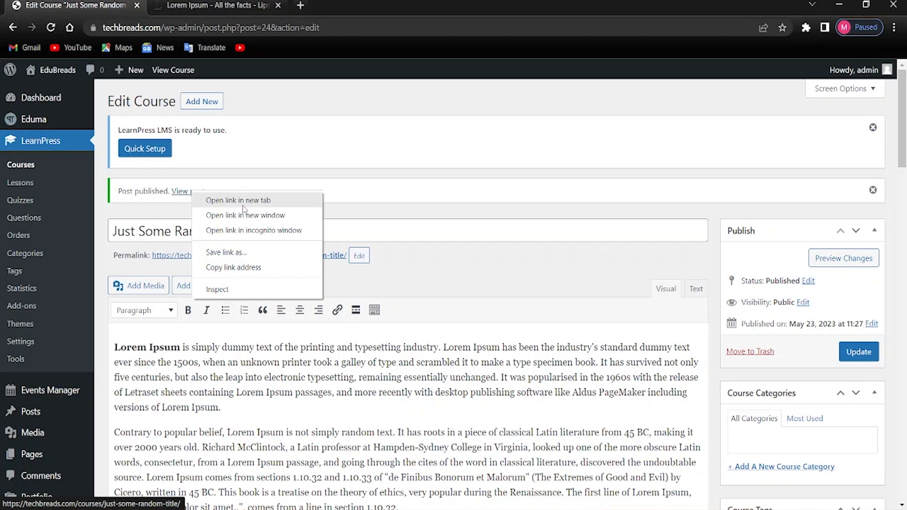
left_click(242, 201)
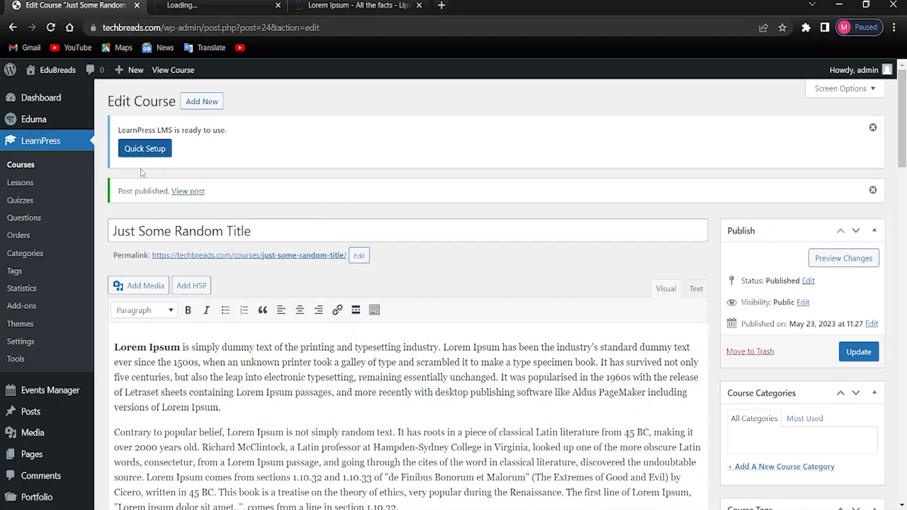
left_click(210, 6)
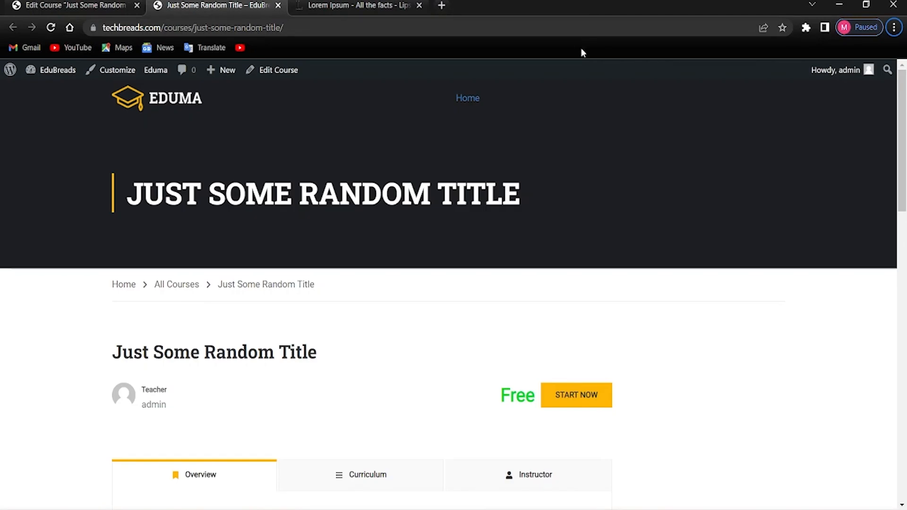
Step: Examine the published course page, including its header, overview text, course features and comment section
scroll(439, 203, "down", 10)
scroll(450, 227, "up", 6)
scroll(259, 277, "up", 2)
scroll(189, 298, "down", 2)
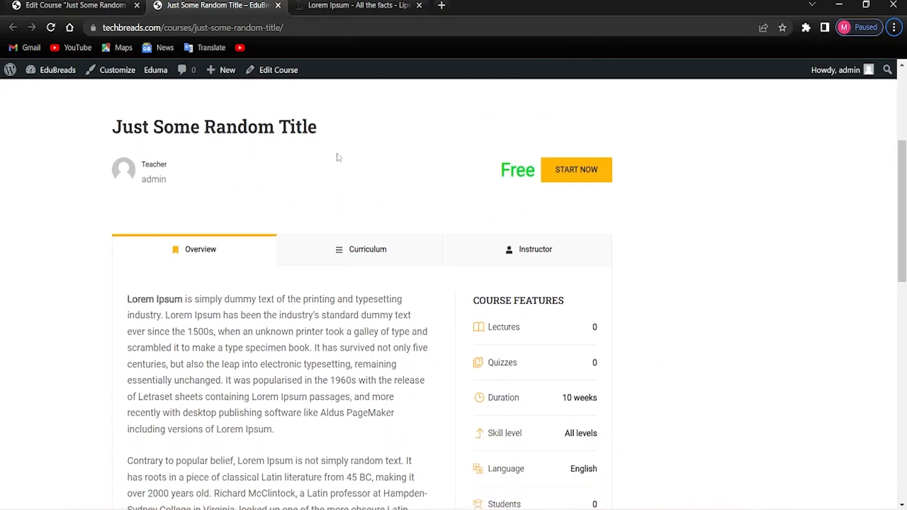
scroll(316, 177, "down", 10)
scroll(549, 112, "up", 8)
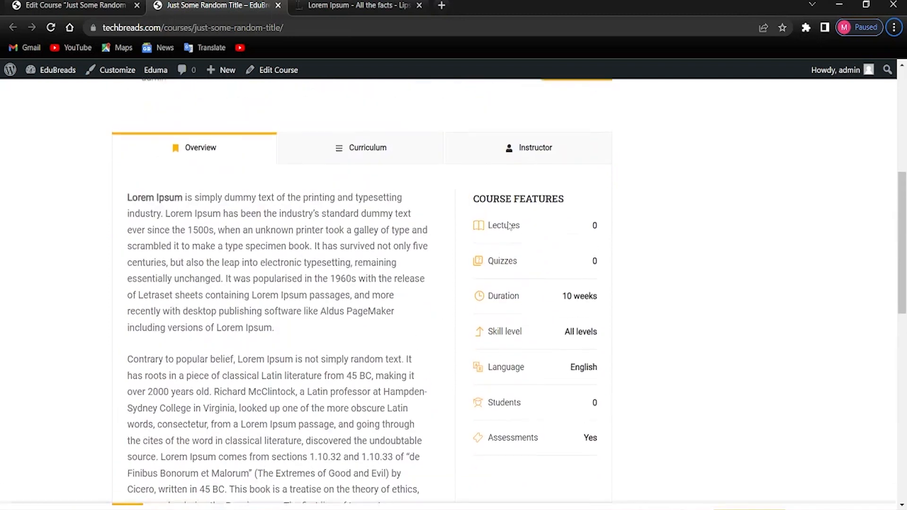
scroll(299, 224, "up", 1)
scroll(200, 233, "down", 15)
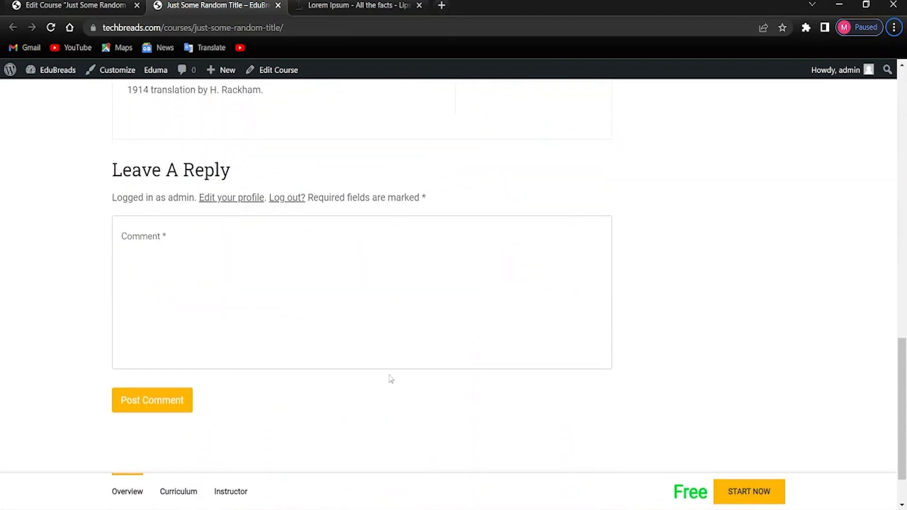
scroll(355, 348, "up", 15)
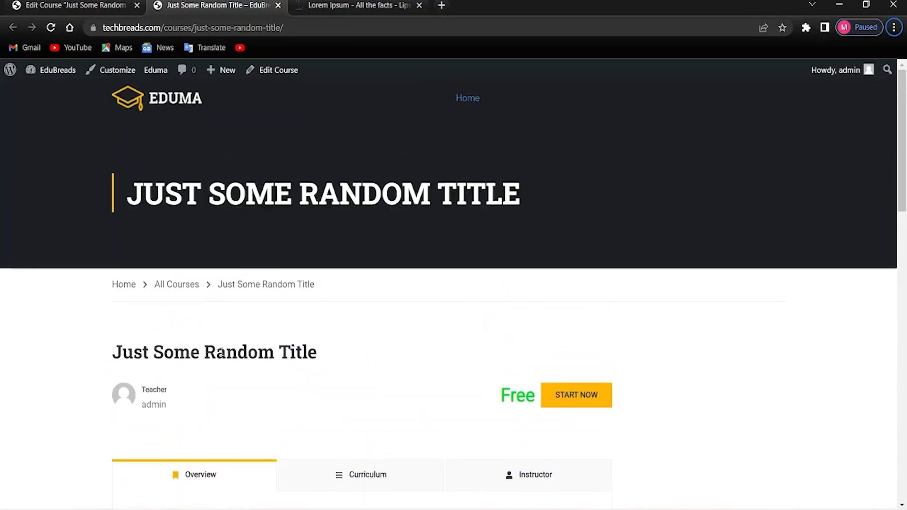
scroll(236, 330, "down", 5)
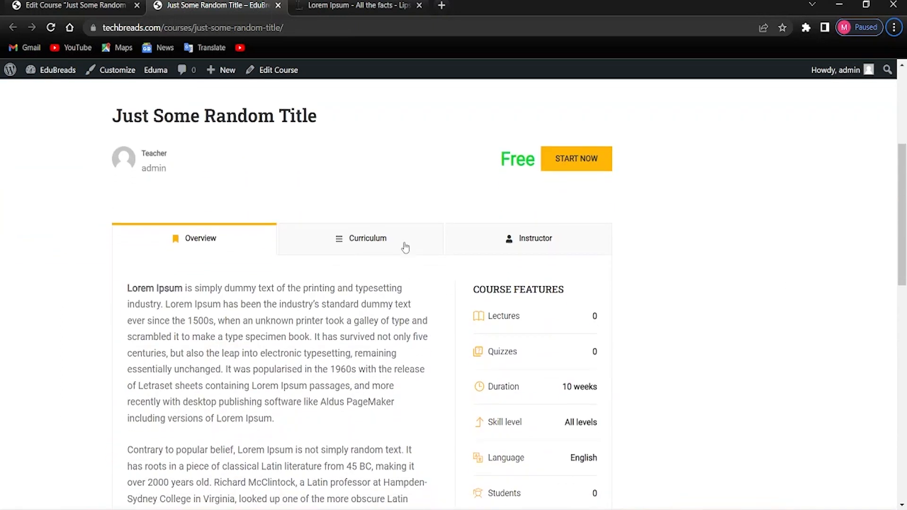
Step: Review the Curriculum, Instructor and Overview sections of the published course page
left_click(329, 252)
scroll(308, 271, "down", 5)
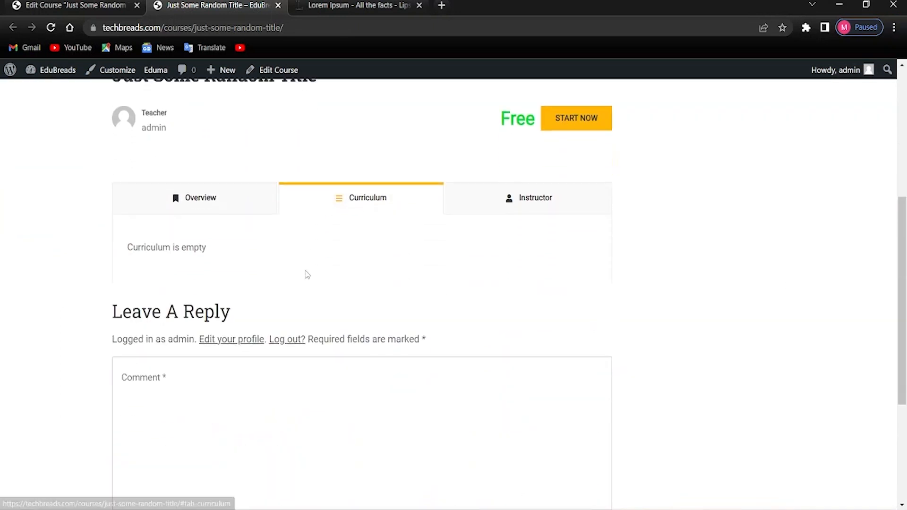
scroll(329, 267, "up", 7)
left_click(523, 336)
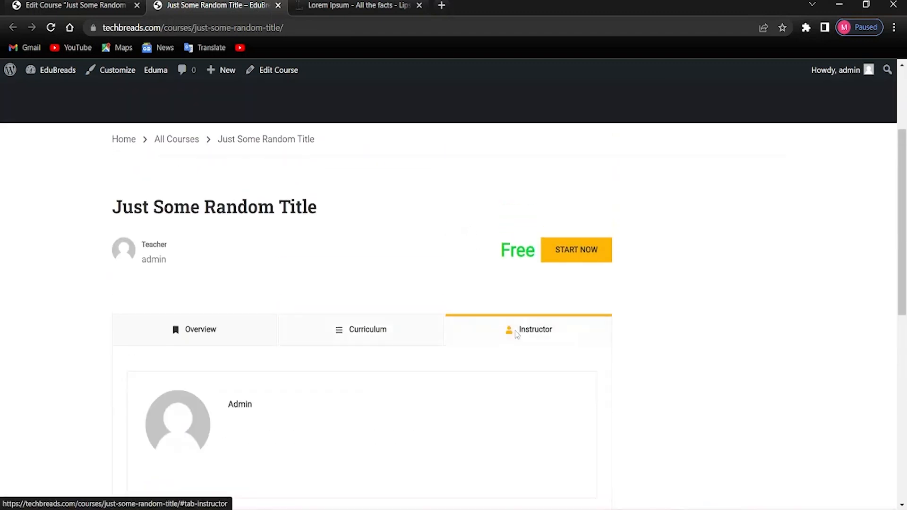
scroll(340, 330, "down", 3)
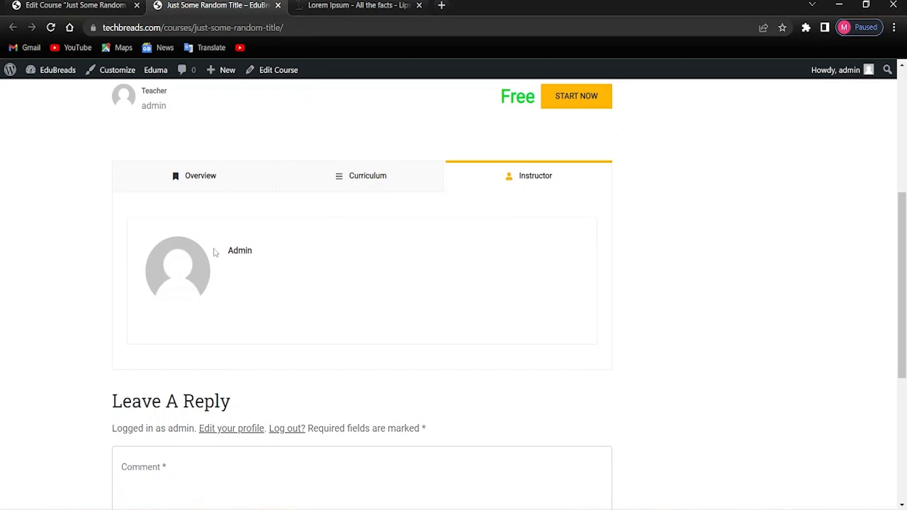
left_click(321, 177)
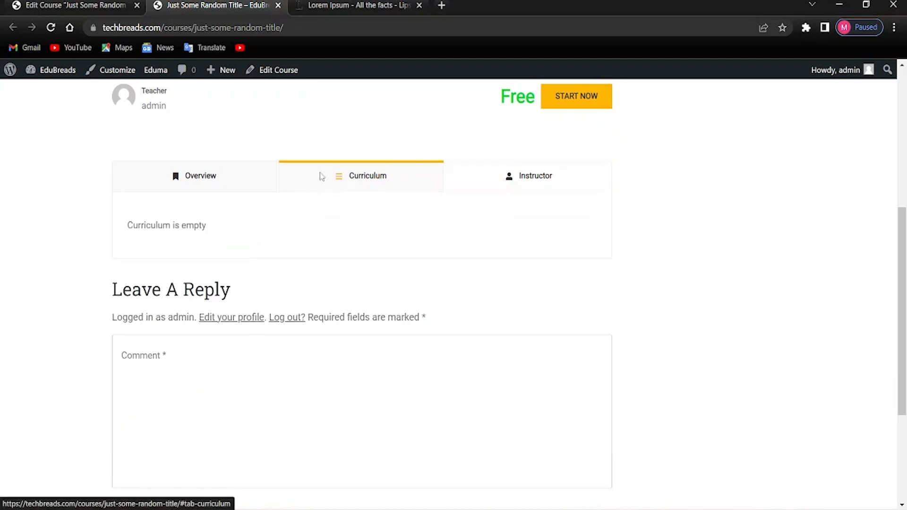
left_click(227, 184)
scroll(177, 270, "down", 2)
scroll(177, 270, "up", 1)
scroll(177, 269, "down", 4)
scroll(510, 231, "up", 6)
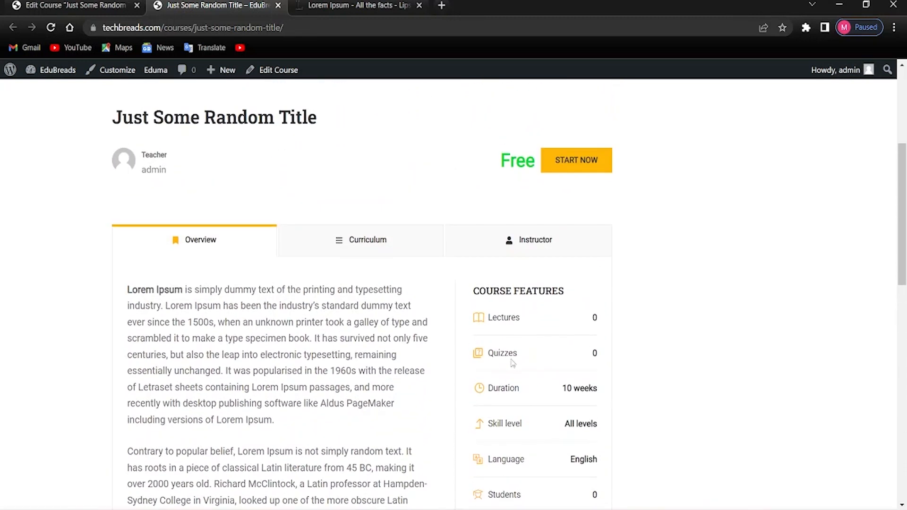
scroll(178, 324, "up", 4)
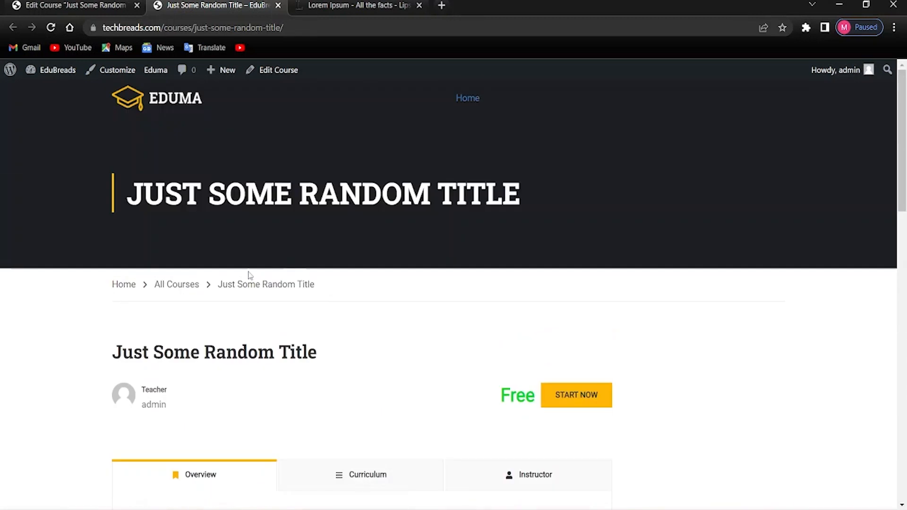
Step: Return to the course editor and format the description paragraph starting "Contrary to popular belief" as Heading 4
key("ctrl+shift+Tab")
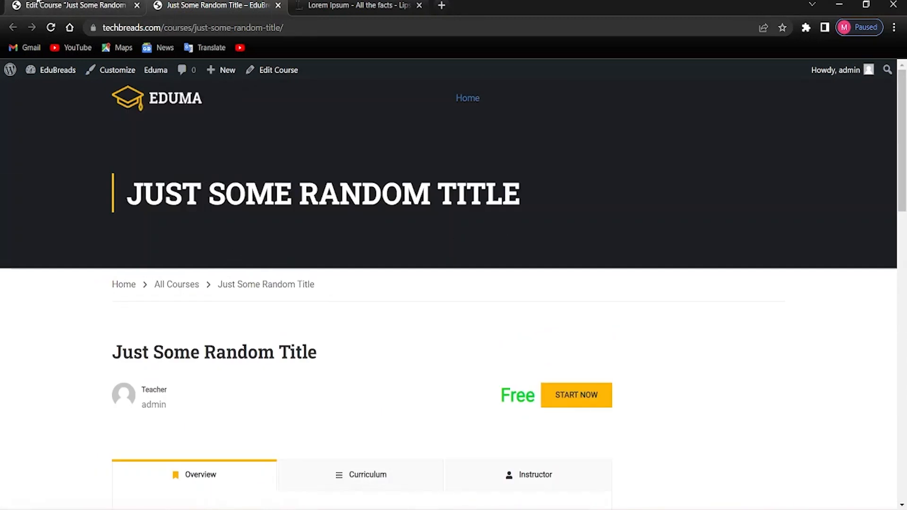
key("alt")
scroll(388, 422, "down", 3)
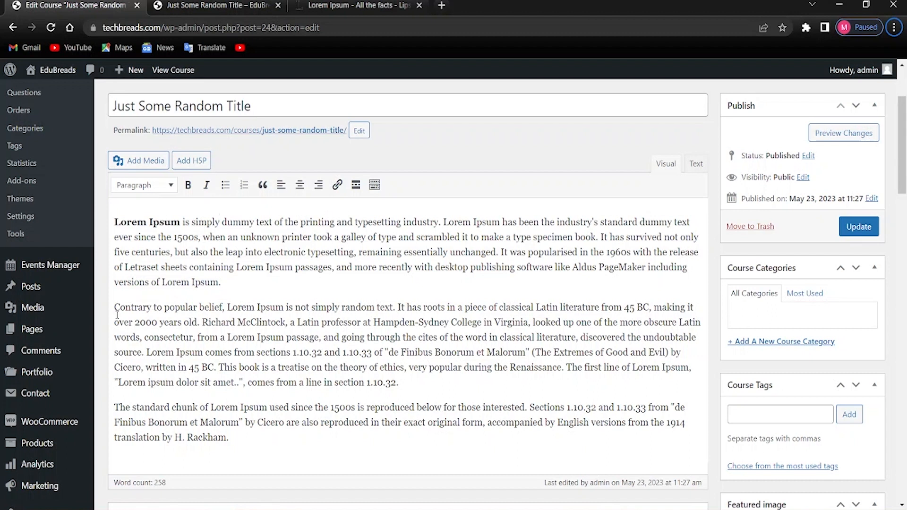
left_click_drag(117, 307, 223, 309)
left_click(147, 185)
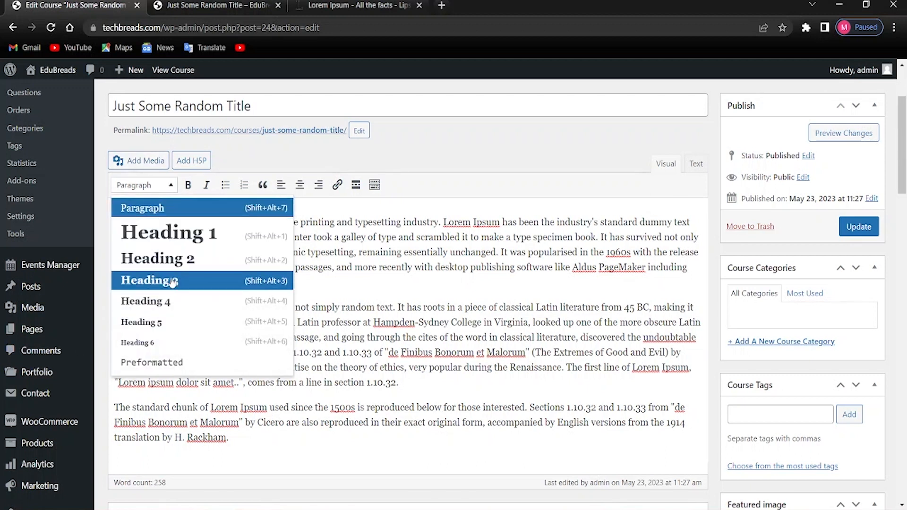
left_click(167, 303)
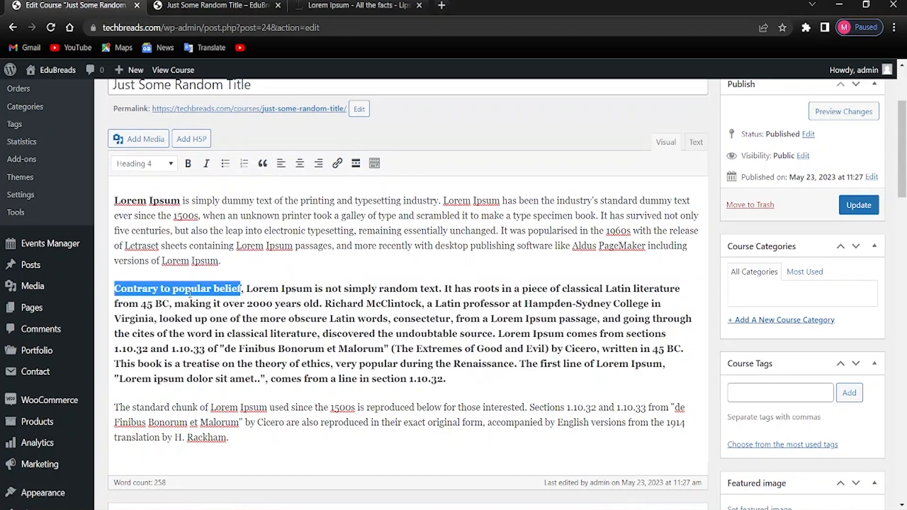
left_click(331, 288)
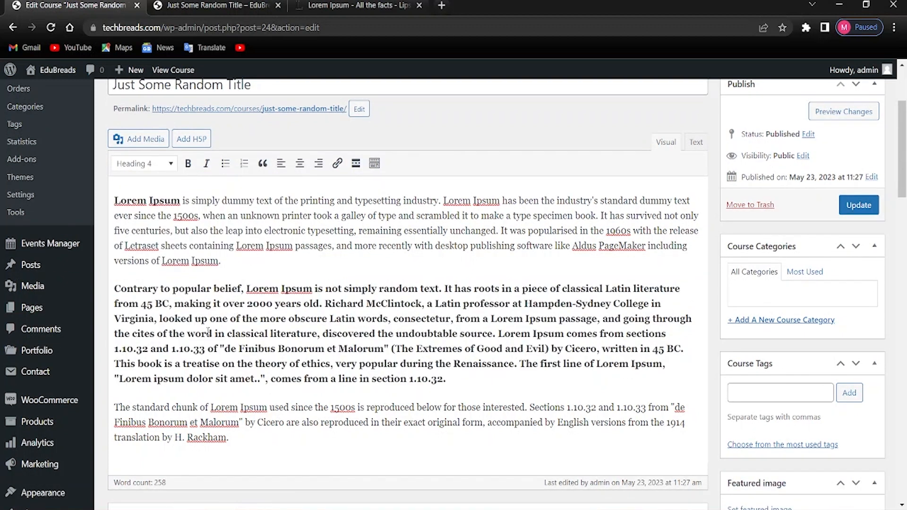
Step: Set the "Contrary to popular belief" paragraph back to the Paragraph style
scroll(353, 320, "down", 3)
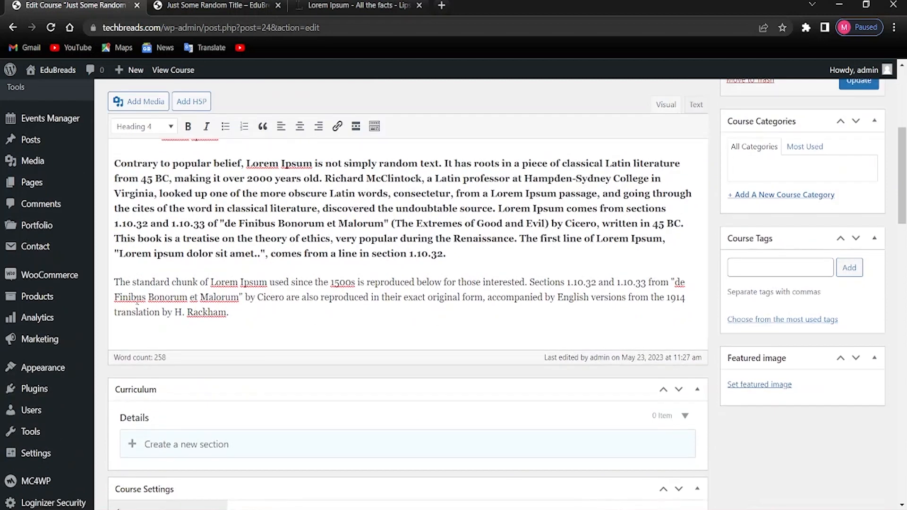
scroll(224, 304, "up", 5)
left_click_drag(246, 351, 453, 442)
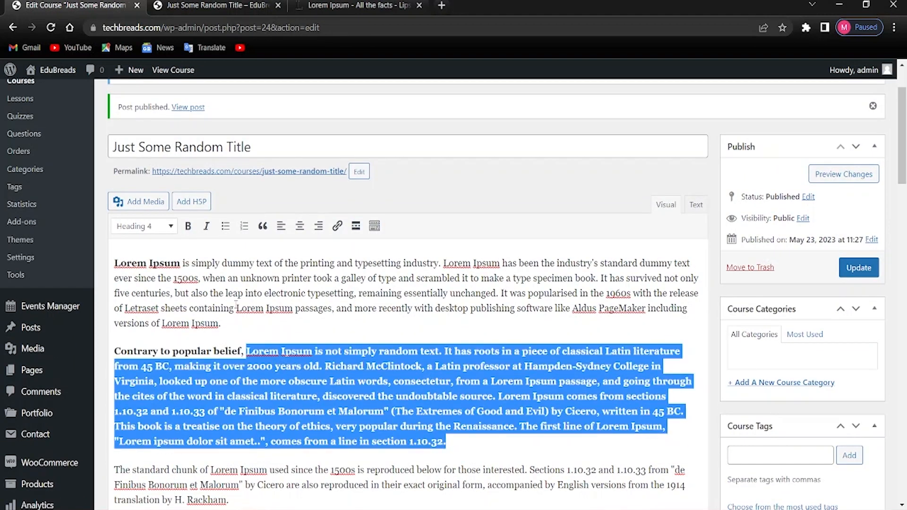
left_click(137, 225)
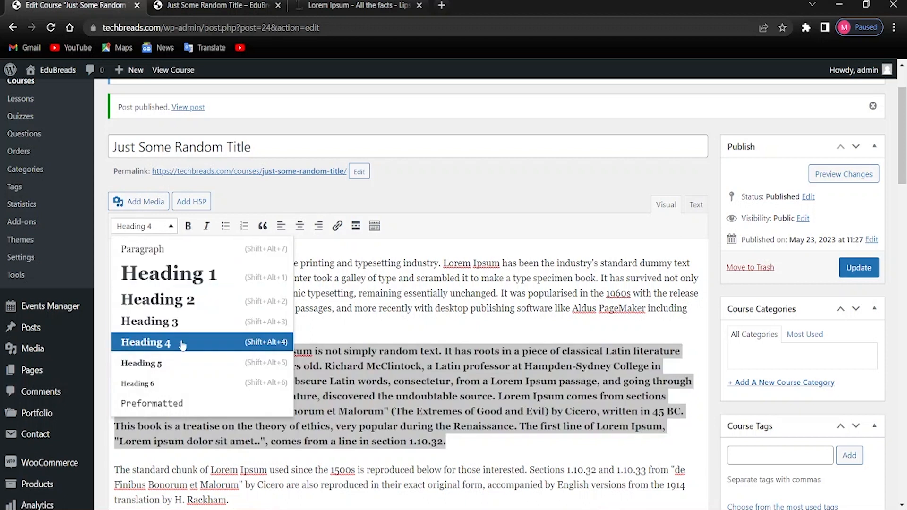
left_click(133, 250)
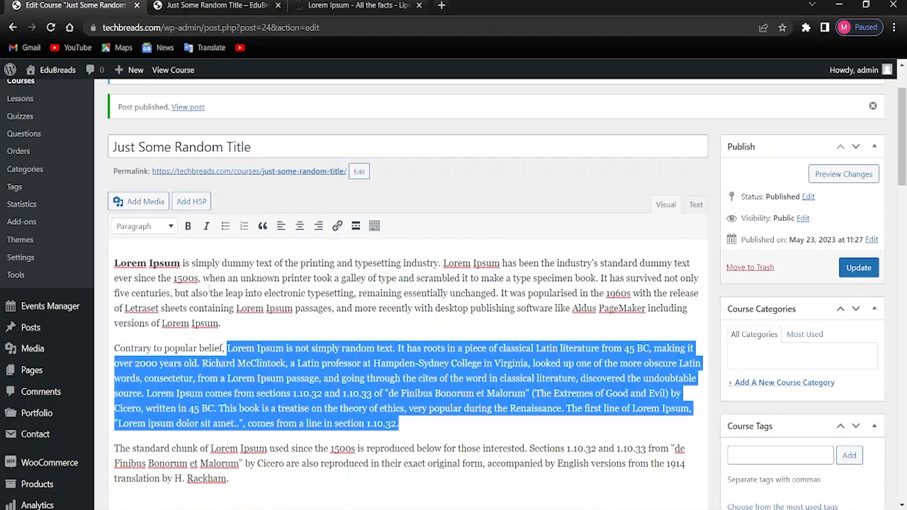
Step: Select "Contrary to popular belief" in the course description and apply the Heading 4 style again
left_click(229, 323)
left_click_drag(222, 348, 114, 348)
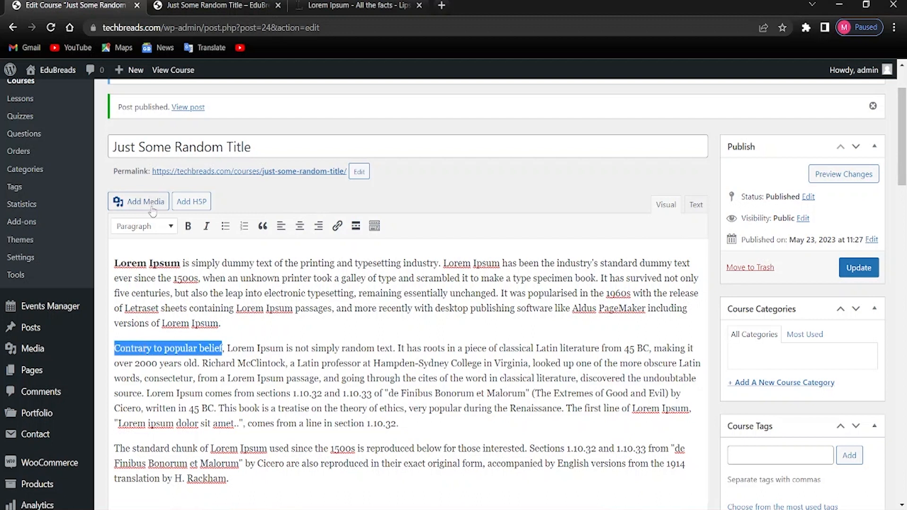
left_click(160, 228)
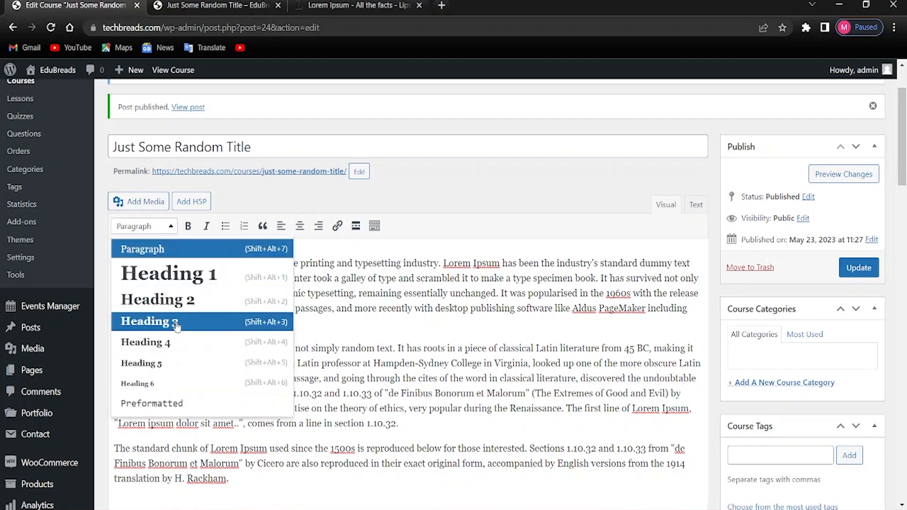
left_click(176, 343)
left_click(265, 333)
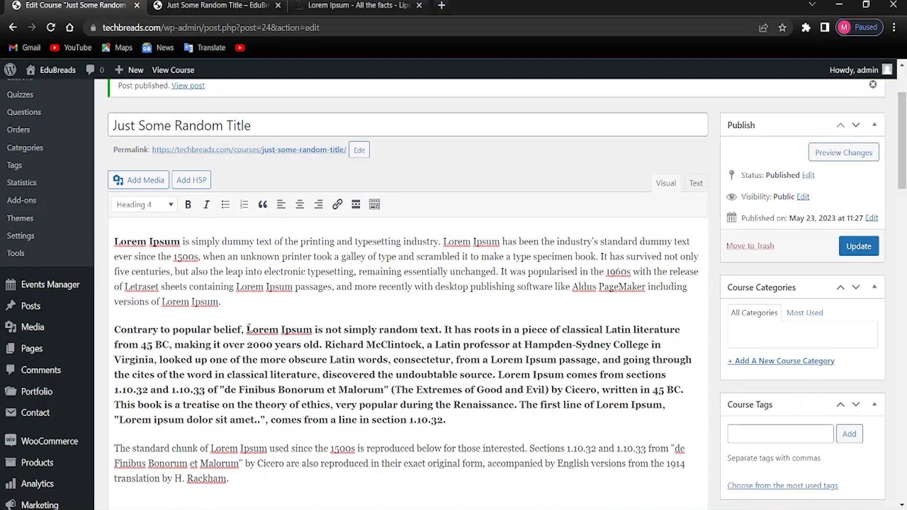
left_click_drag(249, 329, 303, 344)
left_click(279, 344)
scroll(249, 326, "down", 7)
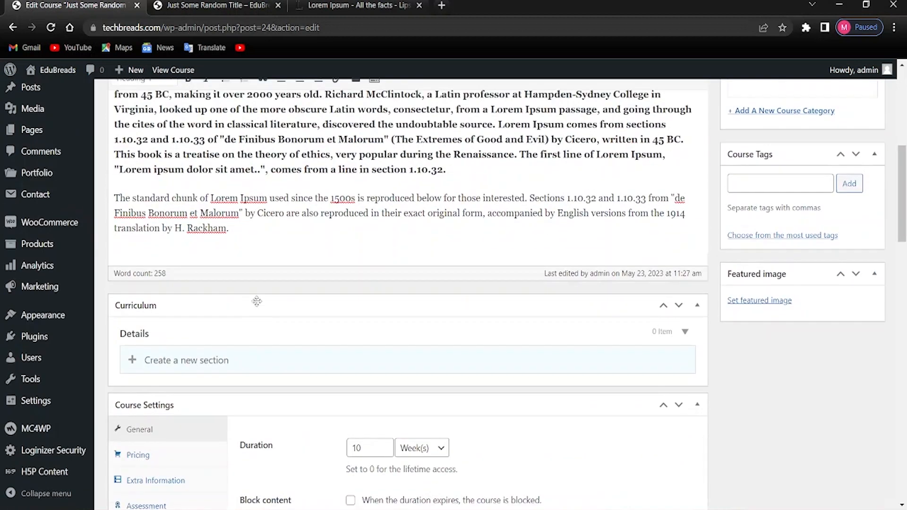
Step: Change the description paragraph starting "Contrary to popular belief" from Heading 4 to the Paragraph style
scroll(240, 279, "up", 6)
left_click_drag(244, 267, 451, 361)
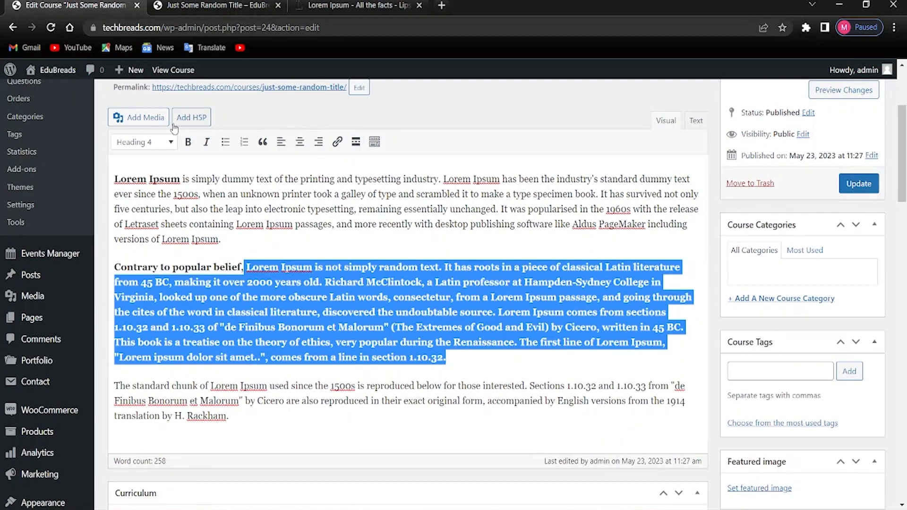
left_click(158, 142)
left_click(170, 162)
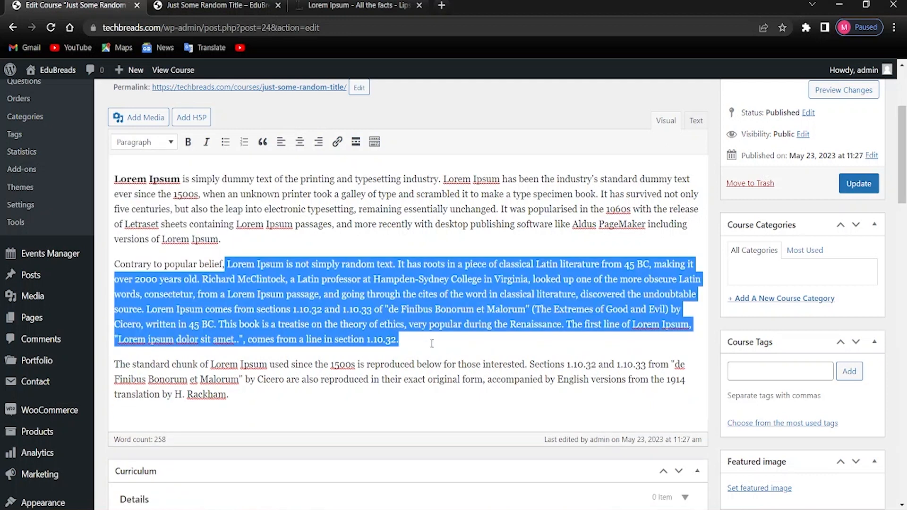
key("alt")
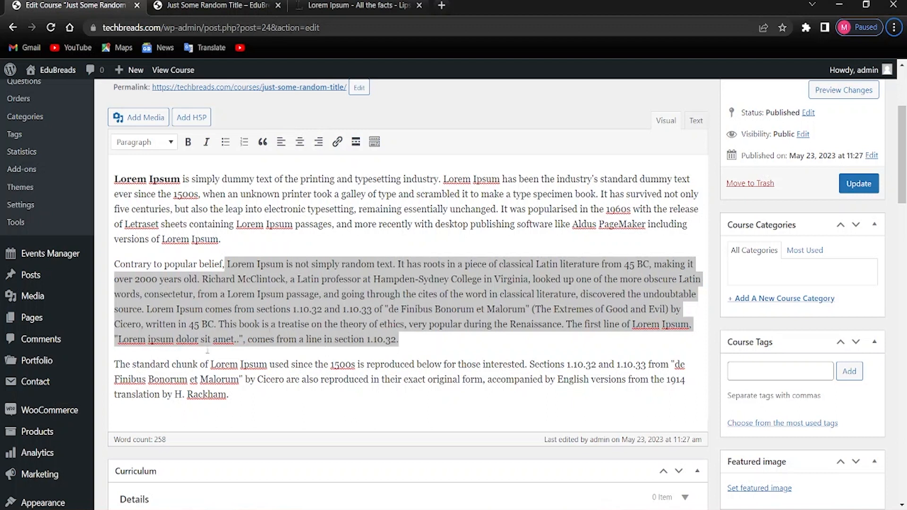
left_click(419, 341)
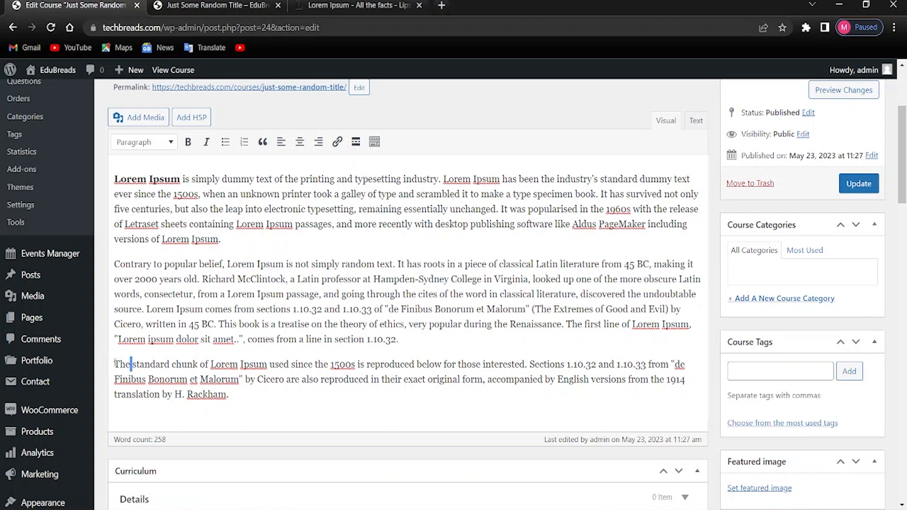
Step: Make the opening phrases "The standard chunk" and "Contrary to popular belief," bold in the course description
left_click_drag(152, 364, 126, 364)
left_click_drag(183, 365, 113, 364)
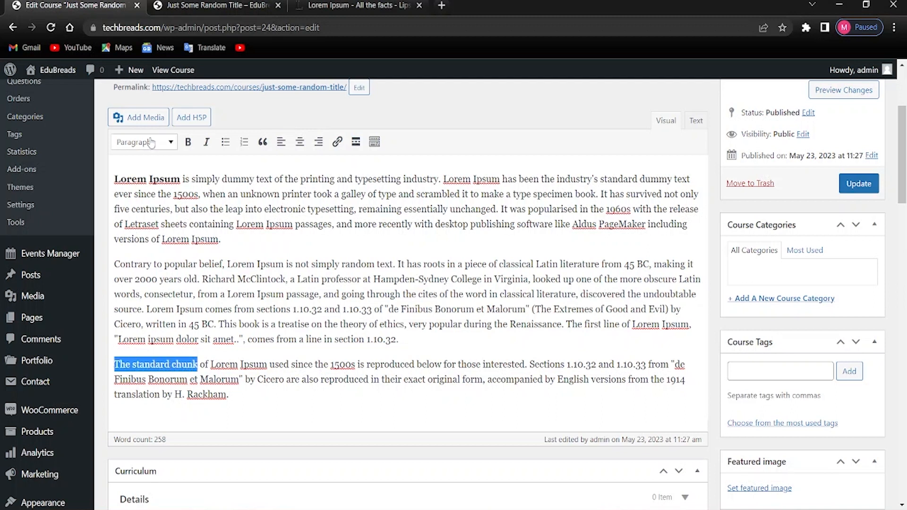
left_click(188, 142)
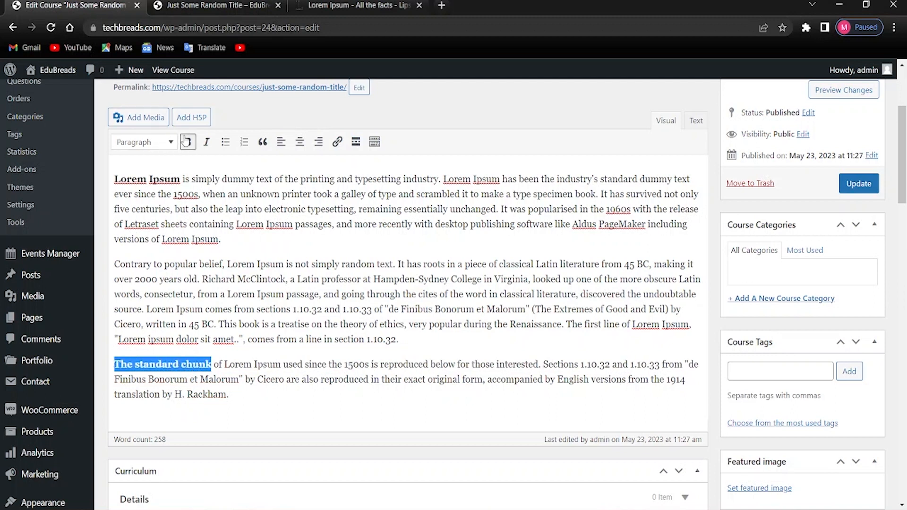
left_click(362, 355)
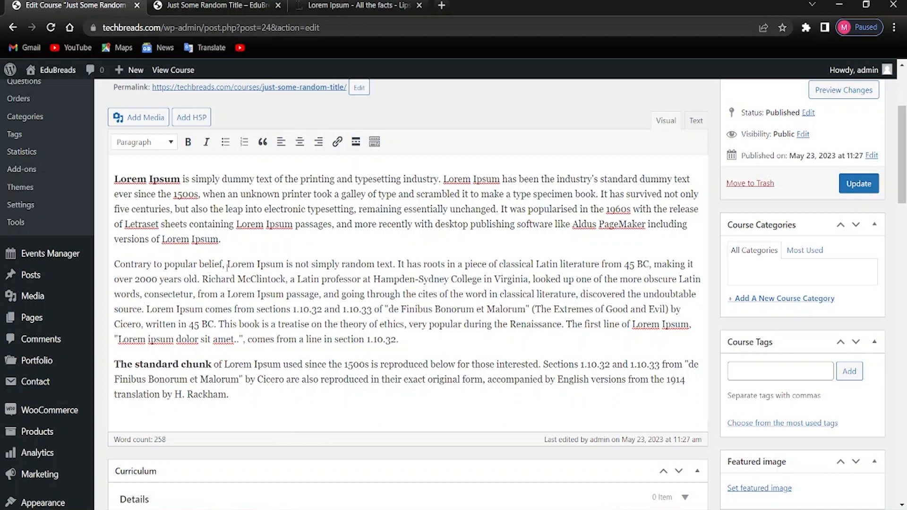
left_click_drag(225, 264, 111, 267)
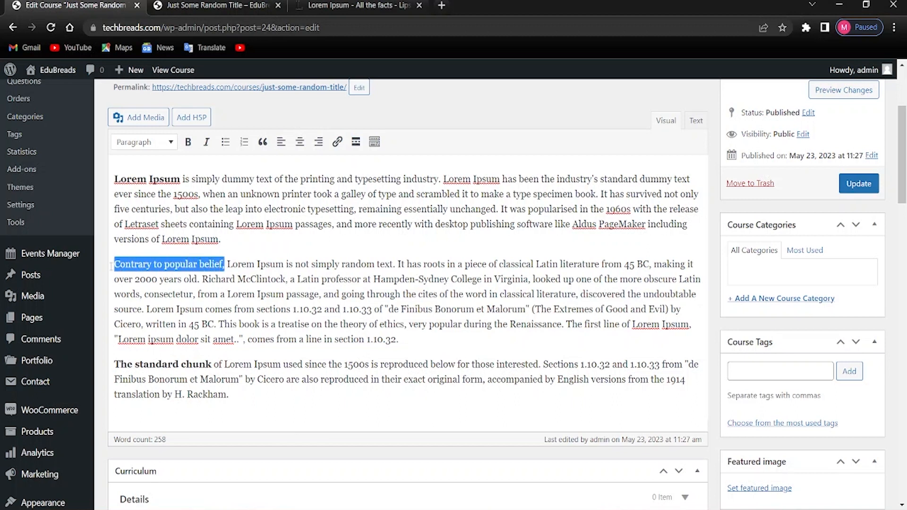
left_click(188, 142)
left_click(314, 244)
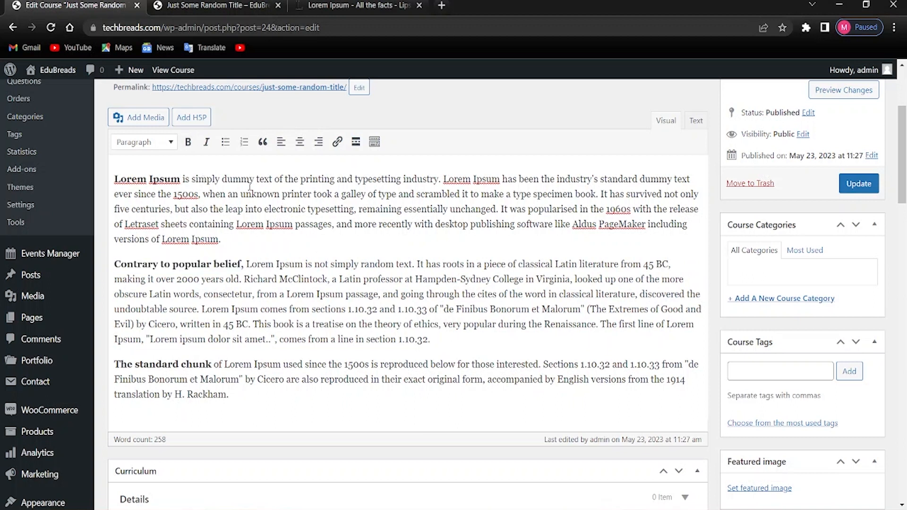
Step: Make "is simply dummy" bold in the first description paragraph and update the course
left_click_drag(254, 180, 181, 181)
left_click(188, 142)
left_click(402, 106)
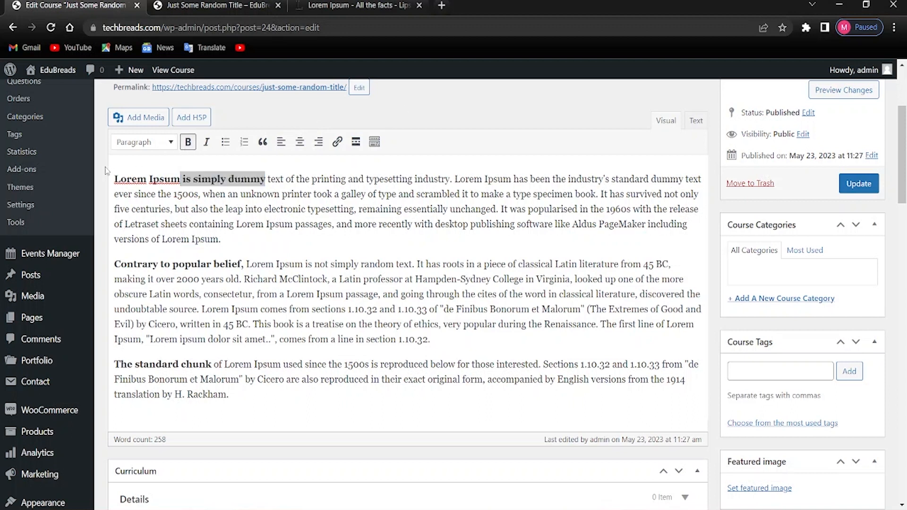
left_click(144, 398)
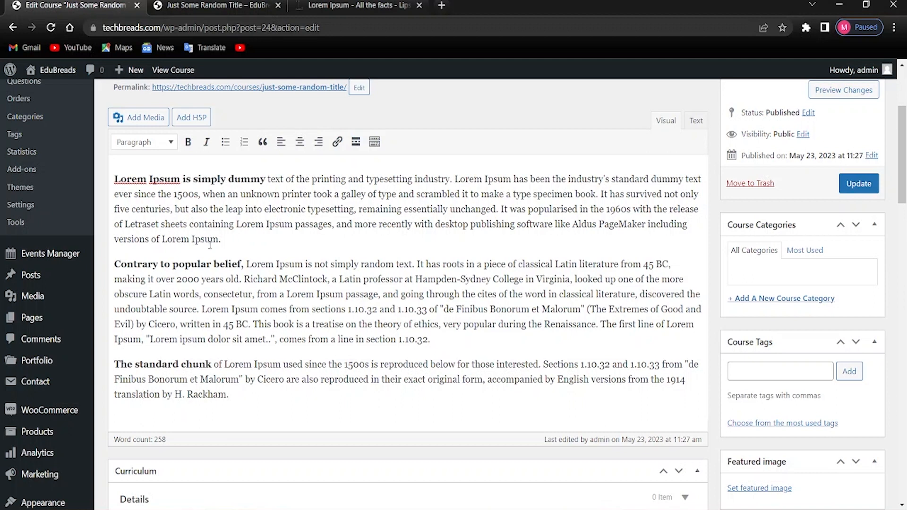
scroll(848, 211, "up", 2)
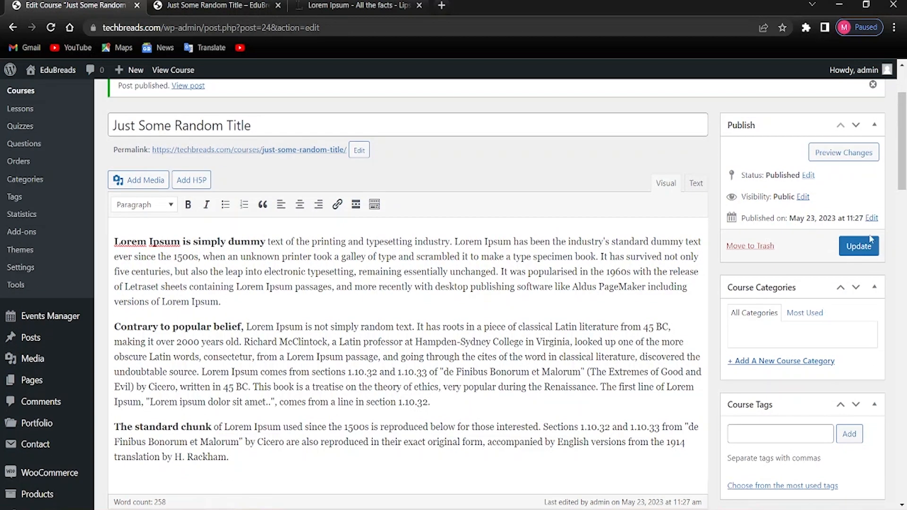
left_click(857, 244)
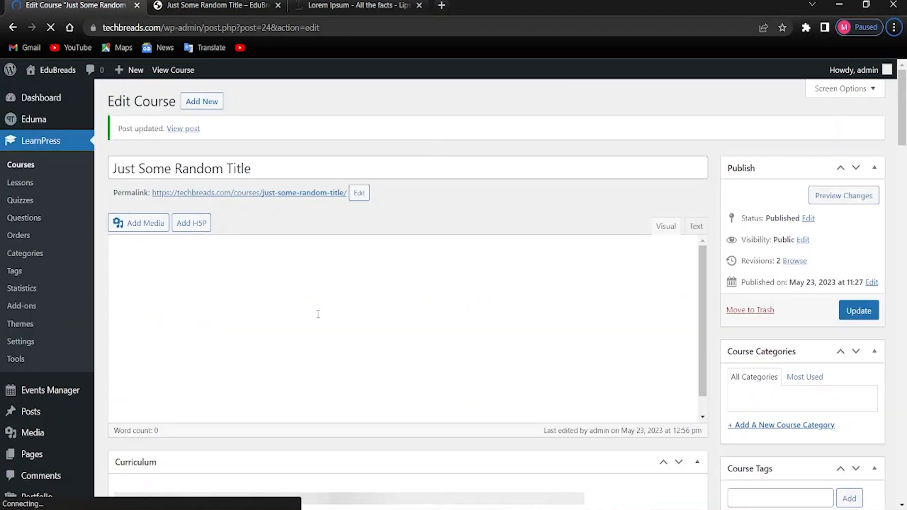
Step: Reload the published course page and review the bold phrases and course features in its Overview section
left_click(218, 5)
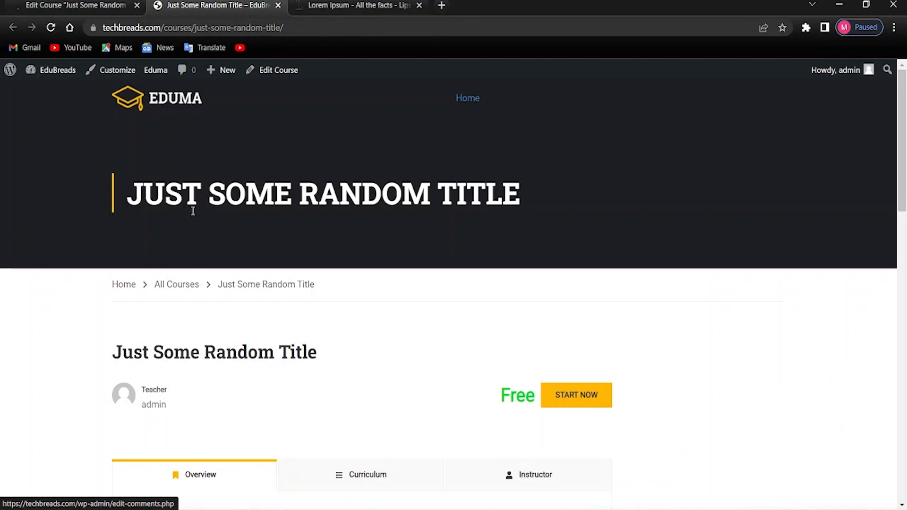
scroll(525, 125, "down", 7)
scroll(526, 125, "up", 4)
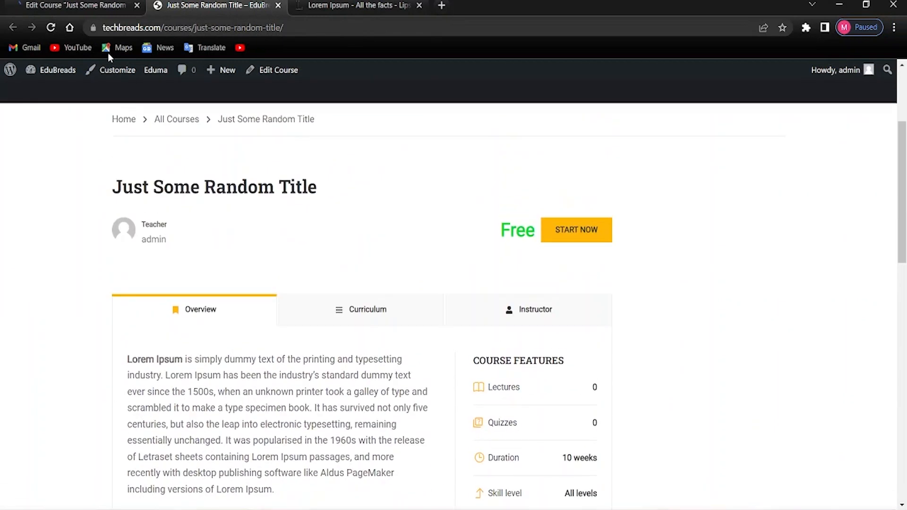
left_click(51, 28)
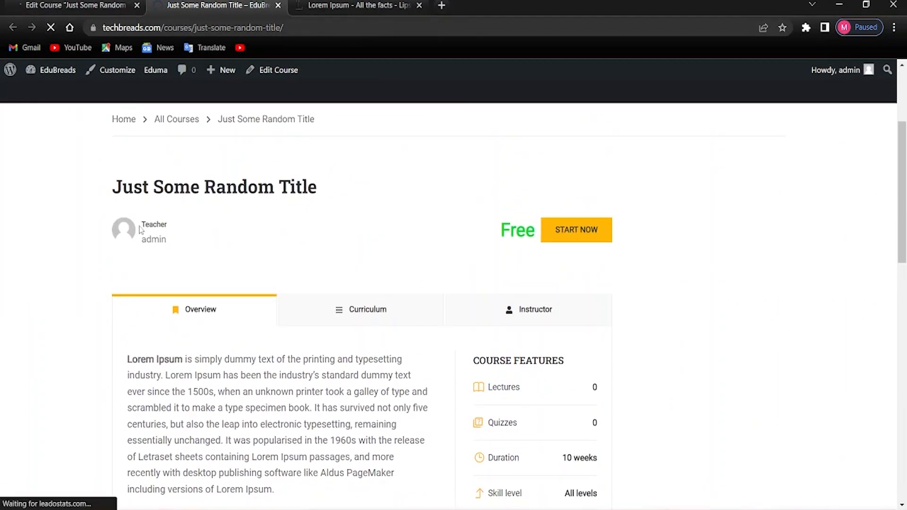
scroll(97, 259, "down", 10)
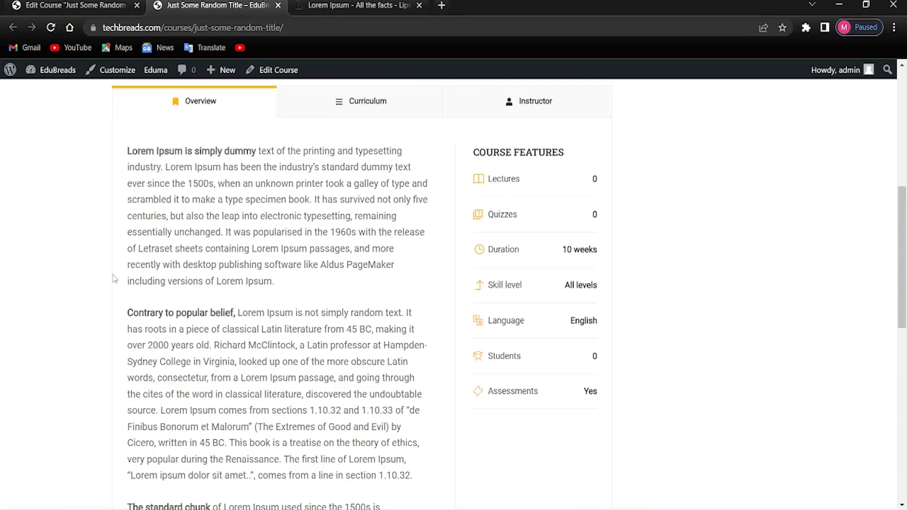
scroll(115, 278, "down", 7)
scroll(127, 318, "up", 10)
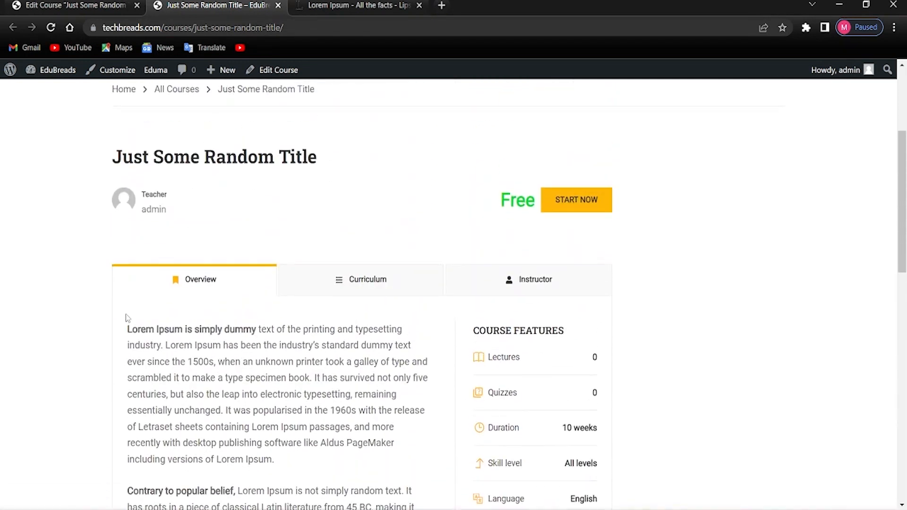
scroll(220, 306, "down", 3)
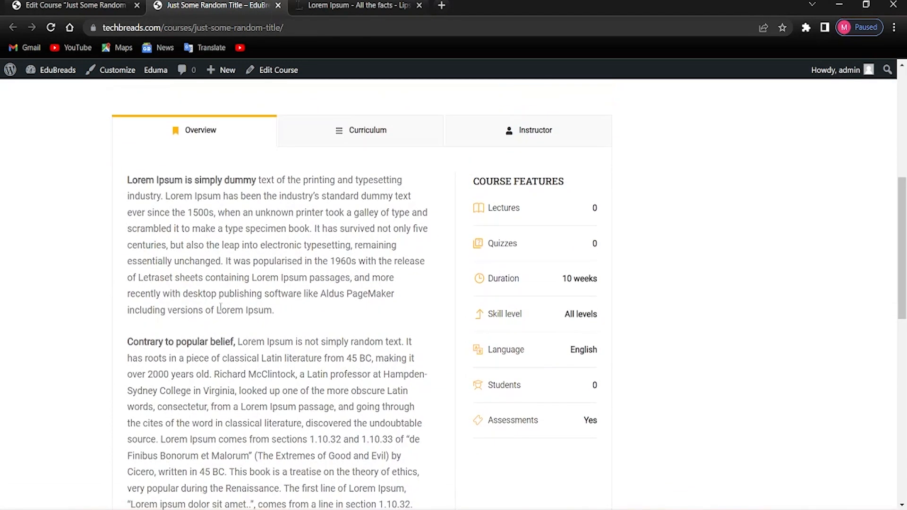
scroll(198, 371, "up", 8)
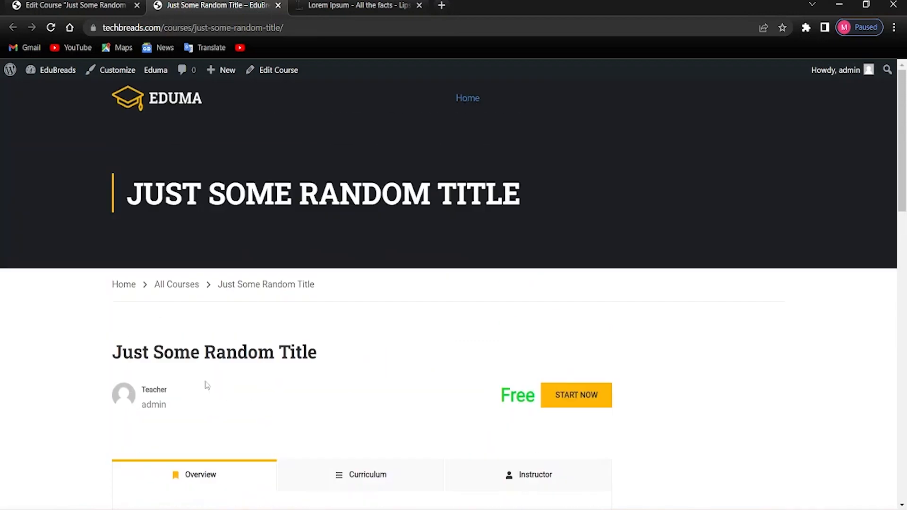
scroll(173, 354, "down", 8)
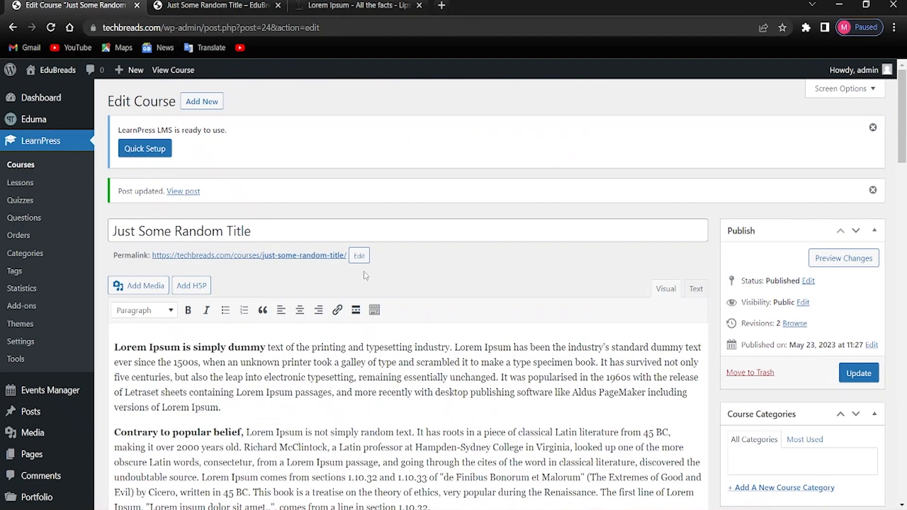
Step: Examine the Curriculum section in the course editor and on the published course page
scroll(267, 312, "down", 3)
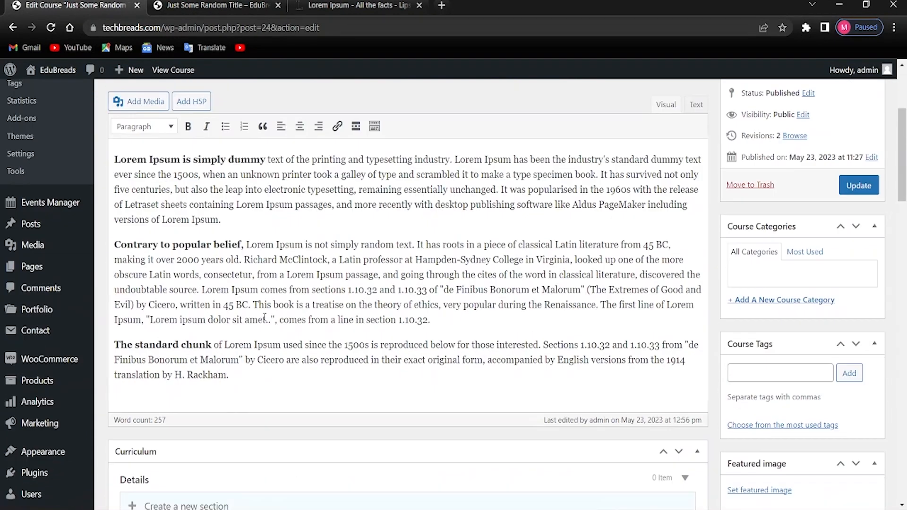
scroll(149, 370, "down", 2)
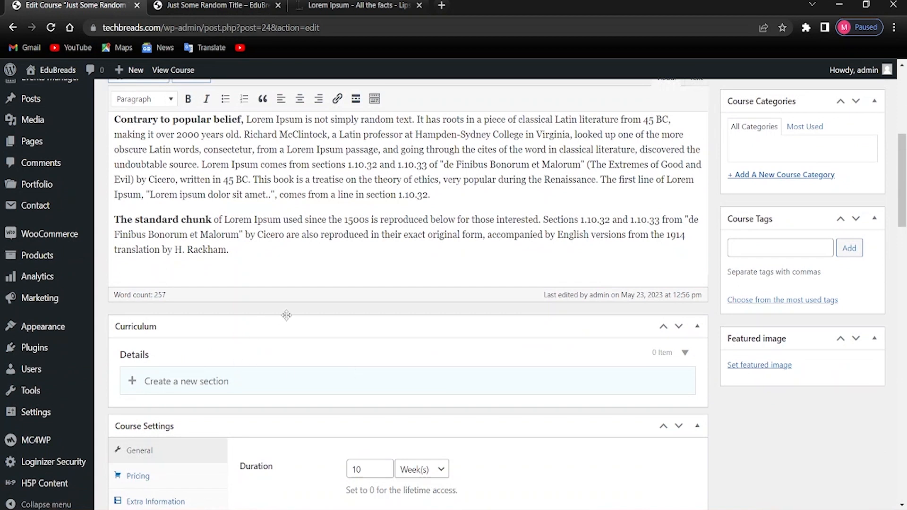
scroll(283, 322, "down", 4)
scroll(255, 386, "up", 3)
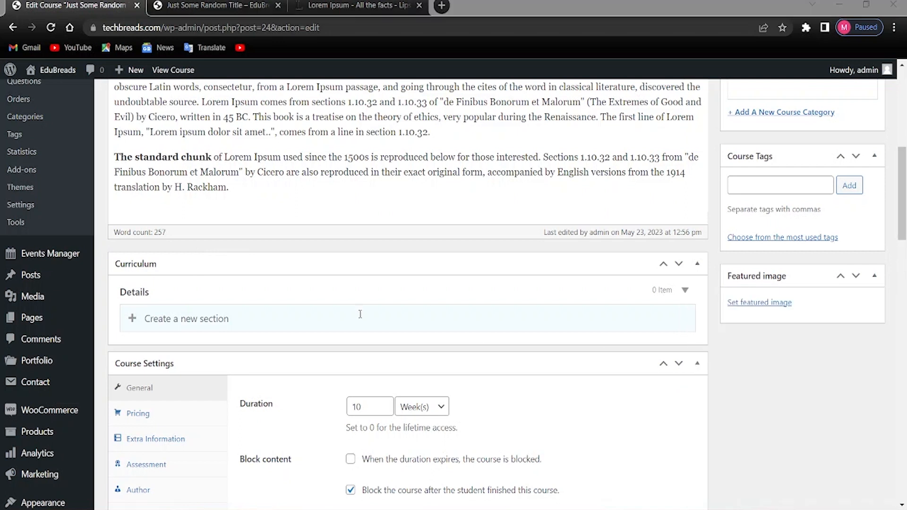
left_click(213, 5)
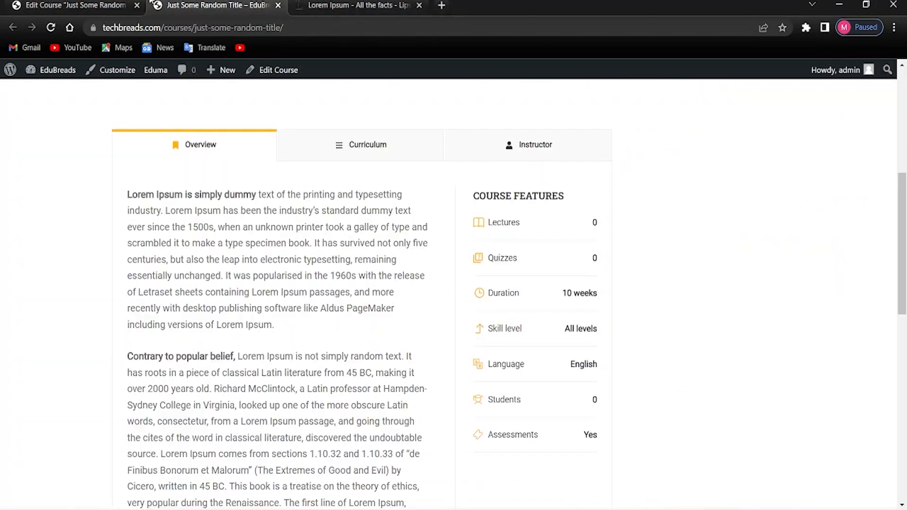
scroll(270, 279, "up", 5)
scroll(334, 411, "down", 3)
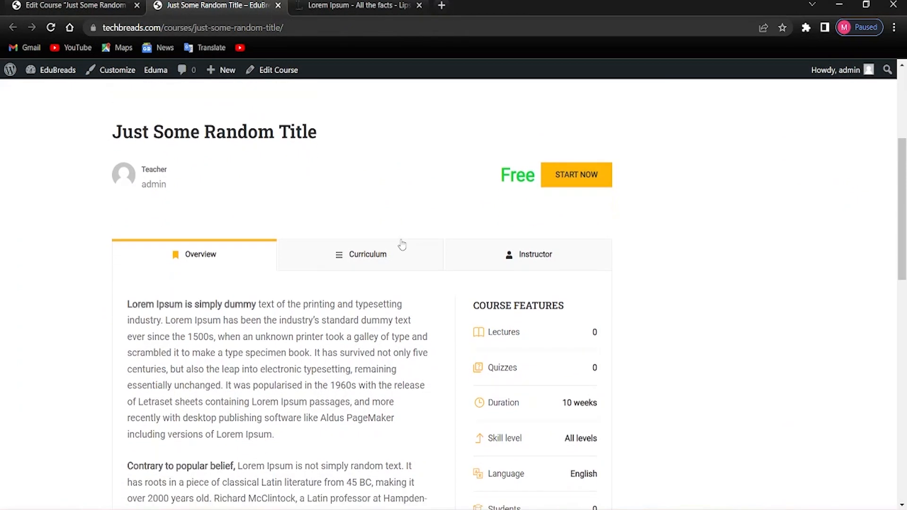
left_click(361, 258)
right_click(249, 296)
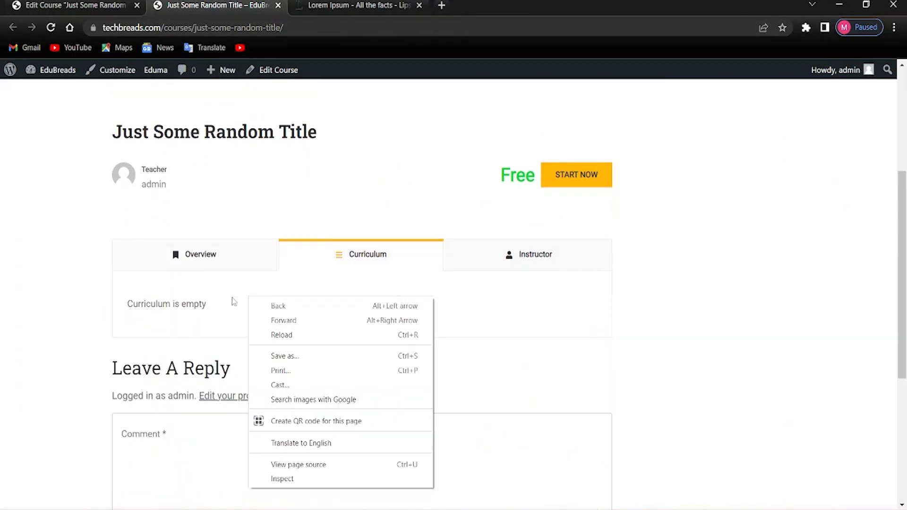
left_click(84, 318)
scroll(84, 319, "up", 1)
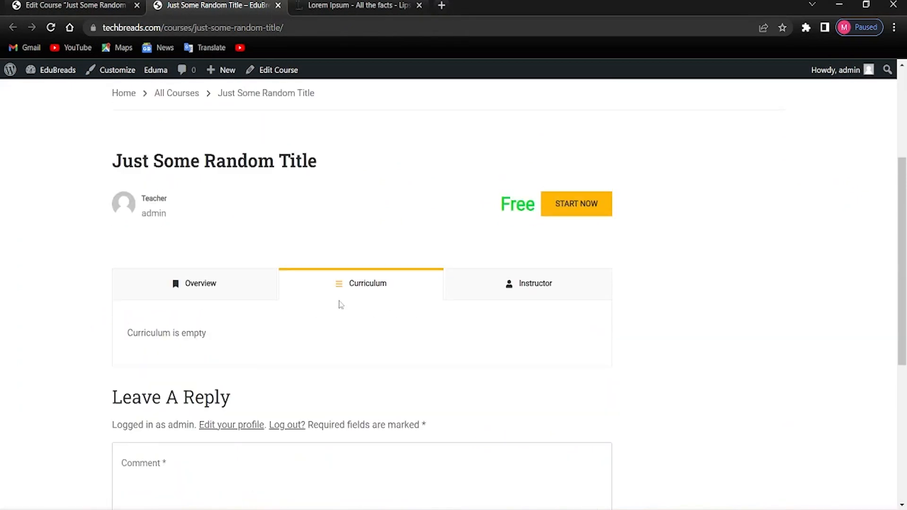
scroll(359, 297, "down", 1)
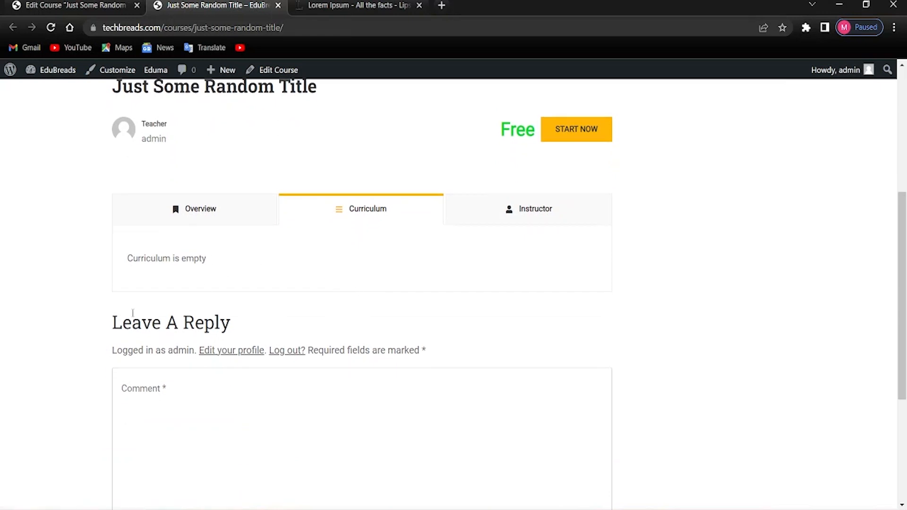
scroll(128, 340, "down", 4)
scroll(114, 328, "up", 1)
scroll(114, 327, "up", 5)
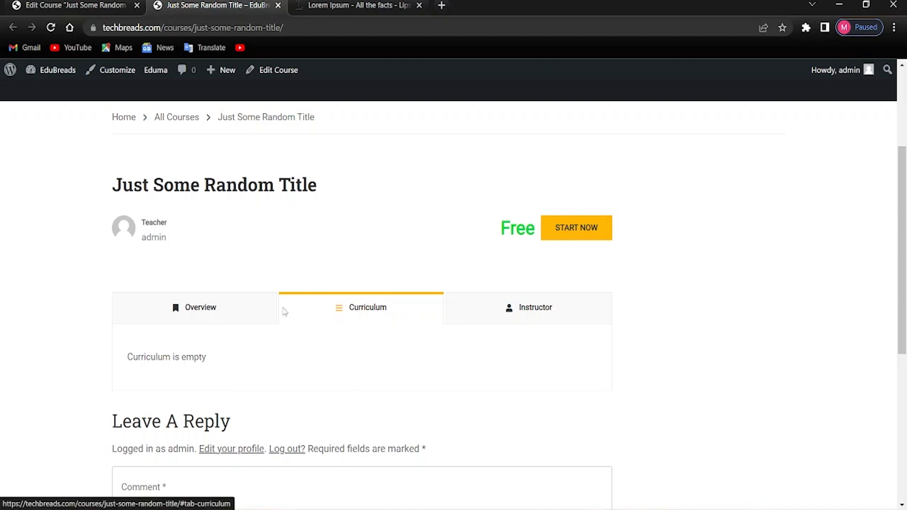
Step: Return to the course editor and enter "Section 1" as the name of a new curriculum section
left_click(76, 5)
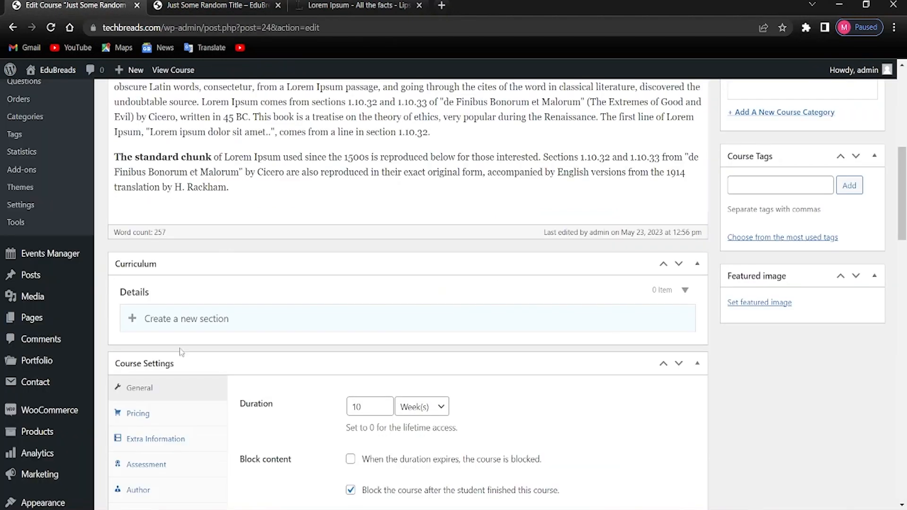
left_click(137, 323)
type("Section 1")
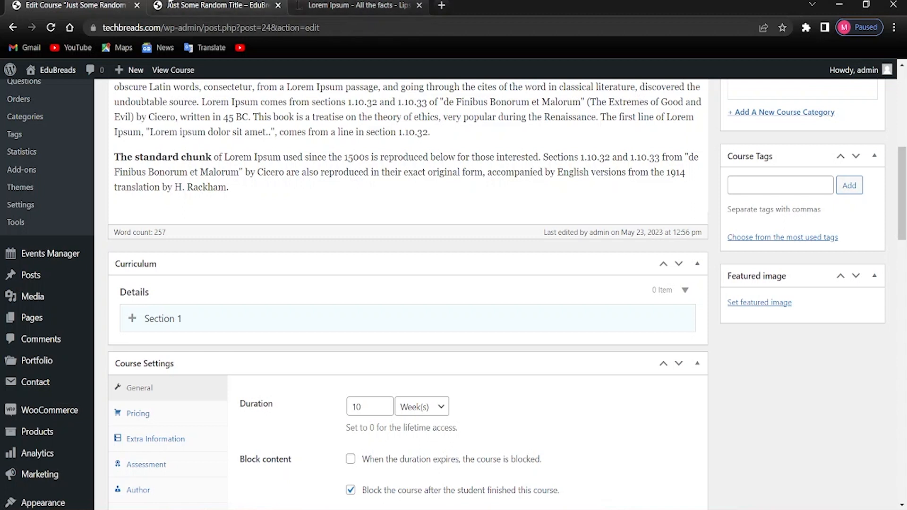
Step: Reload the published course page, return to the course editor and update the course with the new section
left_click(215, 5)
left_click(50, 27)
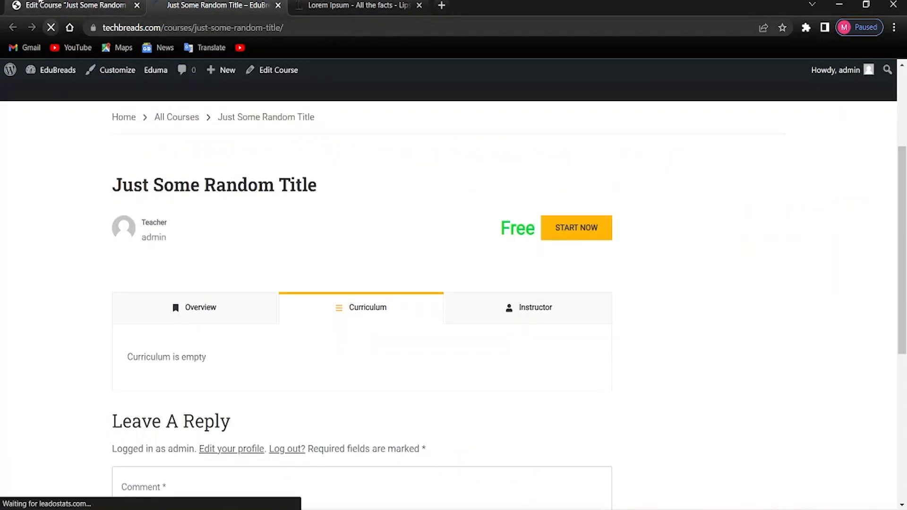
left_click(76, 5)
scroll(820, 264, "up", 4)
left_click(857, 185)
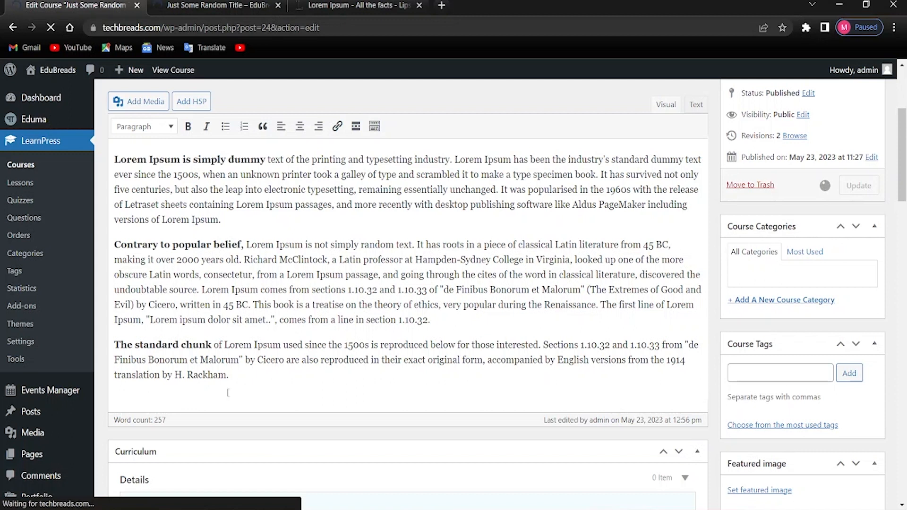
scroll(211, 393, "down", 4)
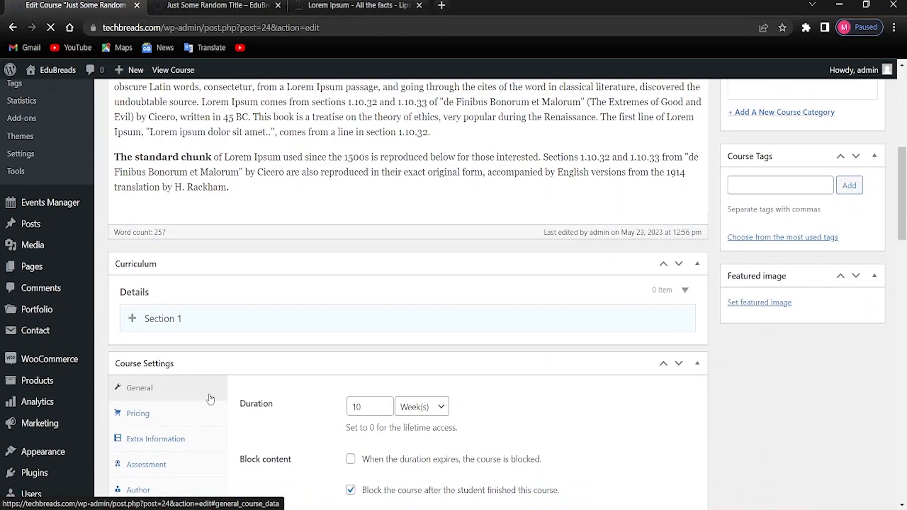
Step: Switch to the published course page and look over its Curriculum section
scroll(226, 374, "up", 3)
scroll(242, 377, "up", 2)
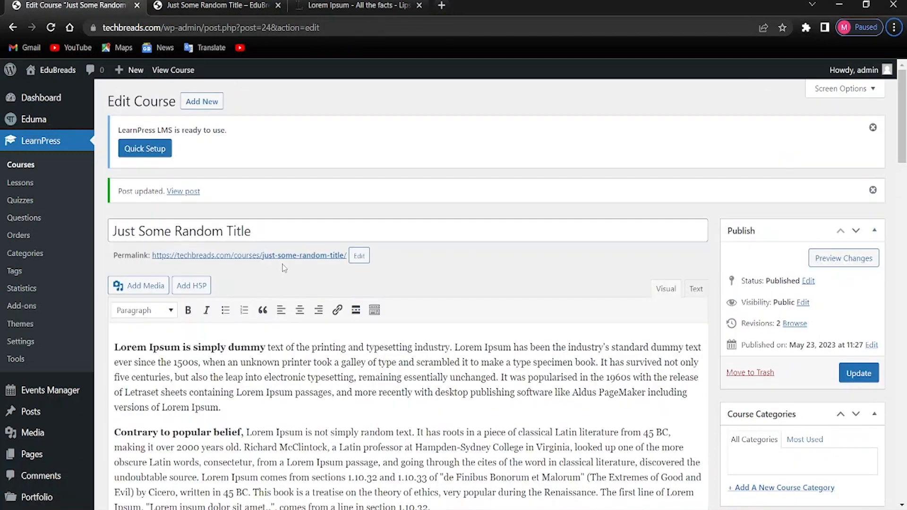
left_click(217, 5)
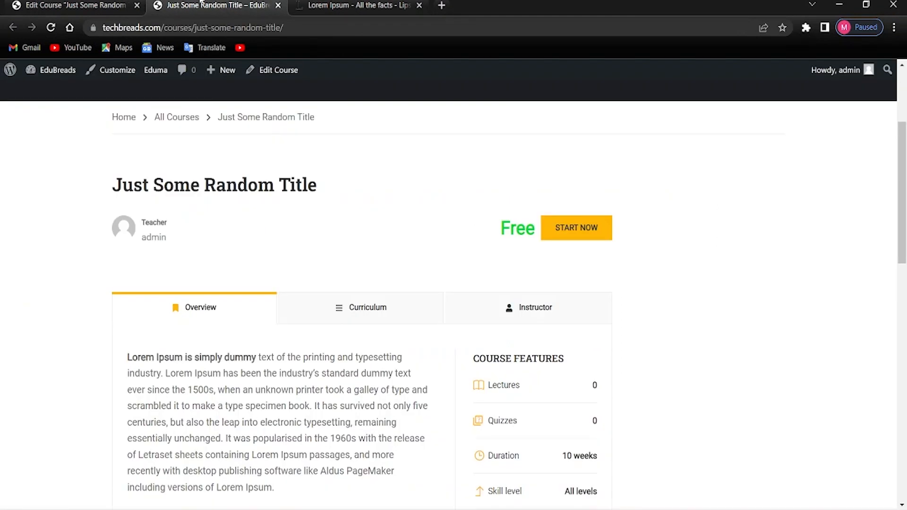
scroll(69, 329, "down", 4)
scroll(69, 328, "up", 8)
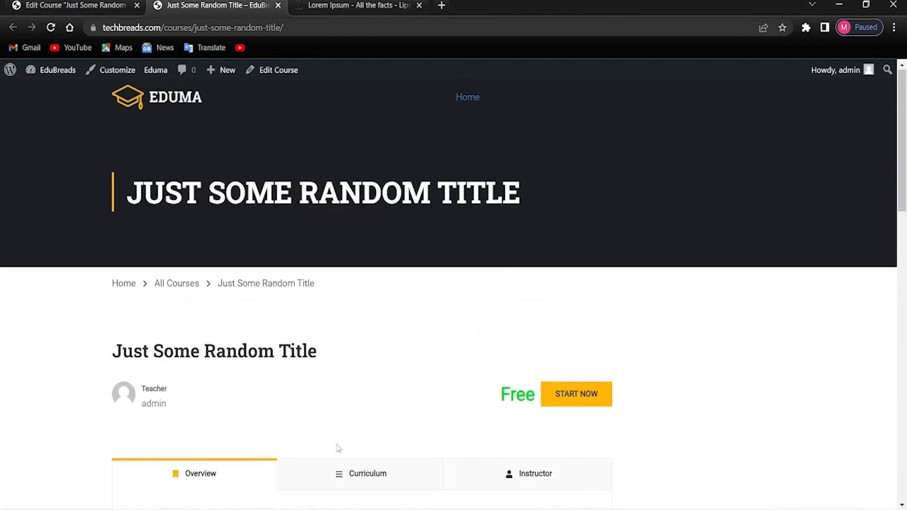
scroll(338, 445, "down", 2)
left_click(294, 405)
scroll(101, 281, "down", 7)
Step: Reload the published course page and check whether its Curriculum section lists the new section
key("F5")
scroll(107, 275, "up", 3)
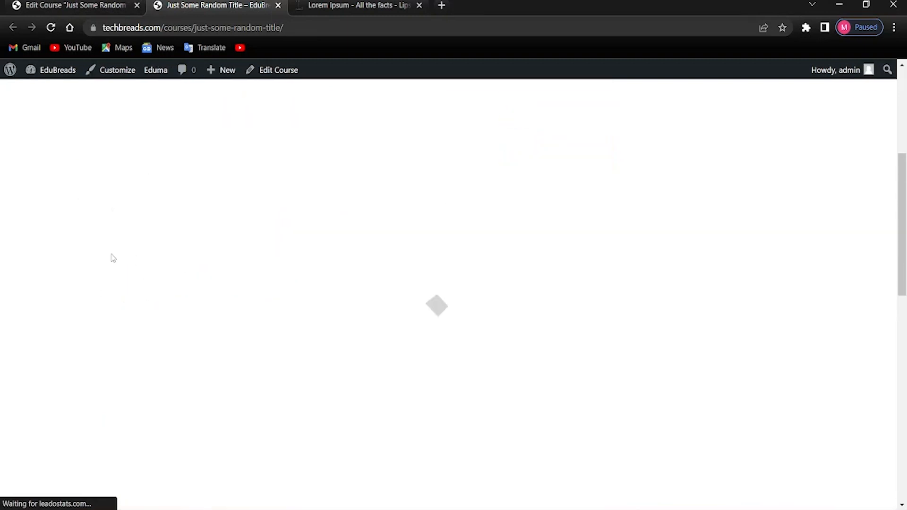
left_click(336, 248)
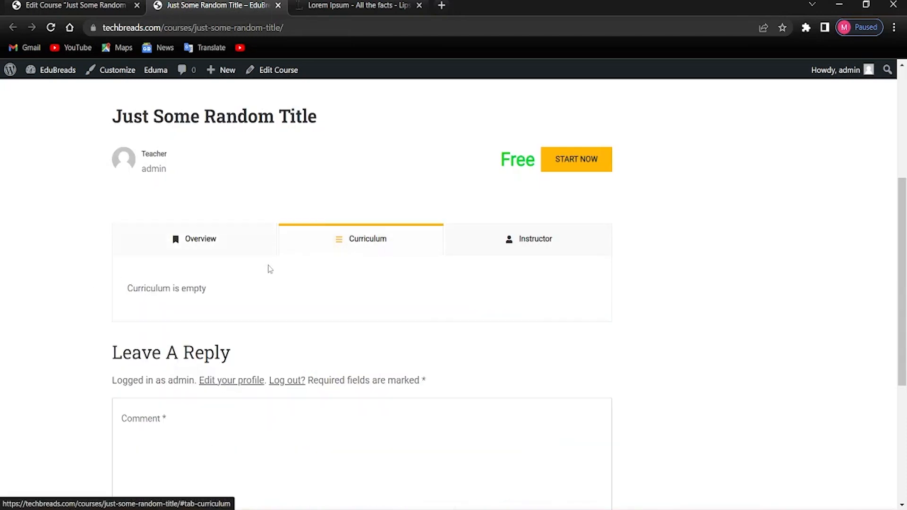
scroll(141, 303, "down", 3)
scroll(249, 326, "up", 5)
scroll(219, 307, "down", 1)
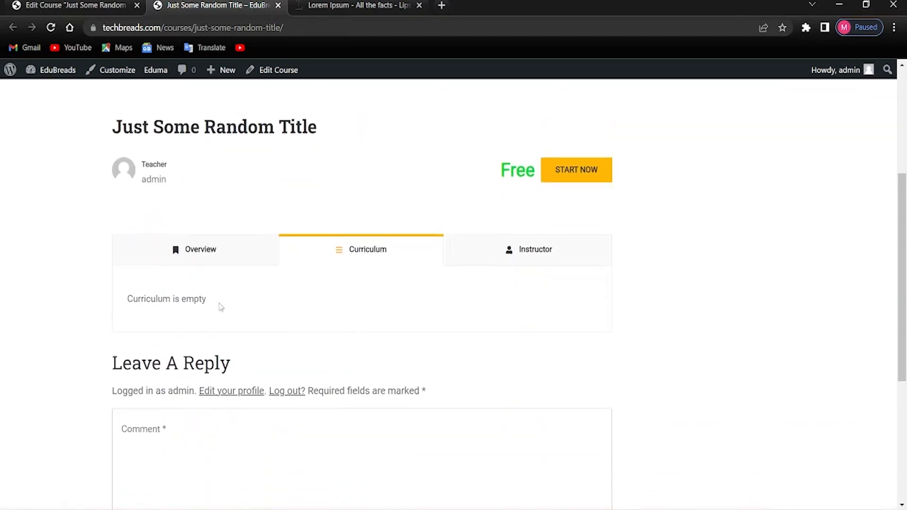
Step: Return to the course editor, create a curriculum section named "Section 1" and expand its details
left_click(57, 3)
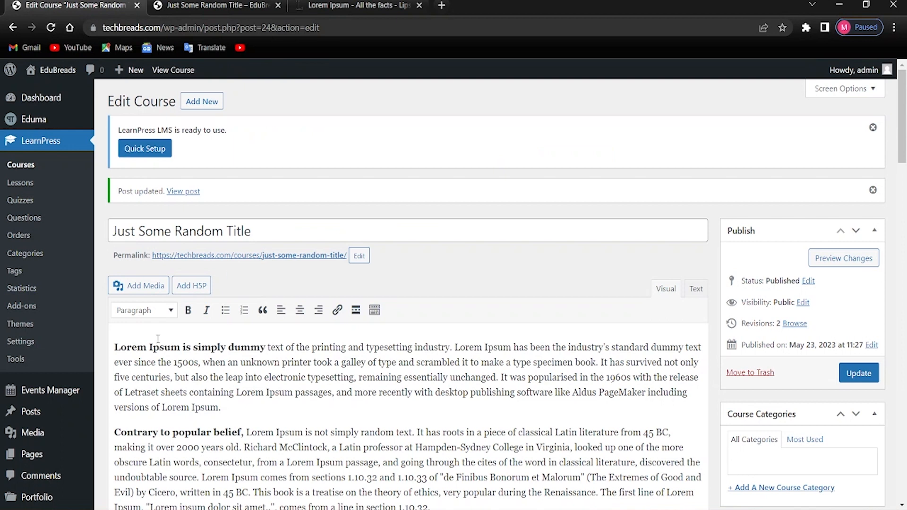
scroll(158, 338, "down", 8)
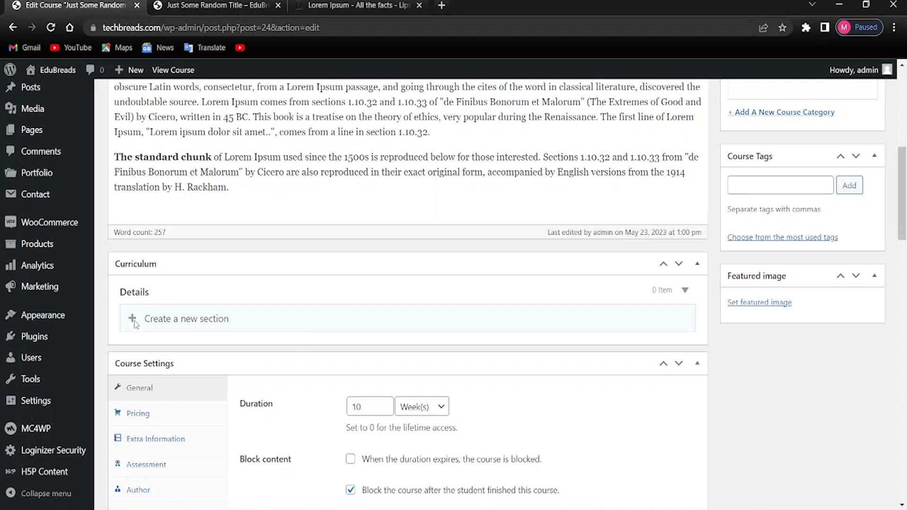
type("Section 1")
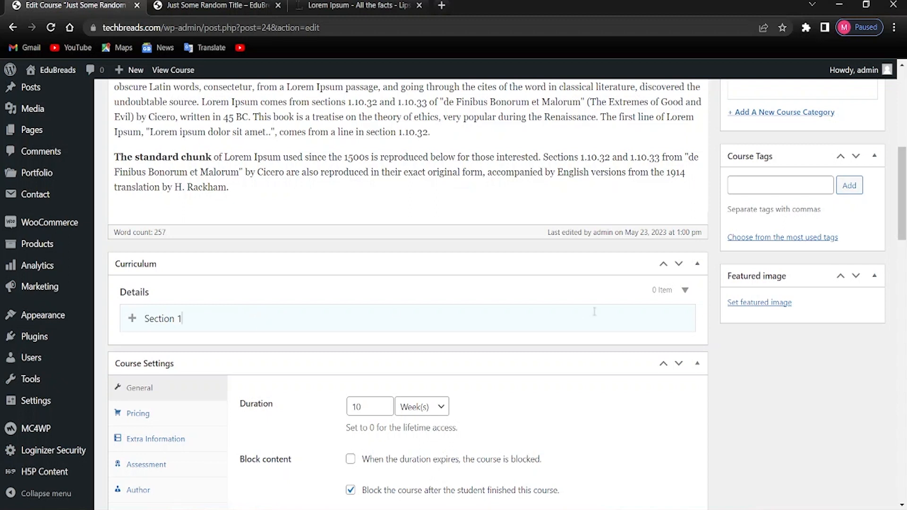
scroll(472, 357, "up", 1)
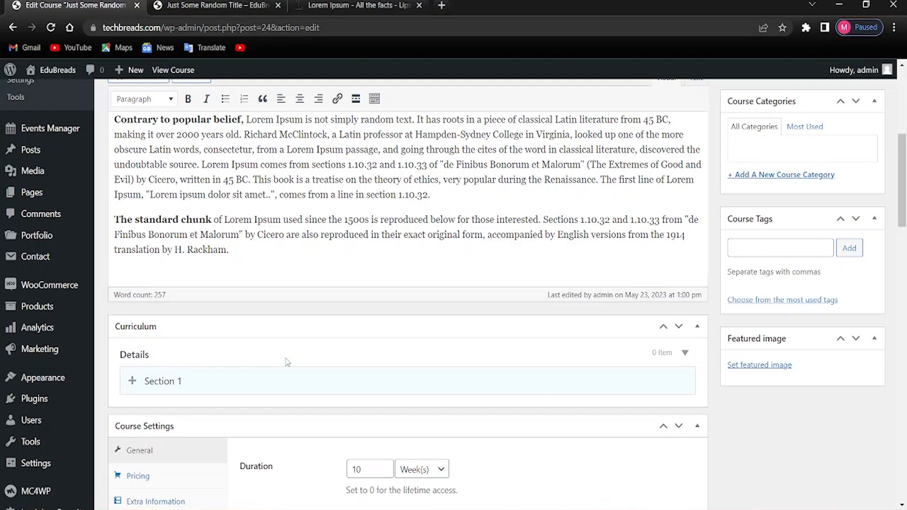
left_click(685, 353)
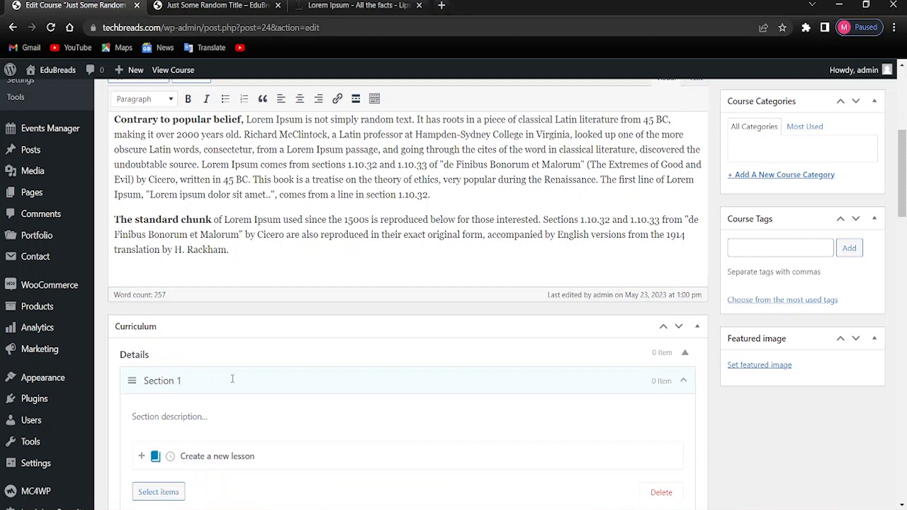
Step: Review the expanded section and update the course to save it
scroll(243, 381, "down", 3)
scroll(670, 290, "up", 5)
scroll(670, 291, "up", 2)
left_click(858, 248)
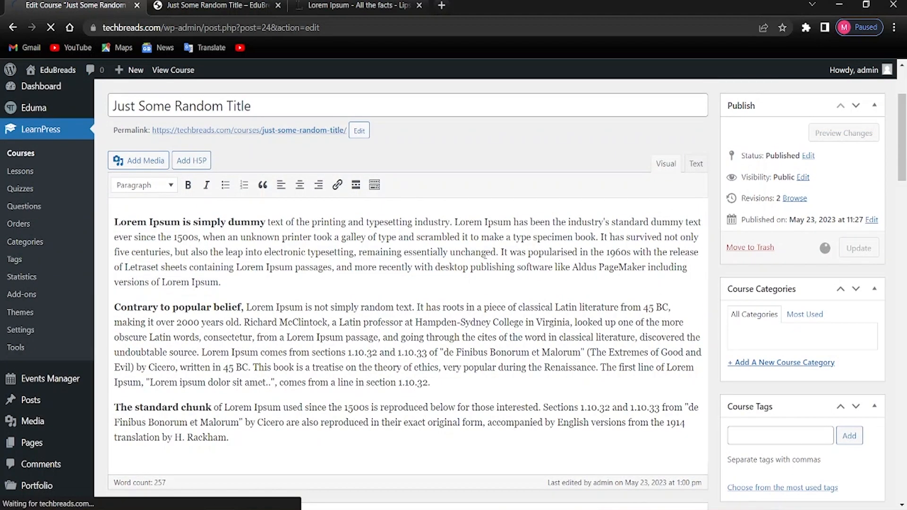
scroll(228, 436, "down", 4)
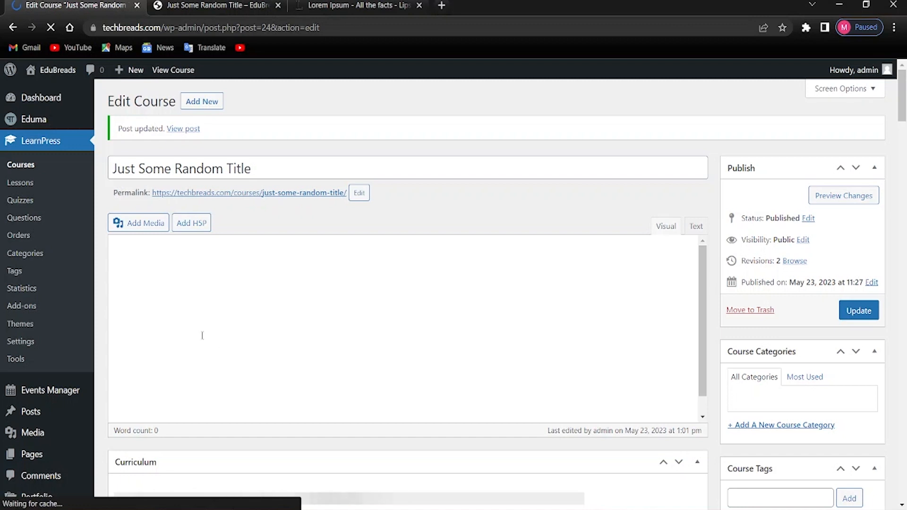
Step: Reload the published course page and view its Curriculum section
left_click(239, 4)
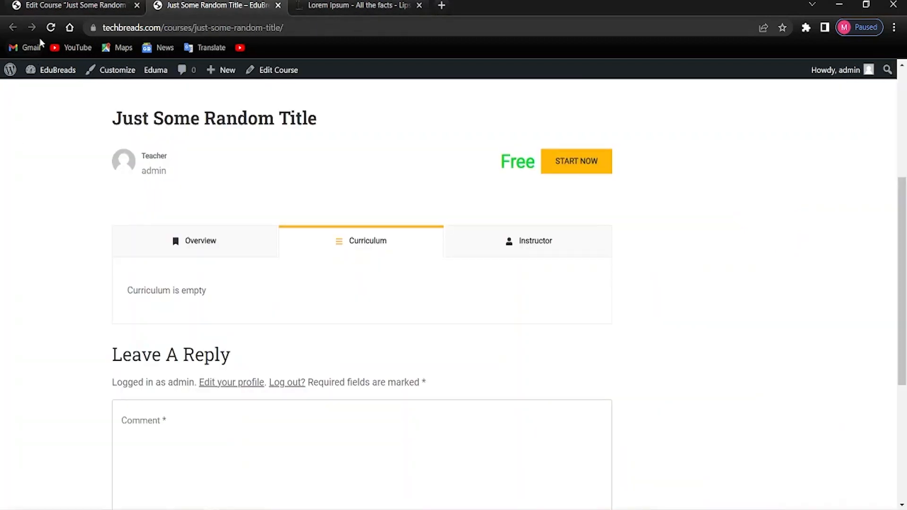
left_click(50, 28)
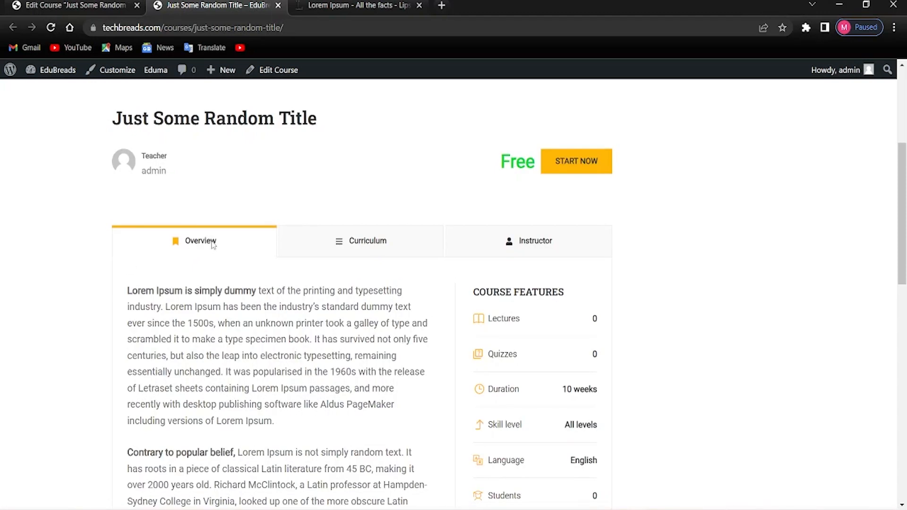
left_click(352, 239)
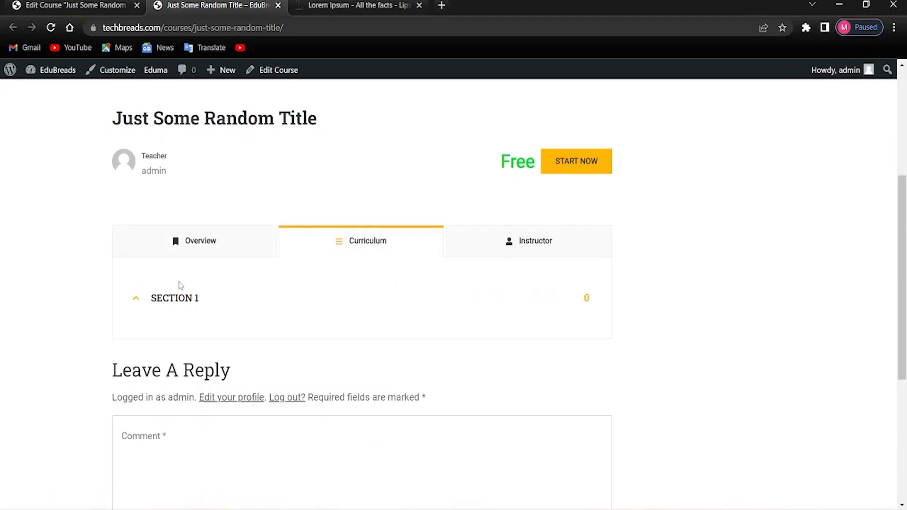
Step: Add a second curriculum section named "Section 2" in the course editor and update the course
left_click(45, 6)
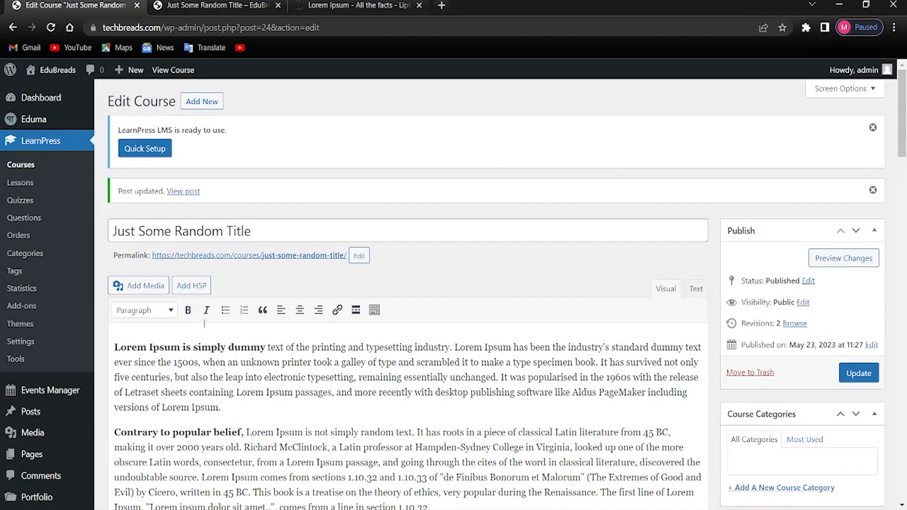
scroll(204, 323, "down", 8)
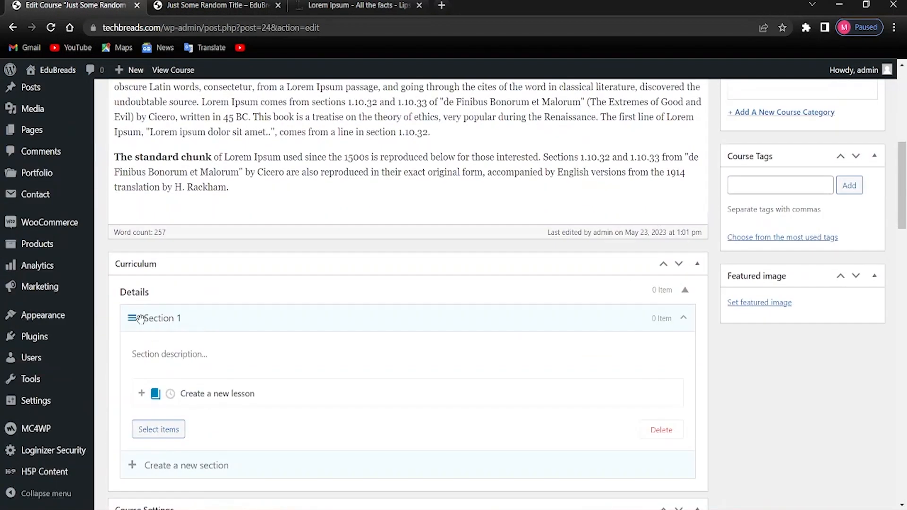
left_click(142, 470)
scroll(207, 462, "down", 1)
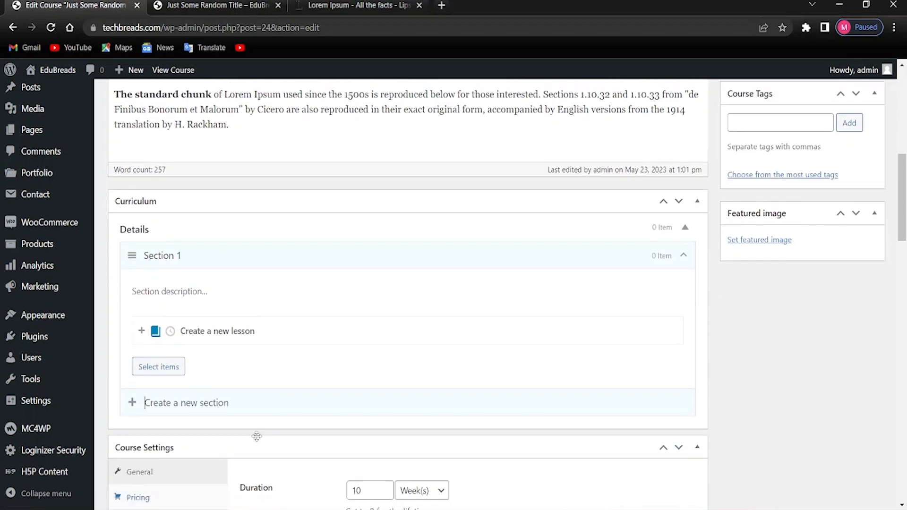
type("Section 2")
key("Return")
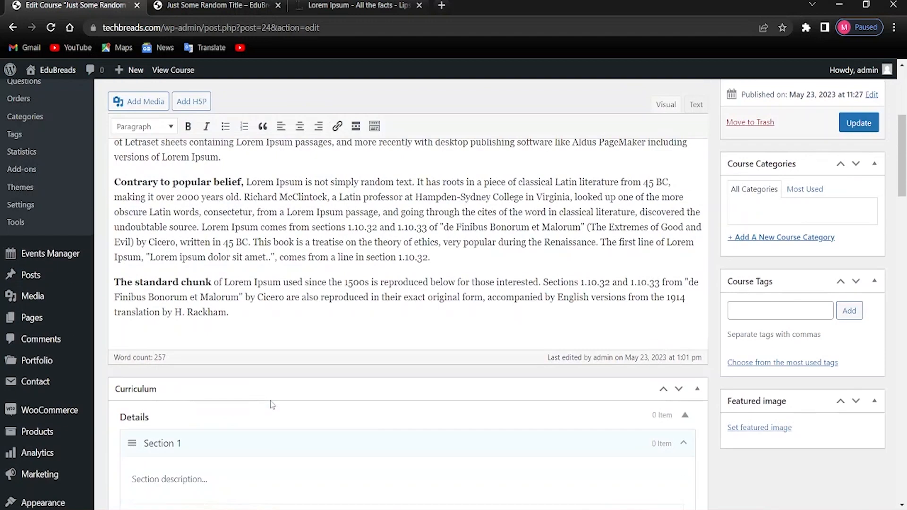
scroll(406, 283, "up", 8)
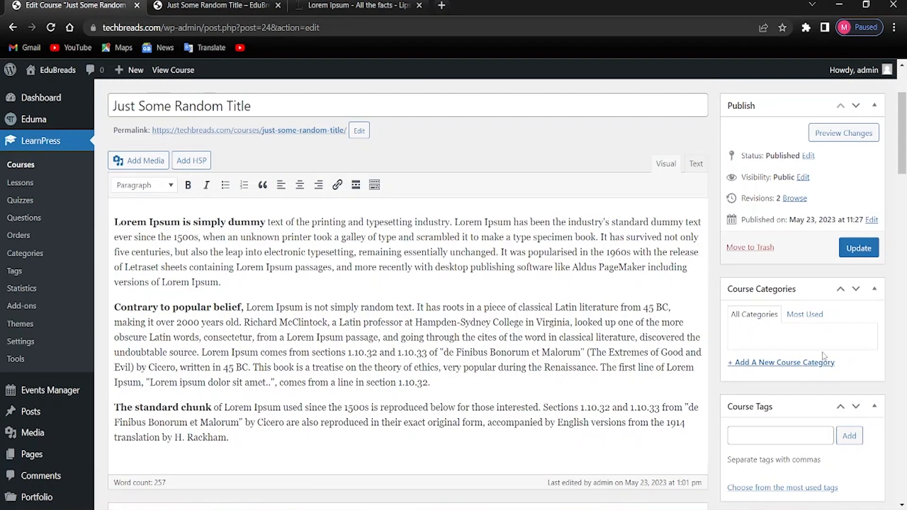
left_click(854, 251)
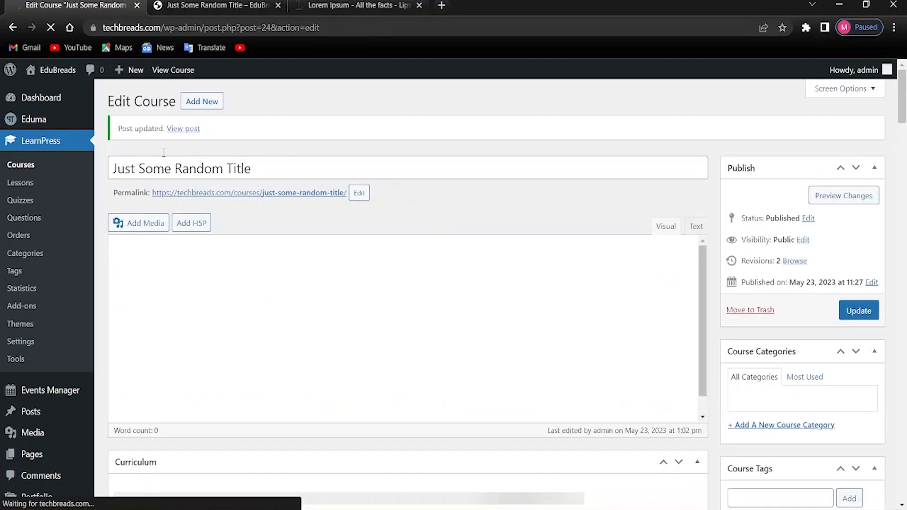
Step: Reload the published course page and examine the sections listed in its Curriculum
left_click(235, 11)
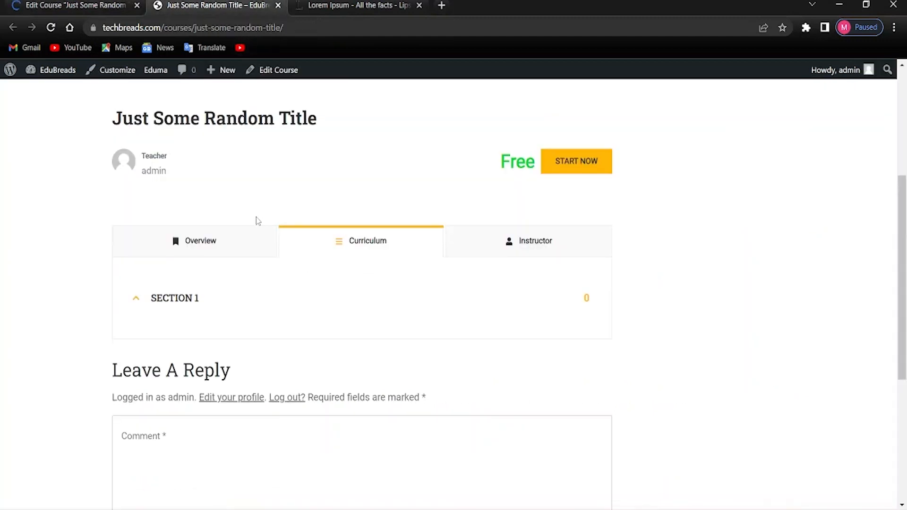
left_click(51, 27)
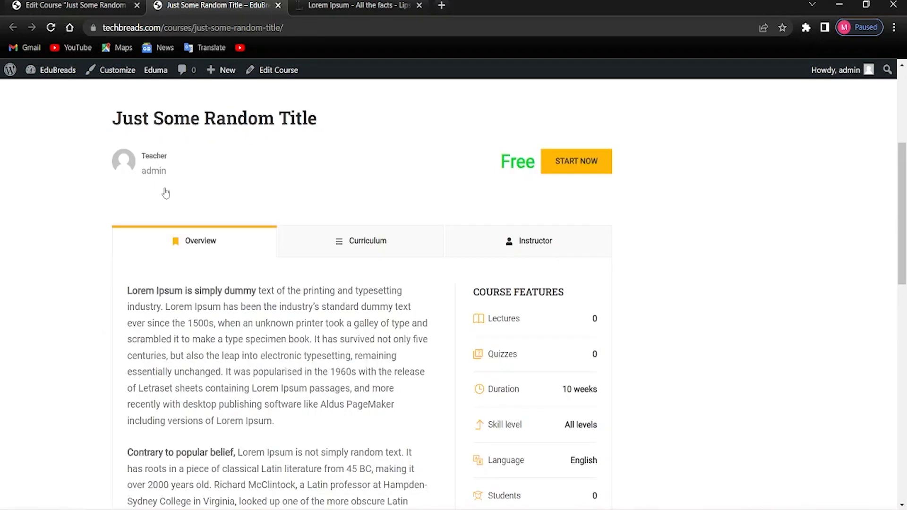
scroll(296, 287, "down", 7)
scroll(362, 180, "up", 6)
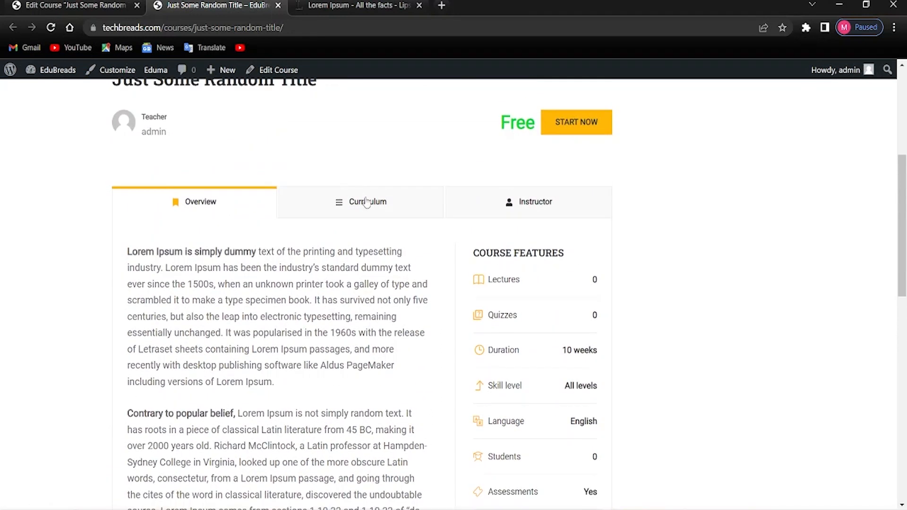
left_click(367, 202)
scroll(219, 316, "down", 3)
scroll(227, 319, "up", 4)
left_click(173, 292)
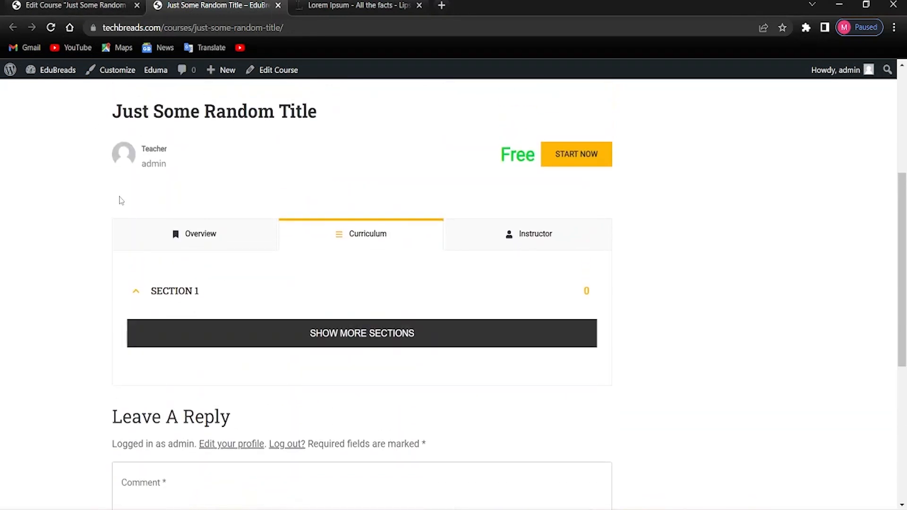
Step: Return to the course editor, review both curriculum sections and update the course again
left_click(63, 2)
scroll(217, 472, "down", 6)
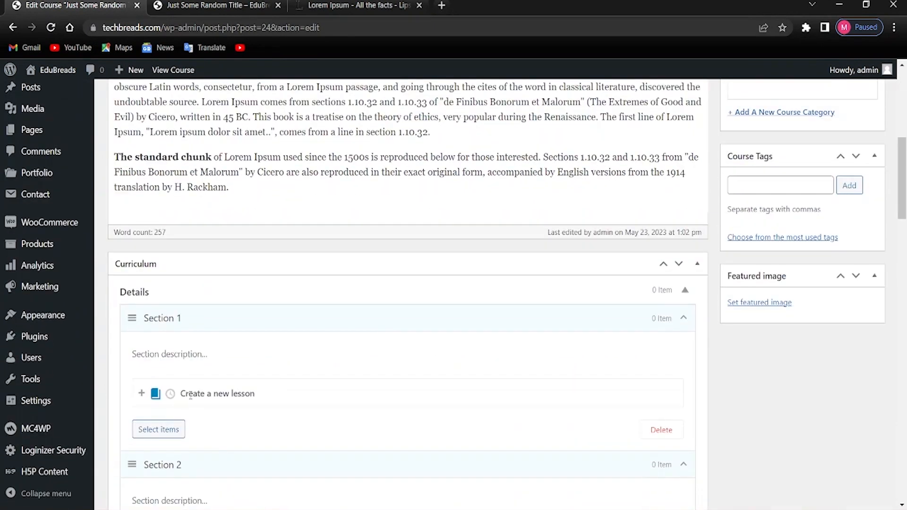
scroll(180, 401, "down", 4)
scroll(174, 407, "up", 6)
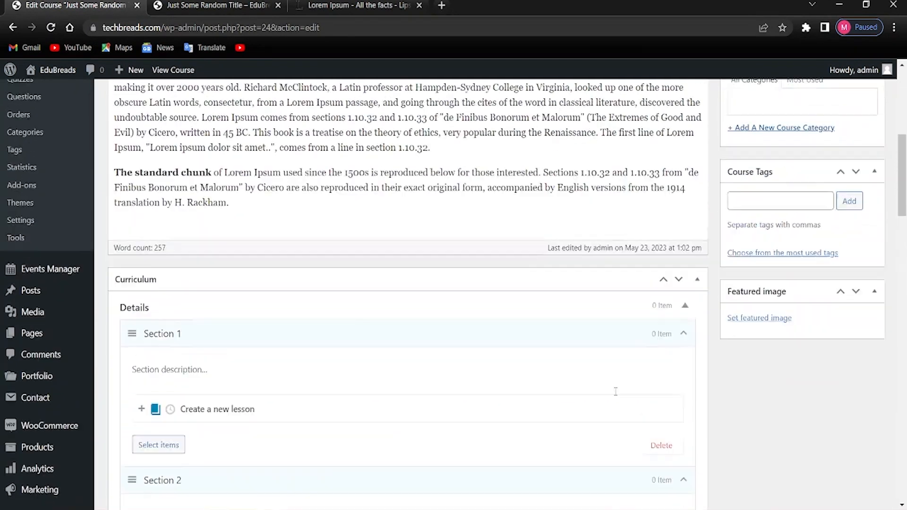
left_click(854, 122)
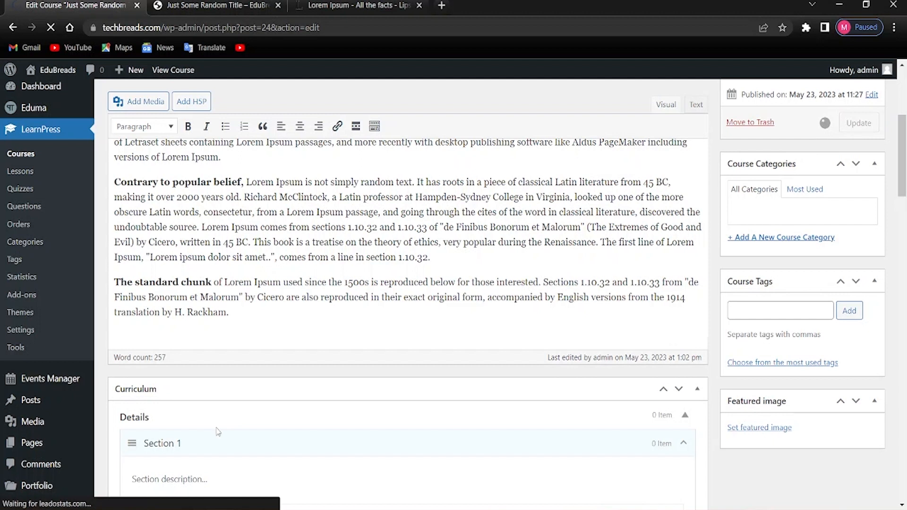
scroll(218, 425, "down", 8)
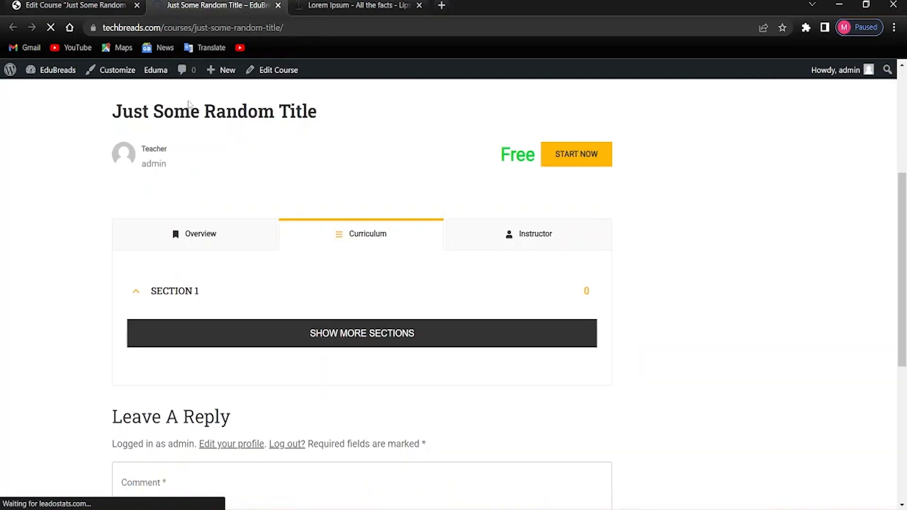
Step: Check the published course page after it reloads and open its Curriculum section
left_click(116, 4)
left_click(213, 4)
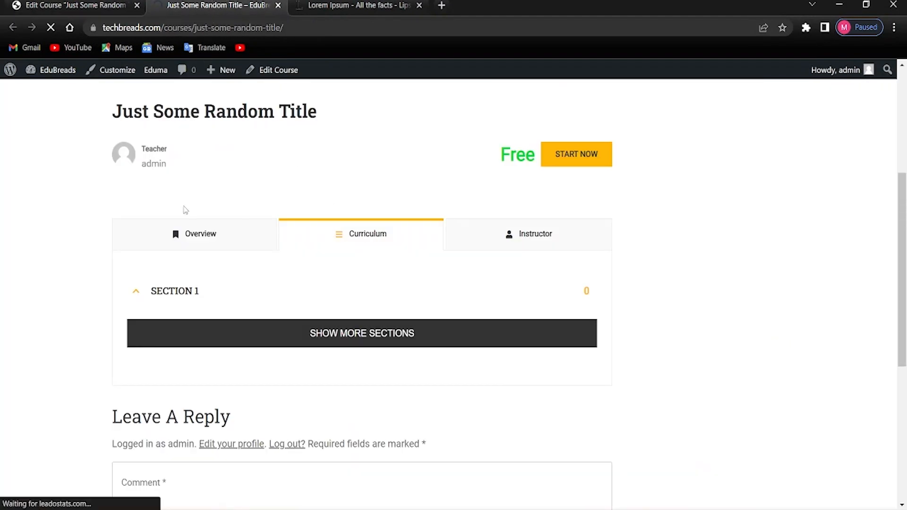
scroll(183, 320, "down", 5)
scroll(170, 329, "up", 8)
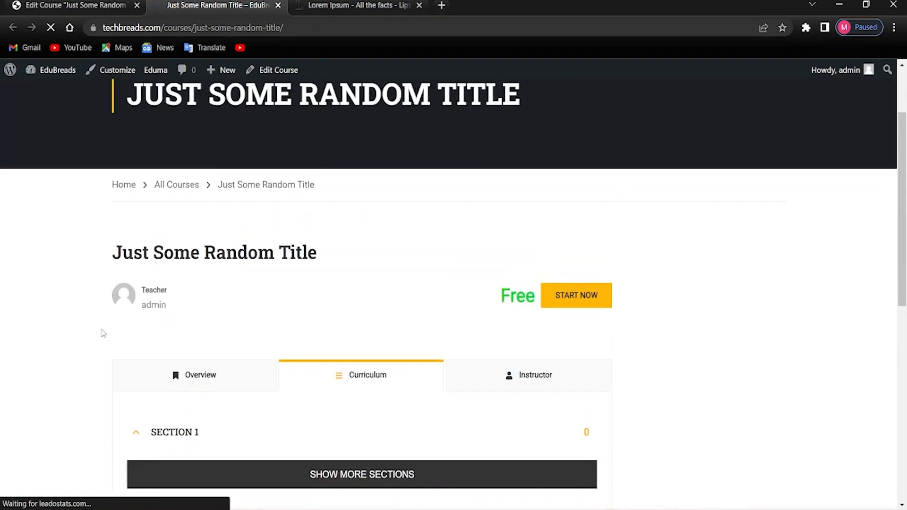
scroll(103, 333, "down", 6)
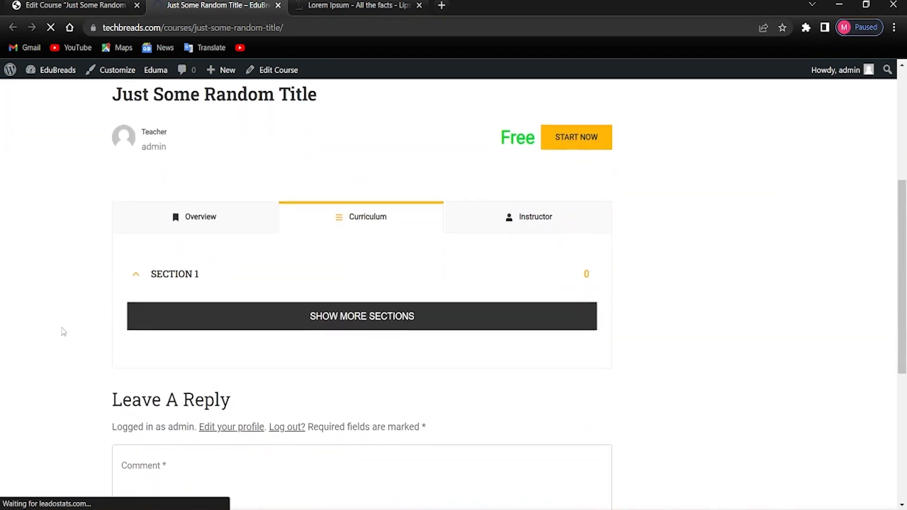
scroll(623, 140, "down", 8)
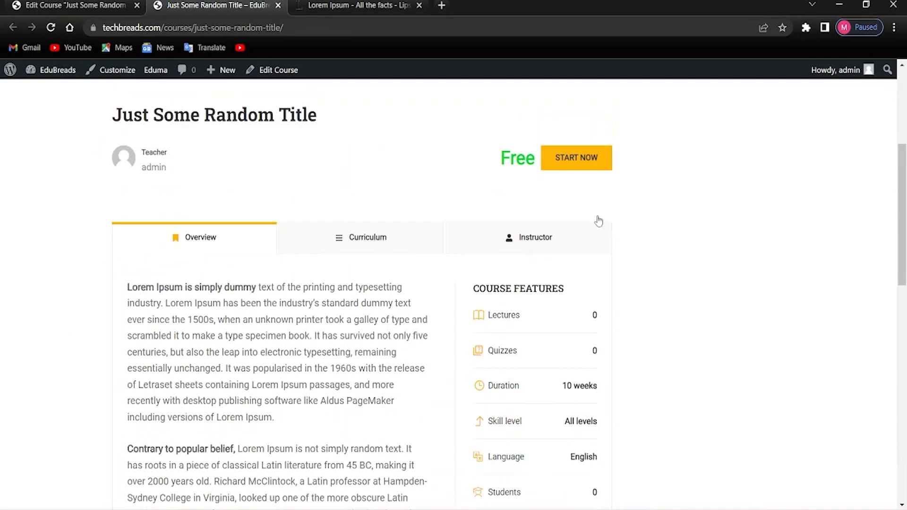
scroll(362, 325, "up", 5)
left_click(362, 326)
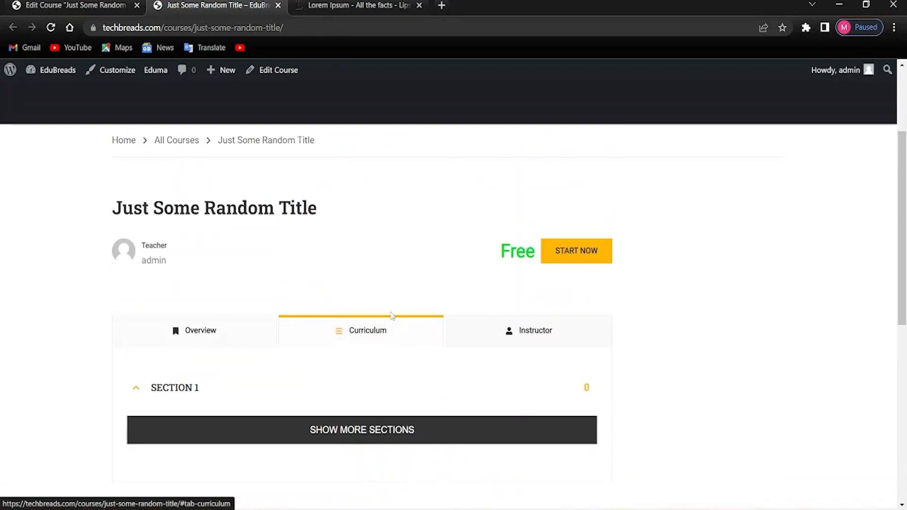
Step: Look over the published course page's curriculum and return to the Course Settings in the course editor
scroll(373, 368, "down", 8)
scroll(162, 330, "up", 3)
scroll(162, 331, "down", 3)
left_click(142, 13)
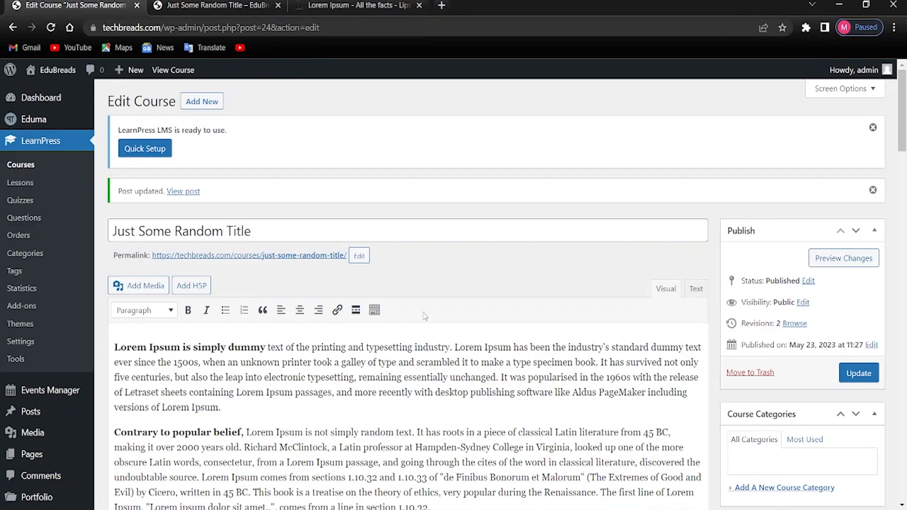
scroll(405, 298, "down", 5)
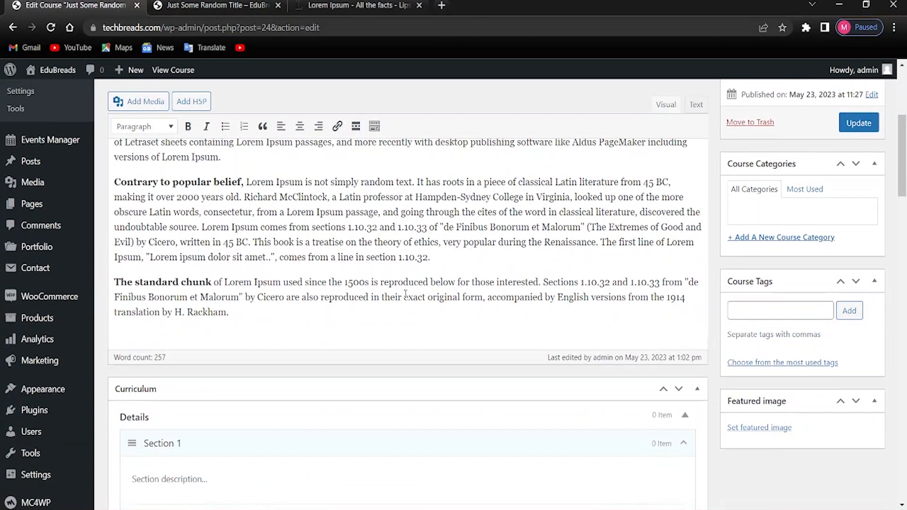
scroll(406, 293, "down", 8)
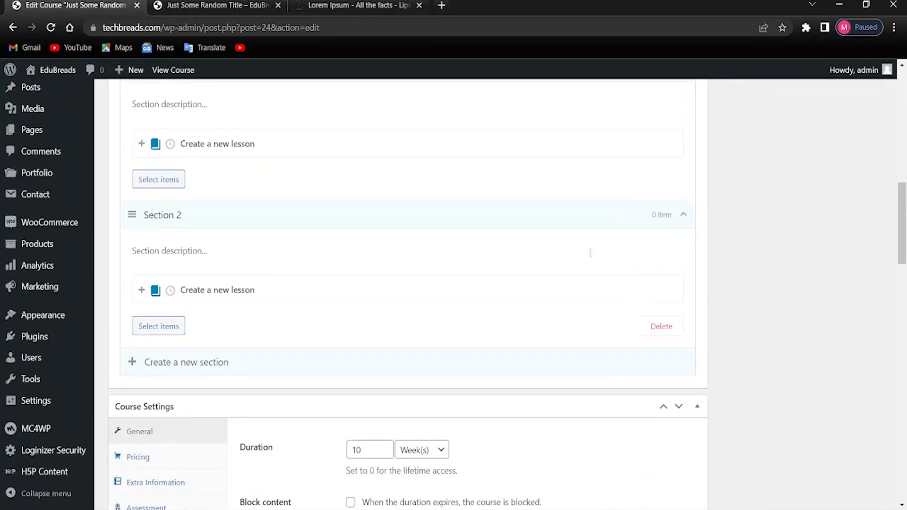
scroll(222, 283, "down", 4)
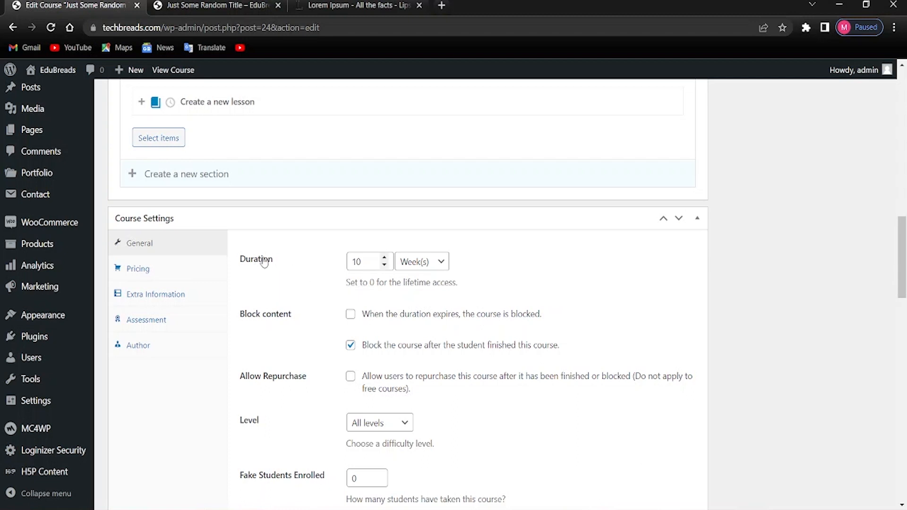
Step: In the general course settings, disable blocking the course after a student finishes it and allow users to repurchase it
scroll(382, 279, "down", 1)
scroll(381, 279, "down", 1)
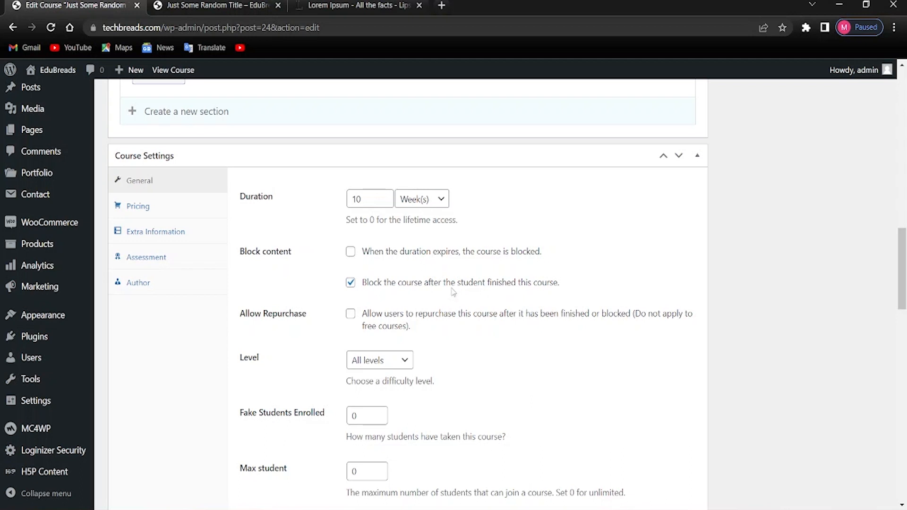
left_click(350, 282)
scroll(439, 326, "down", 3)
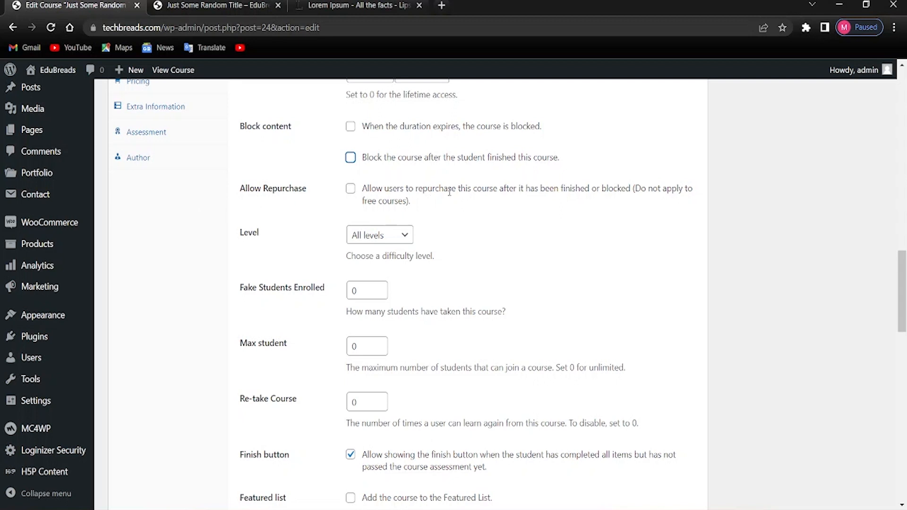
left_click(350, 188)
Step: Set the course's difficulty level to Beginner
scroll(248, 234, "down", 3)
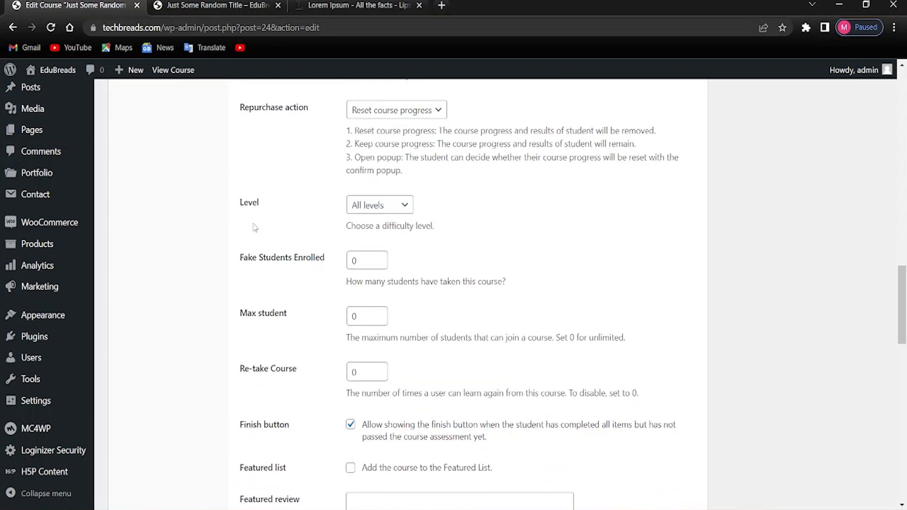
scroll(277, 222, "up", 4)
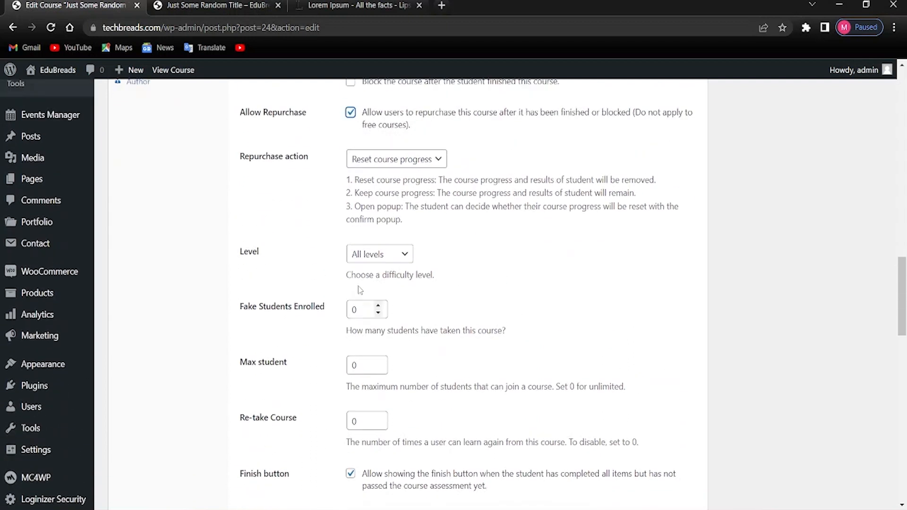
scroll(350, 289, "down", 3)
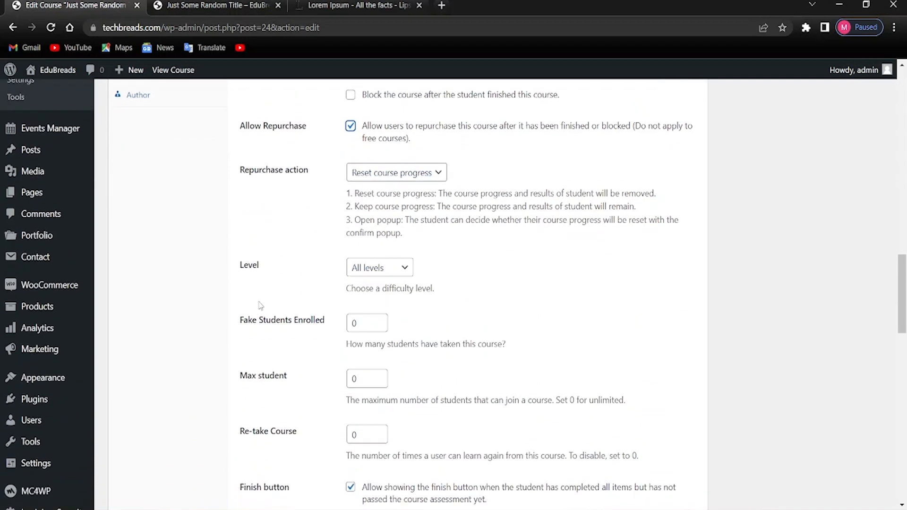
left_click(397, 268)
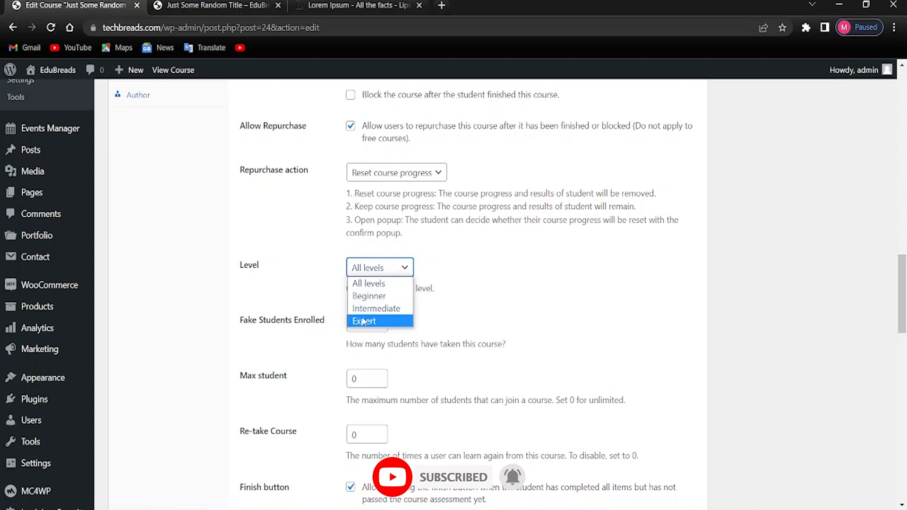
left_click(373, 296)
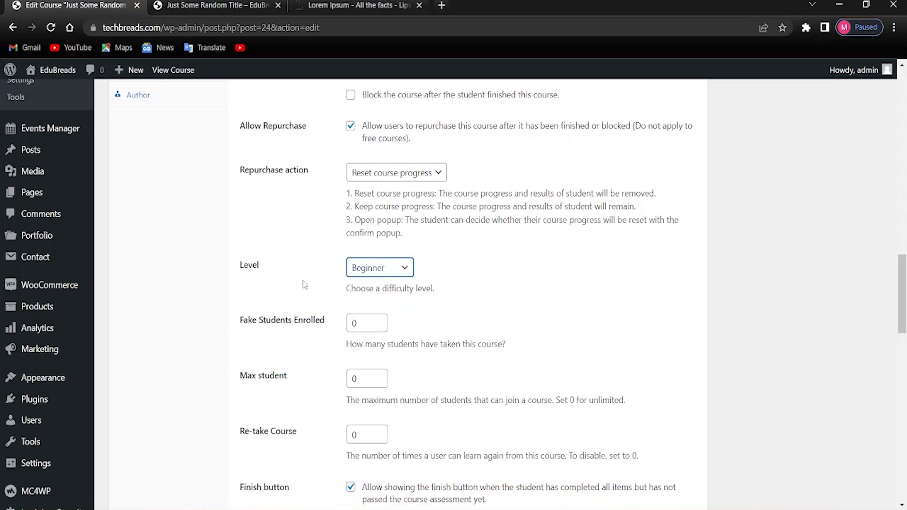
Step: Review the student, re-take, finish button and featured options, and set the Duration Info to "3 hours"
scroll(268, 315, "down", 1)
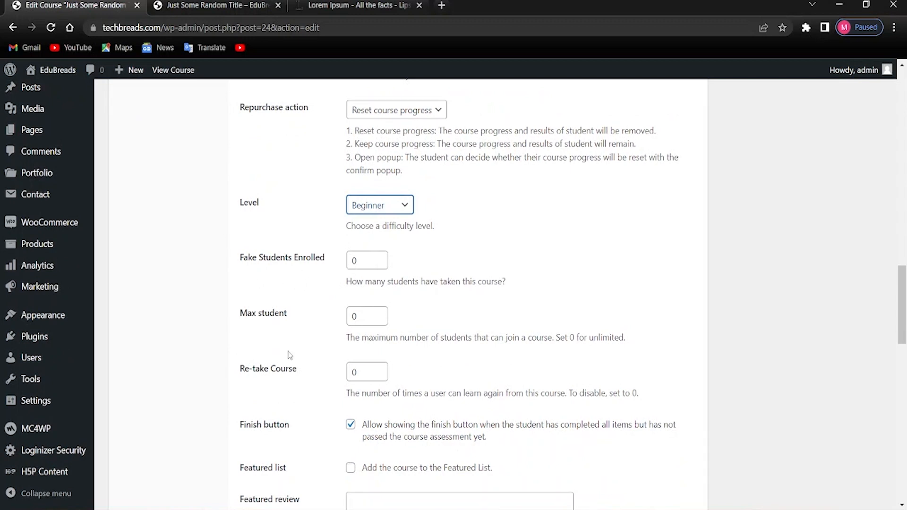
scroll(287, 354, "down", 3)
scroll(315, 258, "up", 2)
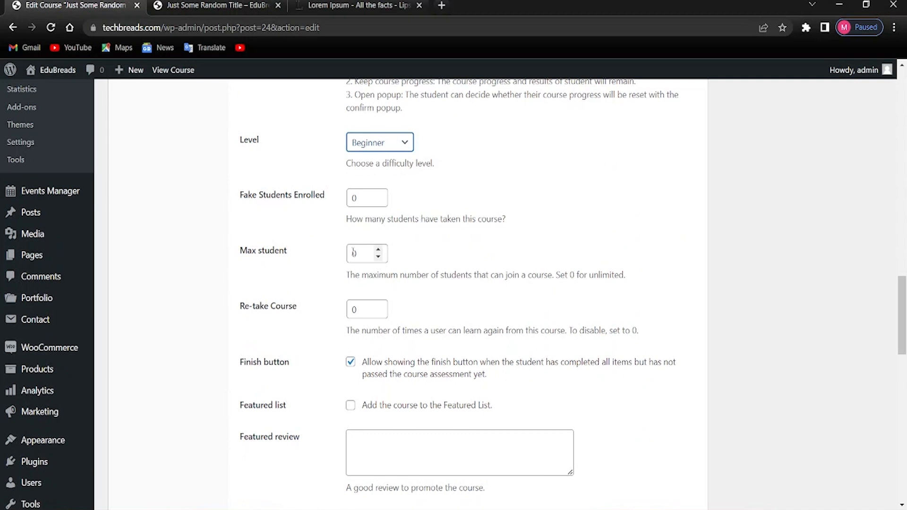
scroll(319, 365, "down", 2)
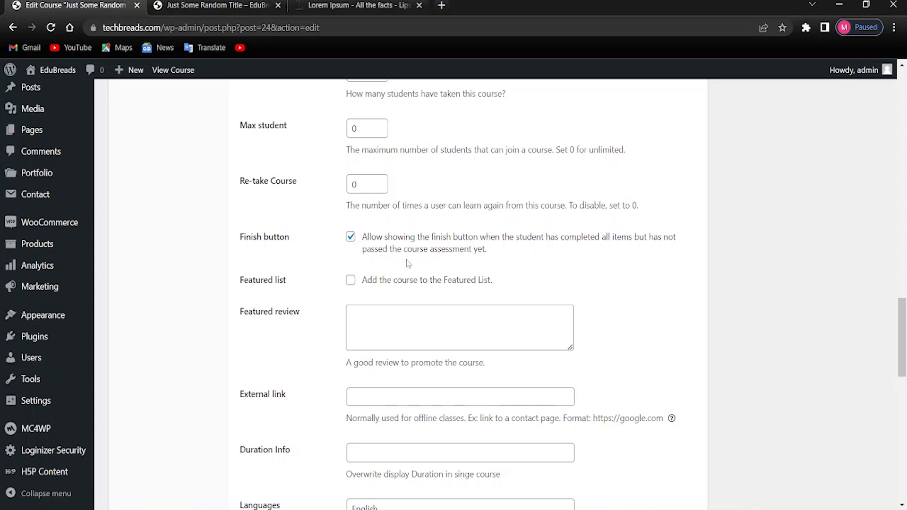
scroll(298, 279, "down", 1)
scroll(283, 264, "down", 1)
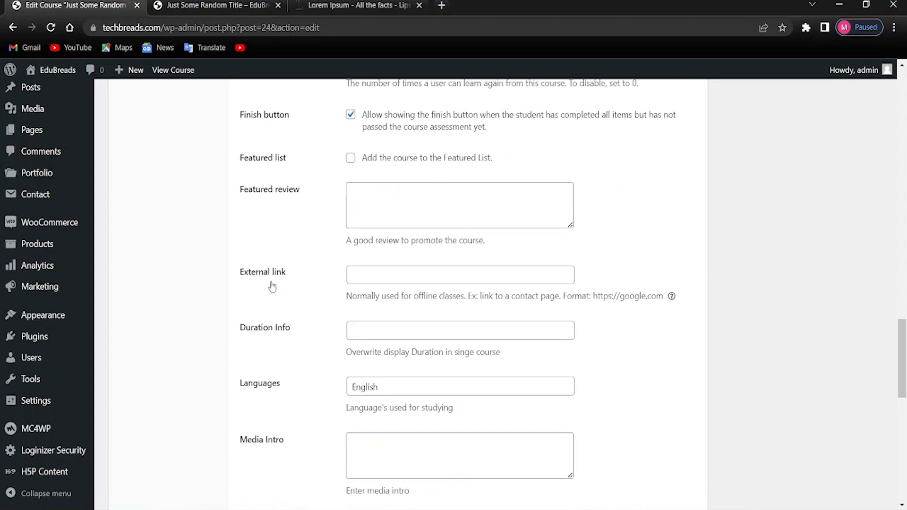
scroll(312, 279, "down", 1)
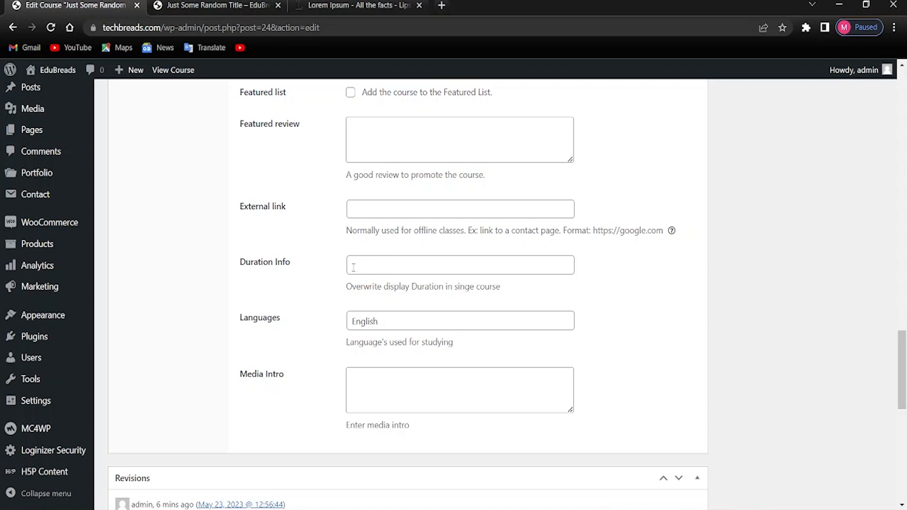
scroll(349, 270, "down", 1)
scroll(314, 237, "up", 1)
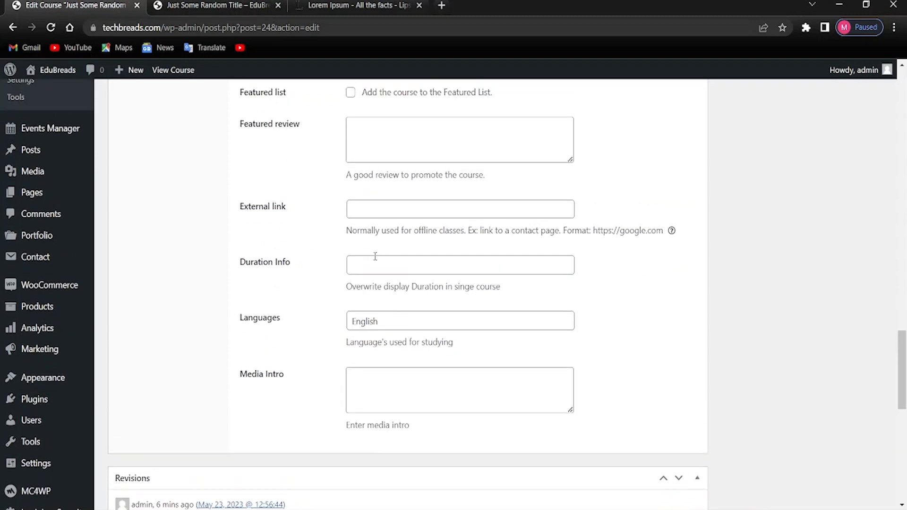
left_click(363, 268)
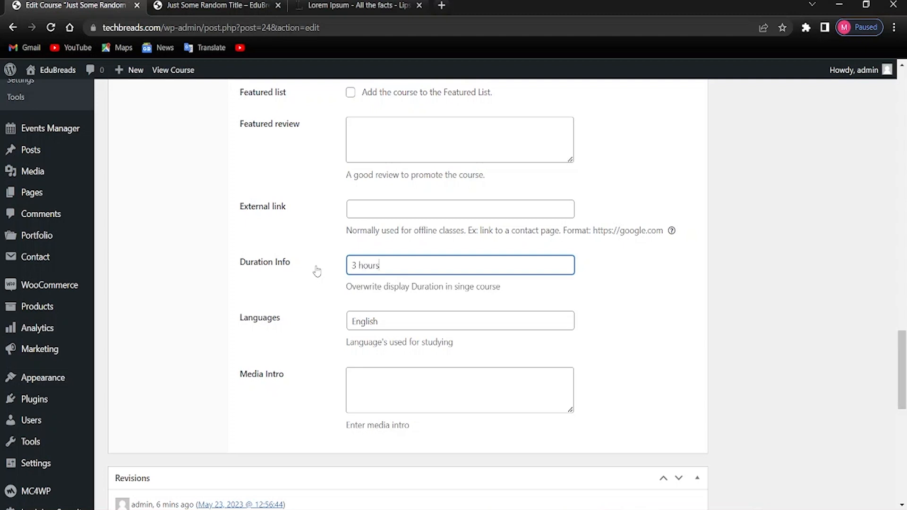
Step: Look through the Languages and Media Intro settings and the Revisions, Excerpt and Discussion sections of the course
scroll(344, 313, "down", 1)
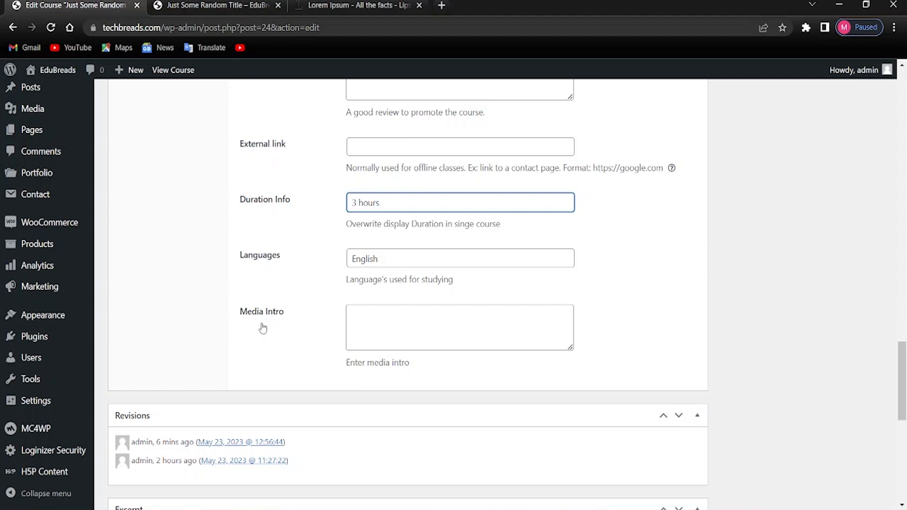
scroll(400, 347, "up", 1)
scroll(330, 348, "down", 4)
scroll(278, 366, "up", 2)
scroll(281, 365, "down", 5)
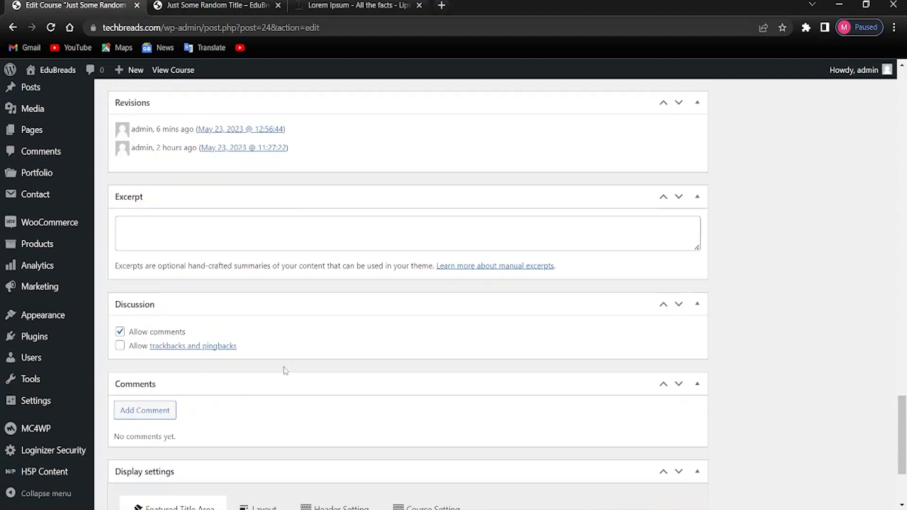
scroll(285, 370, "up", 6)
scroll(286, 367, "up", 15)
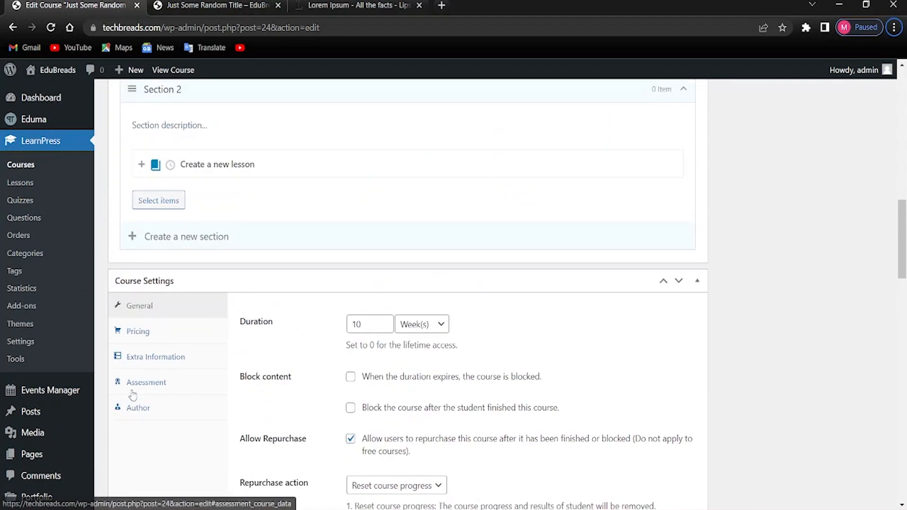
Step: Examine the course's assessment settings, including the evaluation methods, the passing grade and the explanation of evaluating via lessons
left_click(149, 384)
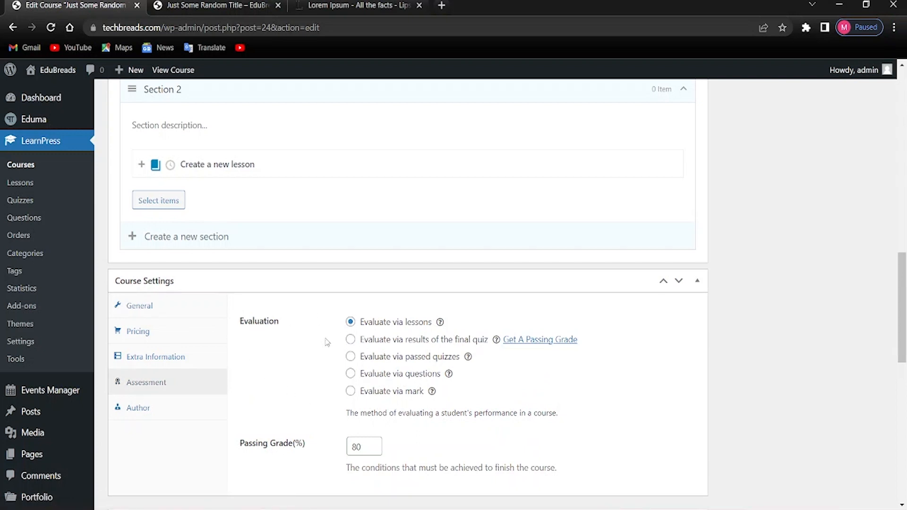
scroll(366, 357, "down", 3)
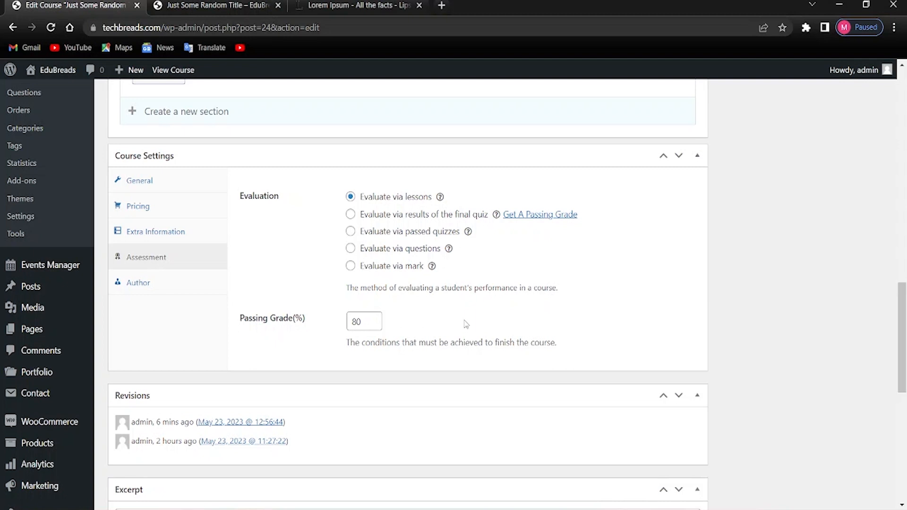
key("alt")
scroll(331, 362, "down", 2)
scroll(332, 363, "up", 10)
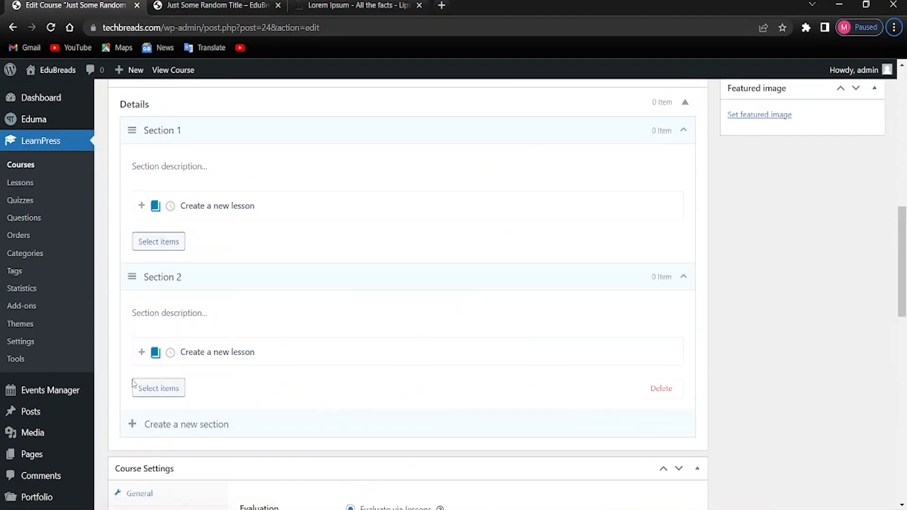
scroll(203, 378, "down", 5)
mouse_move(439, 322)
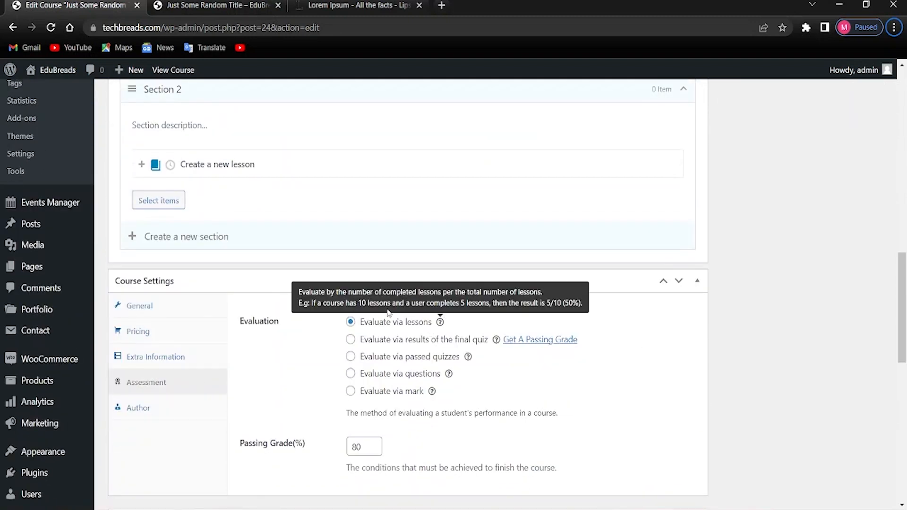
Step: In the course's pricing settings, set the regular price to 20 and the sale price to 10
left_click(185, 336)
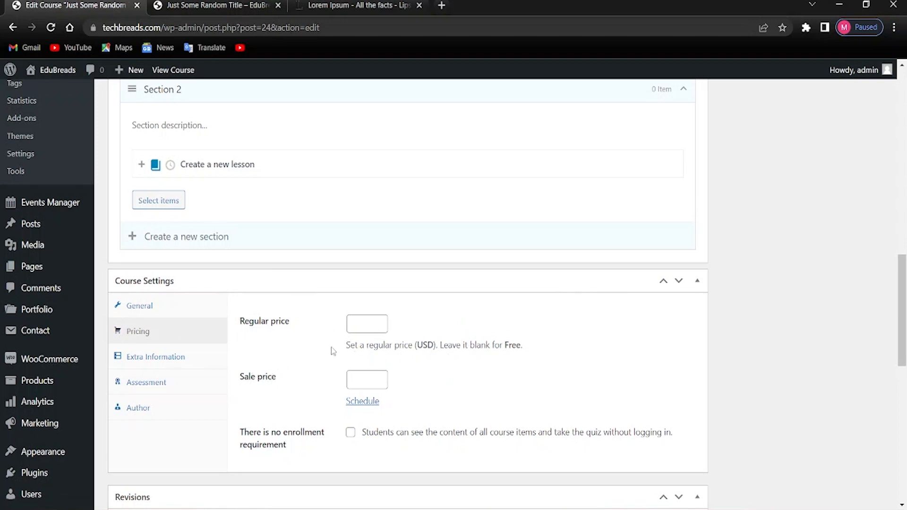
left_click(361, 331)
left_click(355, 380)
left_click(450, 399)
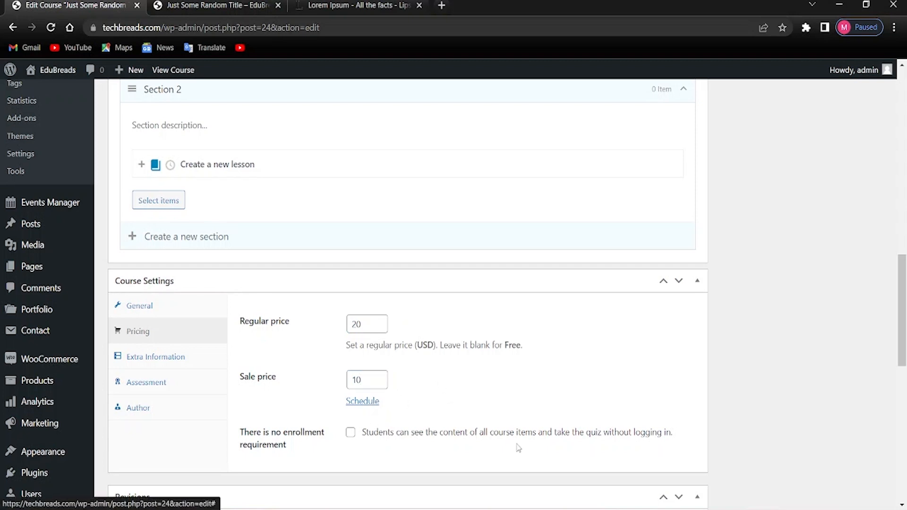
Step: Enable the no enrollment requirement option so students can see all course items without logging in
scroll(482, 427, "down", 1)
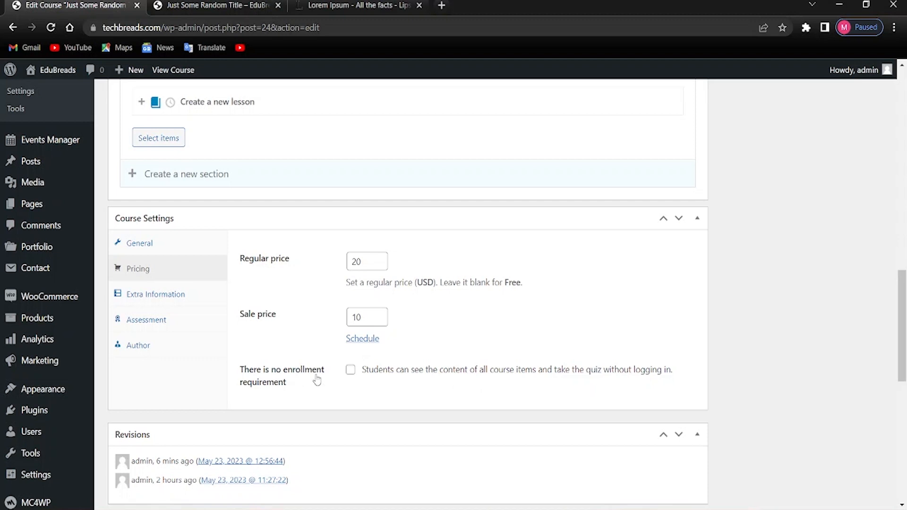
left_click(358, 367)
scroll(461, 409, "down", 4)
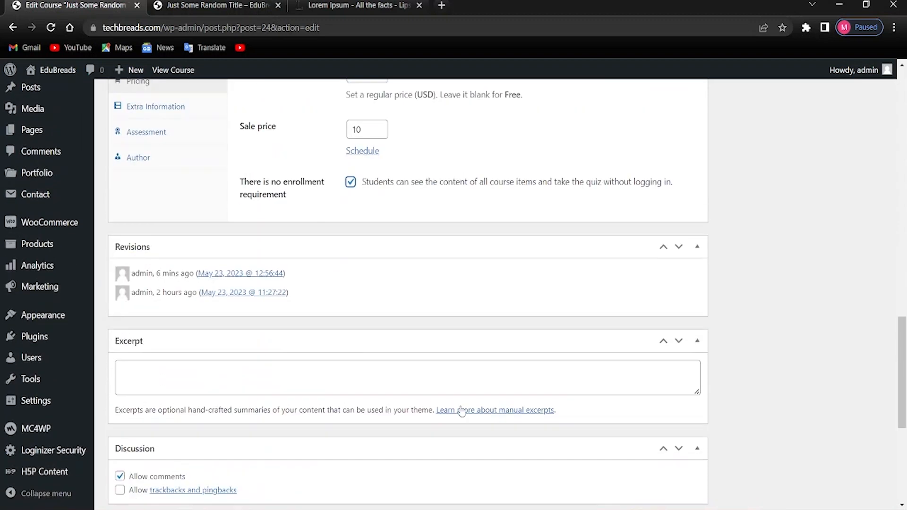
scroll(453, 378, "up", 4)
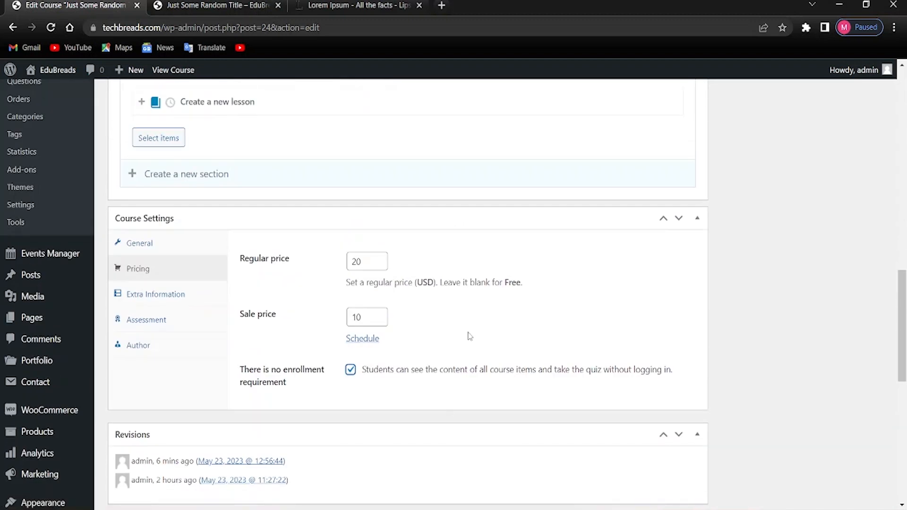
Step: Open the course's author settings and choose admin as the author
key("alt")
left_click(134, 345)
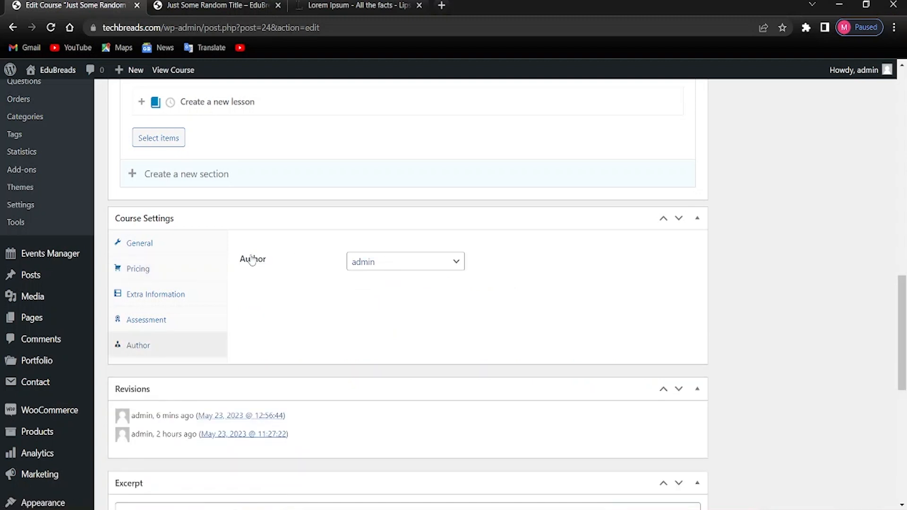
left_click(443, 263)
left_click(367, 276)
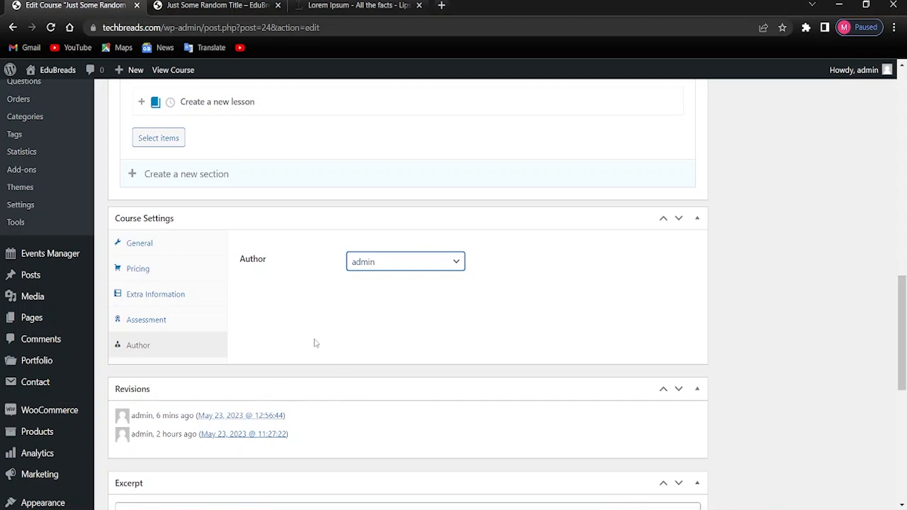
scroll(304, 327, "down", 1)
scroll(299, 322, "up", 1)
key("alt")
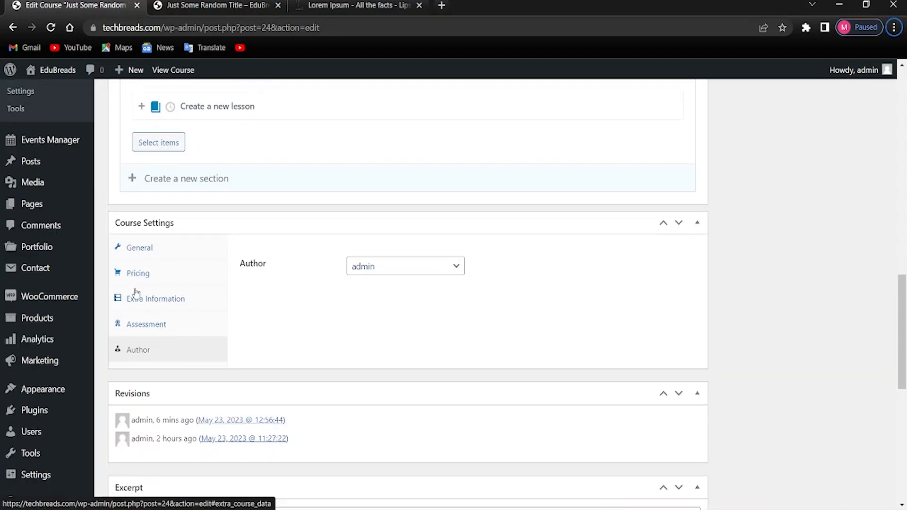
Step: Open the course's featured image dialog on its file upload view
scroll(298, 386, "up", 10)
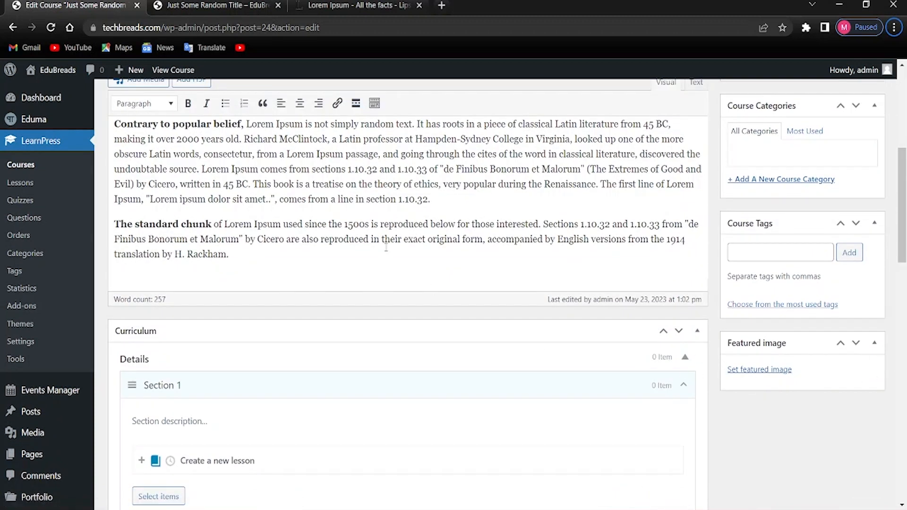
scroll(509, 318, "up", 5)
scroll(508, 318, "down", 4)
left_click(763, 488)
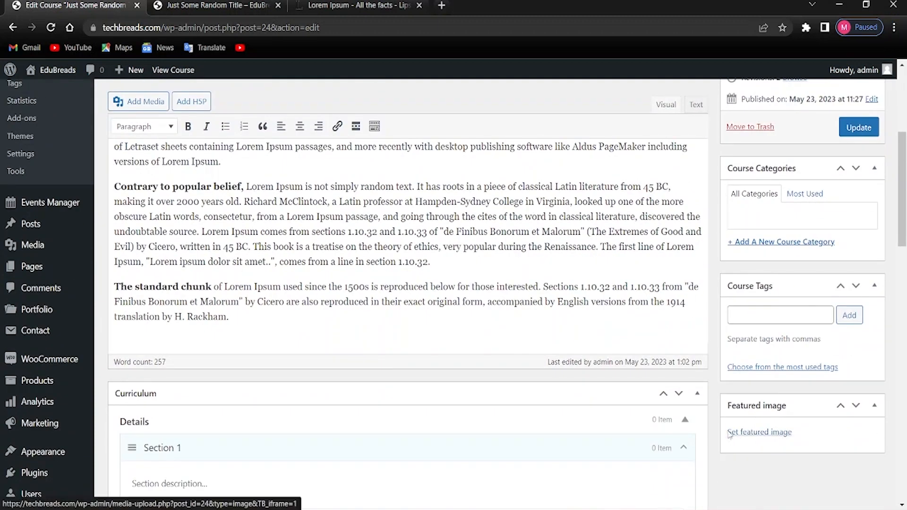
left_click(47, 123)
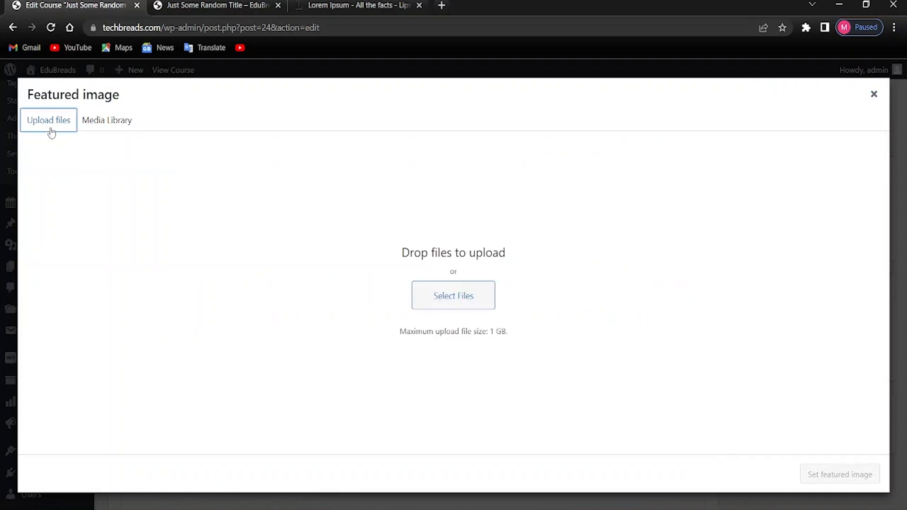
left_click(415, 296)
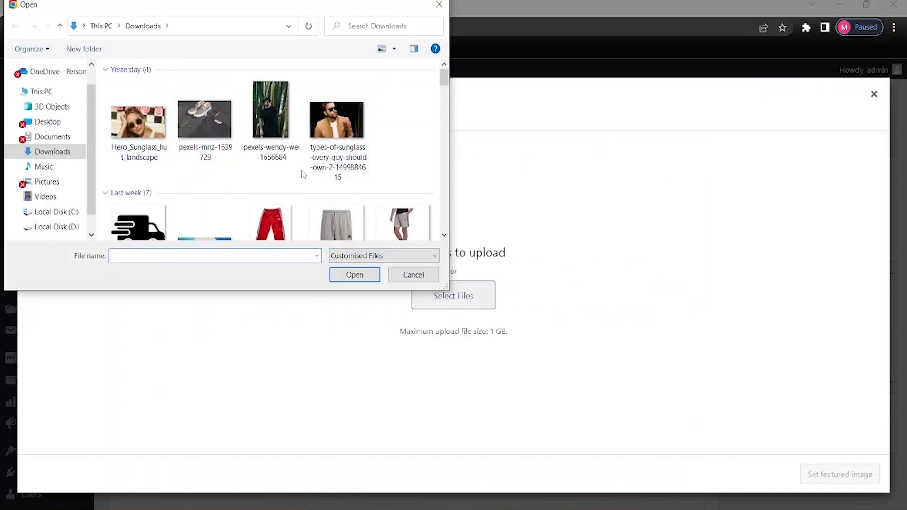
scroll(298, 178, "down", 5)
scroll(262, 192, "down", 10)
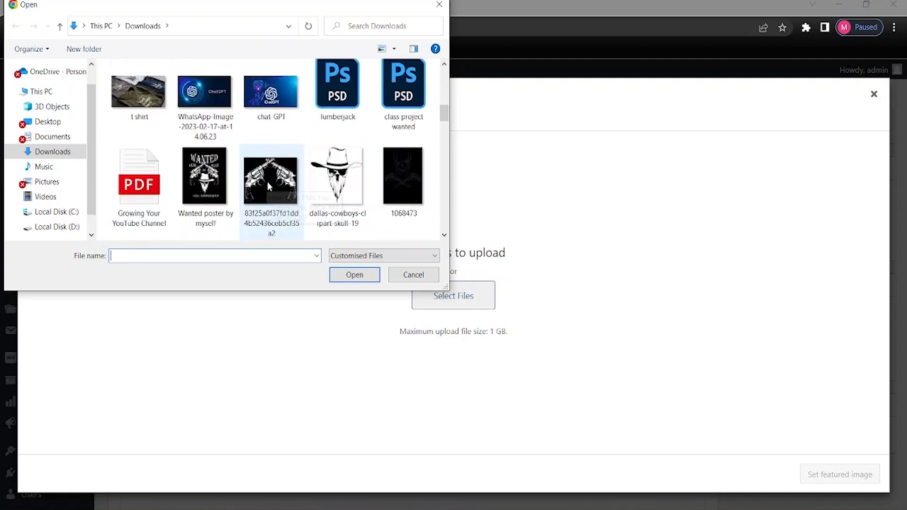
scroll(269, 194, "up", 15)
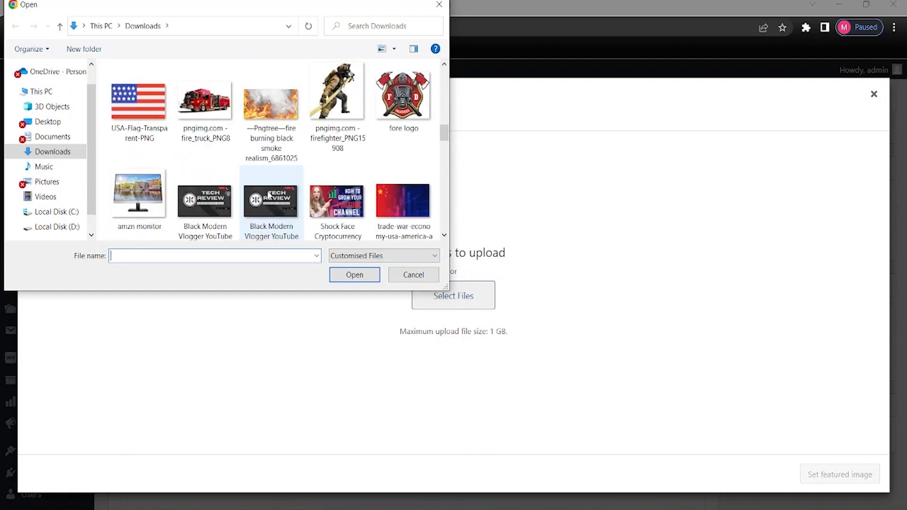
scroll(267, 191, "down", 3)
scroll(267, 191, "up", 3)
left_click(337, 137)
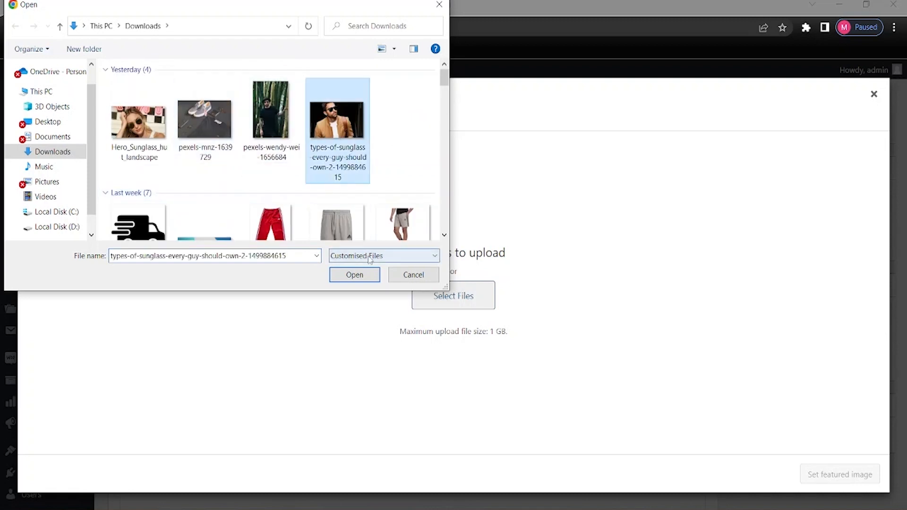
left_click(354, 274)
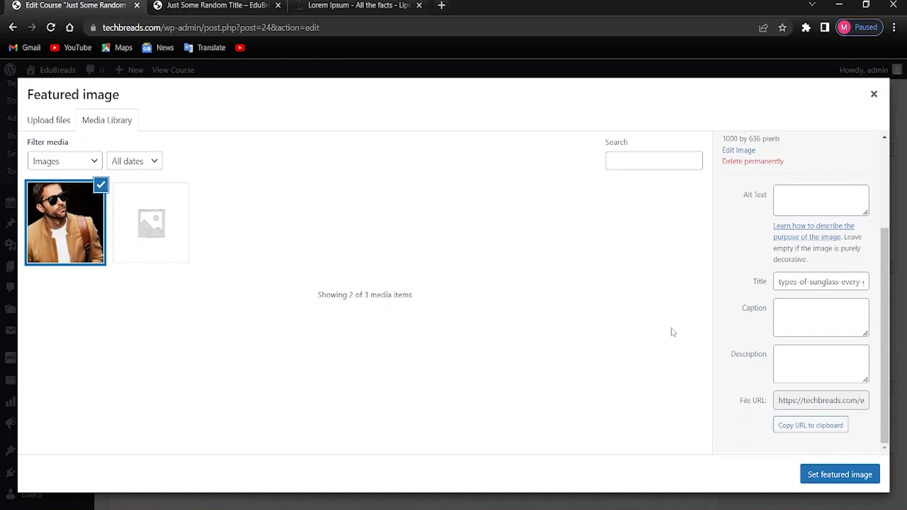
left_click(841, 474)
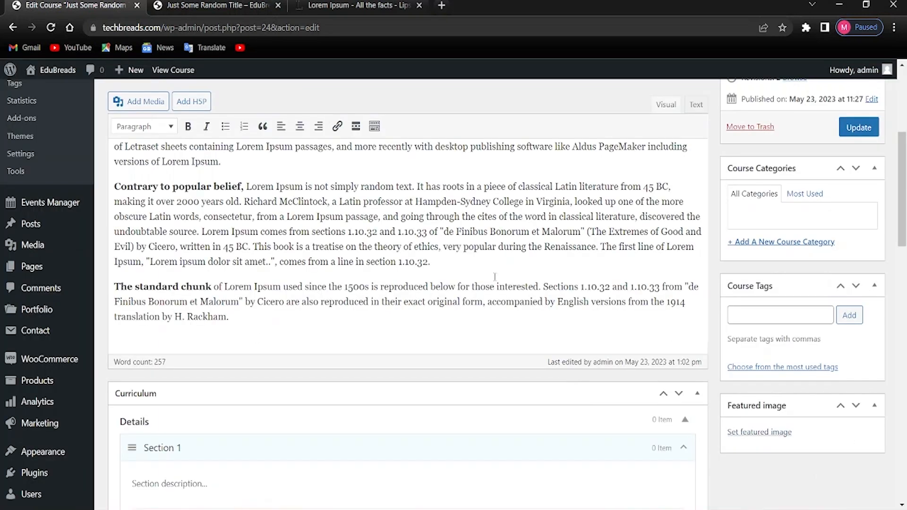
Step: Update the published course to save its new featured image
scroll(495, 277, "up", 4)
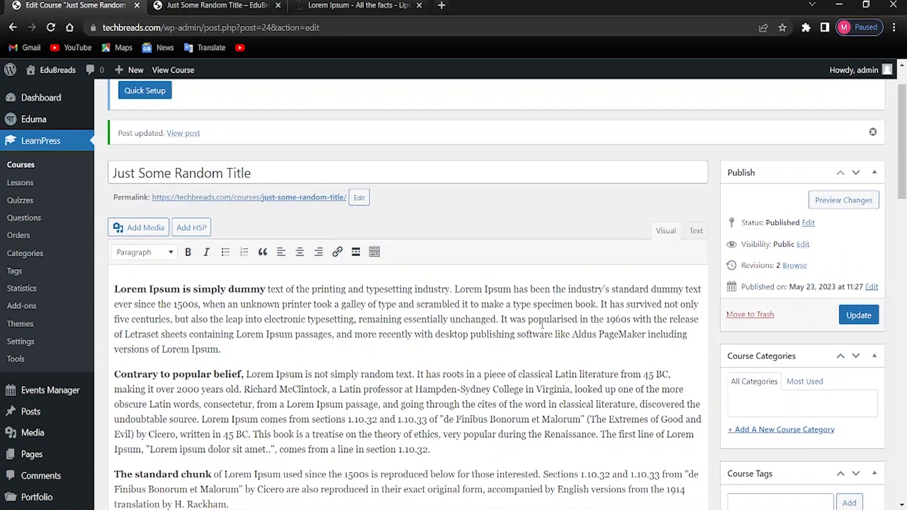
scroll(788, 371, "down", 8)
scroll(775, 369, "up", 5)
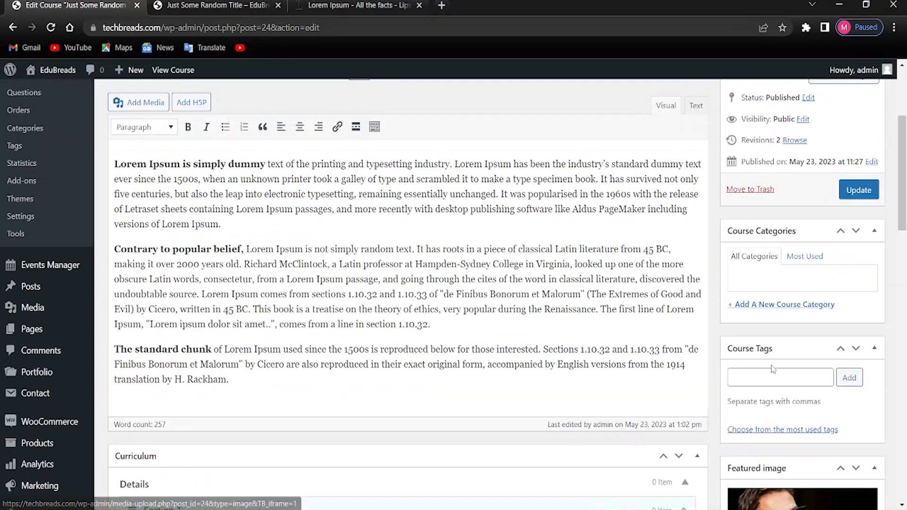
scroll(772, 368, "up", 4)
left_click(853, 372)
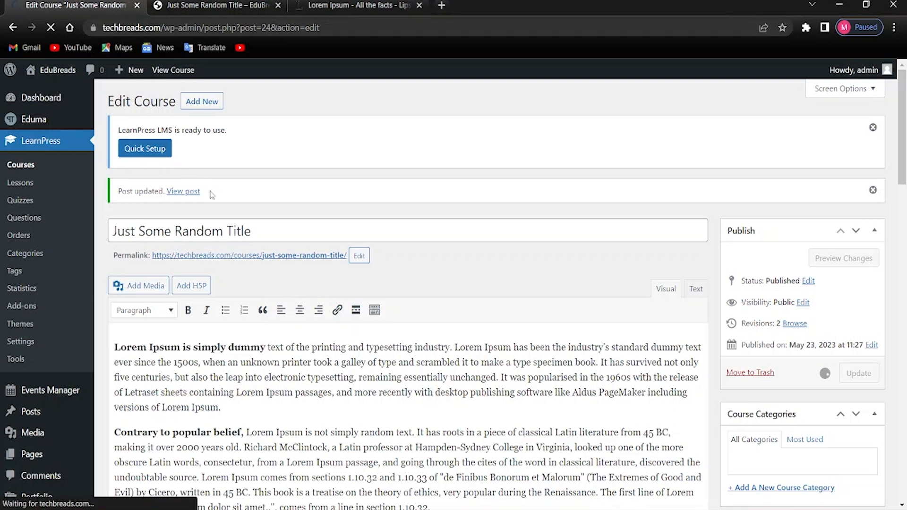
left_click(203, 5)
scroll(87, 223, "up", 15)
left_click(59, 3)
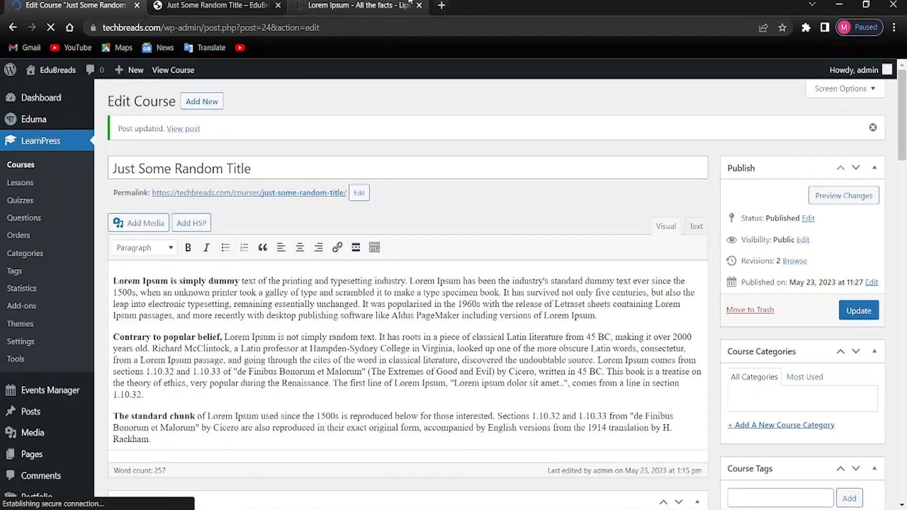
Step: Reload the live course page, examine its featured image, pricing, overview and course features, and return to the course editor
left_click(218, 5)
left_click(49, 29)
scroll(112, 216, "down", 5)
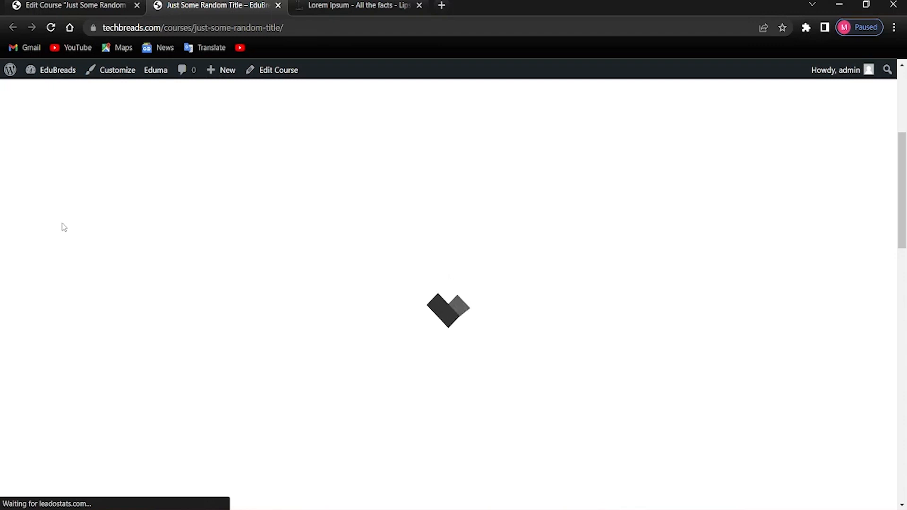
scroll(70, 271, "down", 14)
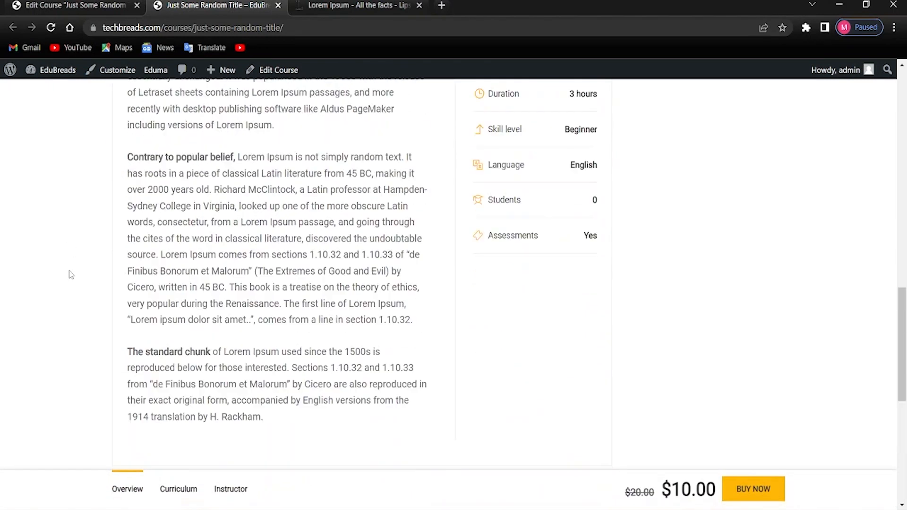
scroll(70, 271, "up", 15)
scroll(326, 284, "down", 17)
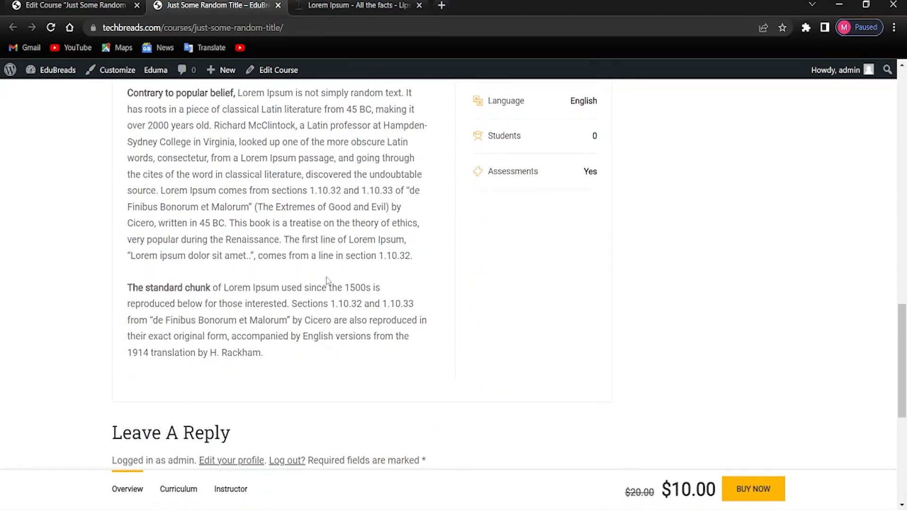
scroll(302, 293, "up", 7)
scroll(303, 295, "up", 10)
scroll(283, 289, "down", 5)
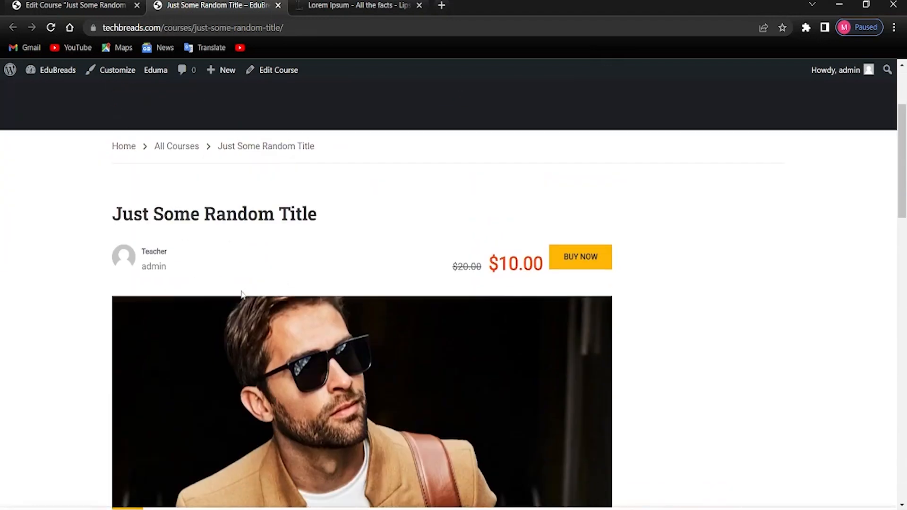
scroll(284, 289, "down", 6)
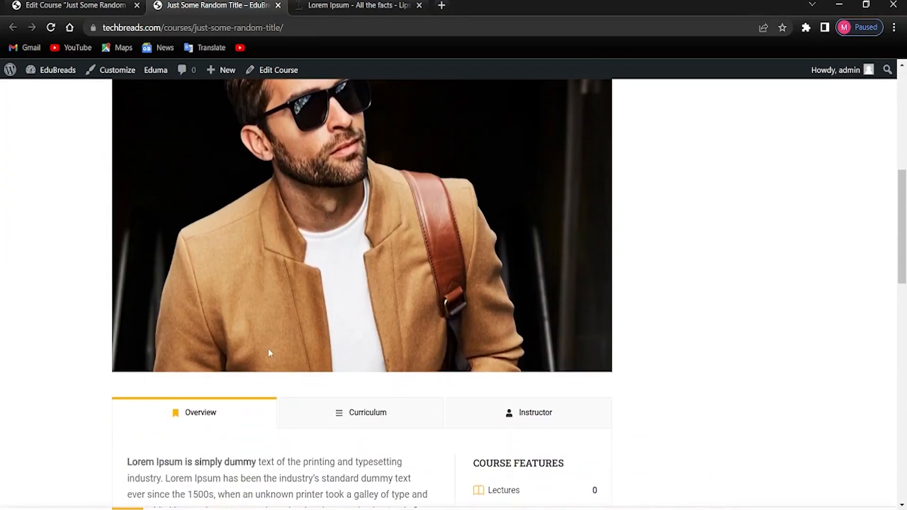
scroll(313, 337, "down", 5)
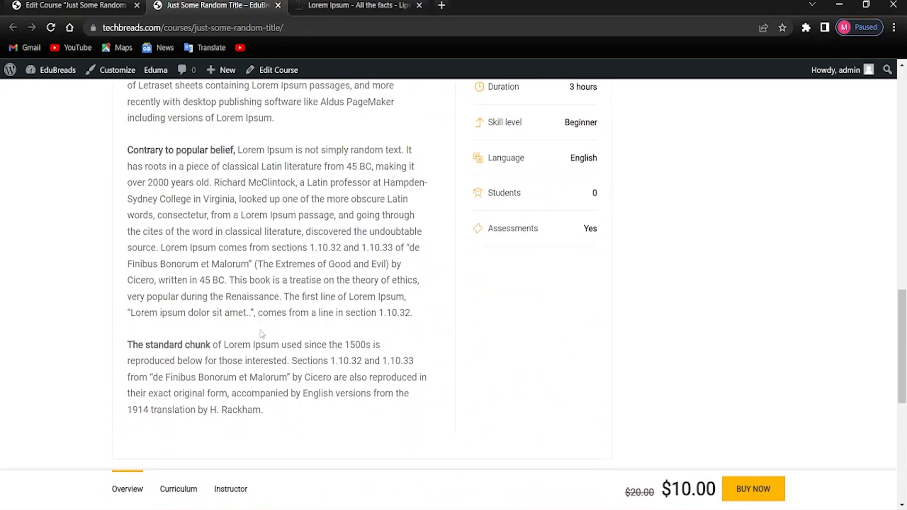
scroll(175, 338, "up", 10)
scroll(173, 335, "up", 5)
left_click(66, 6)
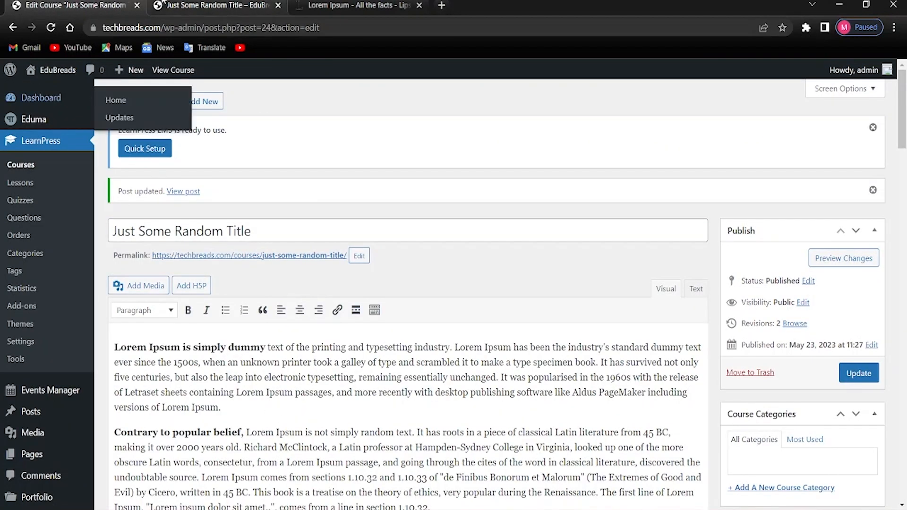
Step: Review the published course page's prices, purchase option, overview text and course features
scroll(175, 76, "down", 4)
left_click(182, 5)
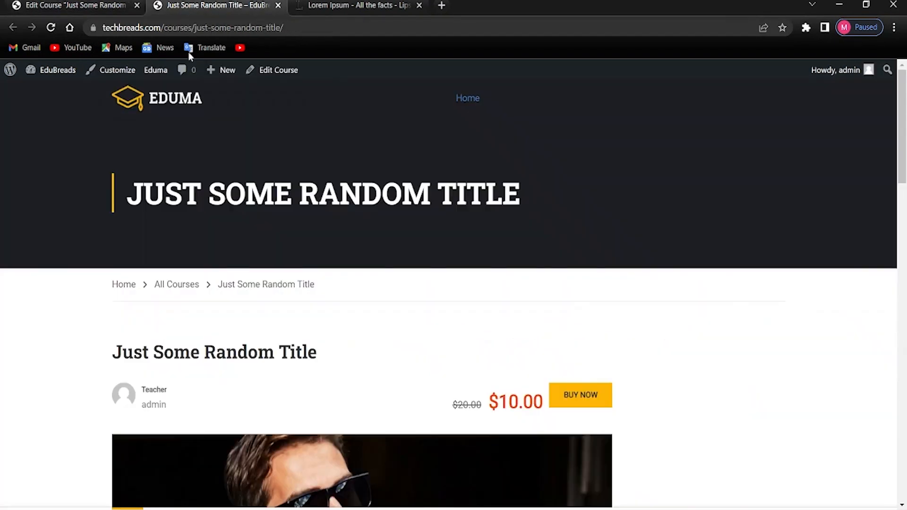
scroll(466, 241, "down", 5)
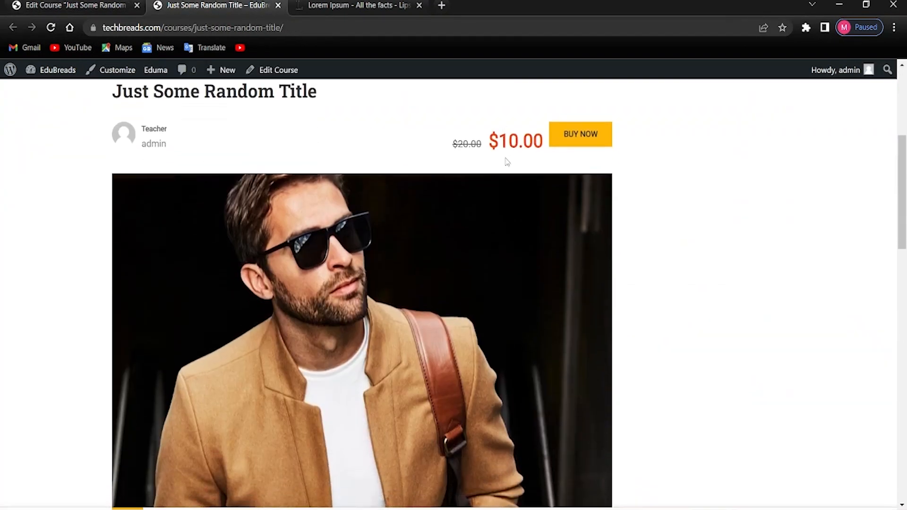
scroll(463, 184, "up", 2)
left_click_drag(457, 226, 464, 227)
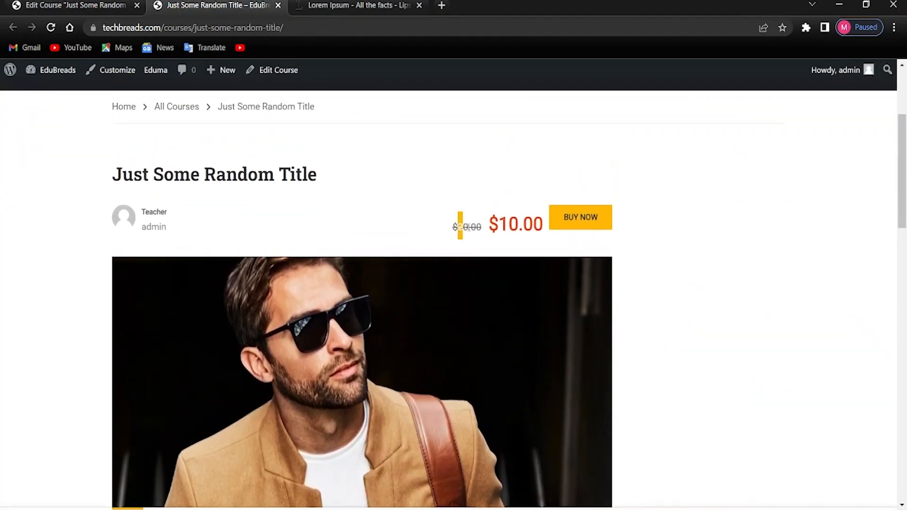
double_click(516, 226)
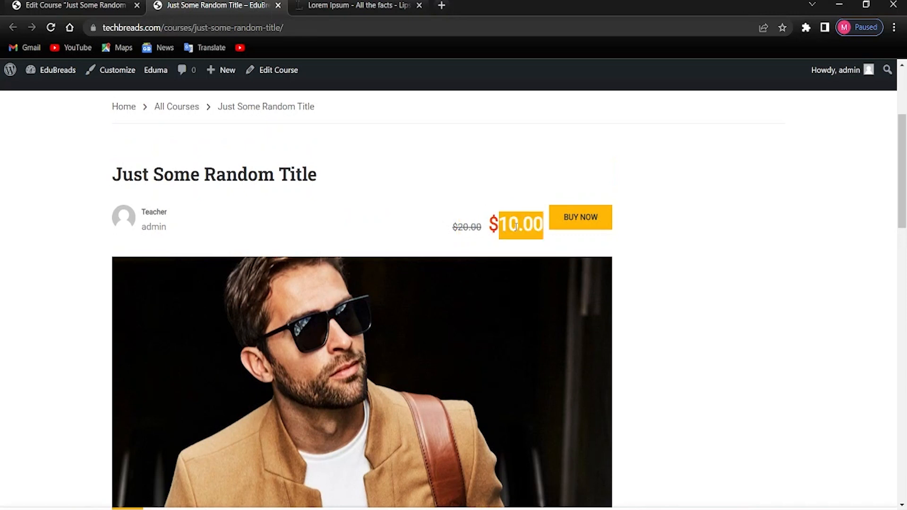
left_click(561, 235)
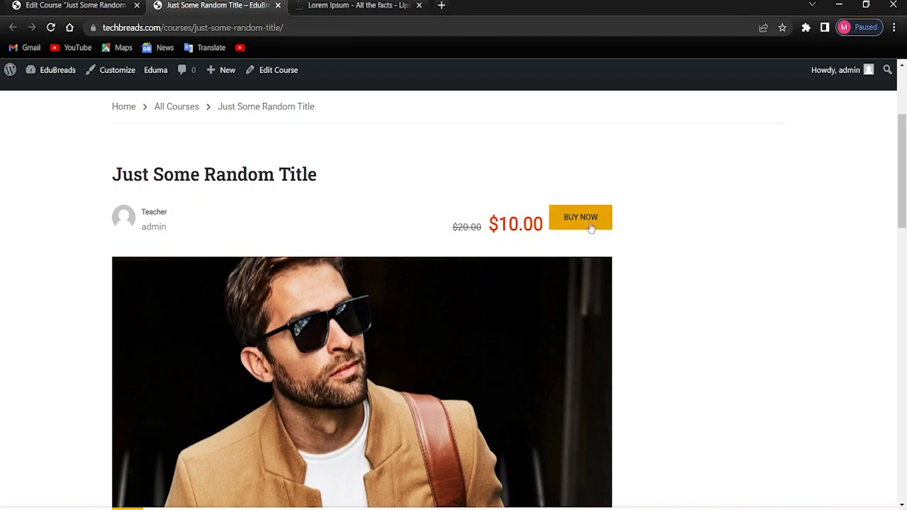
scroll(512, 288, "down", 7)
scroll(422, 368, "down", 3)
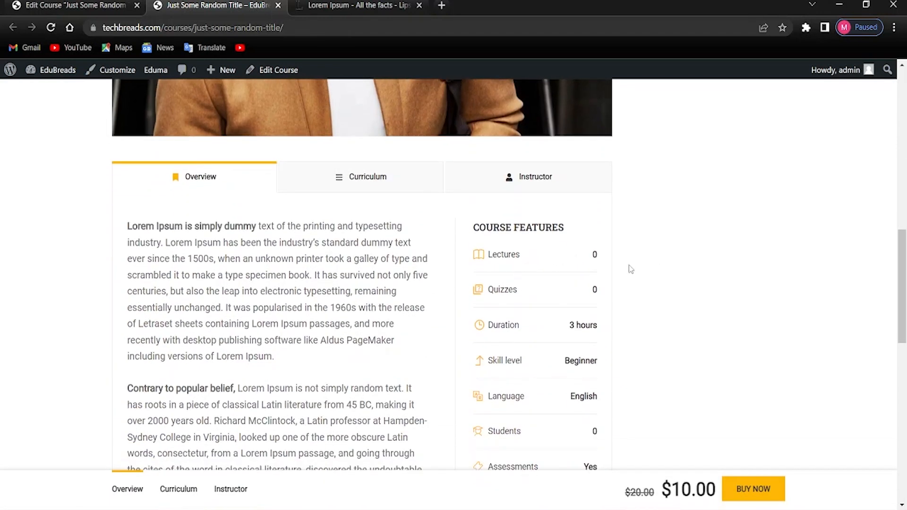
scroll(497, 352, "down", 2)
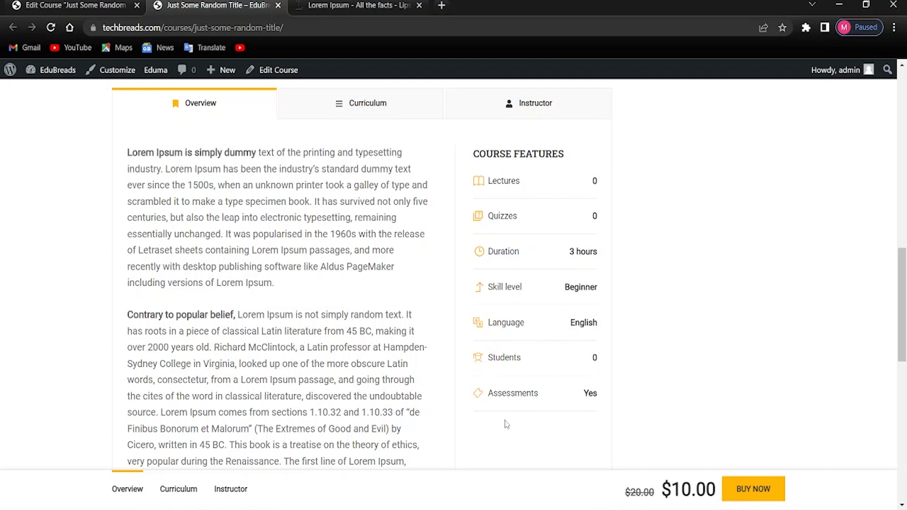
scroll(507, 393, "down", 8)
scroll(165, 435, "up", 10)
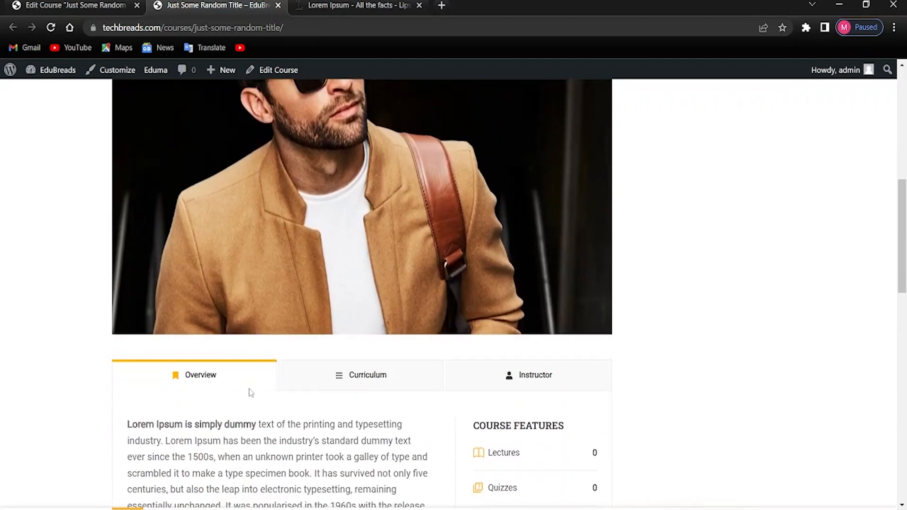
Step: Examine the course page's Curriculum, Instructor and comment sections, and return to the Overview
left_click(325, 383)
scroll(198, 331, "down", 3)
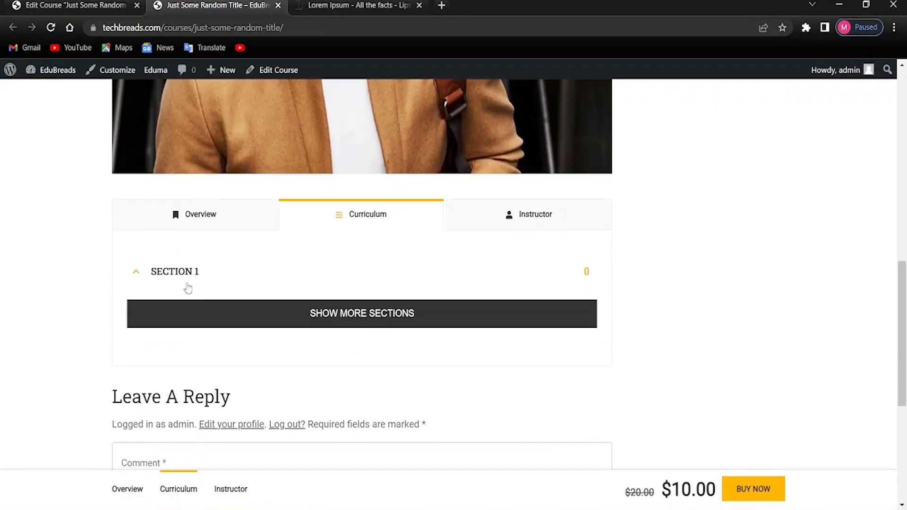
left_click(520, 220)
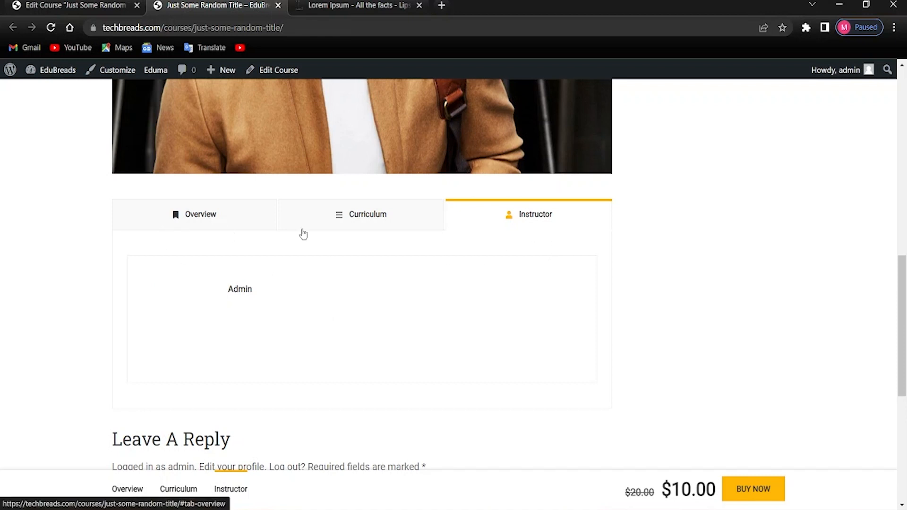
scroll(111, 298, "down", 2)
scroll(221, 357, "down", 5)
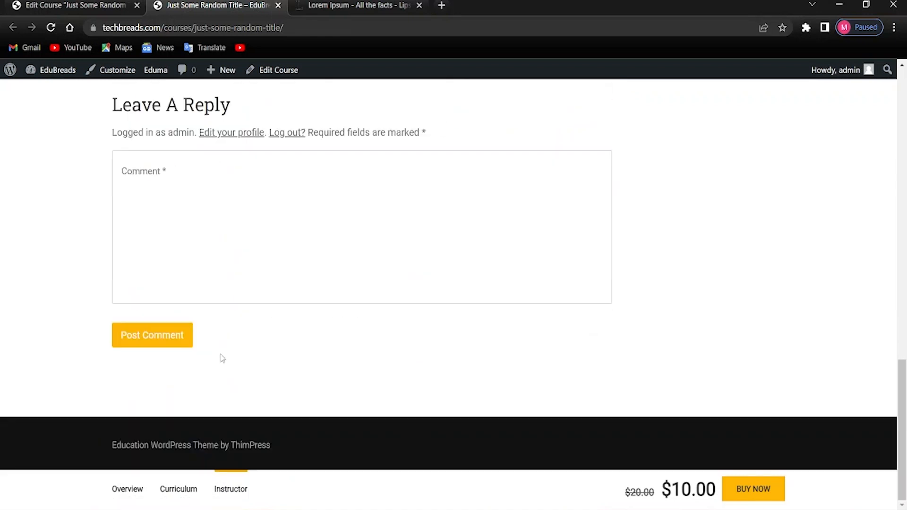
scroll(222, 358, "up", 7)
scroll(204, 359, "down", 3)
left_click(171, 346)
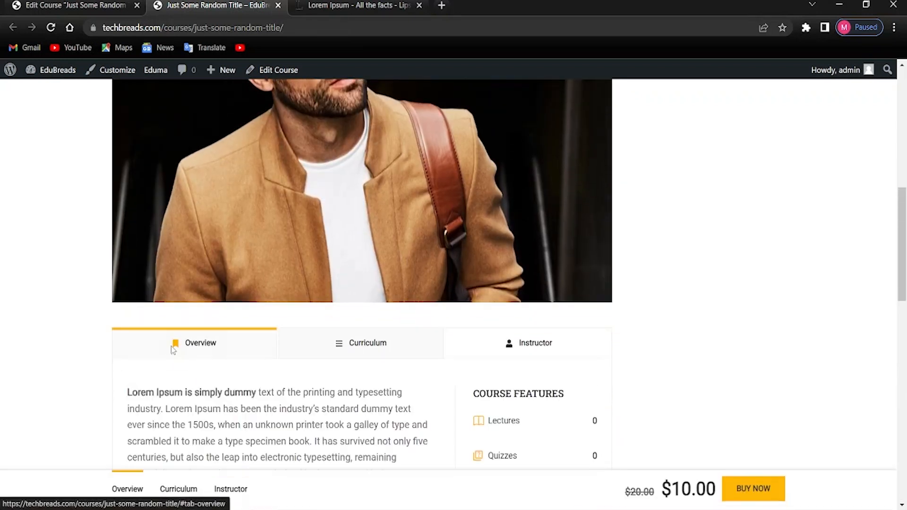
scroll(217, 345, "up", 1)
scroll(236, 354, "down", 8)
scroll(250, 361, "up", 4)
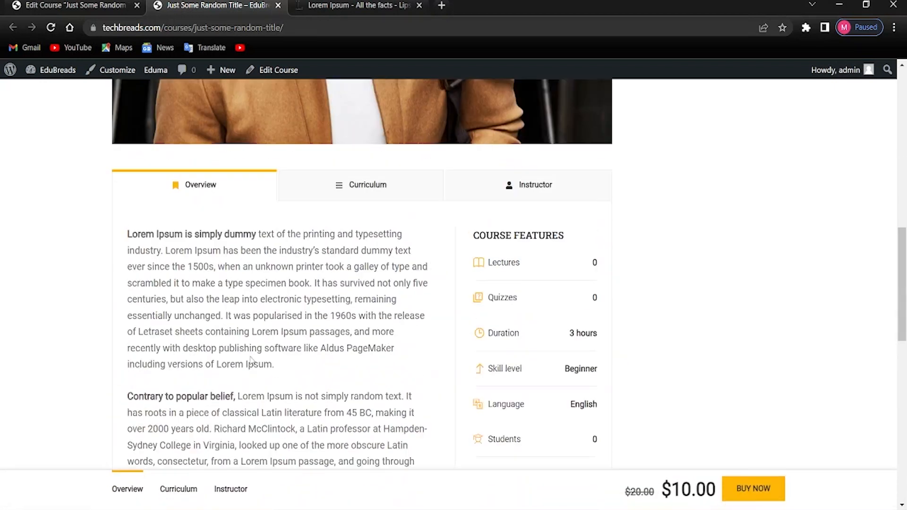
scroll(251, 360, "up", 10)
scroll(452, 352, "down", 3)
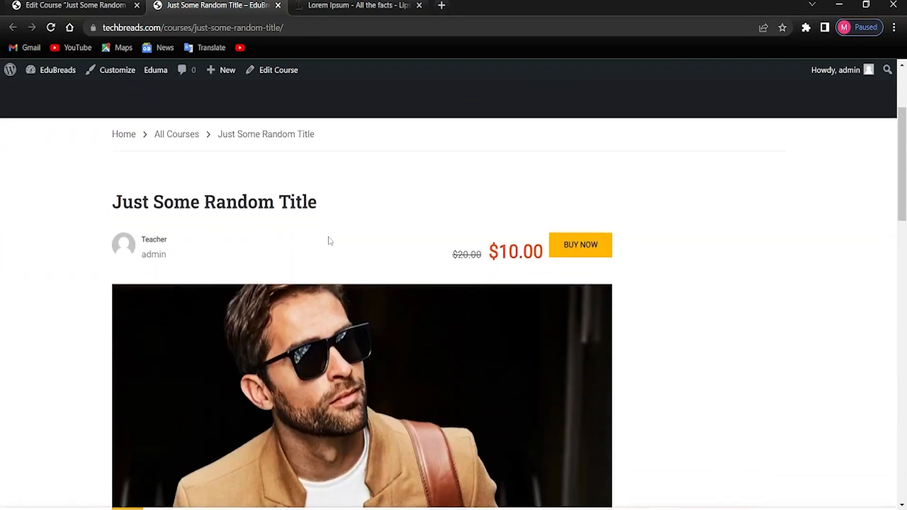
Step: Return to the course editor and create a new LearnPress quiz
left_click(76, 5)
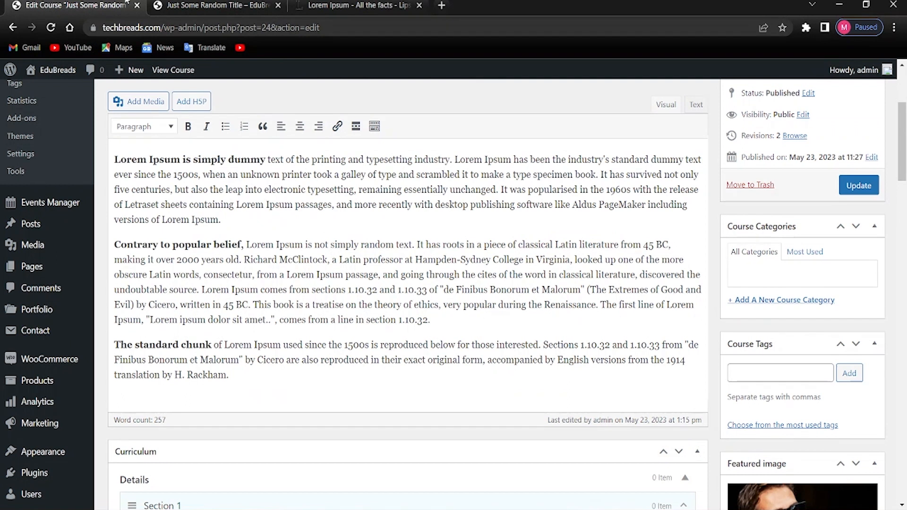
scroll(471, 225, "up", 4)
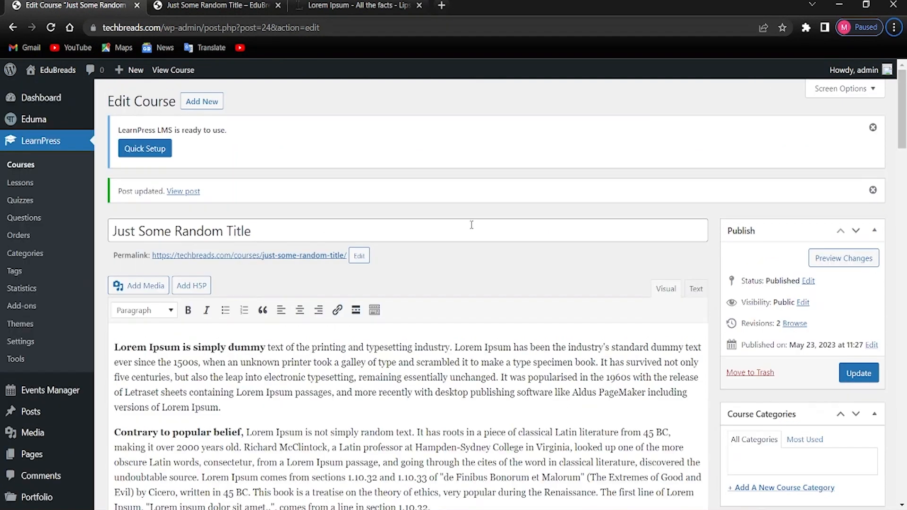
left_click(868, 373)
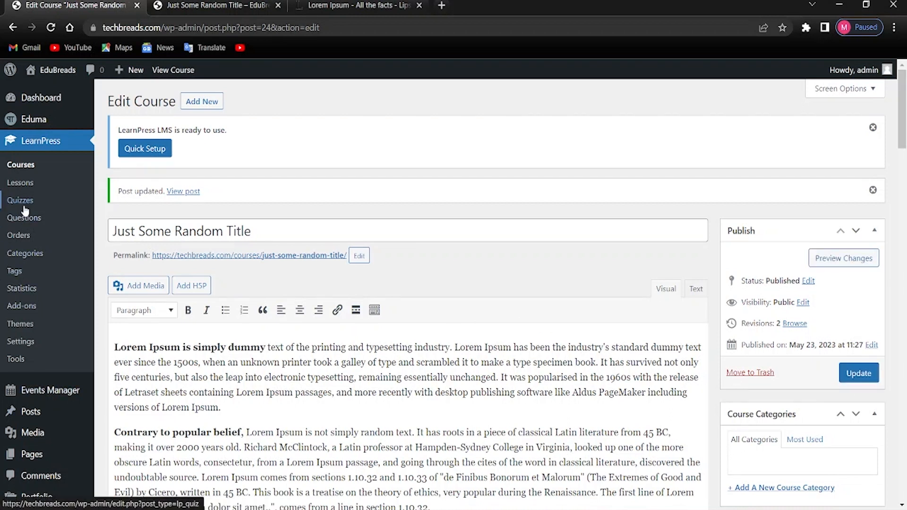
left_click(46, 191)
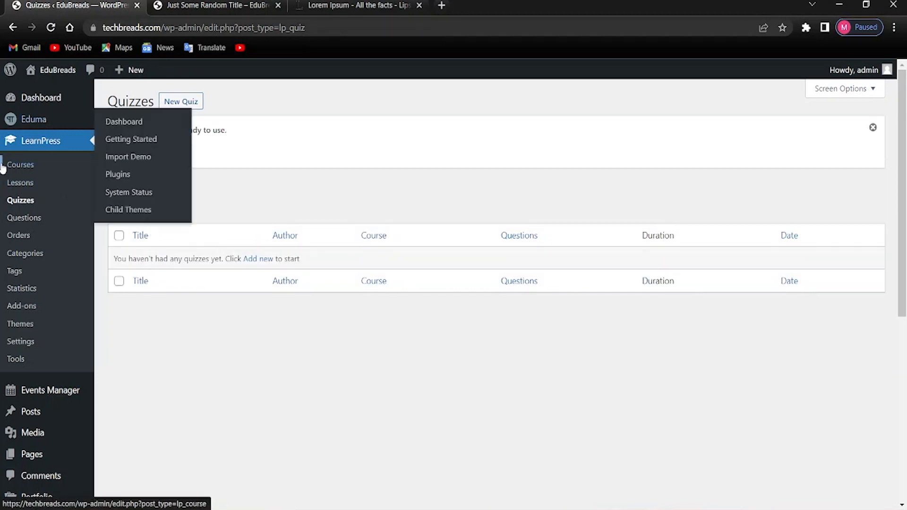
left_click(173, 105)
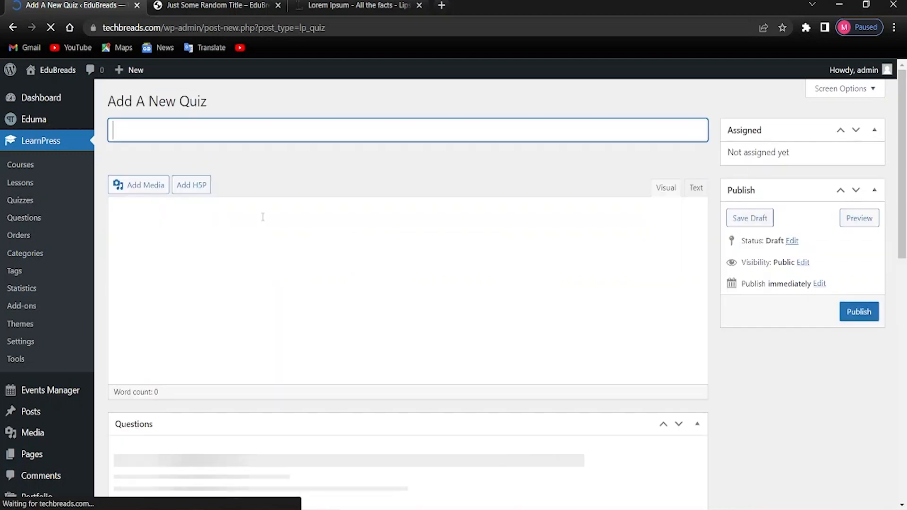
Step: Title the new quiz Q1
scroll(199, 233, "down", 4)
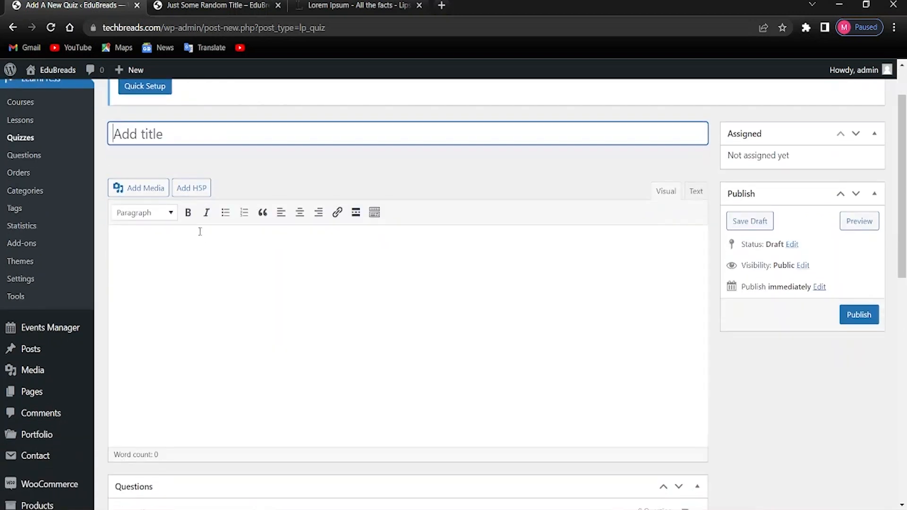
scroll(196, 237, "down", 2)
scroll(198, 237, "up", 7)
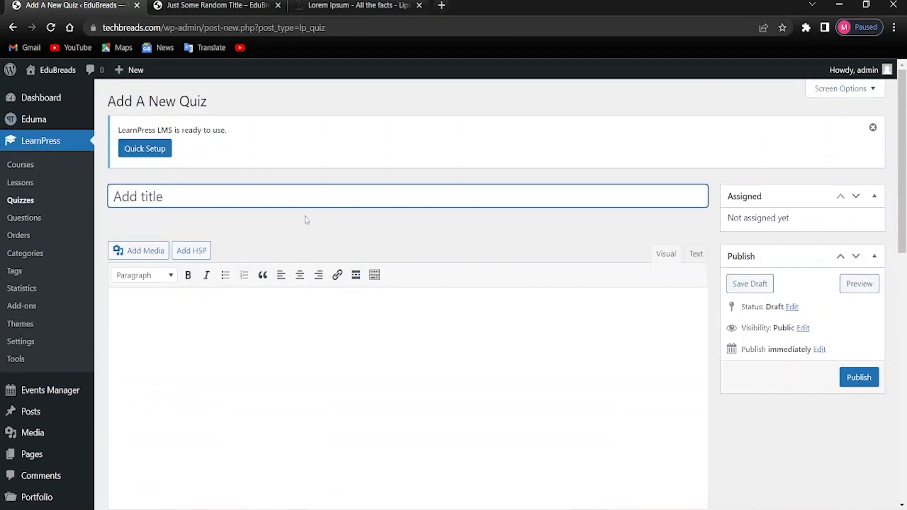
left_click(298, 241)
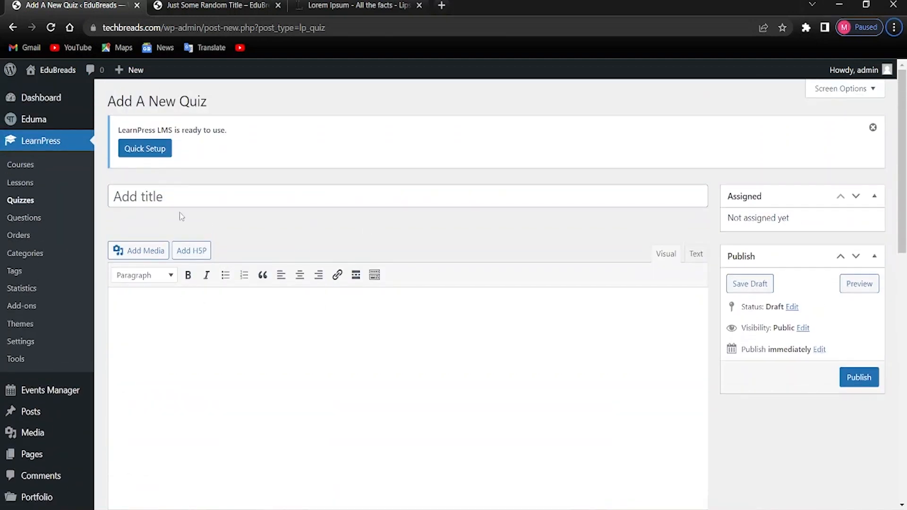
left_click(207, 188)
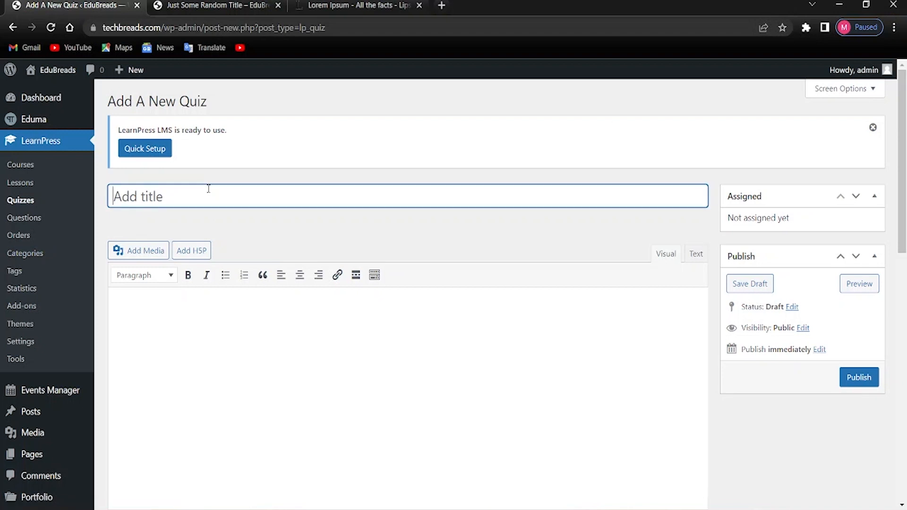
type("Q1")
Step: Copy the "What is Lorem Ipsum?" paragraph from lipsum.com, dismissing the ad-support notice
left_click(170, 356)
left_click(340, 5)
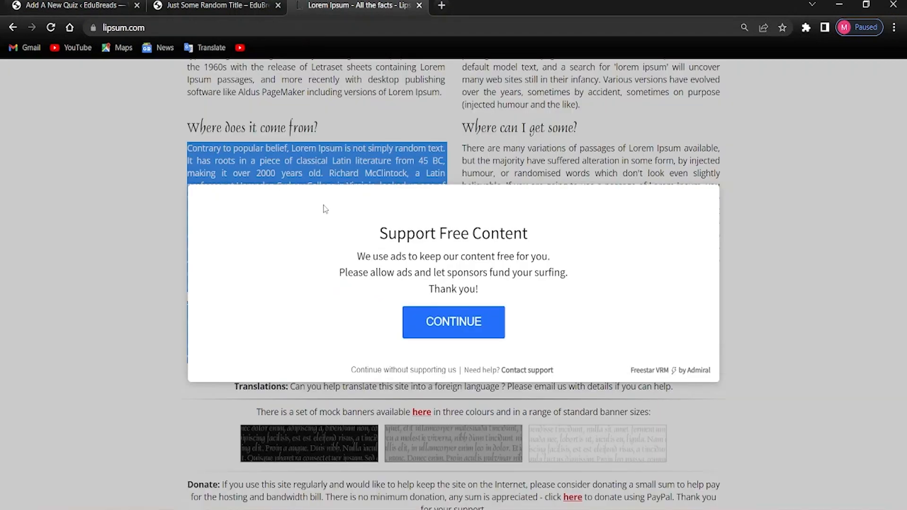
left_click(483, 321)
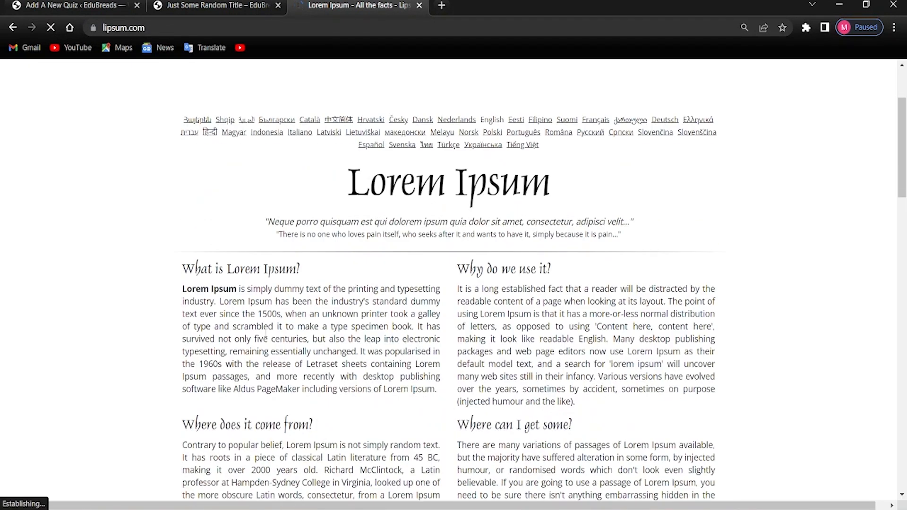
left_click_drag(181, 287, 433, 402)
key("ctrl+c")
right_click(417, 376)
left_click(427, 383)
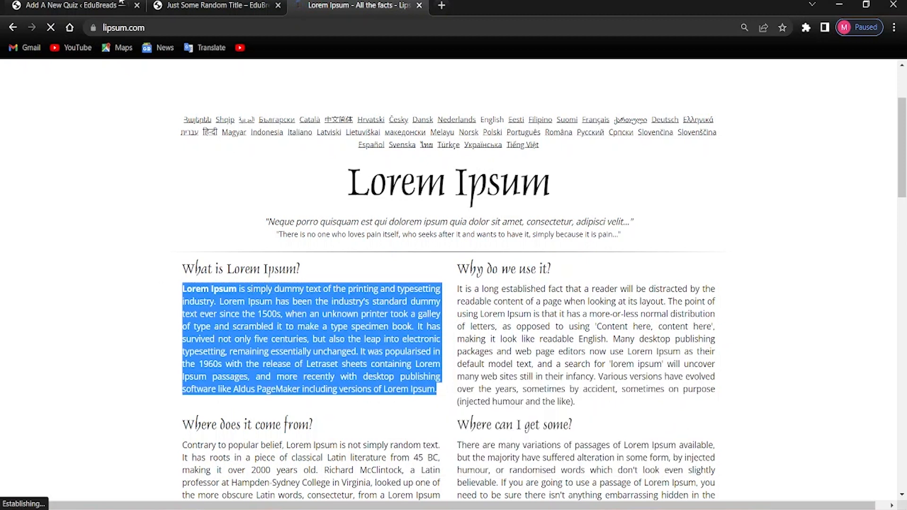
Step: Paste the copied Lorem Ipsum paragraph into the quiz's description
left_click(121, 5)
right_click(176, 304)
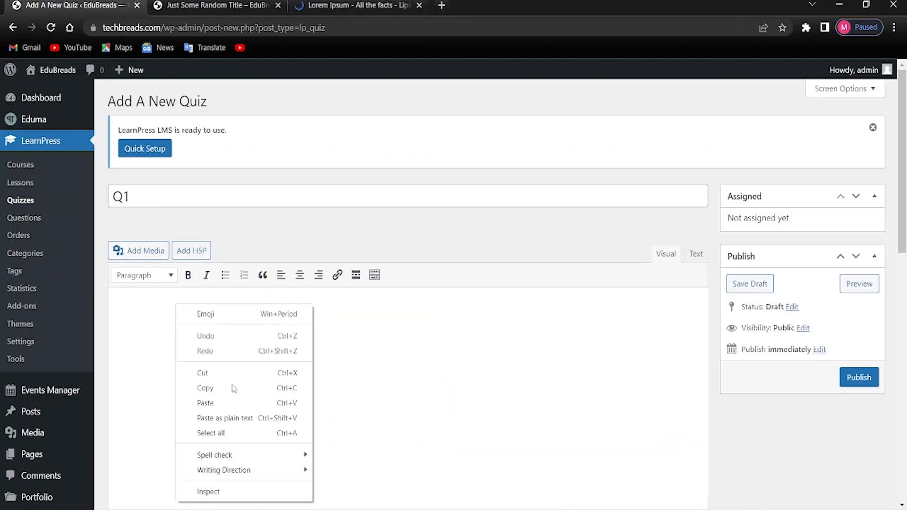
left_click(230, 402)
Step: Add the question "What is WordPress?" to the quiz as a Single Choice question
scroll(239, 263, "down", 4)
scroll(236, 259, "down", 1)
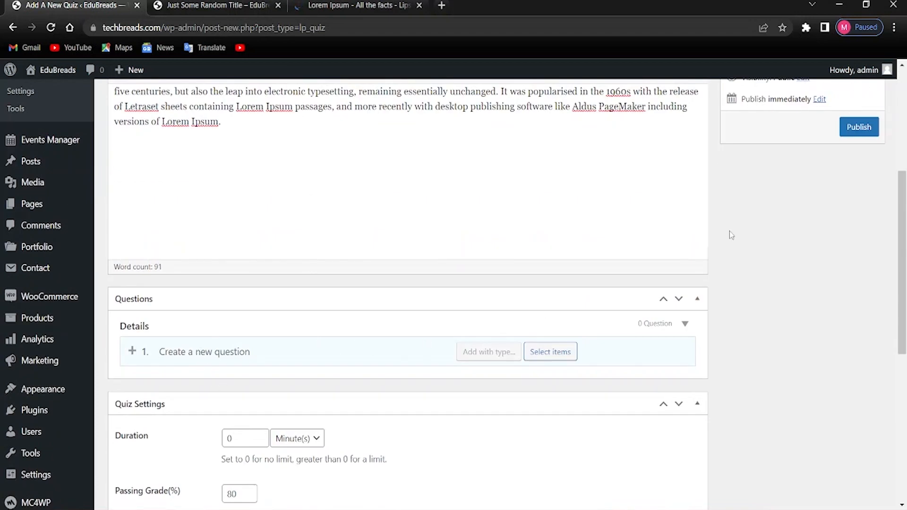
type("W")
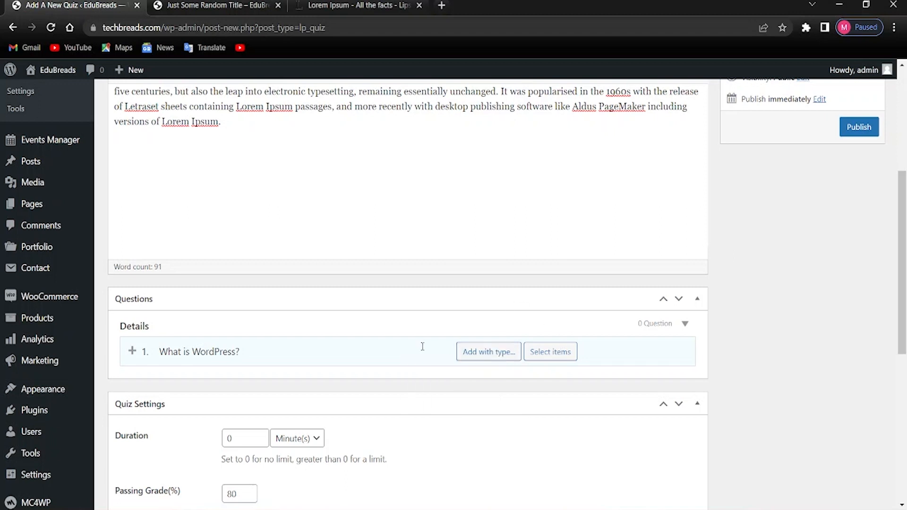
mouse_move(489, 351)
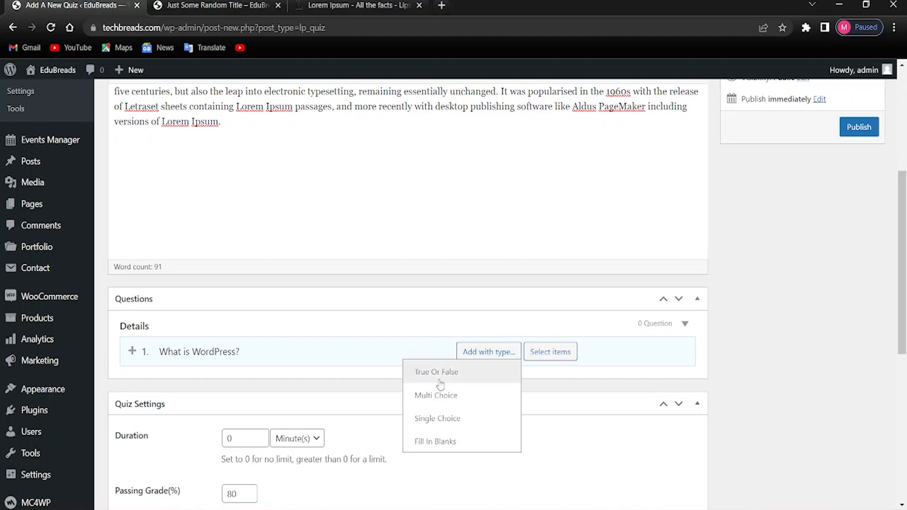
left_click(436, 402)
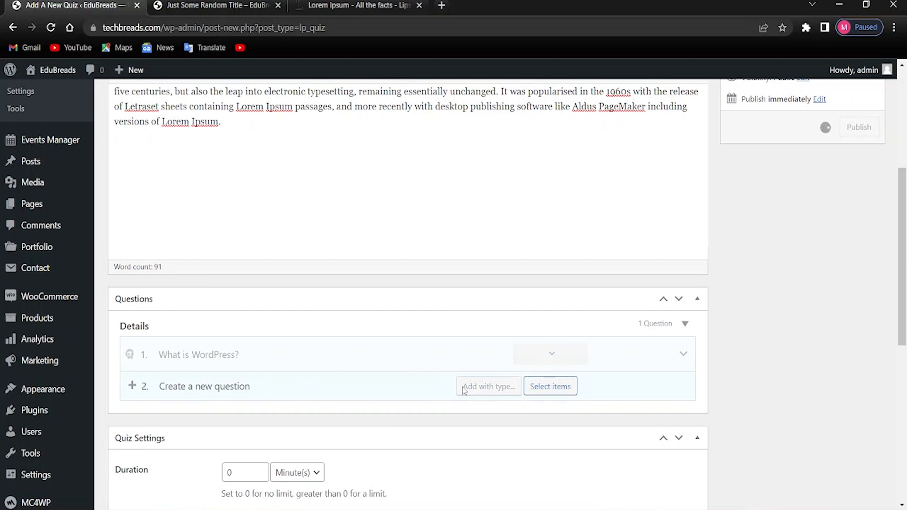
Step: Examine the WordPress question's answer options and its description, points and hint settings
scroll(308, 332, "down", 3)
scroll(308, 350, "up", 2)
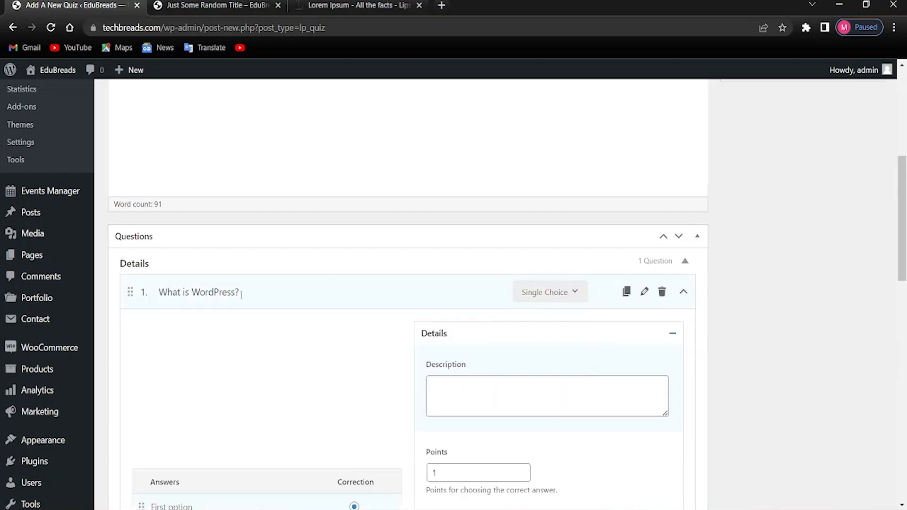
scroll(392, 331, "down", 4)
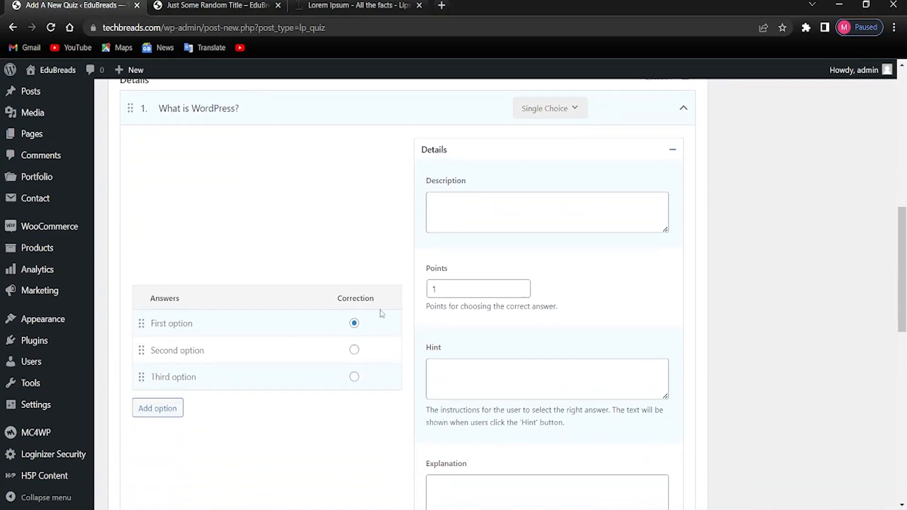
scroll(382, 313, "up", 3)
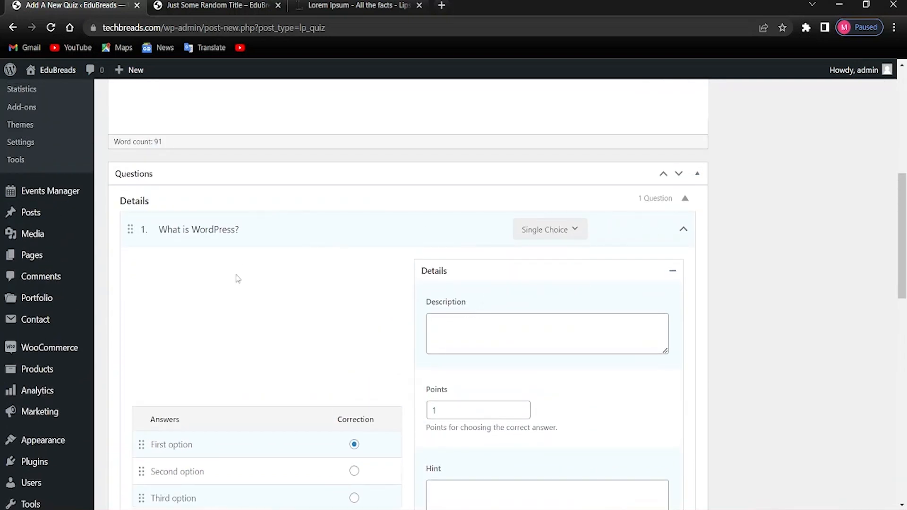
scroll(356, 300, "down", 3)
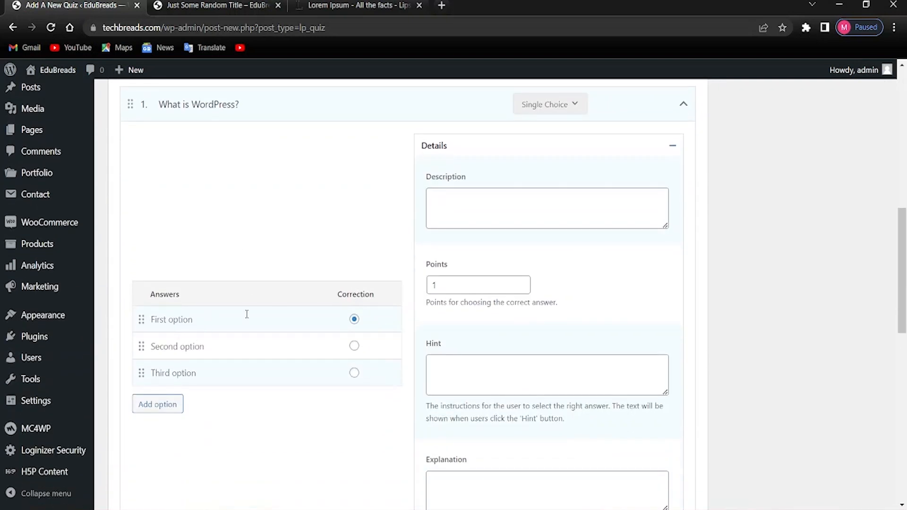
Step: Add a fourth answer option to the question "What is WordPress?"
left_click(165, 405)
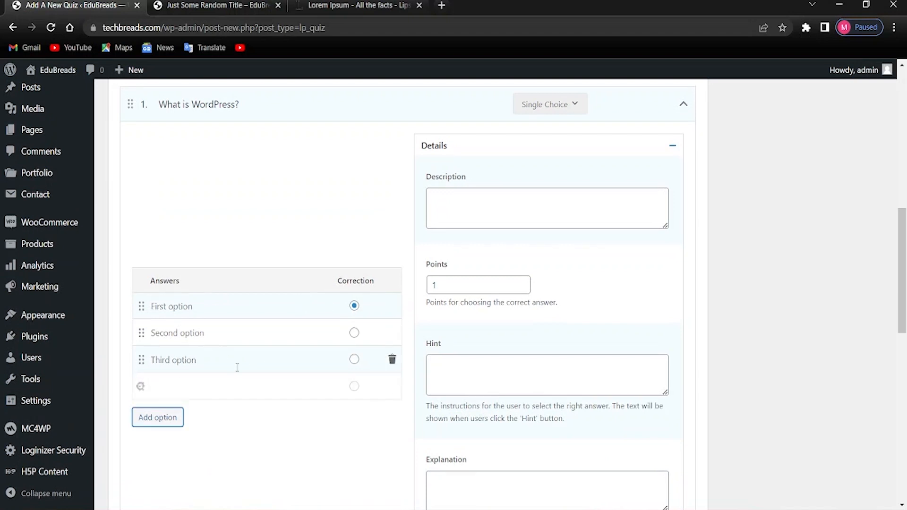
scroll(173, 391, "up", 3)
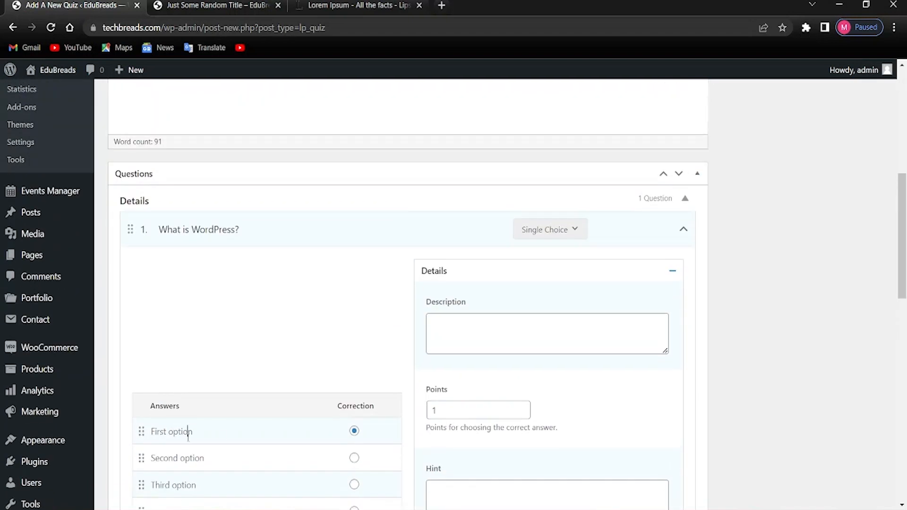
scroll(255, 370, "down", 2)
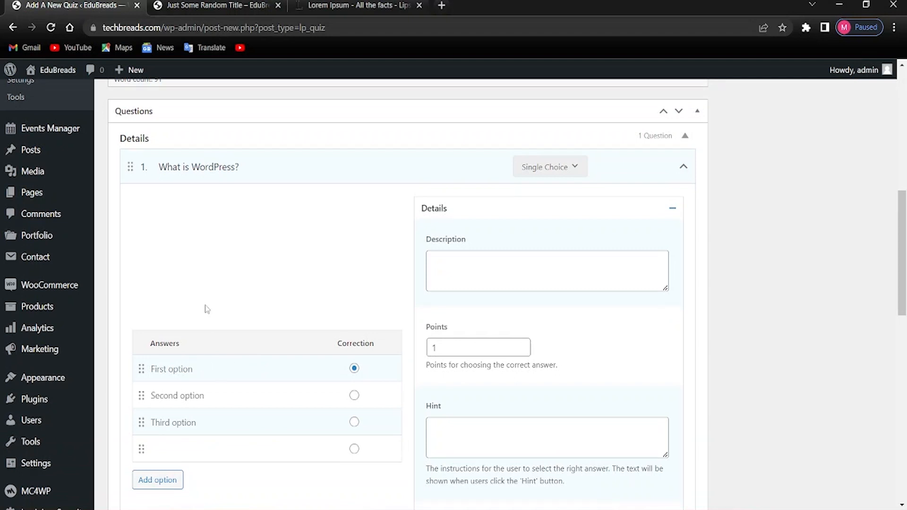
Step: Change the text of the question's first answer option to "Theme"
key("BackSpace")
key("BackSpace")
key("BackSpace")
key("BackSpace")
key("BackSpace")
key("BackSpace")
key("BackSpace")
key("BackSpace")
key("BackSpace")
key("BackSpace")
type("Theme")
Step: Change the second answer option to "Plugin" and the third to "Tool"
left_click_drag(207, 396, 121, 397)
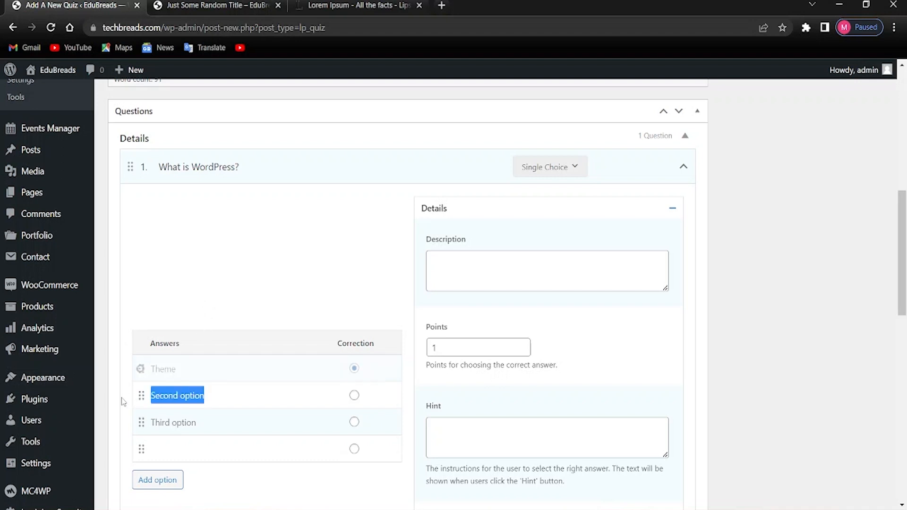
key("BackSpace")
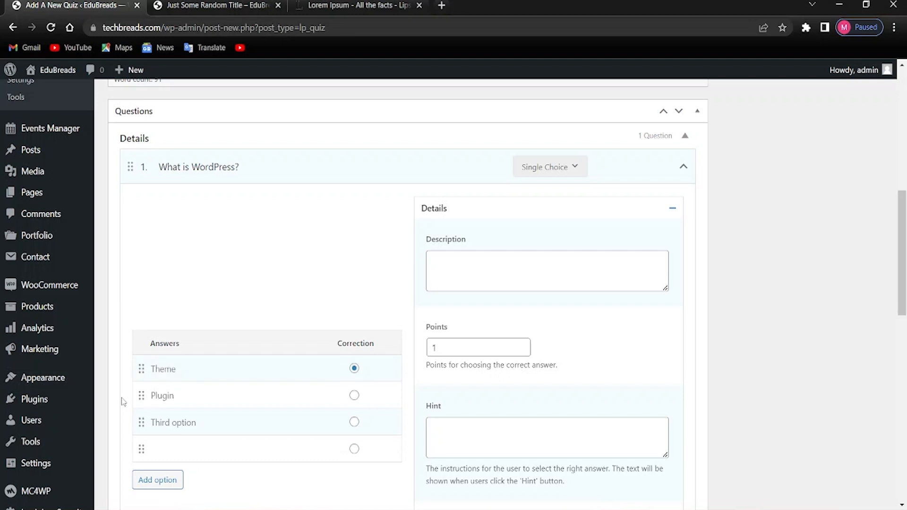
left_click_drag(219, 423, 105, 433)
key("BackSpace")
type("Tool")
Step: Enter "Website Builder" as the fourth answer option and mark it as the correct answer
left_click(193, 444)
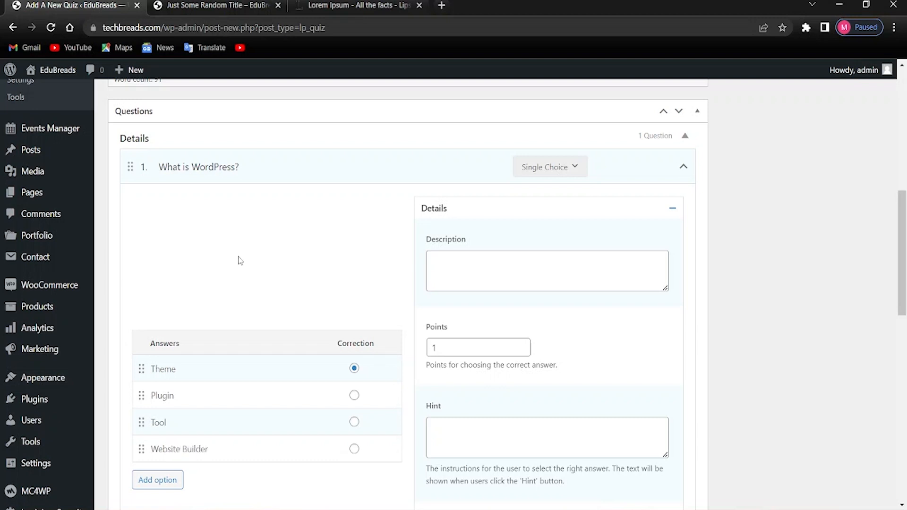
left_click(310, 492)
left_click(354, 449)
Step: Examine the quiz settings, including duration, passing grade, negative marking, retake, pagination and review options
scroll(319, 488, "down", 4)
scroll(329, 482, "up", 3)
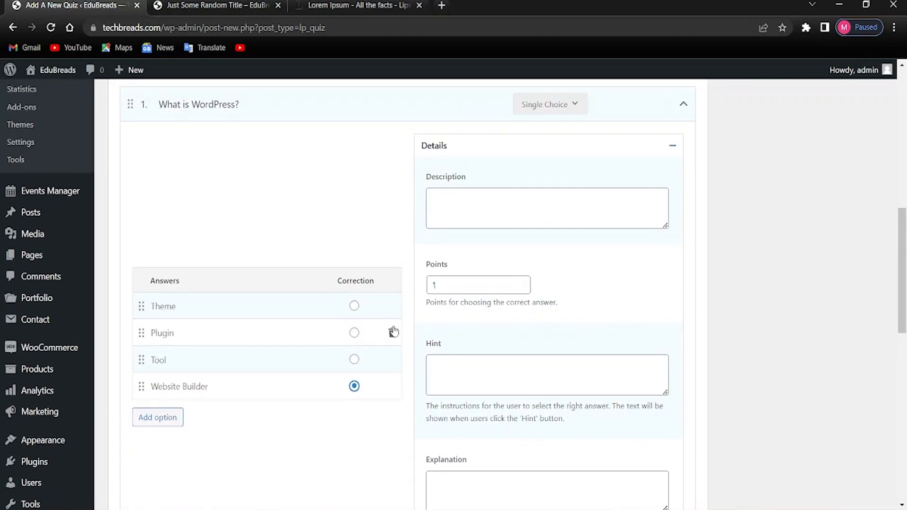
scroll(408, 321, "down", 8)
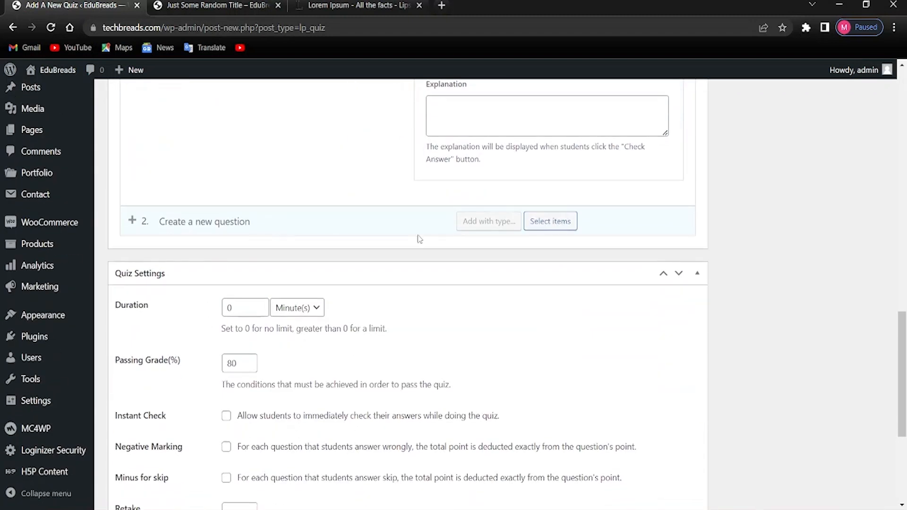
scroll(108, 338, "down", 1)
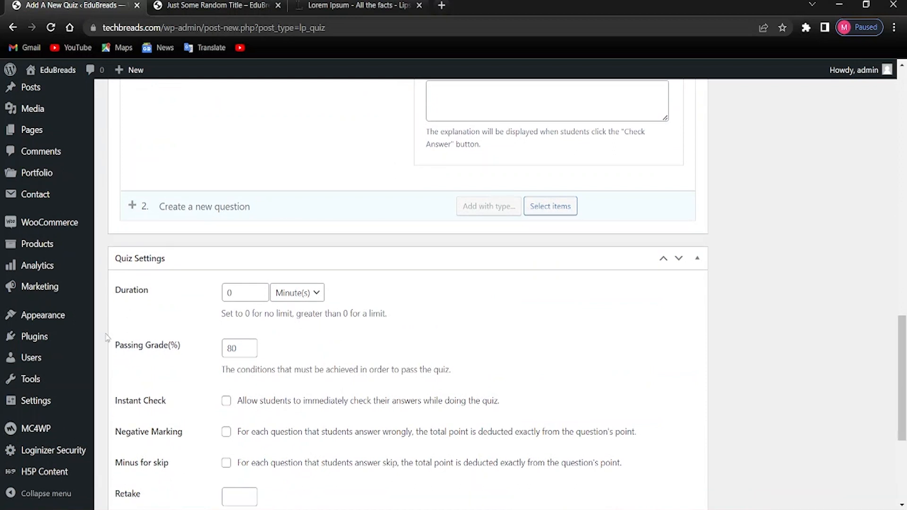
scroll(118, 326, "down", 3)
scroll(242, 330, "down", 2)
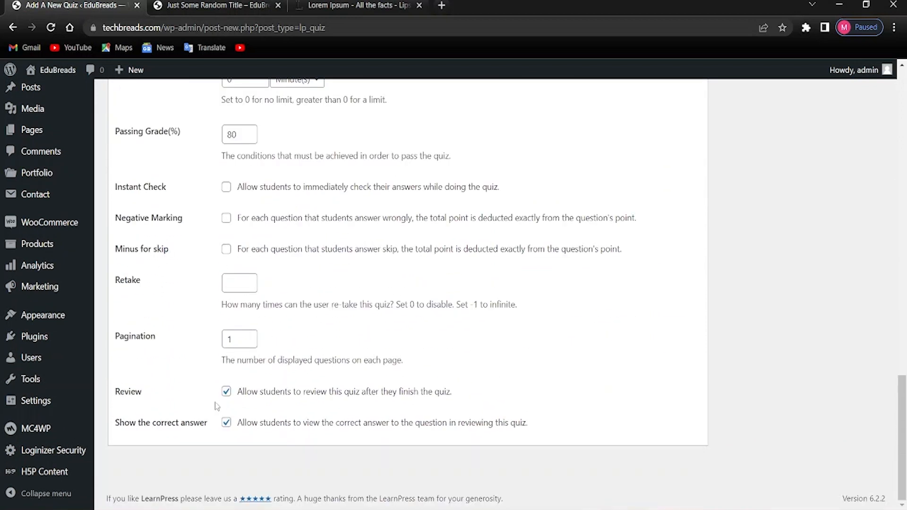
scroll(269, 336, "up", 3)
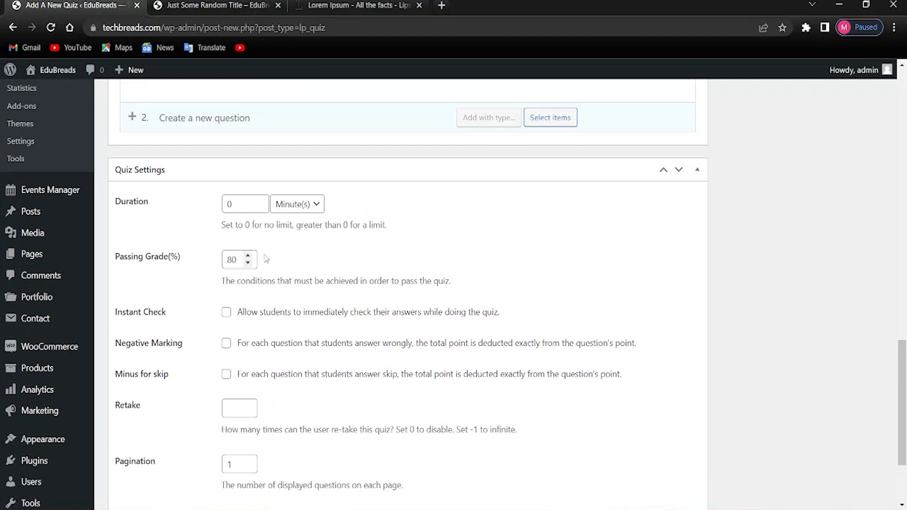
scroll(145, 374, "down", 3)
scroll(477, 347, "up", 12)
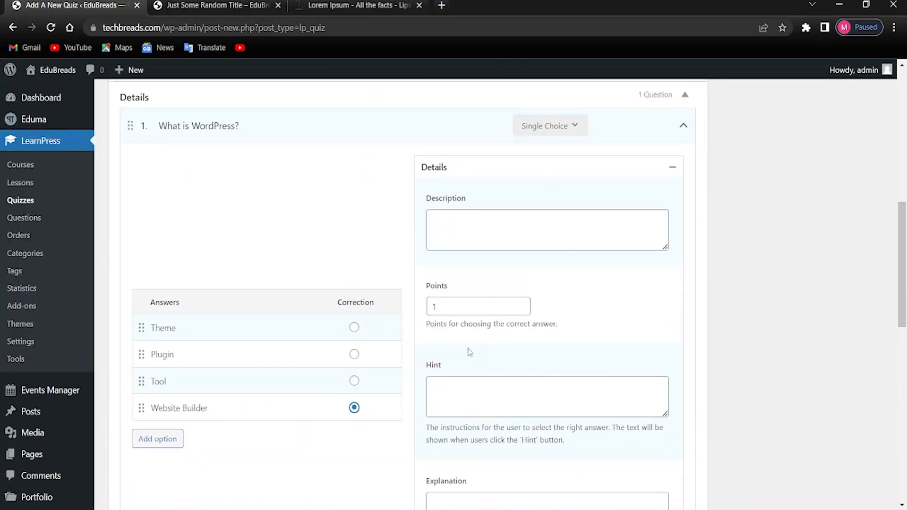
Step: Publish the quiz Q1
scroll(477, 346, "up", 15)
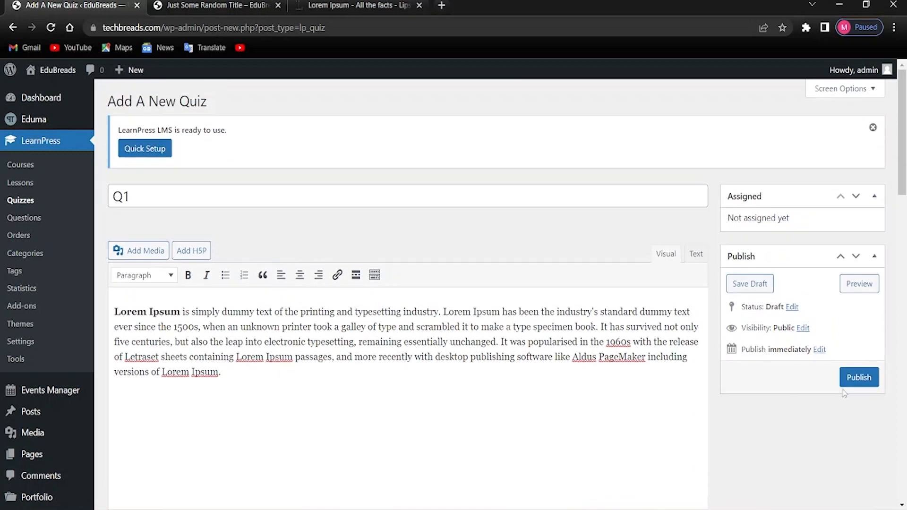
left_click(858, 378)
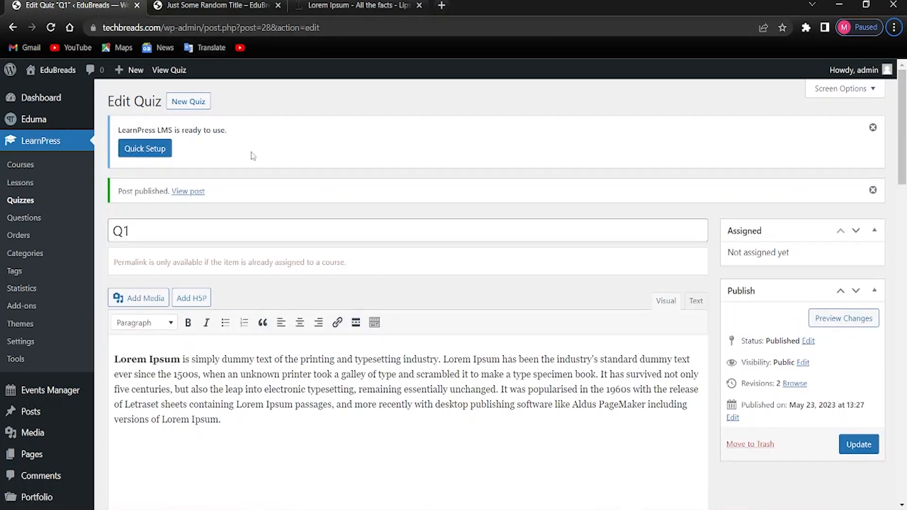
Step: View the published quiz's page in a new browser tab, then return to the quiz editor and close that tab
right_click(188, 192)
left_click(219, 200)
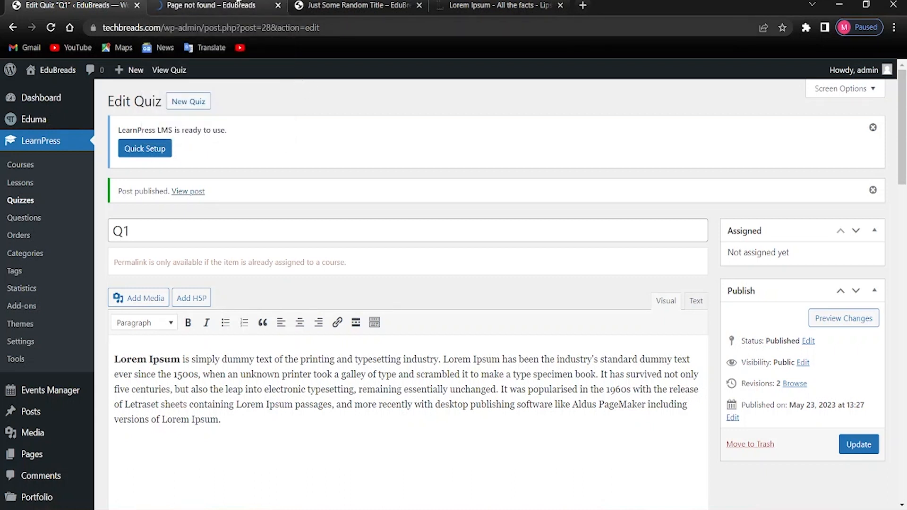
left_click(211, 6)
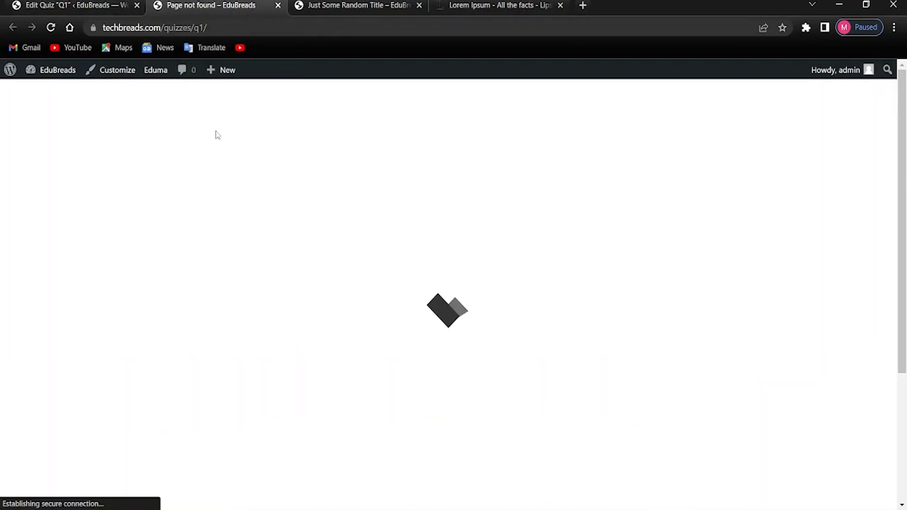
scroll(399, 335, "down", 4)
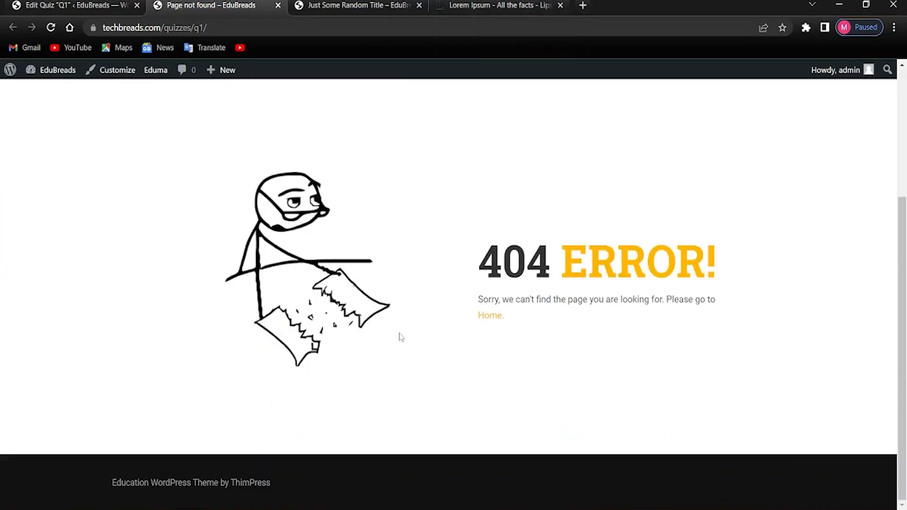
scroll(392, 348, "up", 4)
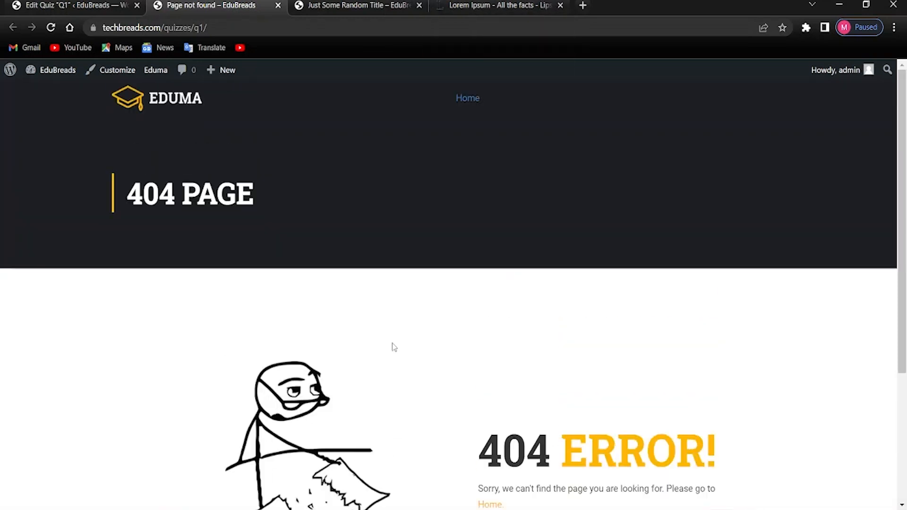
scroll(516, 480, "down", 2)
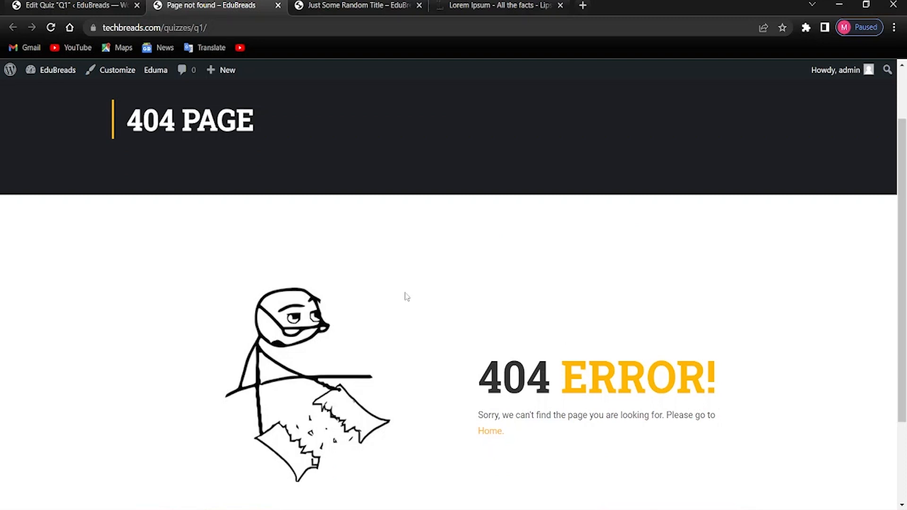
left_click(94, 4)
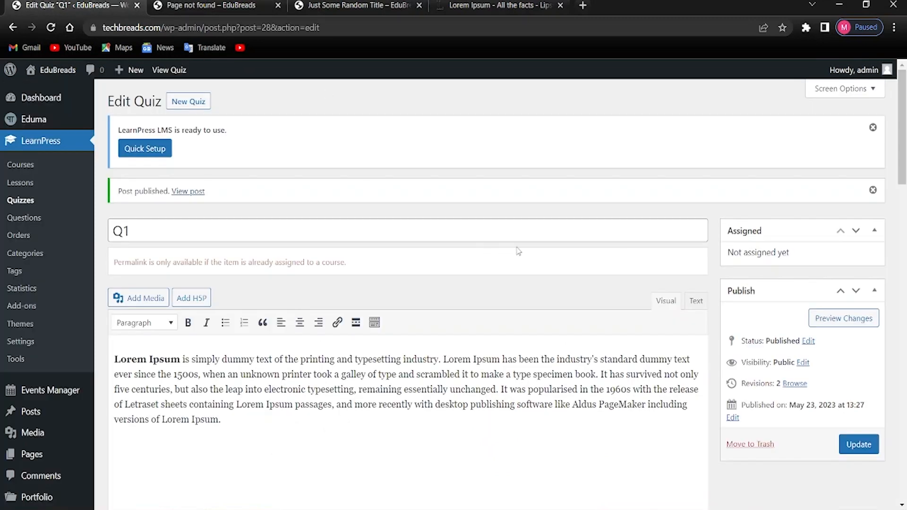
left_click(277, 6)
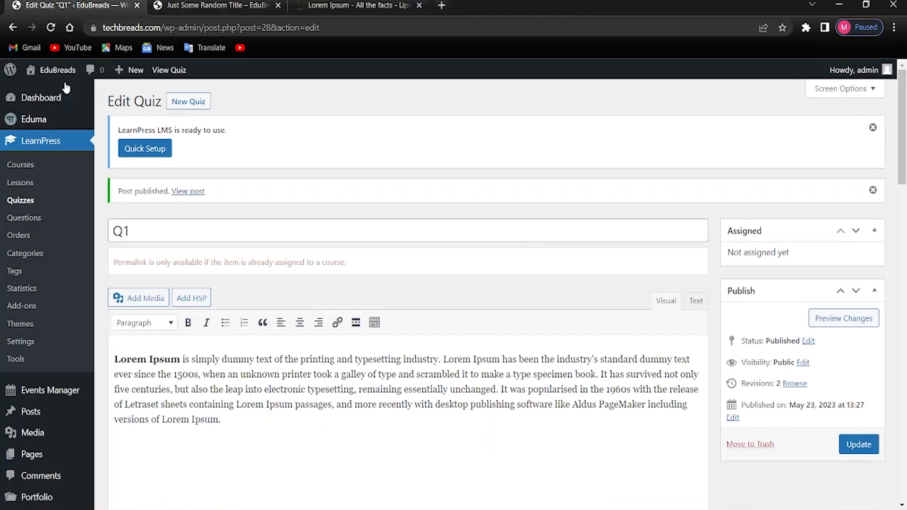
Step: Review the published quiz's description, question and answer options in the editor
scroll(306, 283, "down", 4)
scroll(296, 296, "down", 3)
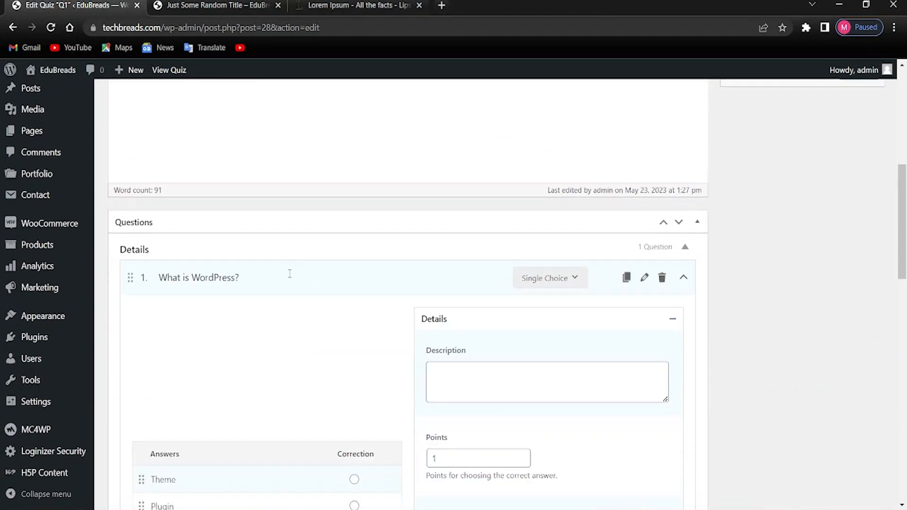
scroll(298, 298, "up", 3)
scroll(756, 292, "up", 2)
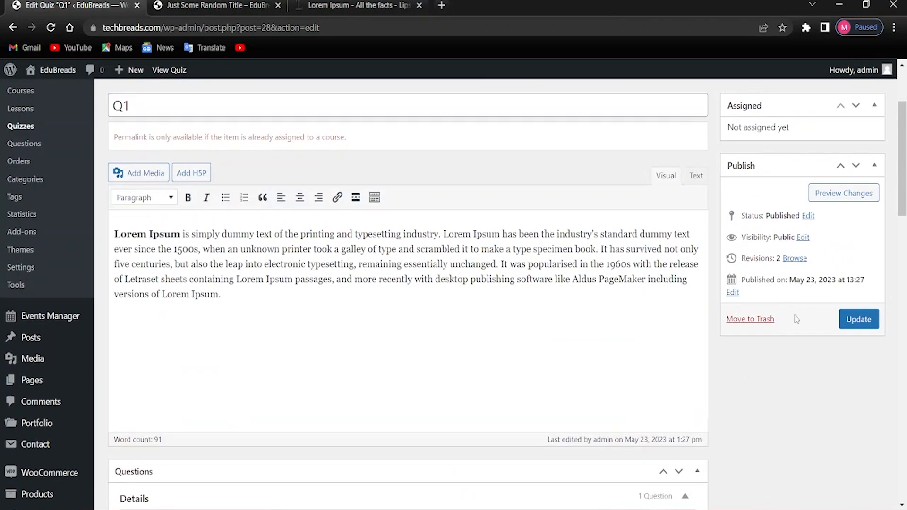
scroll(431, 330, "down", 6)
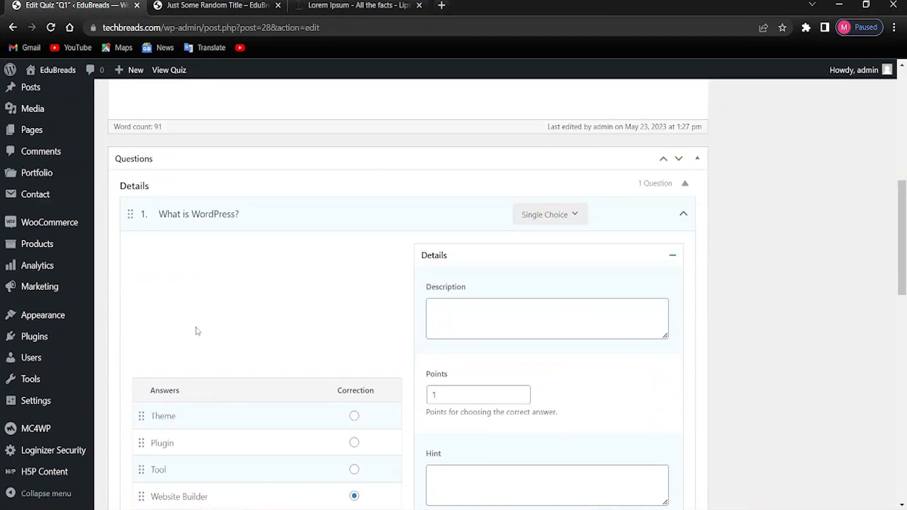
scroll(456, 359, "up", 8)
key("alt")
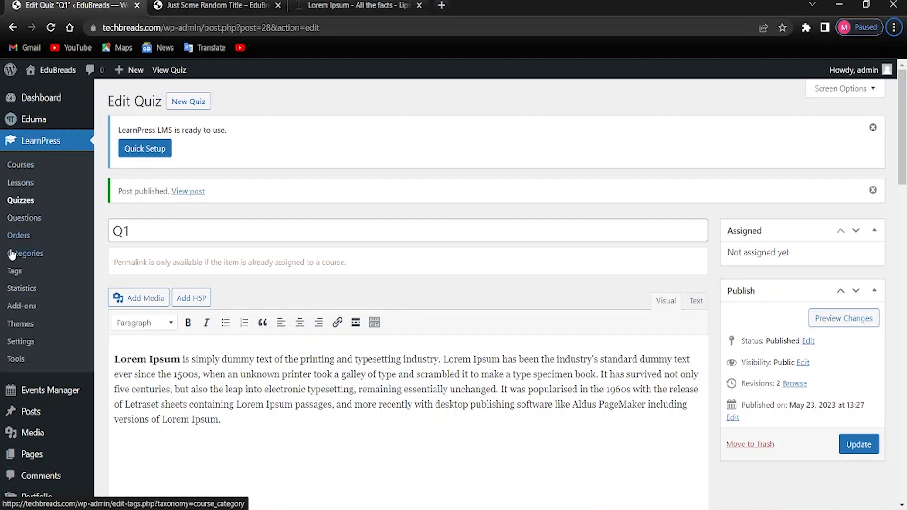
Step: Review the page, currency and other options in the general LearnPress settings and save them
left_click(22, 341)
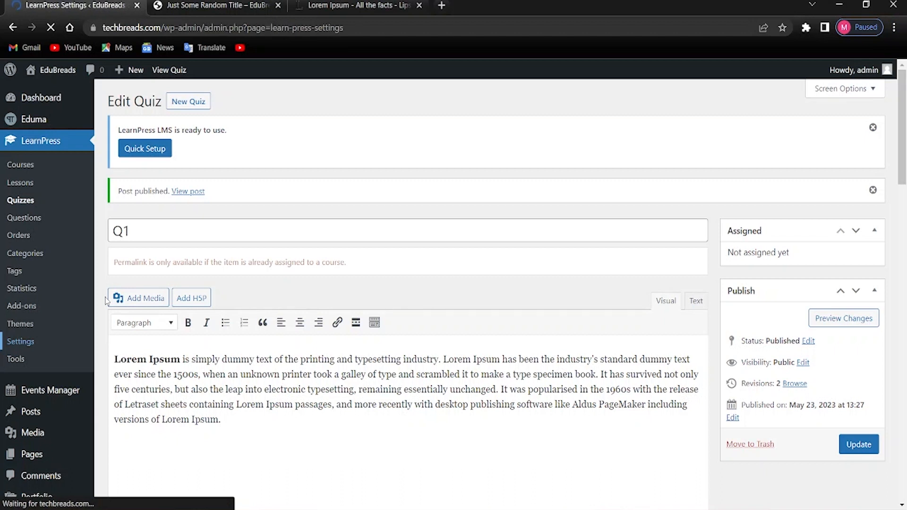
scroll(225, 373, "down", 4)
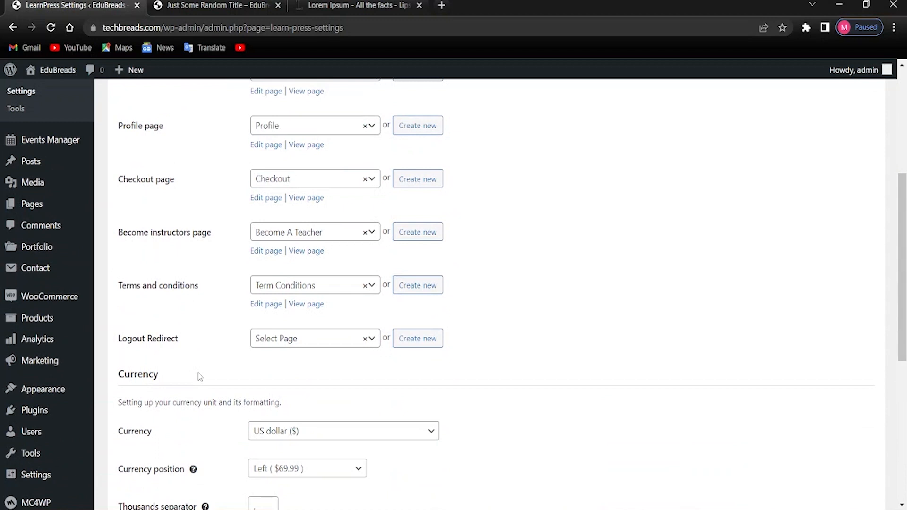
scroll(173, 362, "down", 3)
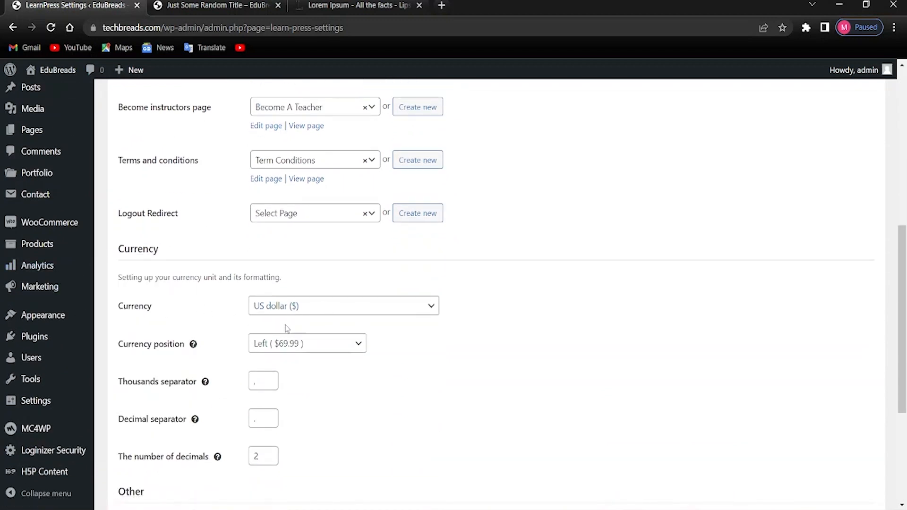
scroll(295, 354, "down", 3)
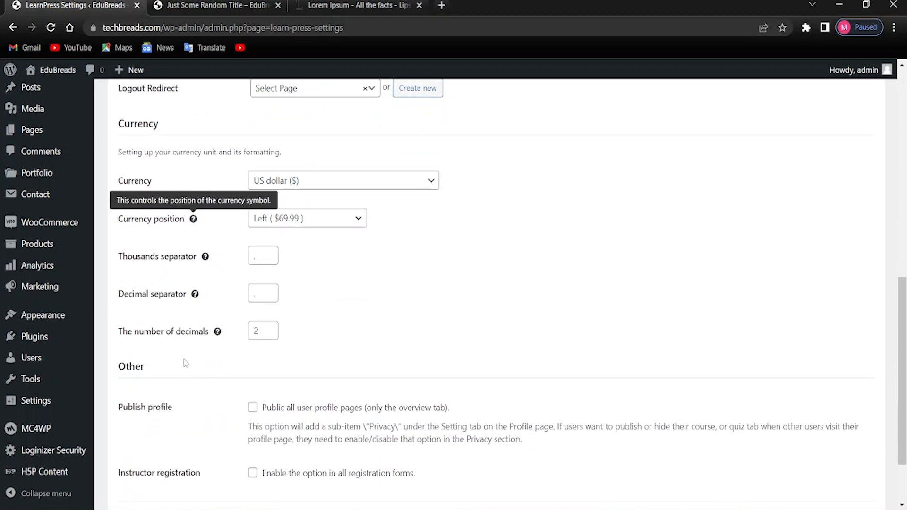
scroll(239, 283, "down", 3)
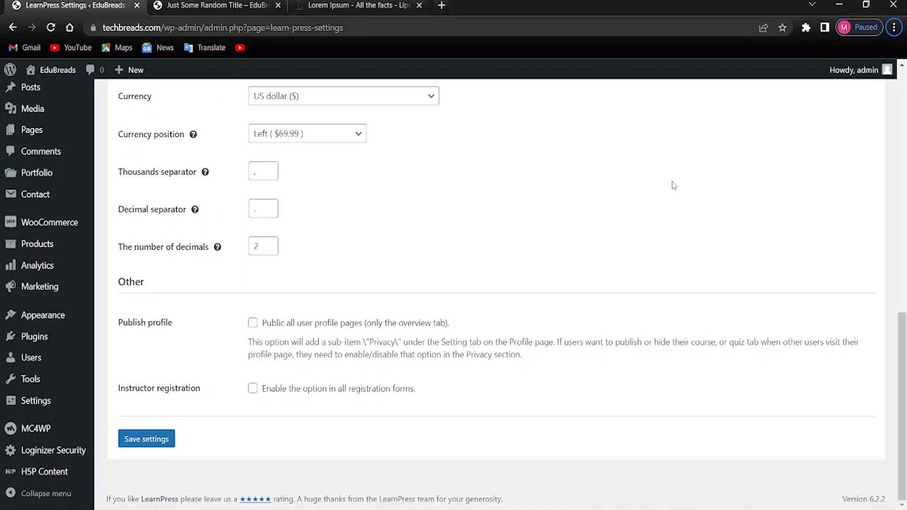
scroll(644, 344, "up", 1)
scroll(644, 343, "down", 1)
left_click(159, 434)
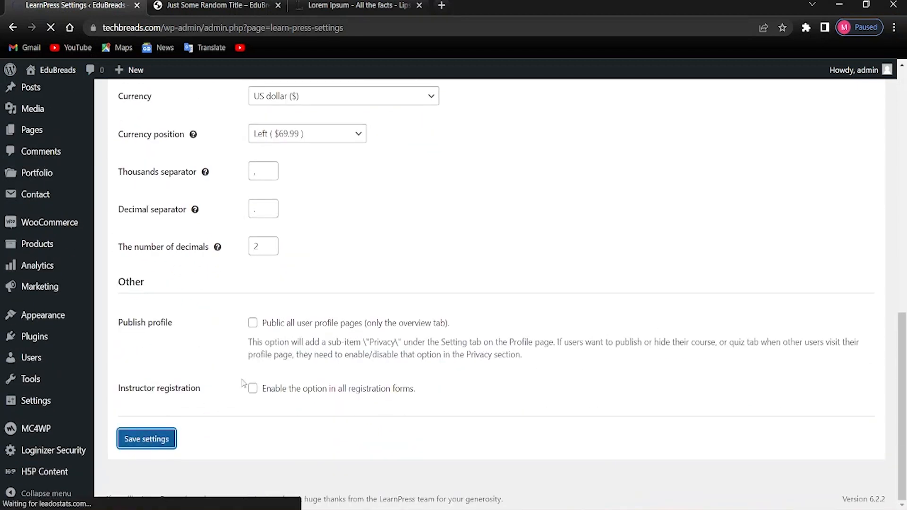
Step: Examine the LearnPress course settings, including course review, auto start, archive layout, courses per page and thumbnail dimensions
scroll(242, 383, "up", 12)
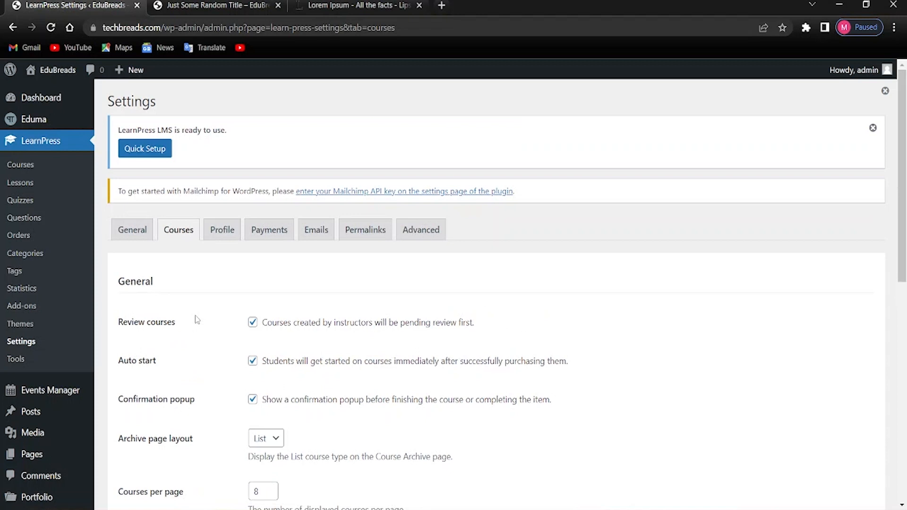
scroll(305, 275, "down", 4)
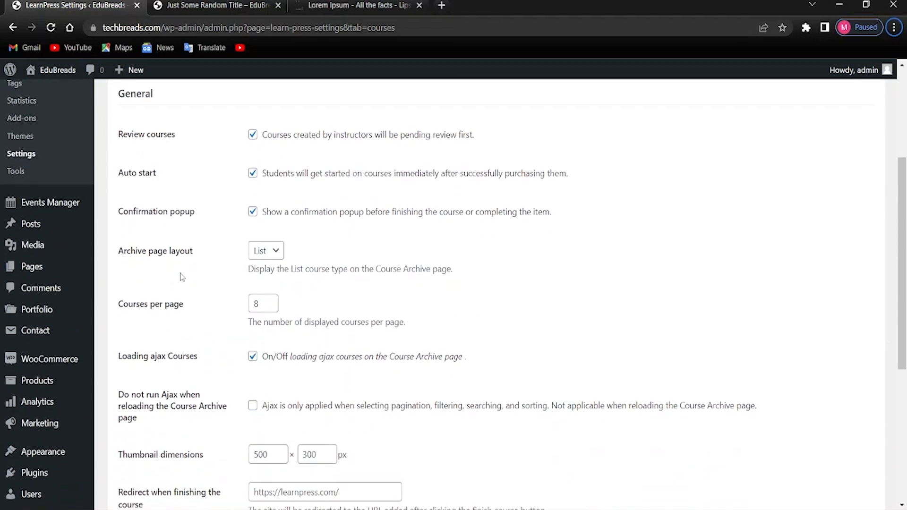
scroll(170, 275, "down", 1)
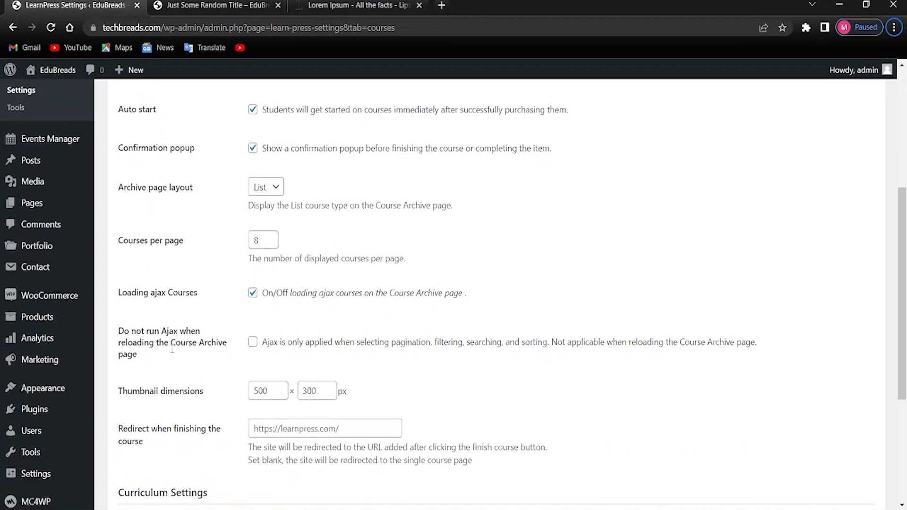
scroll(186, 272, "down", 4)
scroll(219, 392, "up", 7)
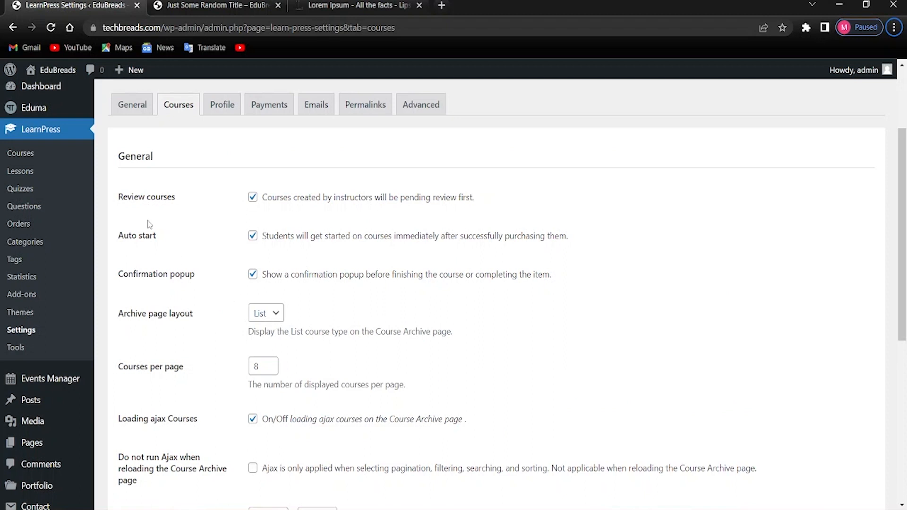
Step: Check the archive page layout choices in the LearnPress course settings and look over the general course options
left_click(267, 315)
left_click(220, 316)
scroll(196, 392, "down", 1)
scroll(203, 363, "up", 2)
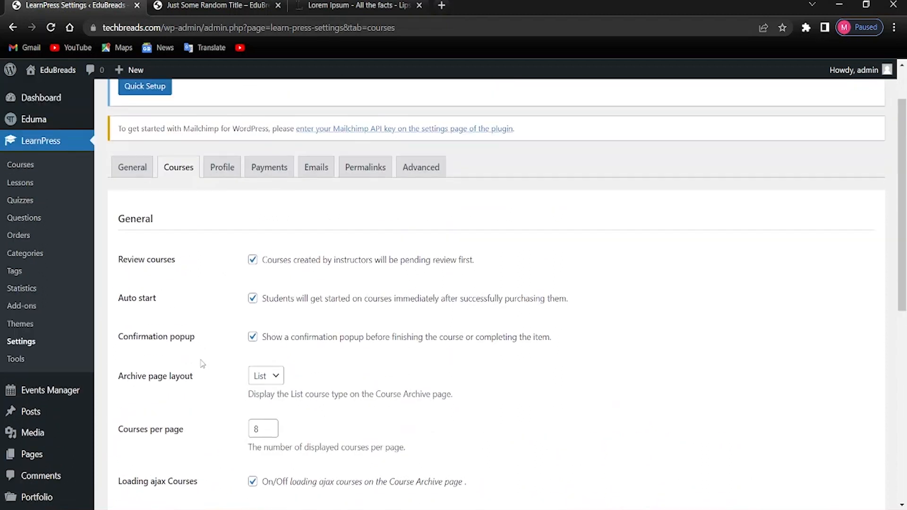
scroll(32, 223, "up", 1)
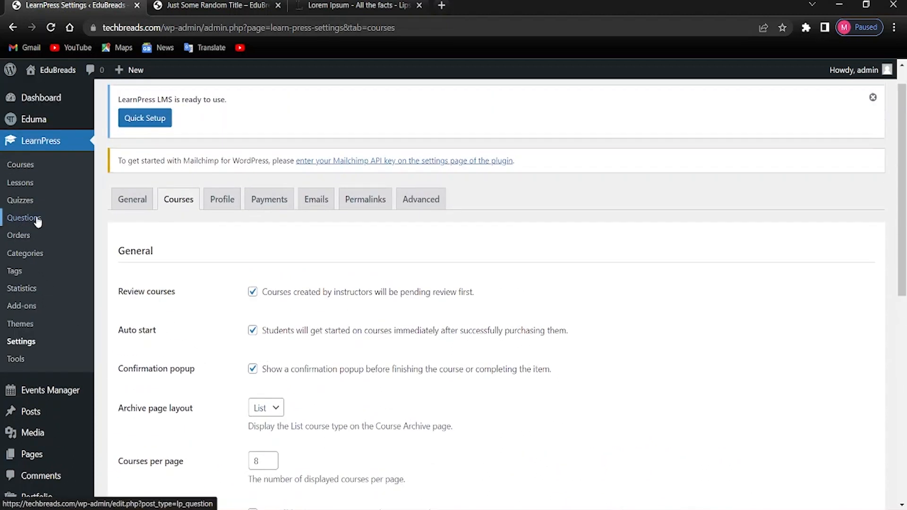
scroll(33, 223, "up", 1)
Step: Open the editor for a new page in a separate browser tab and dismiss the block editor welcome guide
scroll(45, 307, "down", 3)
mouse_move(49, 322)
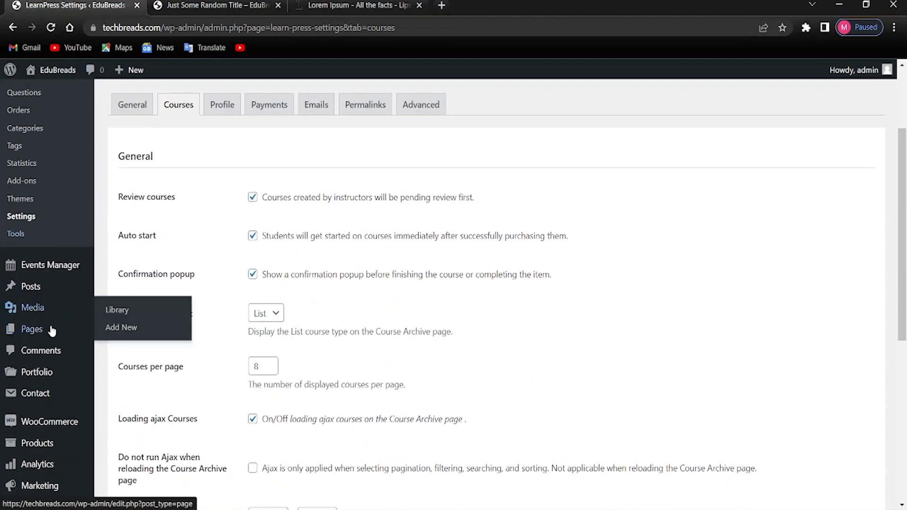
right_click(128, 352)
left_click(151, 358)
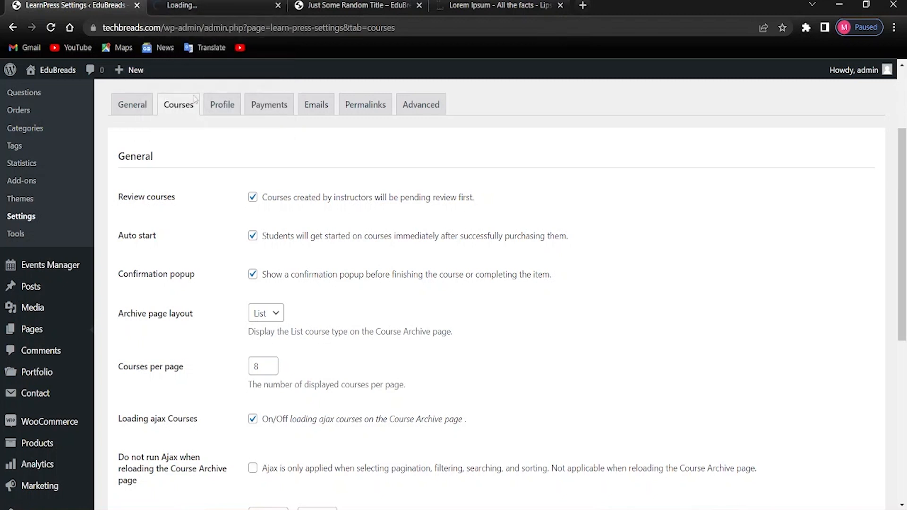
left_click(213, 5)
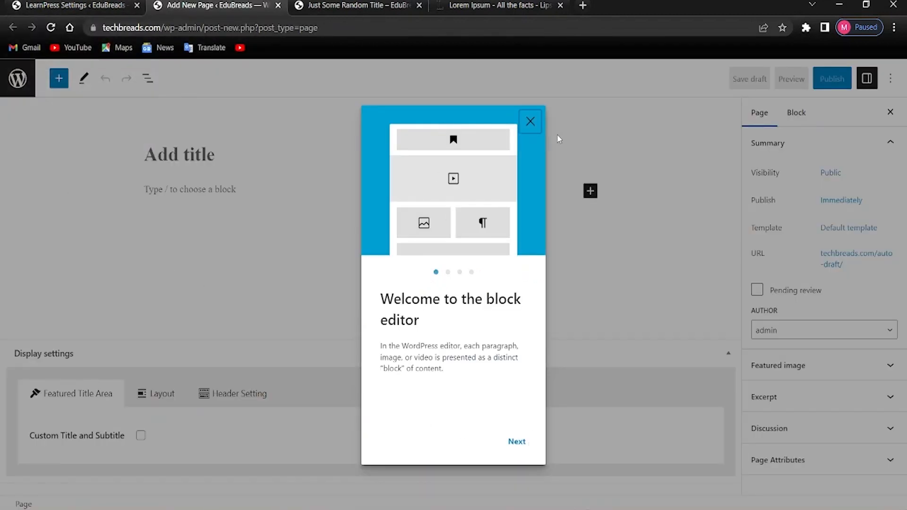
left_click(529, 122)
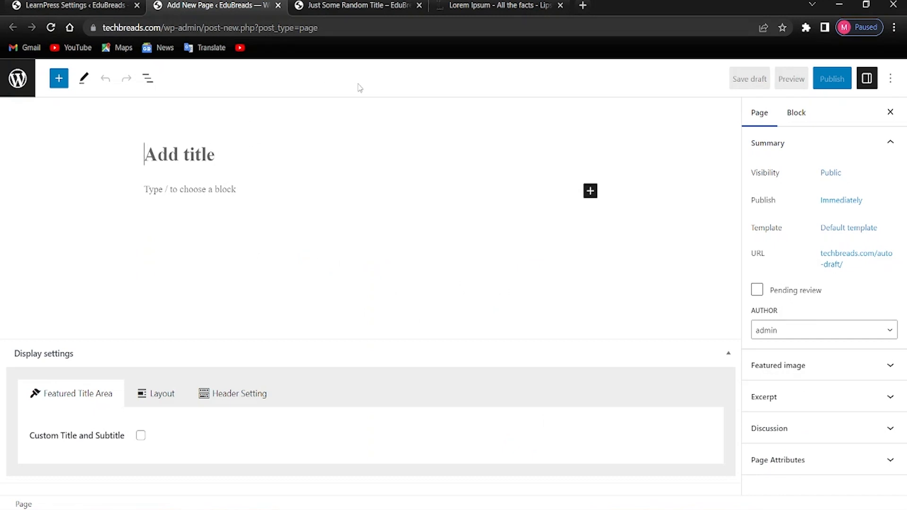
Step: Title the new page Courses and publish it
type("Courses")
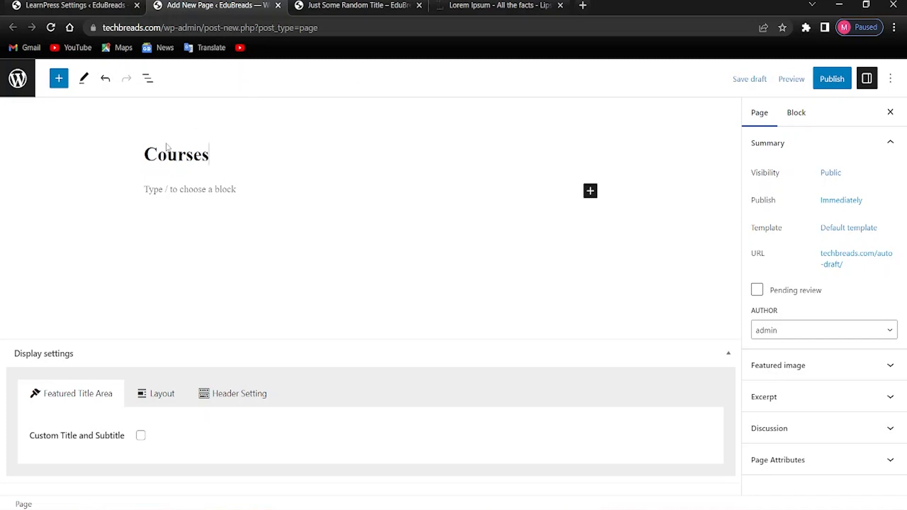
left_click(381, 184)
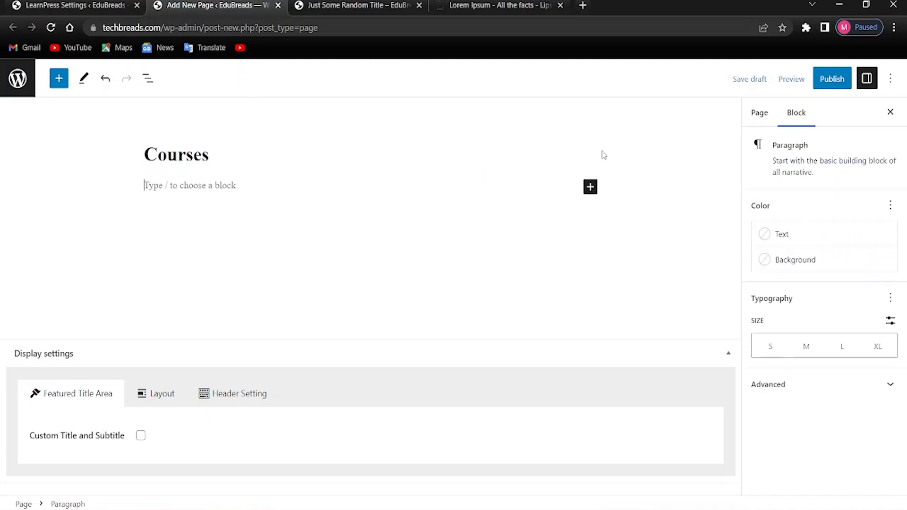
left_click(818, 84)
left_click(790, 80)
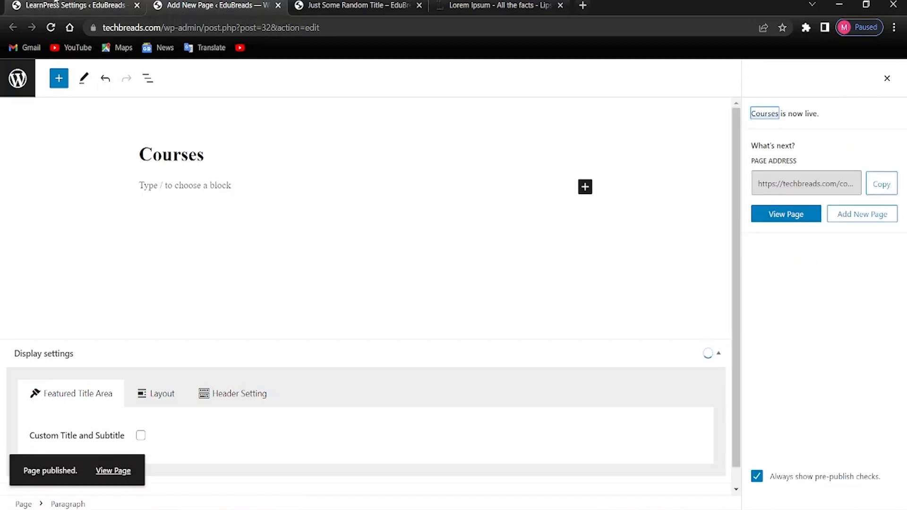
Step: Return to the LearnPress course settings and look at the archive page layout choices again
left_click(71, 6)
left_click(275, 314)
left_click(275, 314)
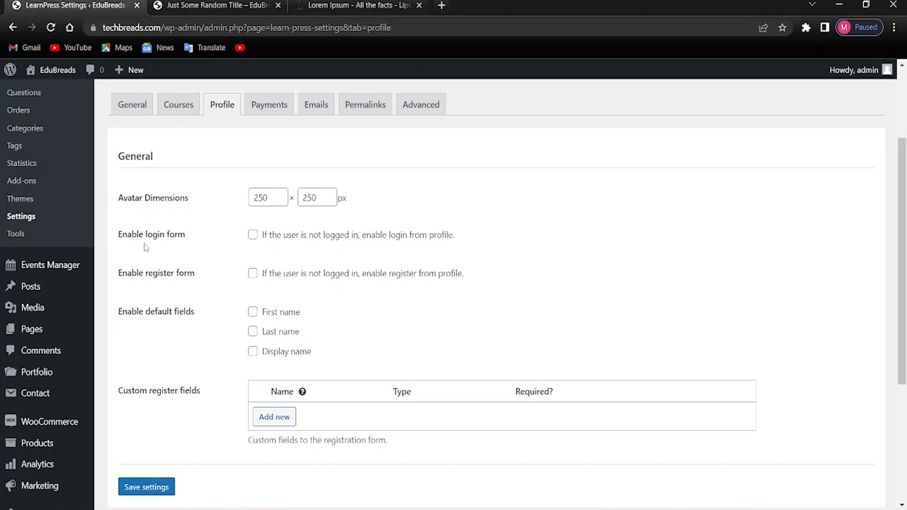
Step: In the LearnPress profile settings, enable the login form and the register form for users who are not logged in
left_click(255, 236)
left_click(253, 273)
scroll(151, 314, "down", 1)
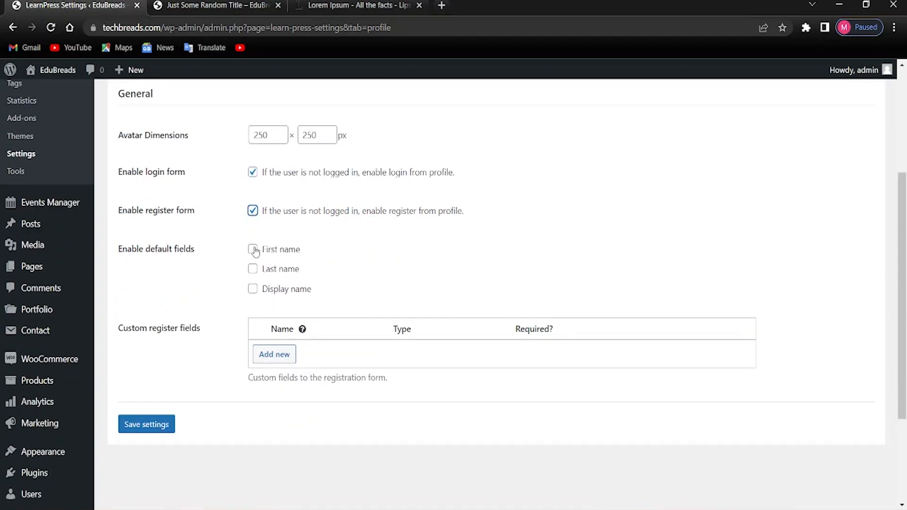
Step: Enable the First name, Last name and Display name default fields and save the profile settings
left_click(254, 250)
left_click(253, 269)
left_click(253, 289)
scroll(151, 302, "down", 2)
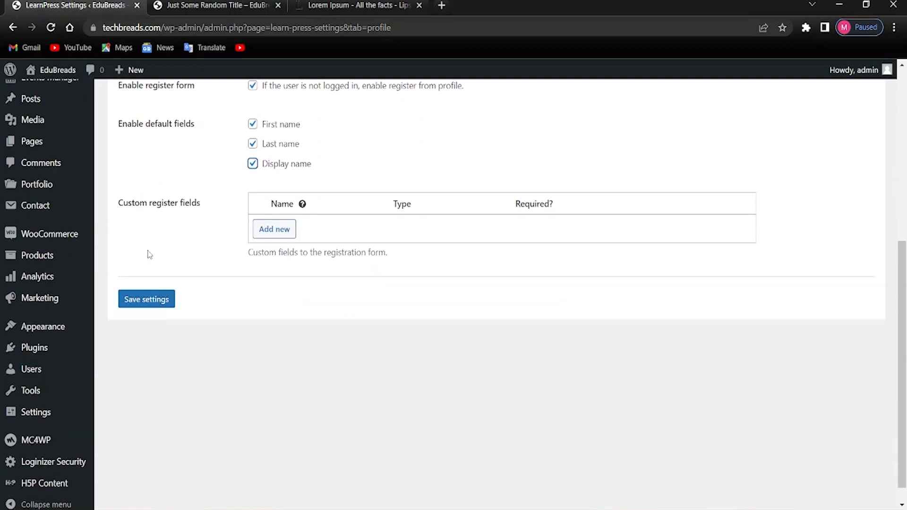
scroll(148, 262, "up", 1)
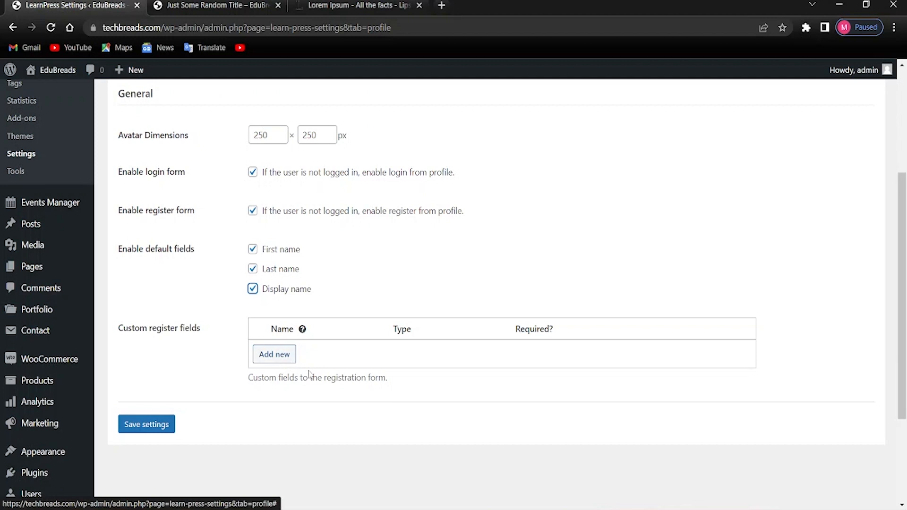
scroll(261, 335, "down", 1)
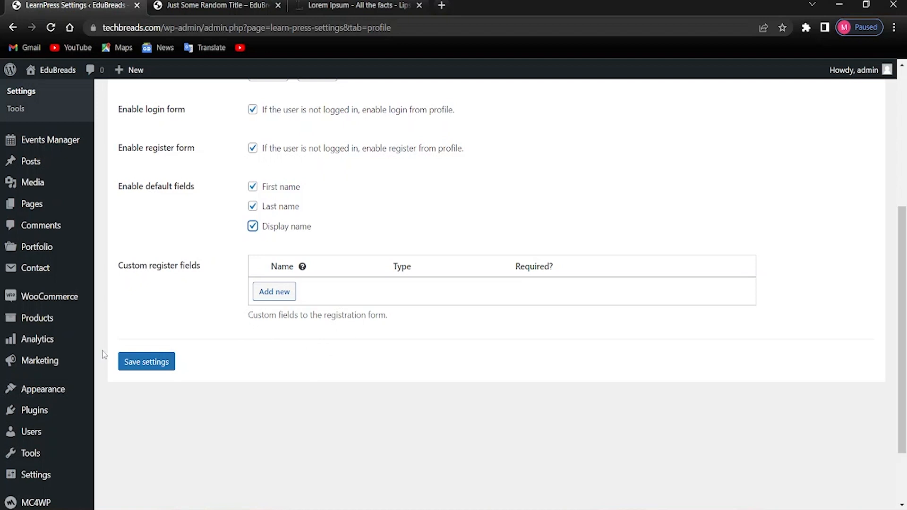
left_click(156, 364)
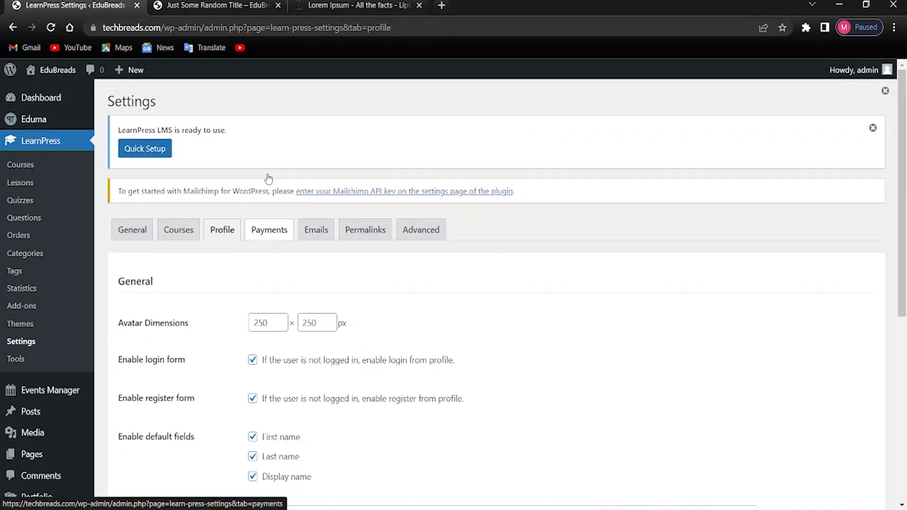
Step: Review the guest checkout, account, order slug and payment method options in the LearnPress payment settings and save them
left_click(262, 239)
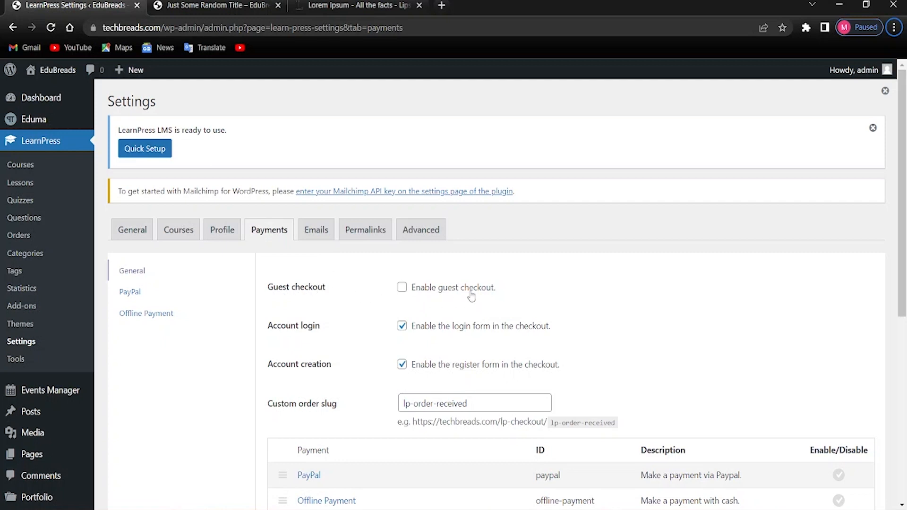
scroll(409, 295, "down", 3)
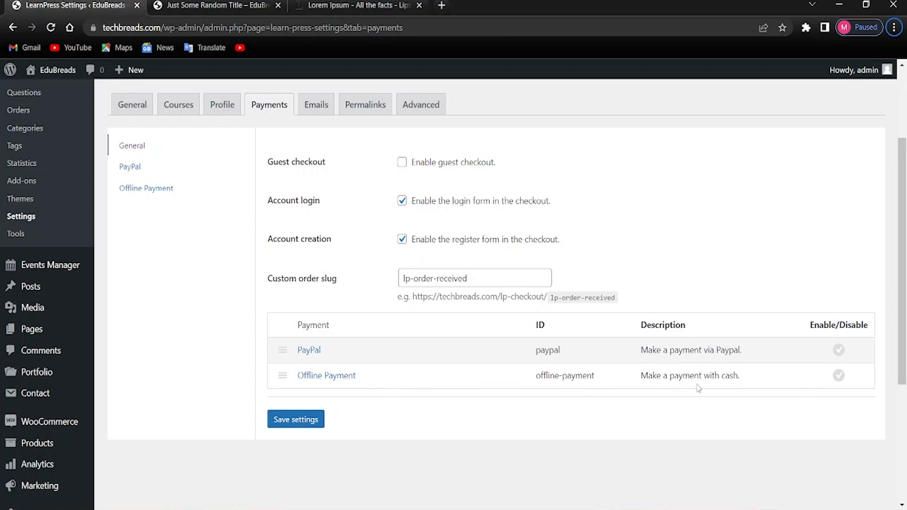
scroll(280, 371, "down", 3)
scroll(280, 371, "up", 3)
left_click(296, 419)
scroll(428, 386, "up", 1)
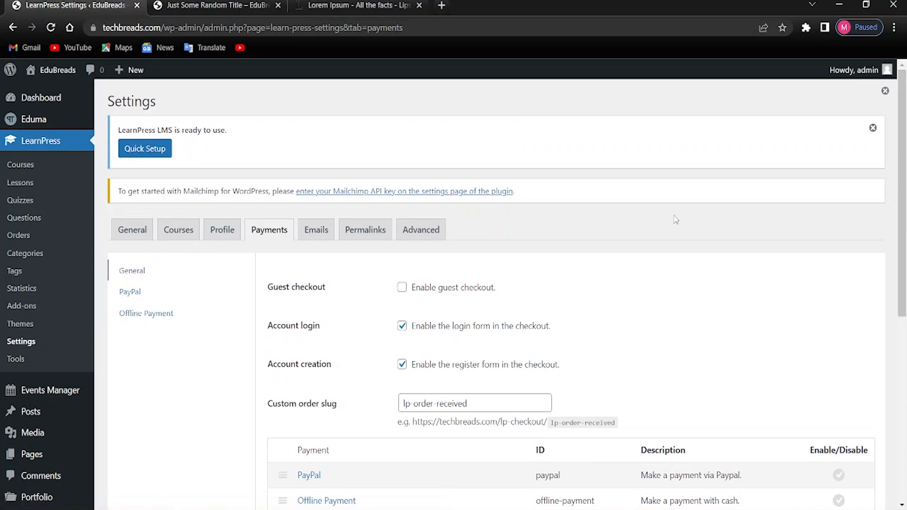
key("alt")
scroll(384, 407, "down", 1)
scroll(359, 413, "up", 1)
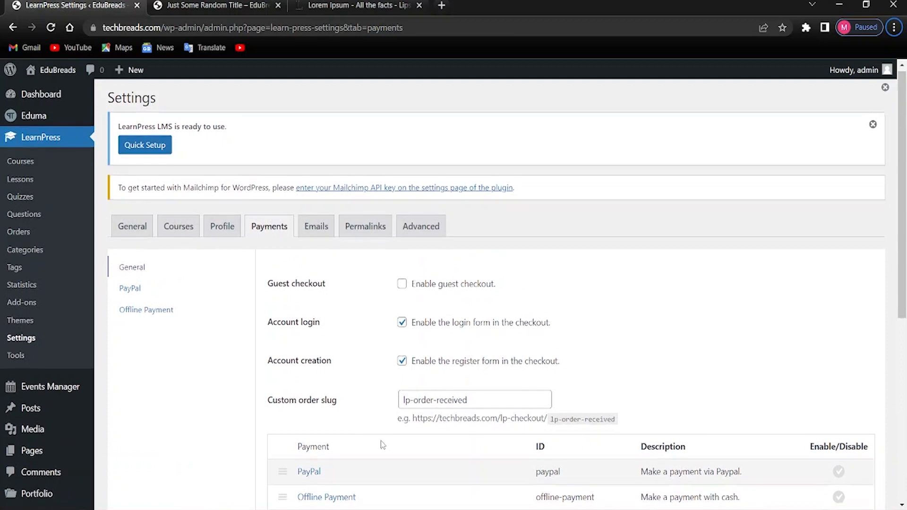
scroll(307, 420, "down", 2)
left_click(308, 420)
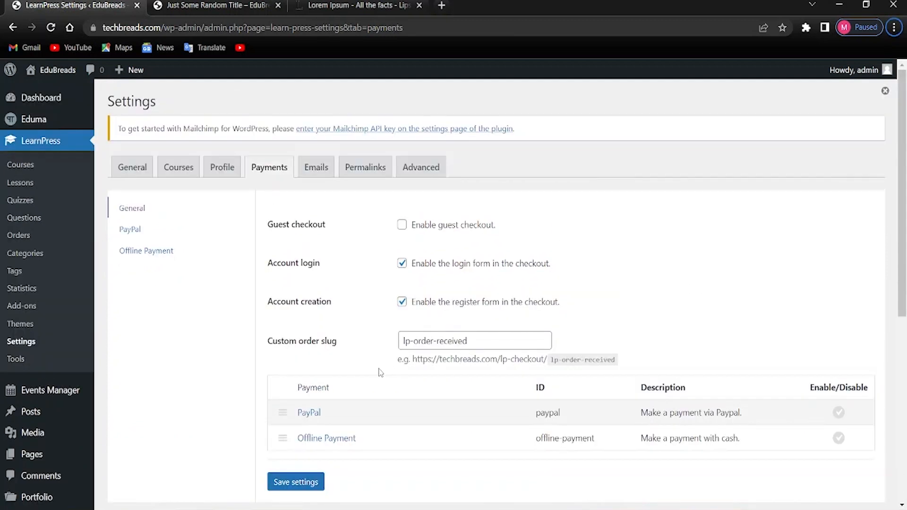
Step: Open the WordPress admin dashboard and look over its boxes, leaving the LearnPress setup notice in place
left_click(49, 105)
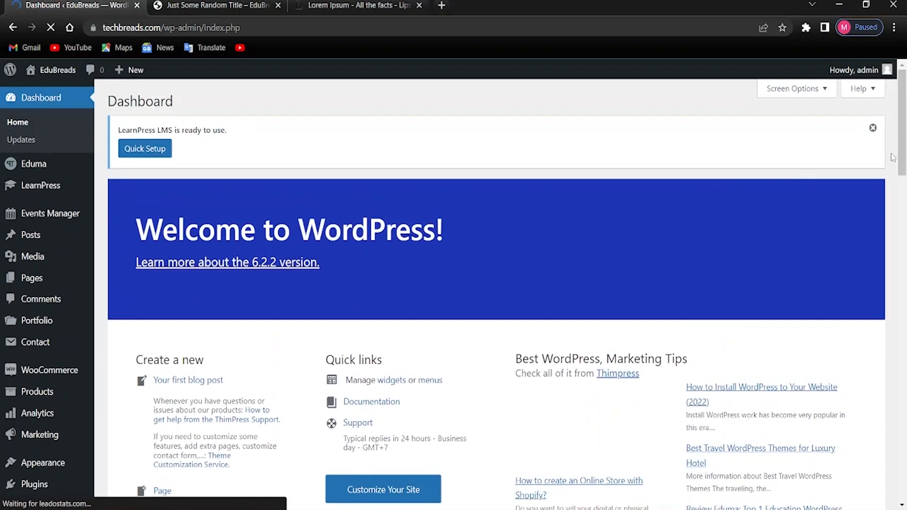
left_click(872, 128)
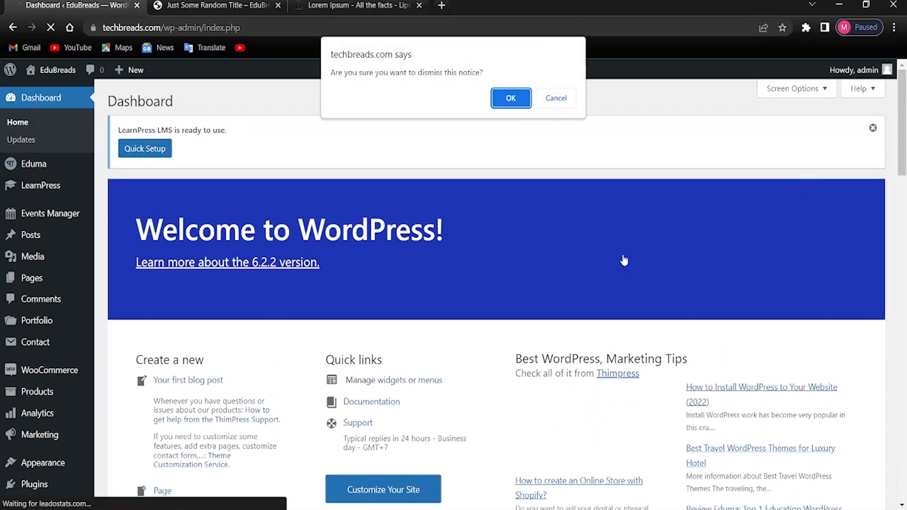
left_click(551, 99)
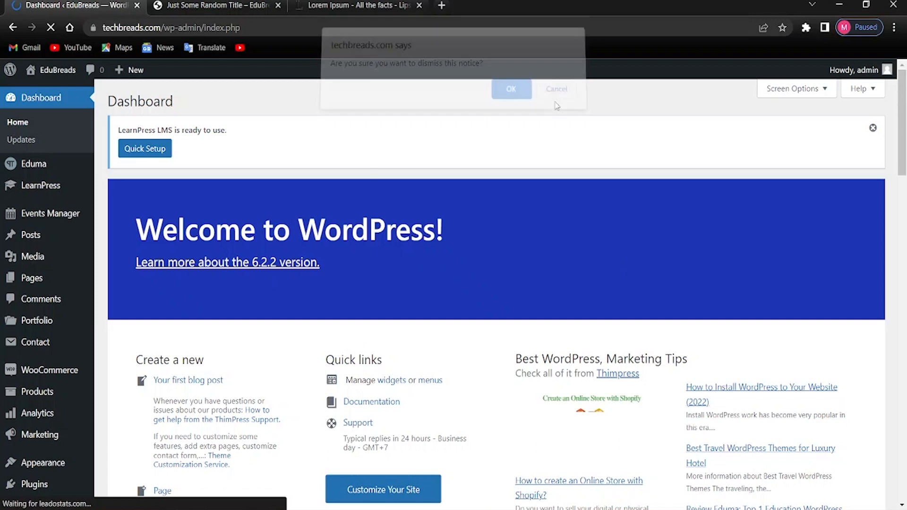
scroll(506, 242, "down", 4)
scroll(361, 259, "down", 1)
scroll(371, 284, "up", 5)
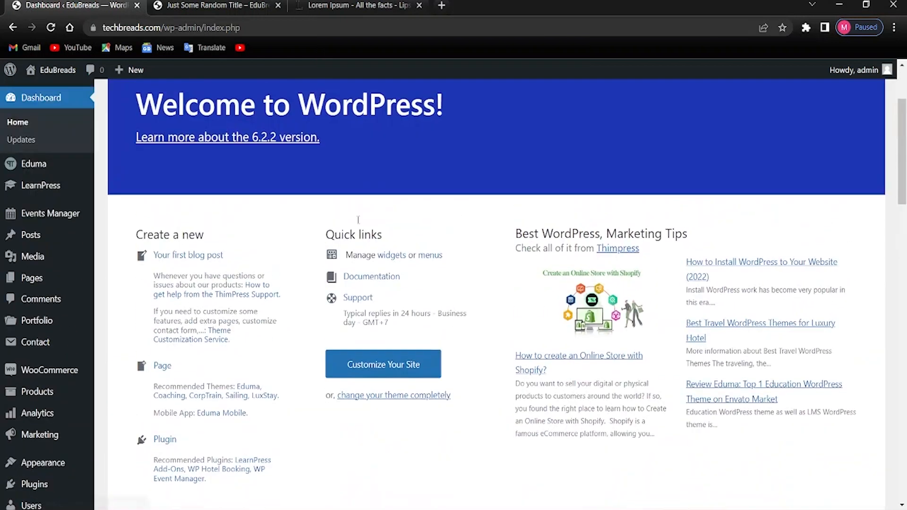
Step: Hide every dashboard screen element, from WooCommerce Setup, Site Health Status and At a Glance through WordPress Events and News and Welcome
left_click(824, 89)
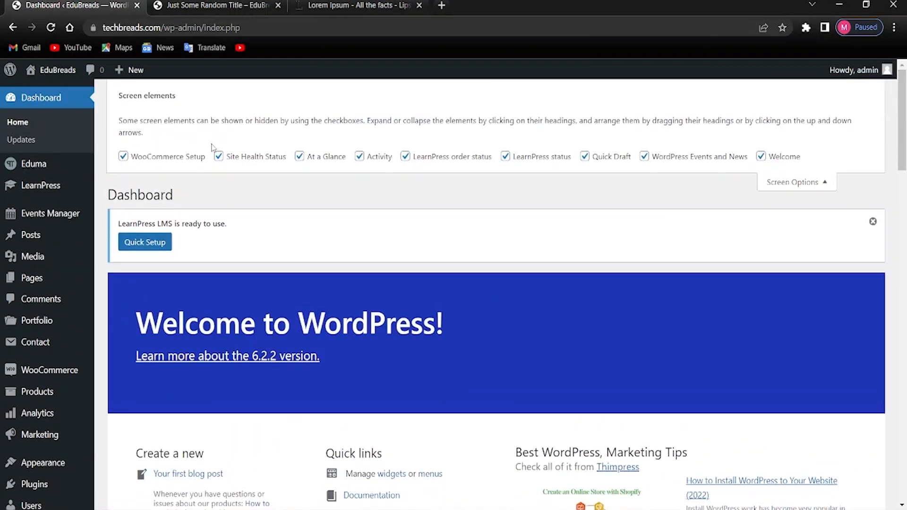
left_click(123, 157)
left_click(218, 156)
left_click(299, 156)
left_click(379, 158)
left_click(405, 157)
left_click(505, 156)
left_click(584, 156)
left_click(651, 159)
left_click(779, 158)
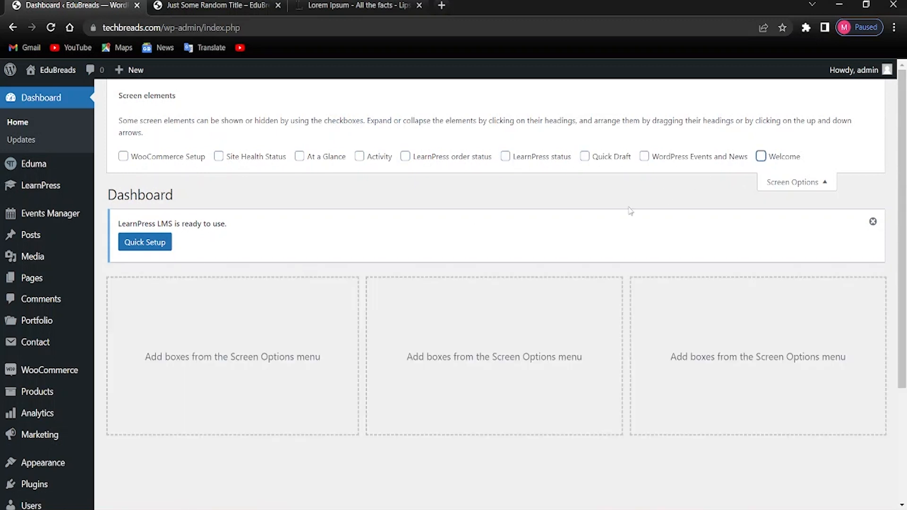
left_click(823, 182)
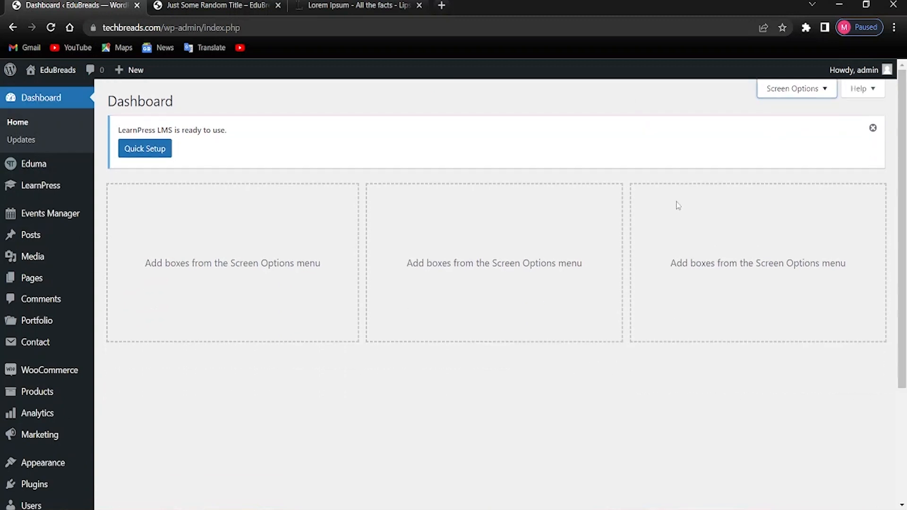
key("alt")
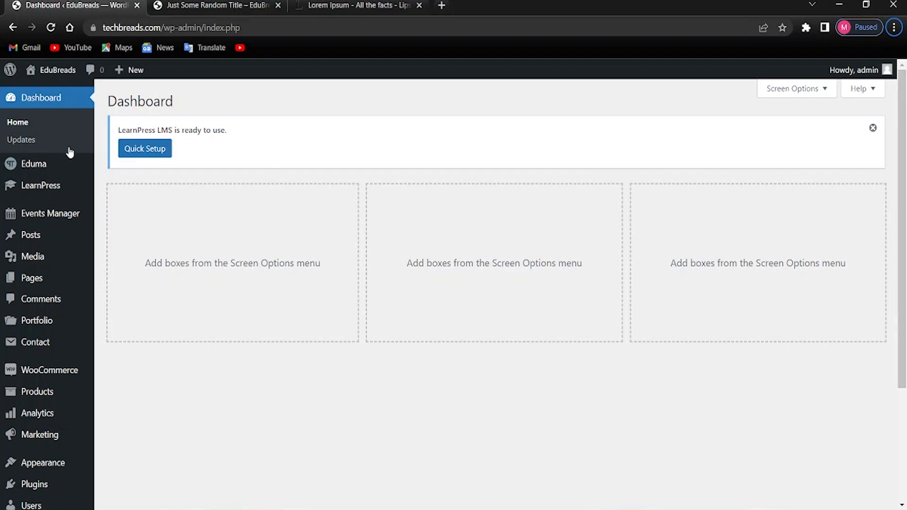
Step: View the published Just Some Random Title course page, including its header and image, and return to the dashboard
mouse_move(5, 166)
left_click(235, 5)
scroll(200, 296, "down", 4)
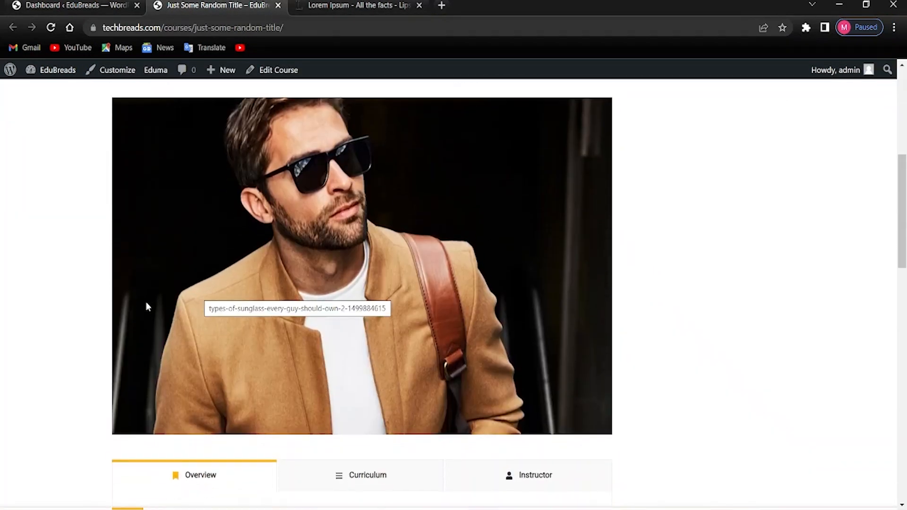
scroll(146, 304, "up", 6)
scroll(285, 244, "up", 1)
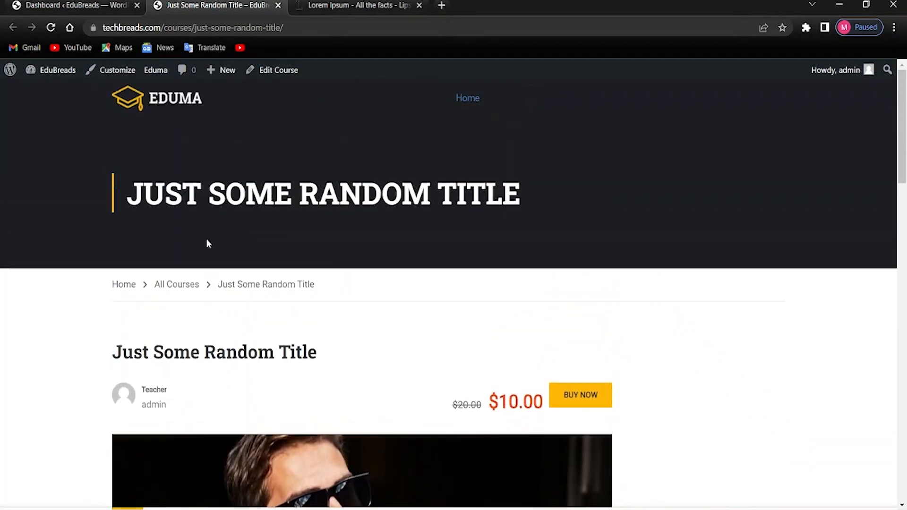
left_click(71, 5)
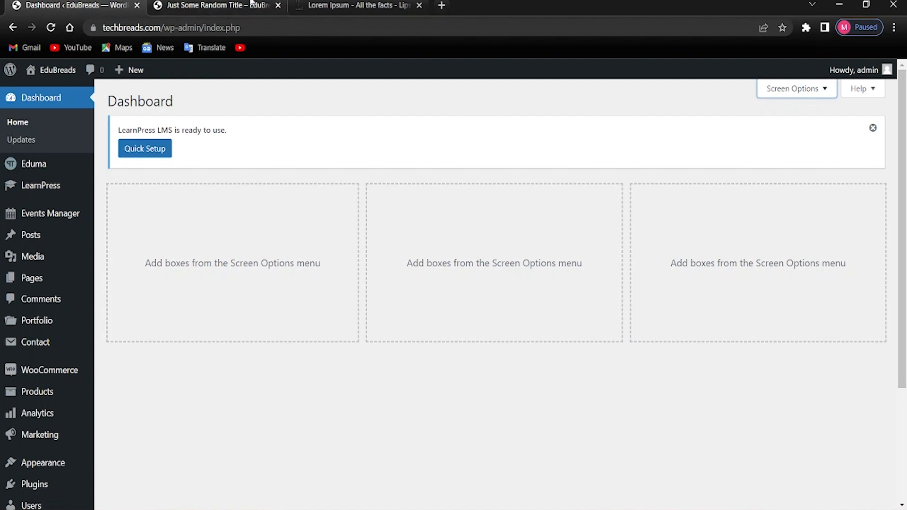
left_click(235, 5)
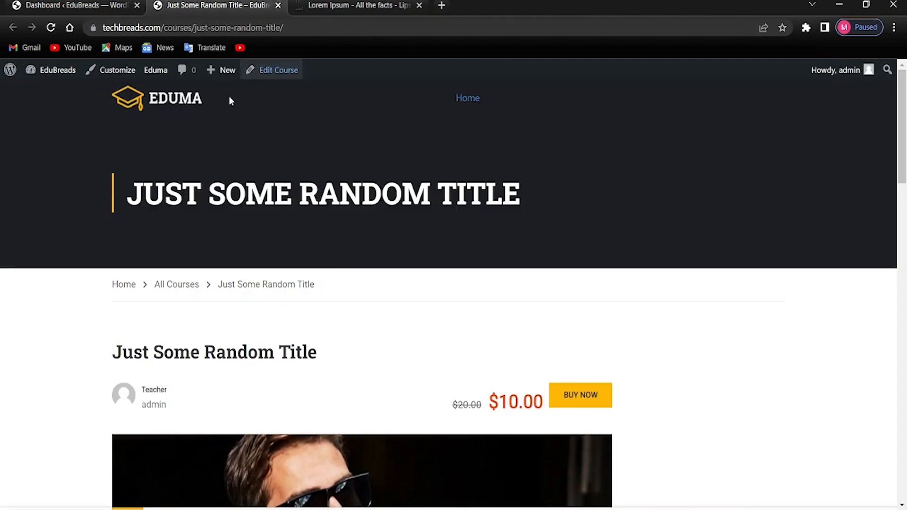
left_click(62, 4)
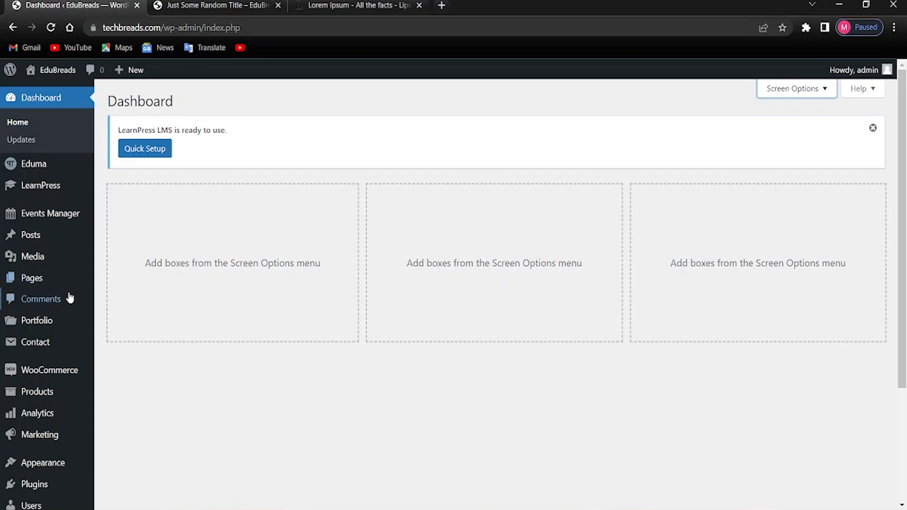
Step: Open the editor for adding another new page in a separate browser tab
mouse_move(29, 287)
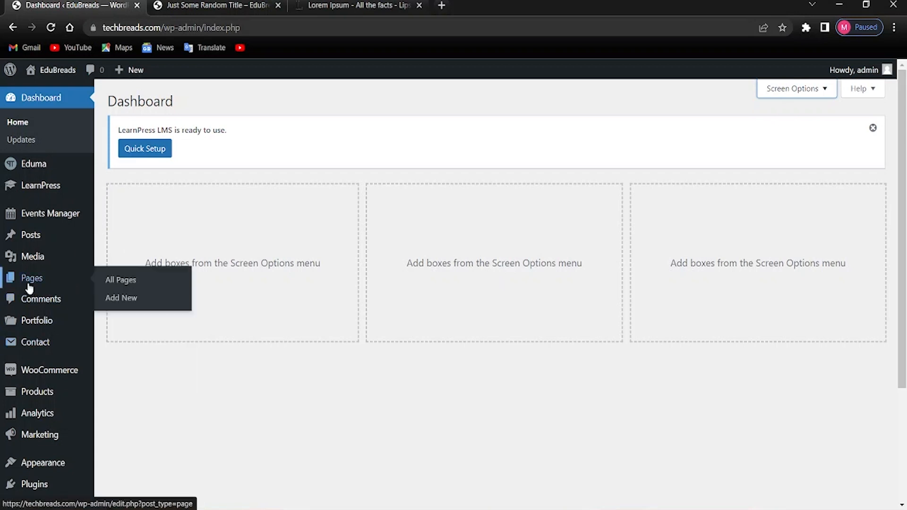
right_click(129, 299)
left_click(156, 308)
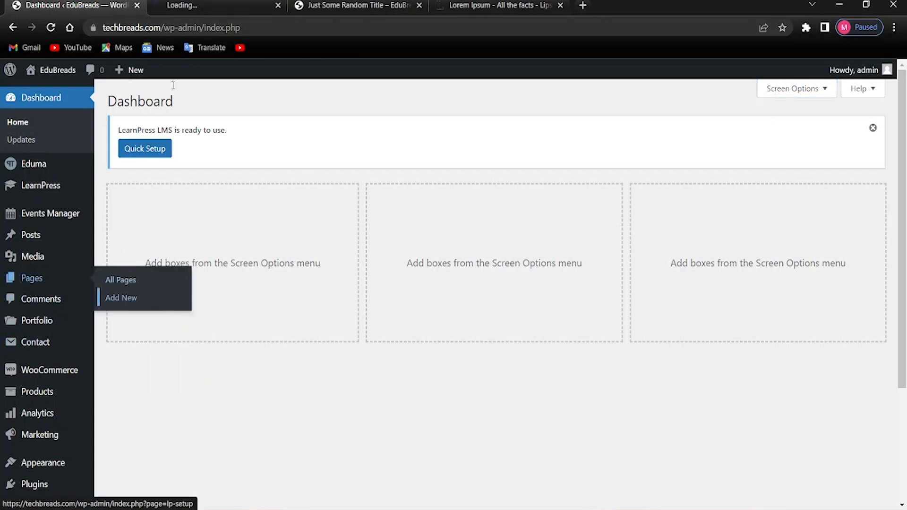
Step: Create and publish a page titled Home that uses the Home Page template
left_click(206, 4)
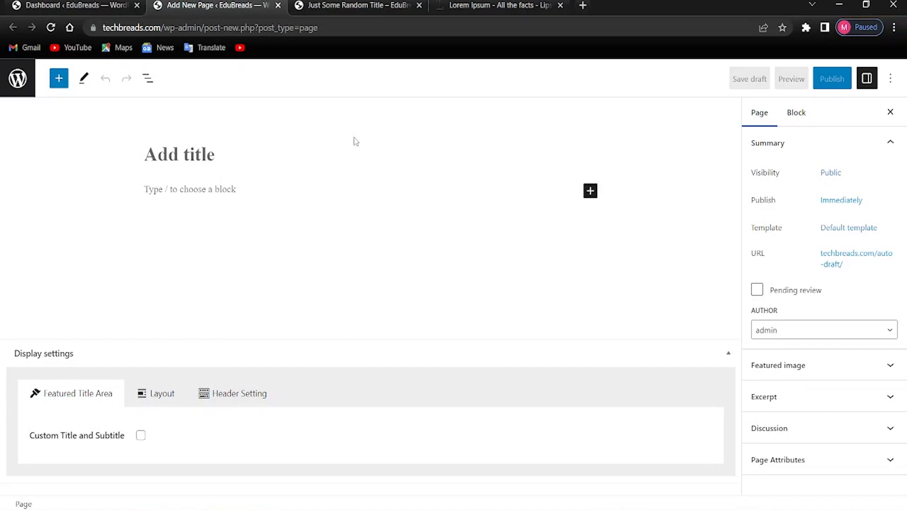
type("Home")
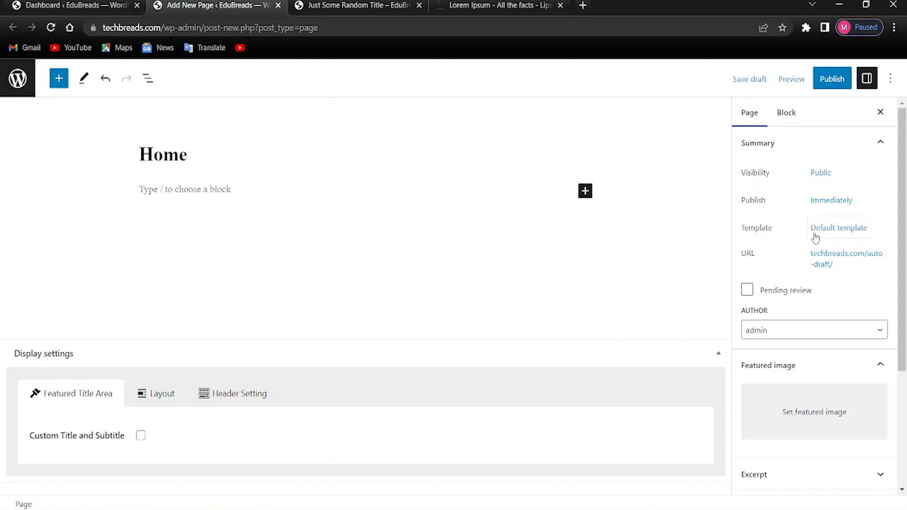
left_click(829, 236)
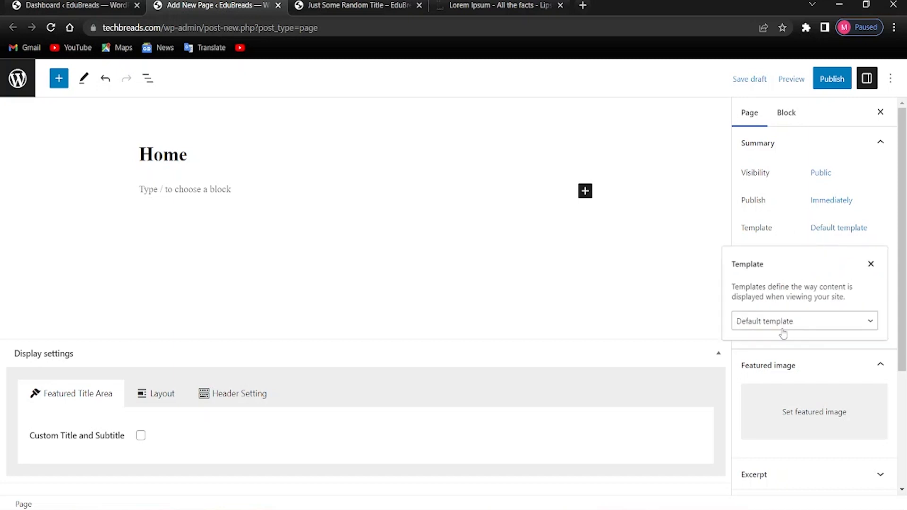
left_click(758, 322)
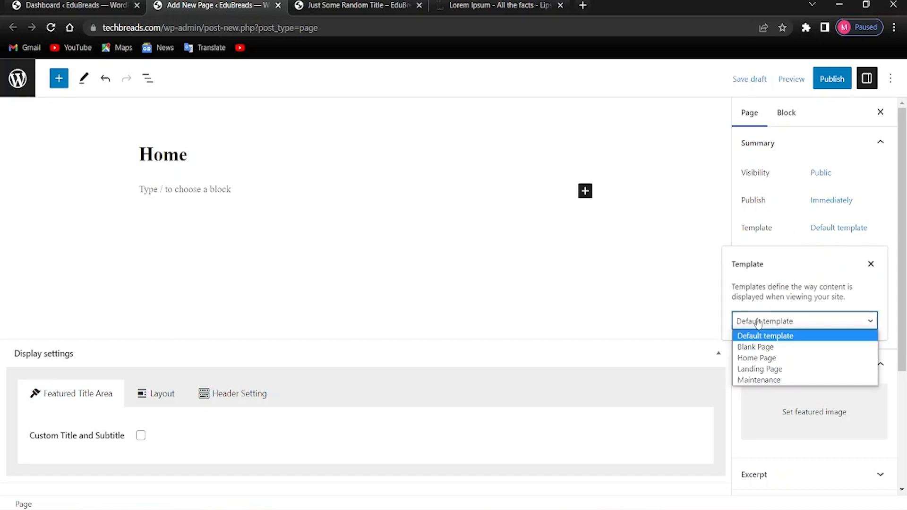
left_click(761, 358)
left_click(662, 299)
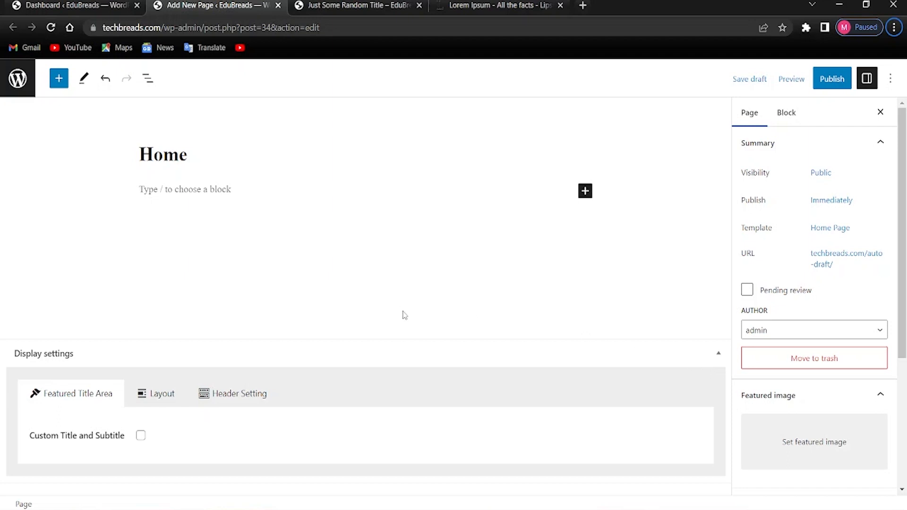
left_click(833, 74)
left_click(788, 77)
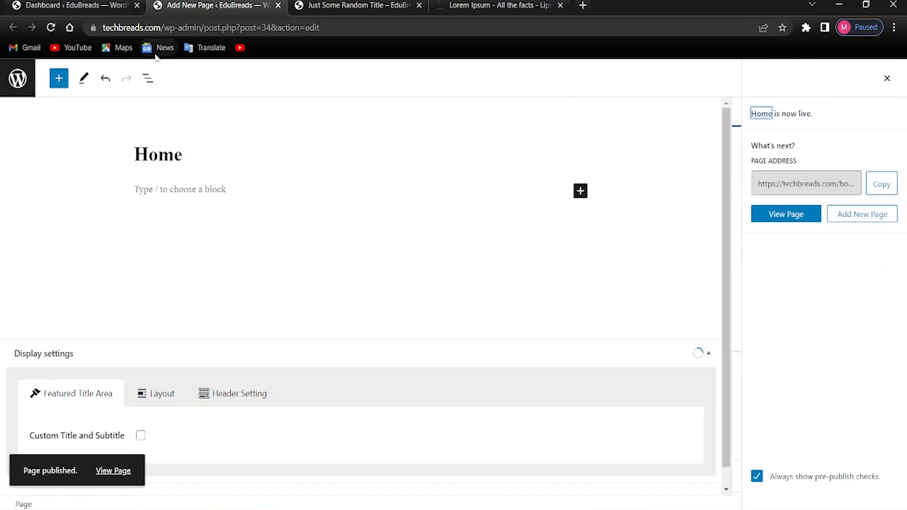
Step: In the Reading settings, make the homepage display a static page with Home as the homepage, and save the changes
left_click(72, 5)
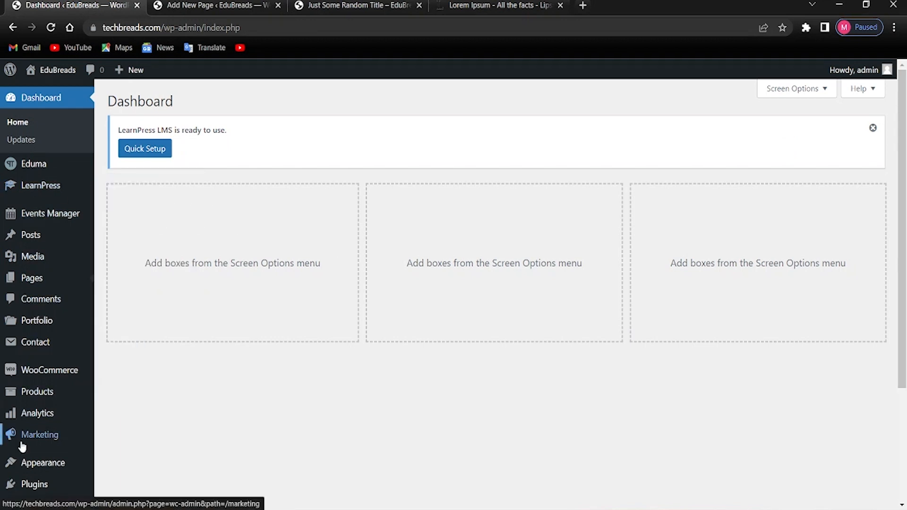
scroll(43, 434, "down", 3)
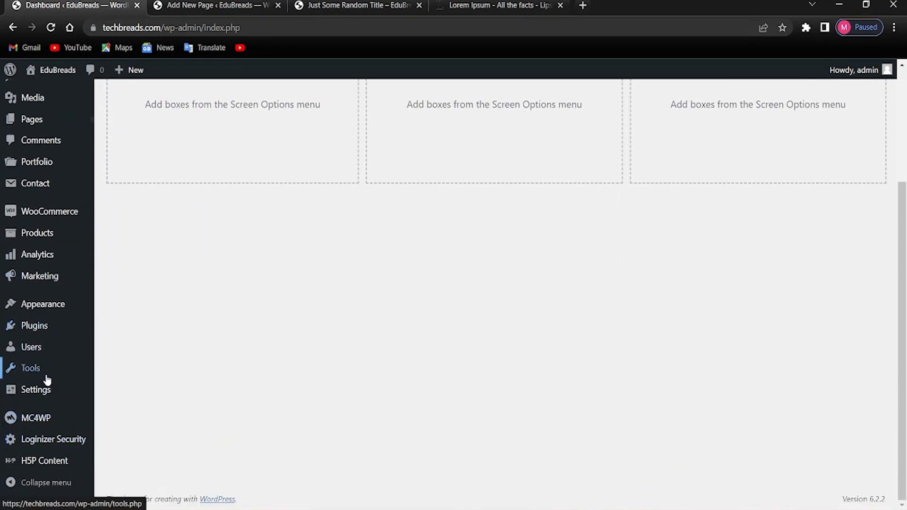
mouse_move(46, 396)
left_click(129, 365)
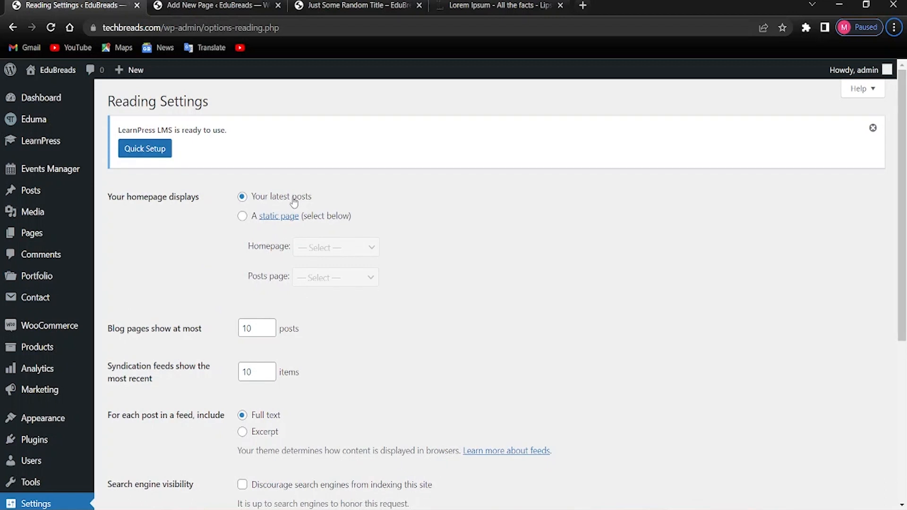
left_click(242, 217)
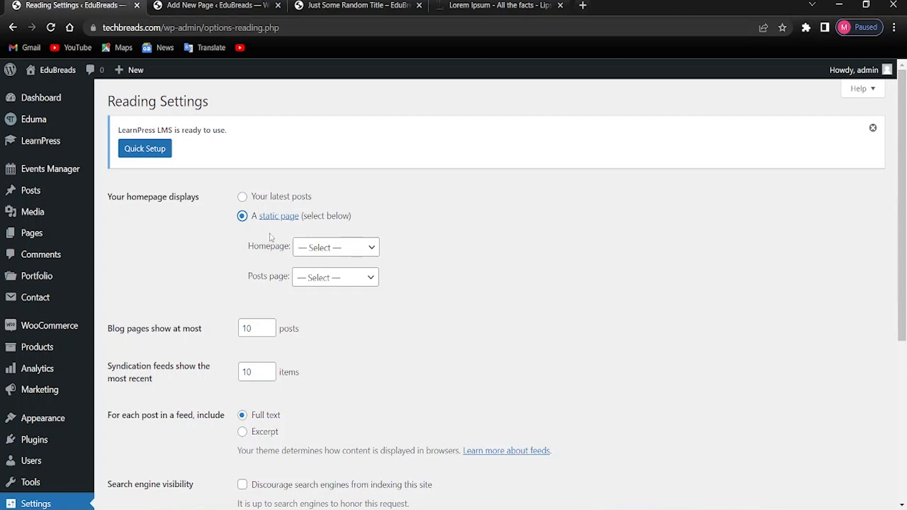
left_click(340, 255)
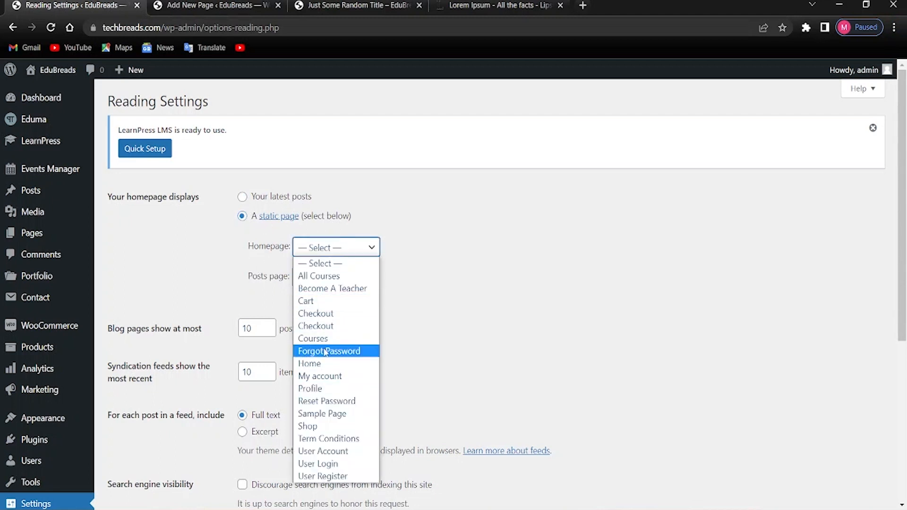
left_click(324, 365)
left_click(391, 313)
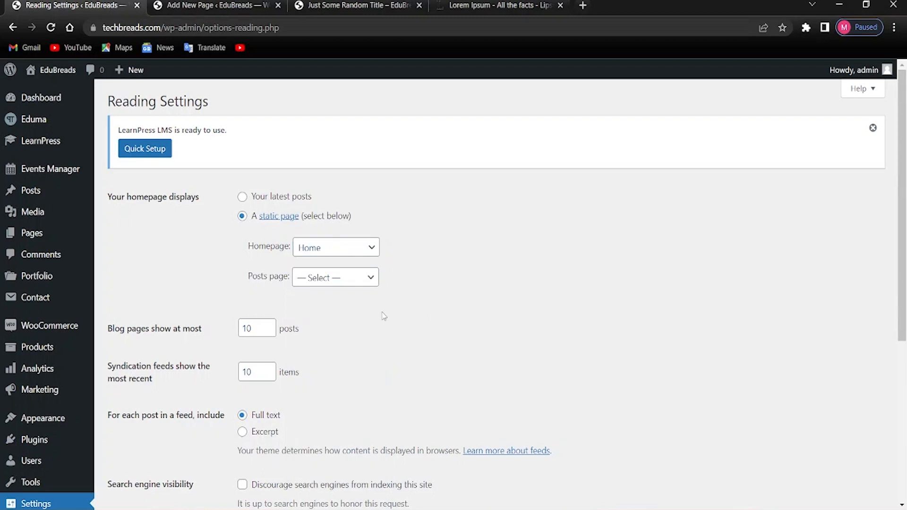
scroll(177, 323, "down", 4)
scroll(371, 290, "up", 1)
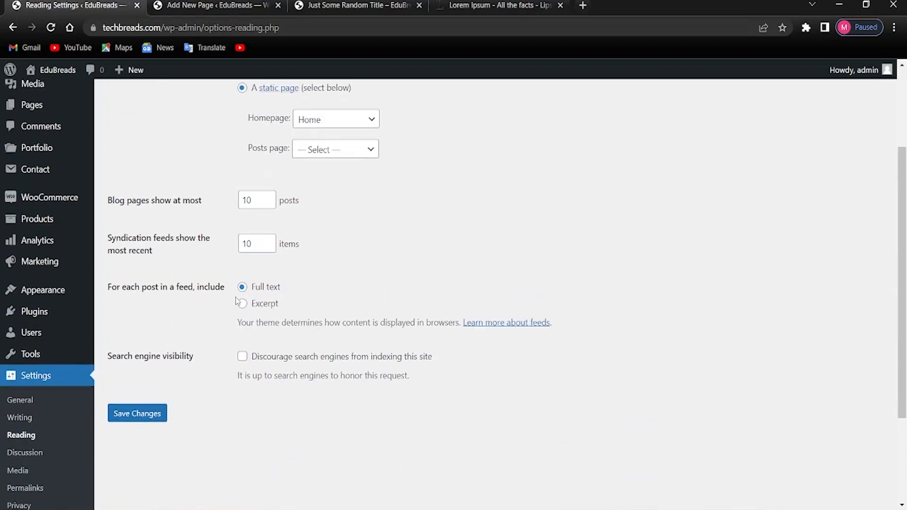
scroll(372, 290, "up", 3)
scroll(252, 352, "down", 4)
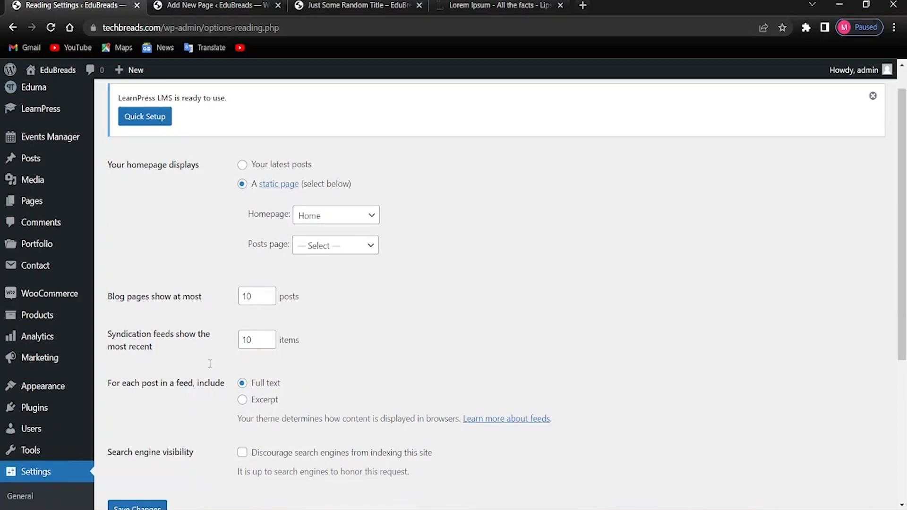
left_click(137, 358)
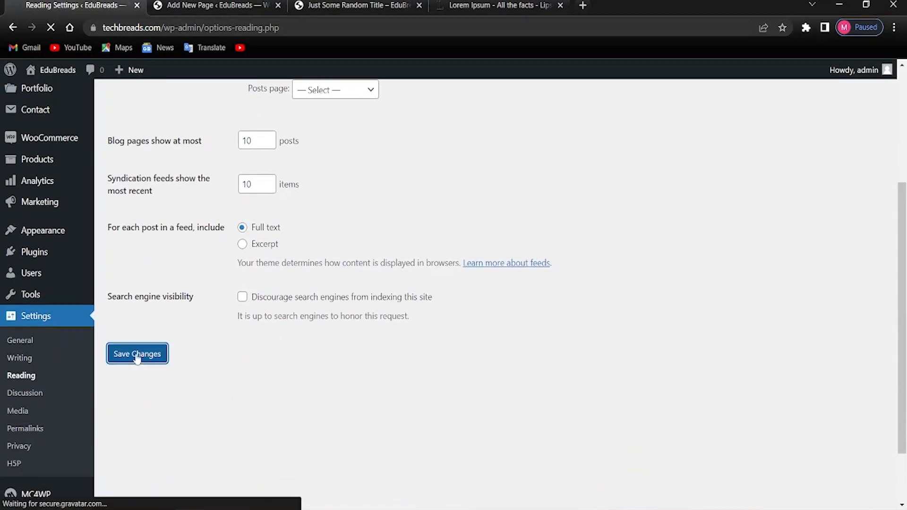
left_click(227, 5)
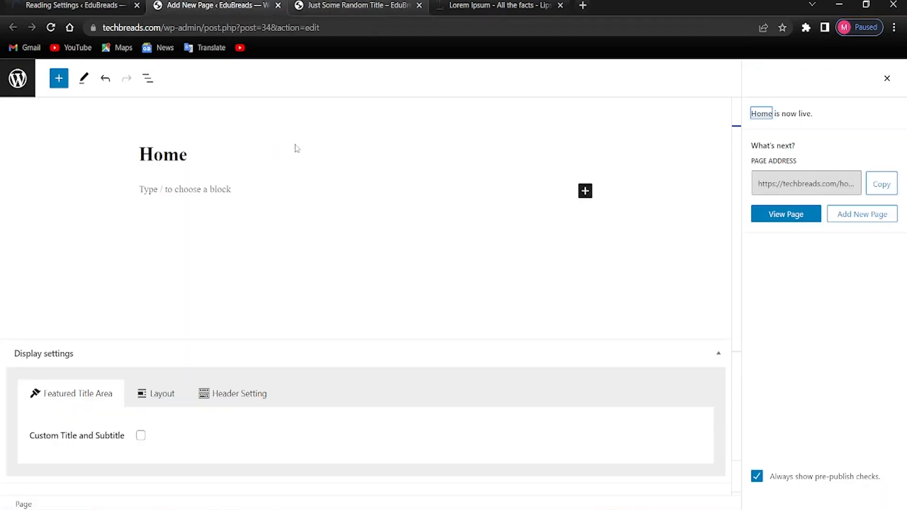
left_click(76, 5)
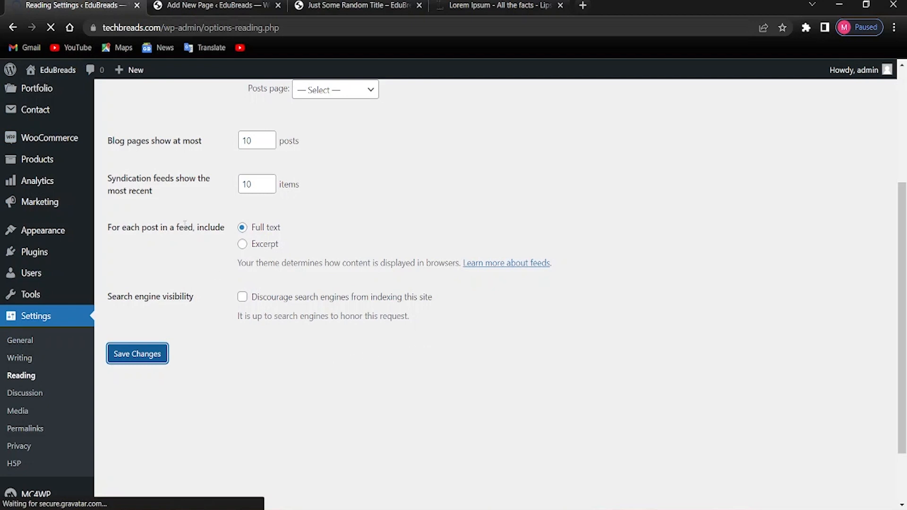
scroll(208, 285, "up", 3)
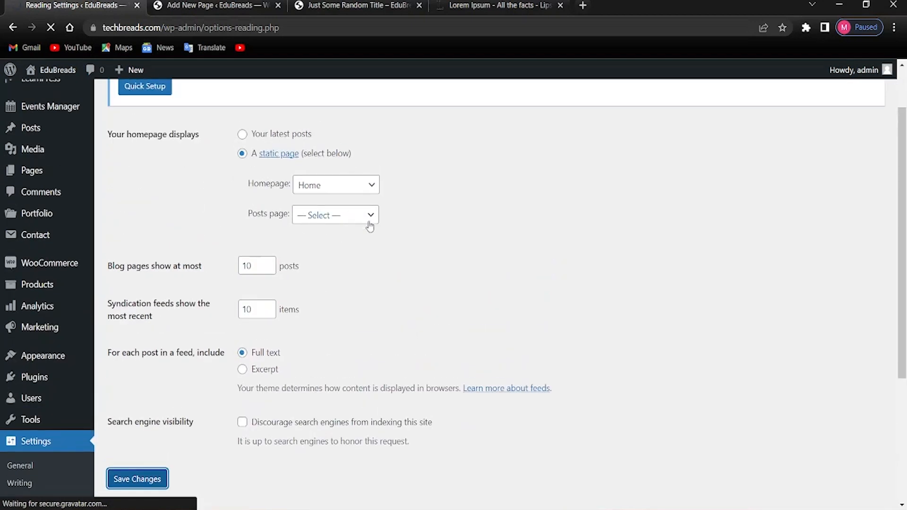
left_click(359, 6)
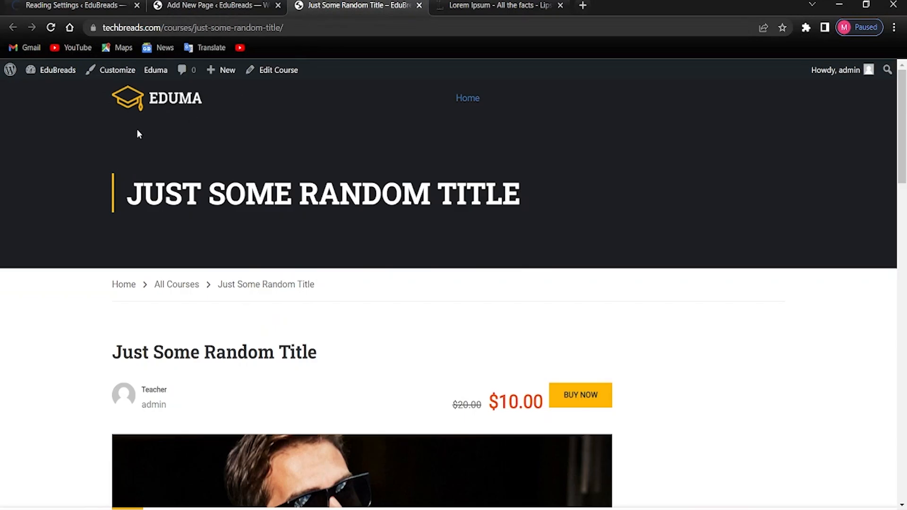
left_click(82, 6)
left_click(356, 4)
left_click(82, 6)
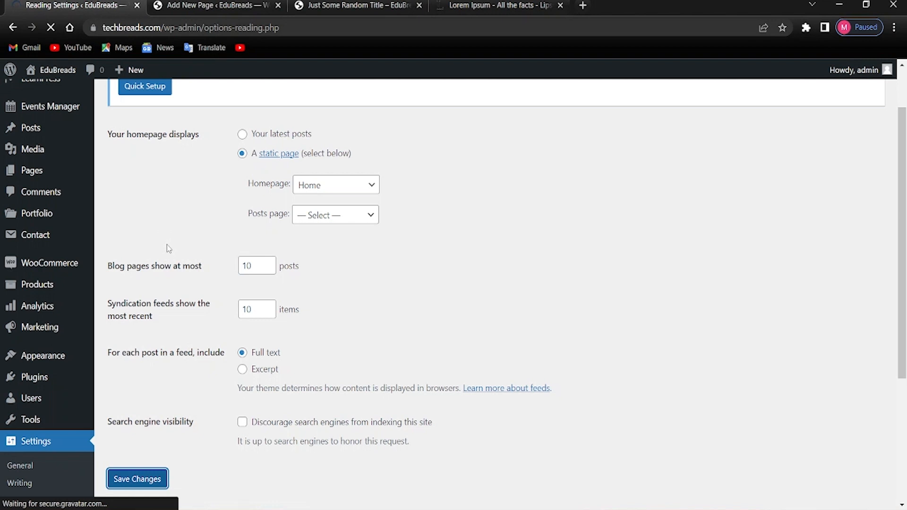
mouse_move(139, 67)
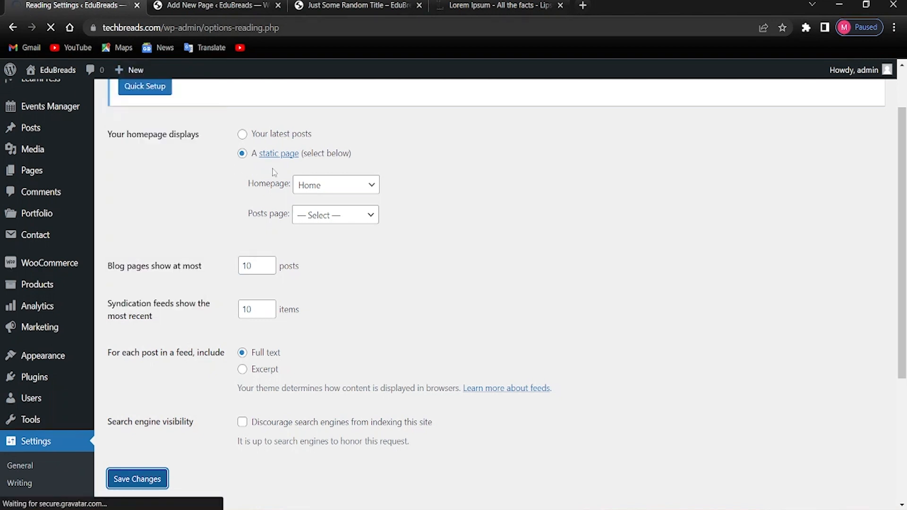
scroll(246, 331, "down", 4)
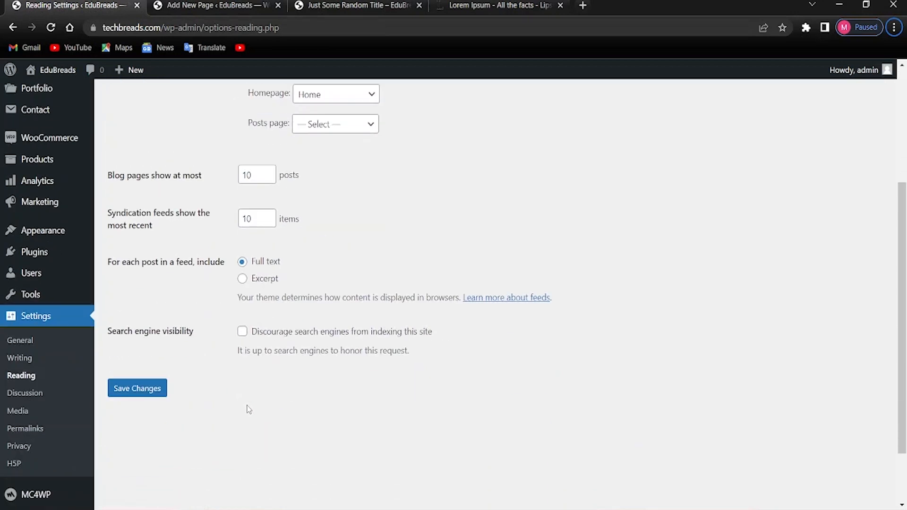
scroll(143, 401, "up", 4)
Step: Open the EduBreads site's front page in a separate browser tab to view it
mouse_move(52, 70)
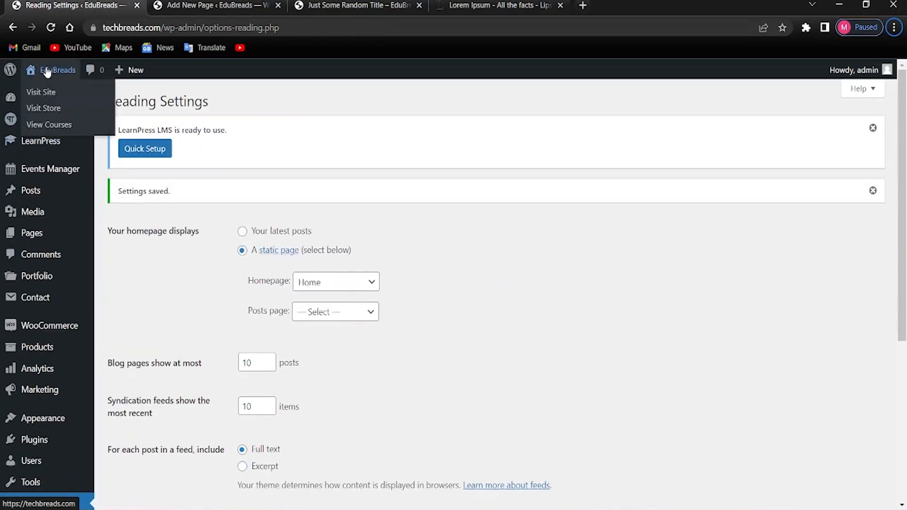
middle_click(65, 106)
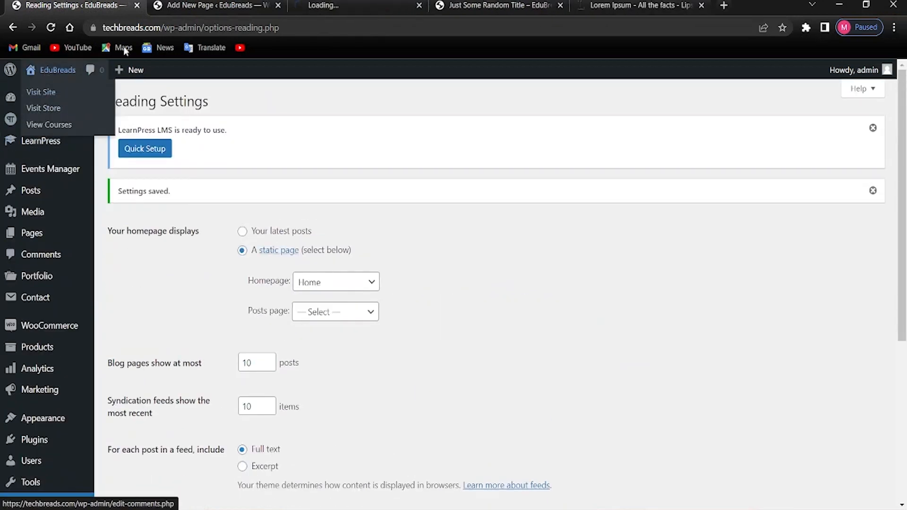
left_click(359, 5)
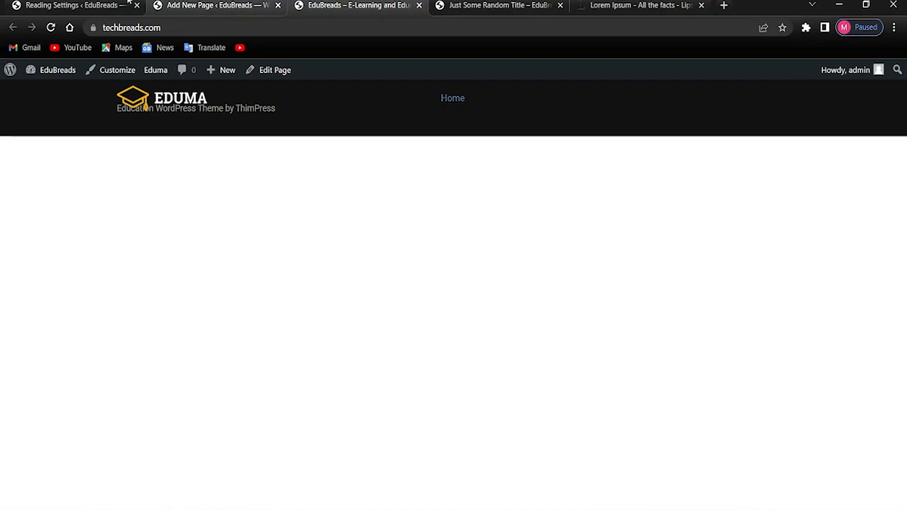
left_click(71, 5)
left_click(236, 5)
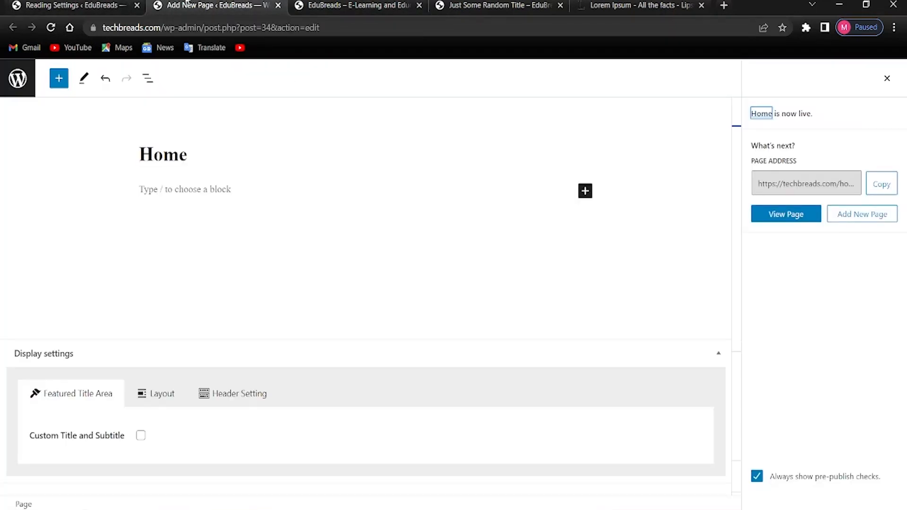
left_click(75, 5)
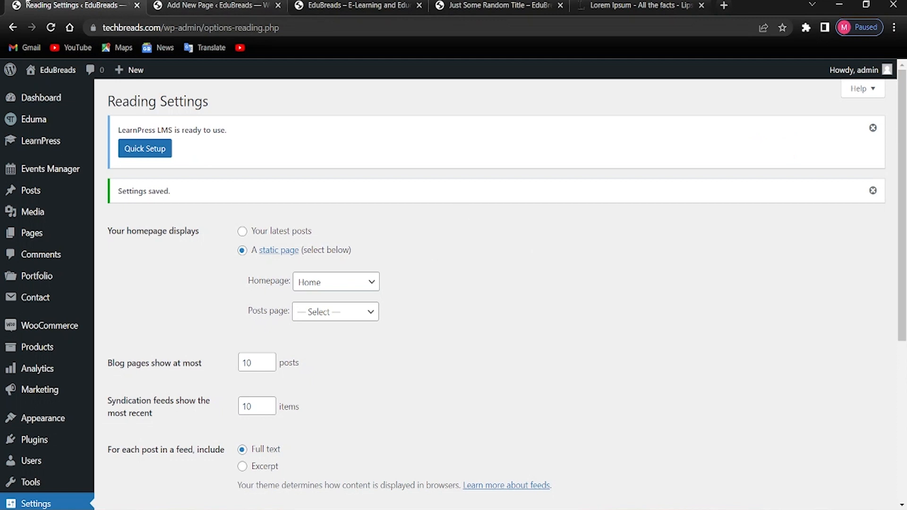
left_click(214, 4)
key("alt")
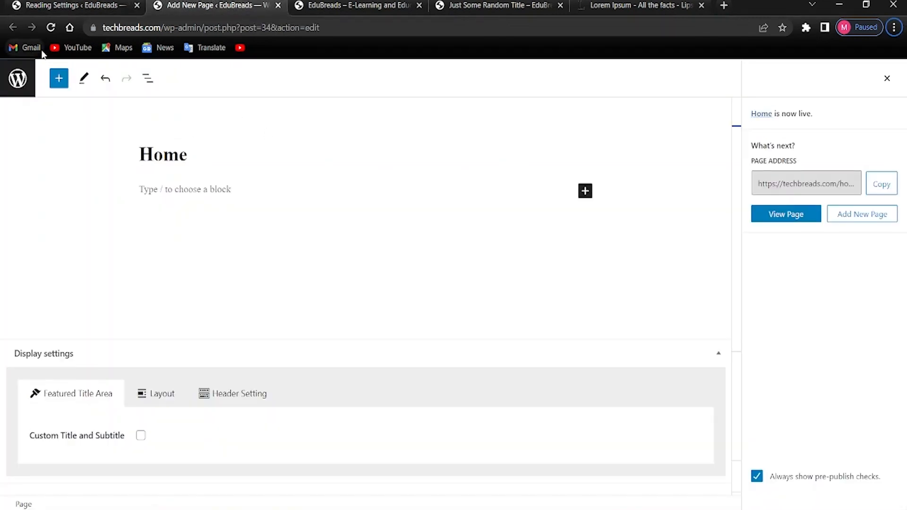
left_click(75, 5)
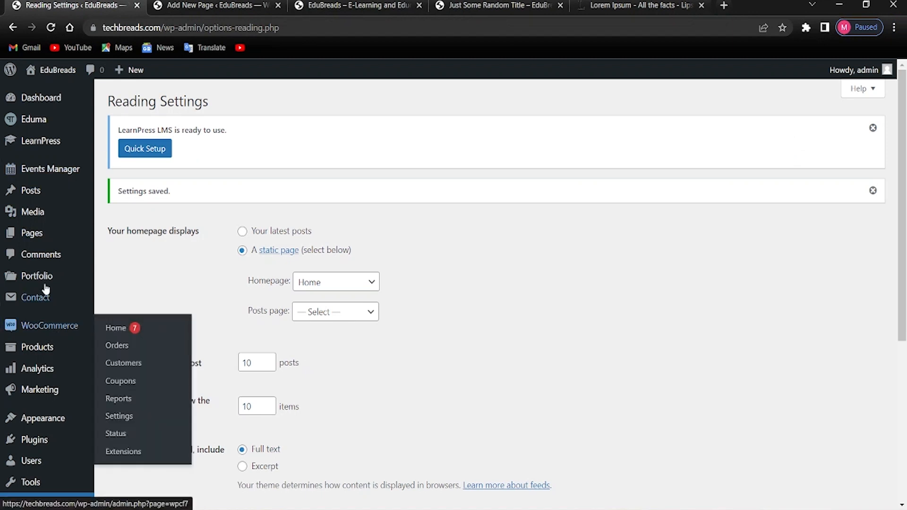
Step: Open the list of all site pages and close the browser tab holding the Home page editor
left_click(120, 235)
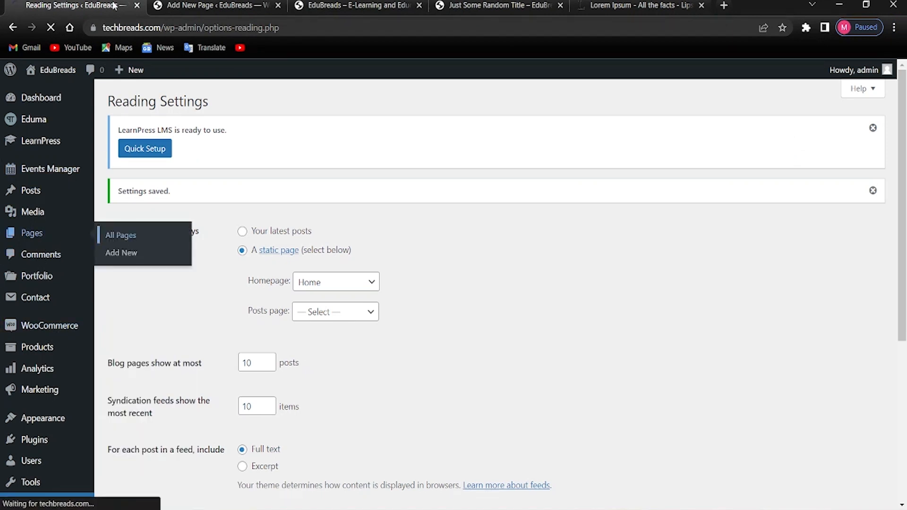
left_click(278, 6)
left_click(242, 5)
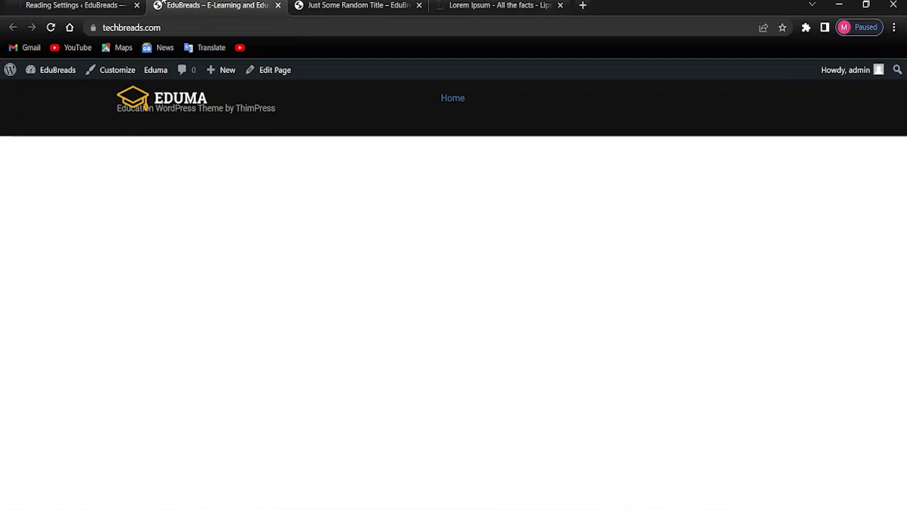
left_click(117, 3)
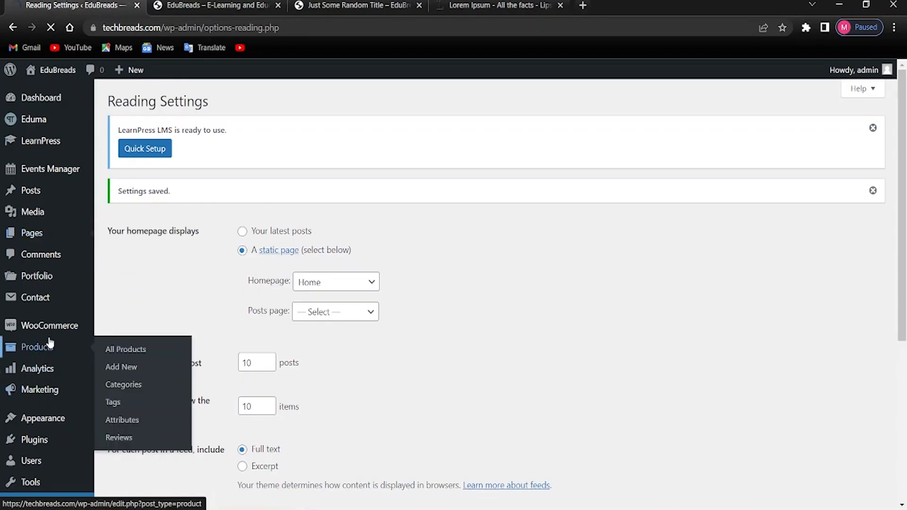
scroll(51, 347, "down", 1)
right_click(28, 385)
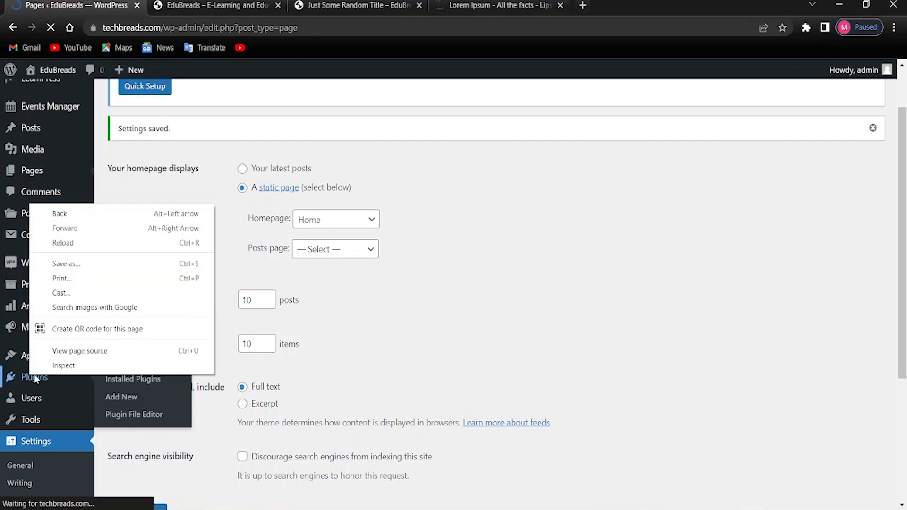
left_click(506, 132)
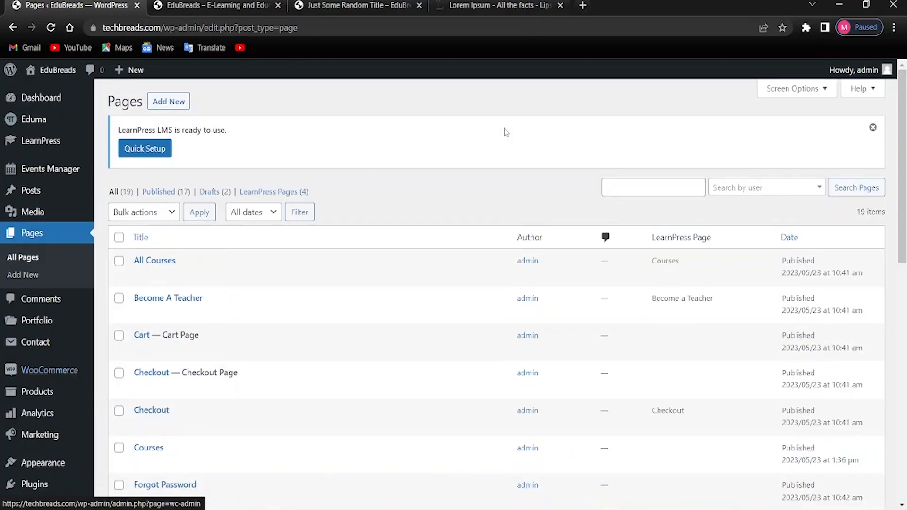
scroll(64, 392, "down", 2)
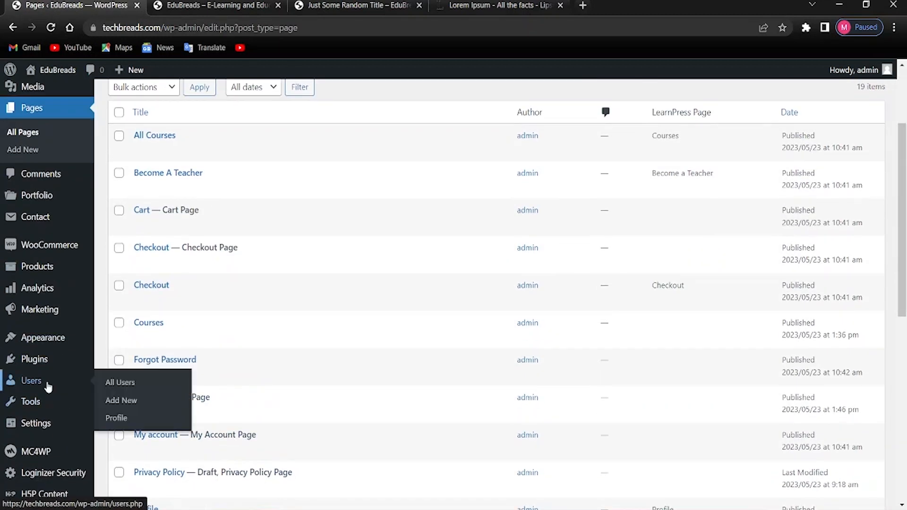
Step: Open the installed plugins list in a separate browser tab and open the Home page for editing
mouse_move(83, 372)
right_click(142, 363)
left_click(182, 373)
left_click(173, 5)
left_click(76, 5)
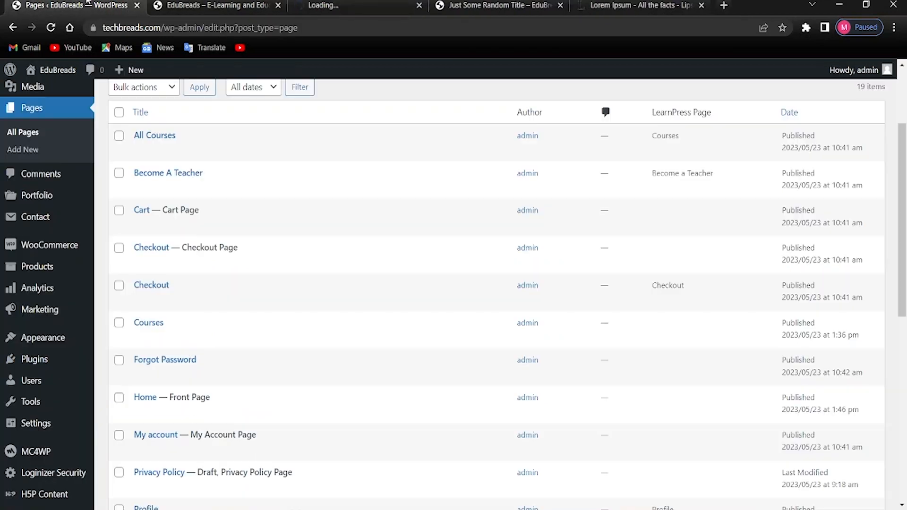
scroll(141, 340, "down", 2)
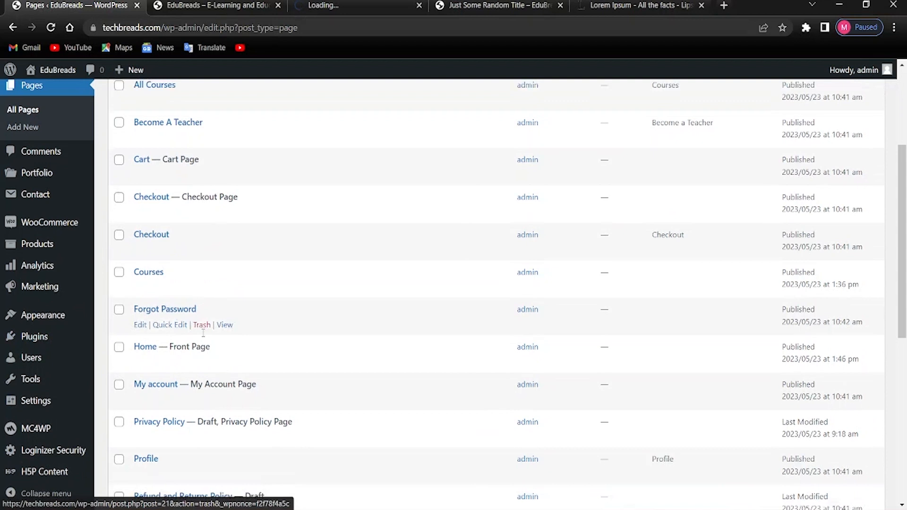
left_click(141, 352)
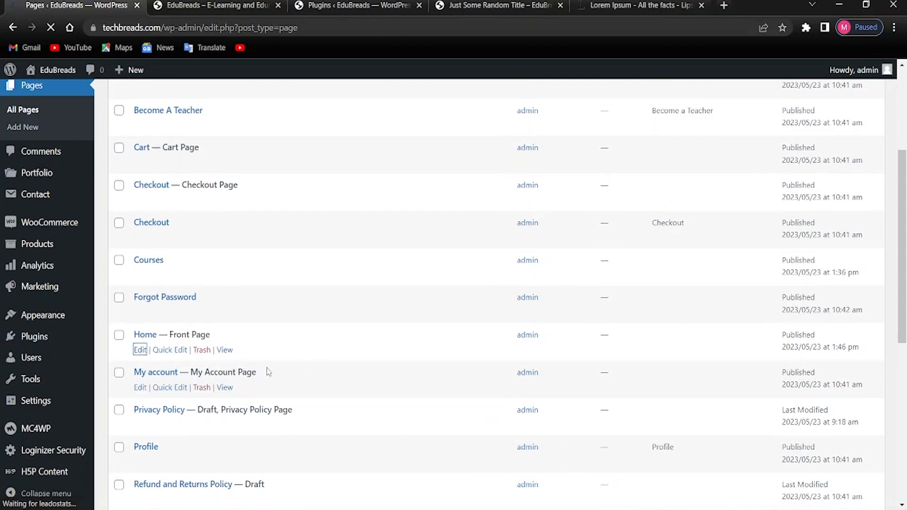
Step: Find Elementor among the installed plugins and activate it
left_click(318, 5)
scroll(212, 424, "down", 9)
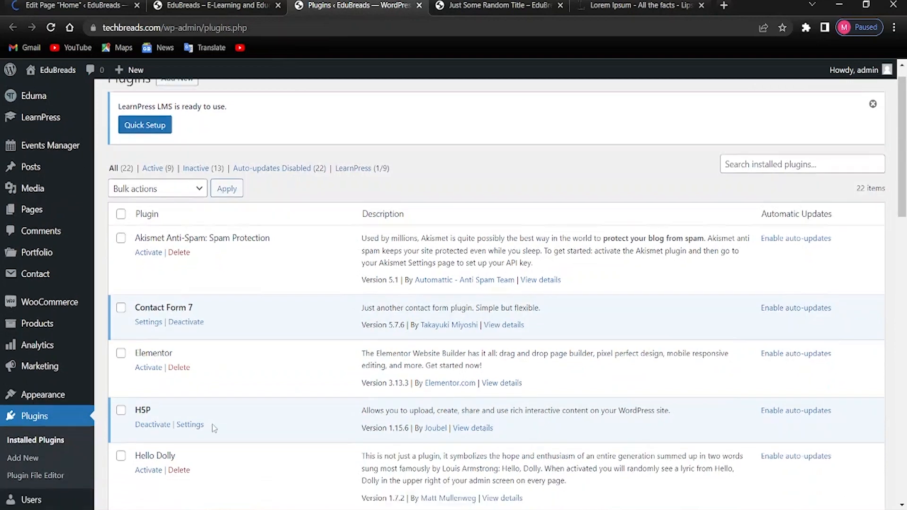
scroll(179, 418, "down", 7)
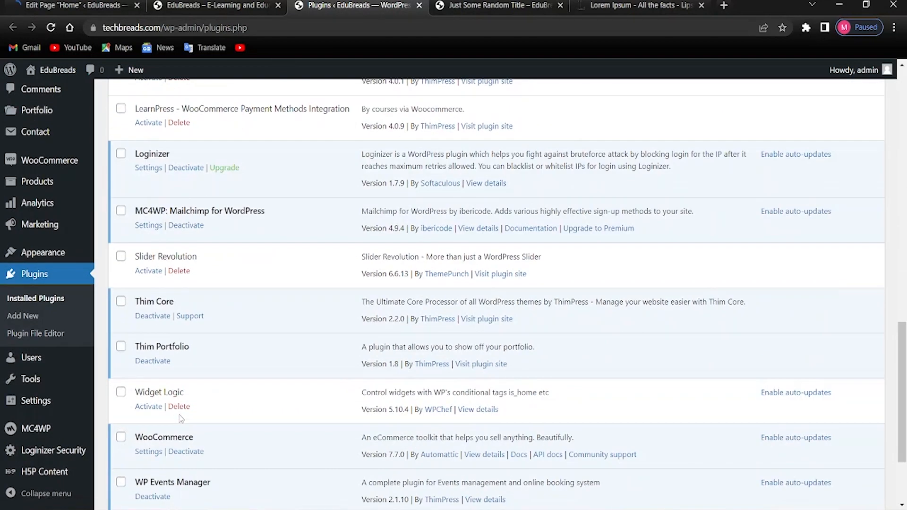
scroll(160, 417, "down", 2)
scroll(163, 385, "up", 8)
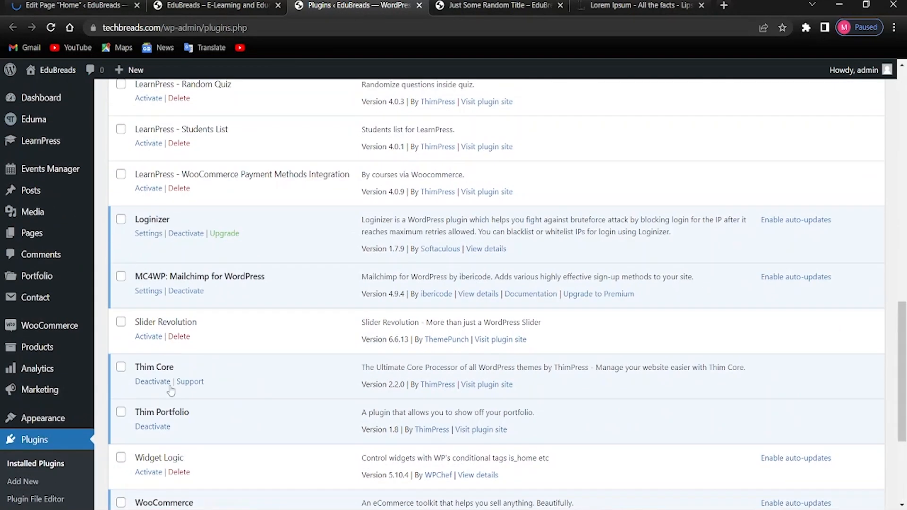
scroll(167, 383, "up", 10)
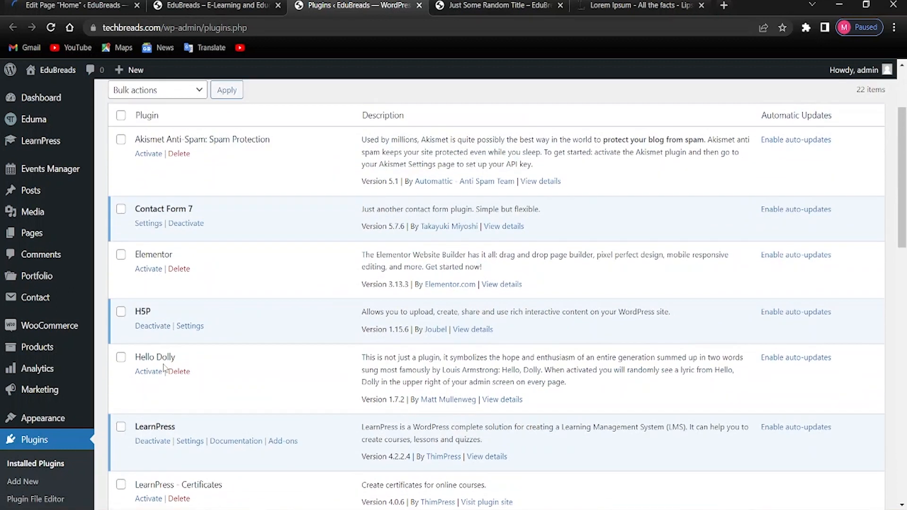
left_click(149, 390)
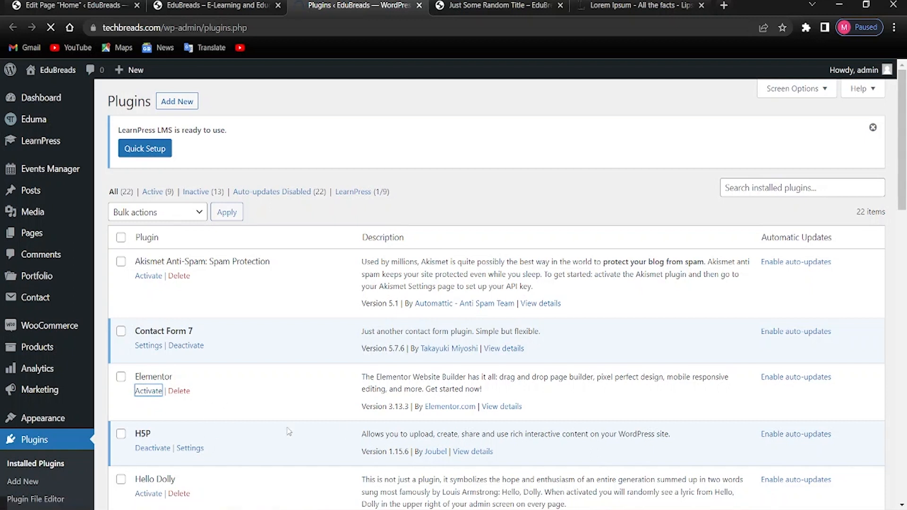
scroll(263, 365, "down", 15)
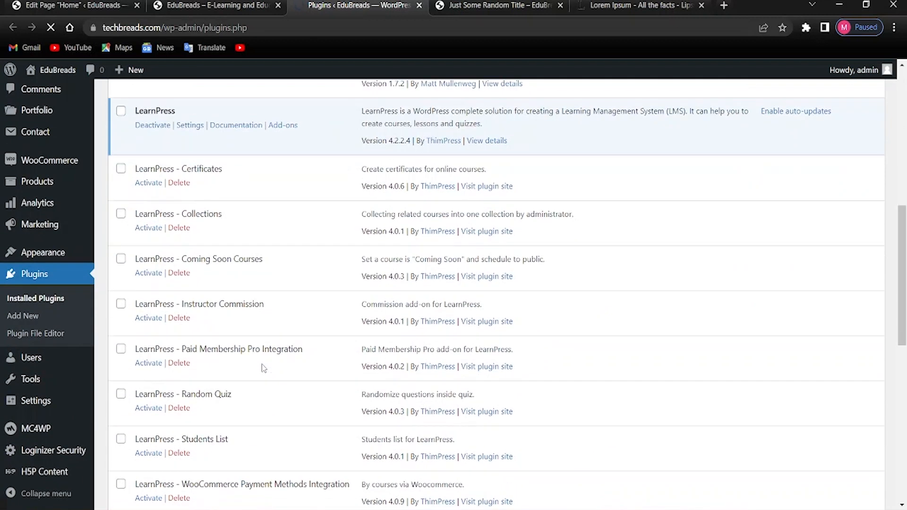
scroll(264, 369, "up", 15)
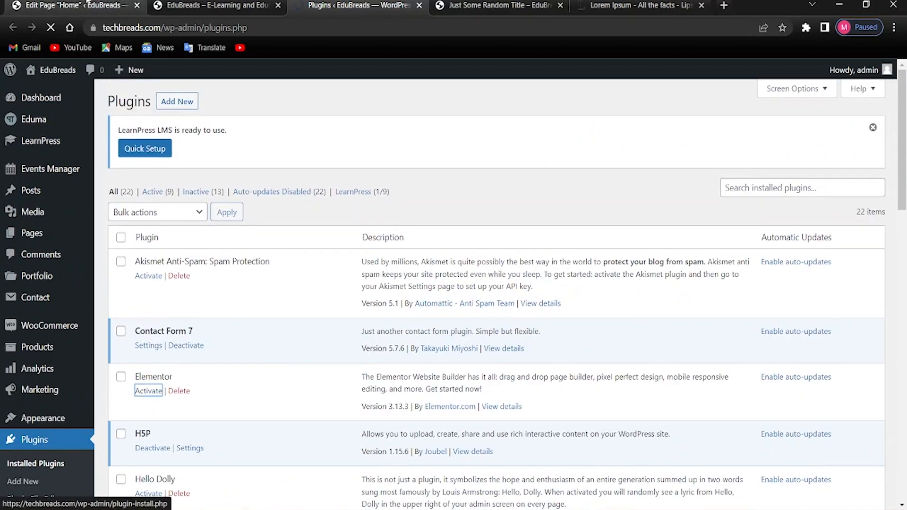
scroll(279, 375, "down", 15)
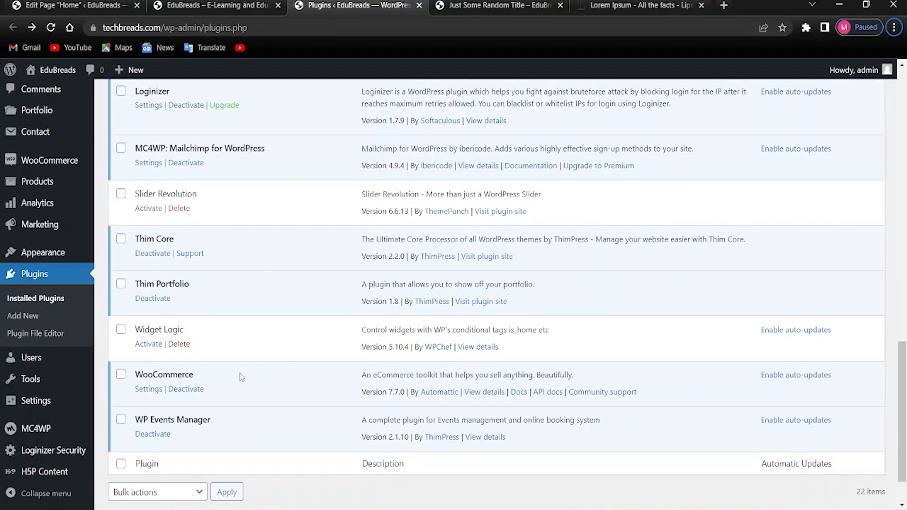
scroll(259, 386, "up", 15)
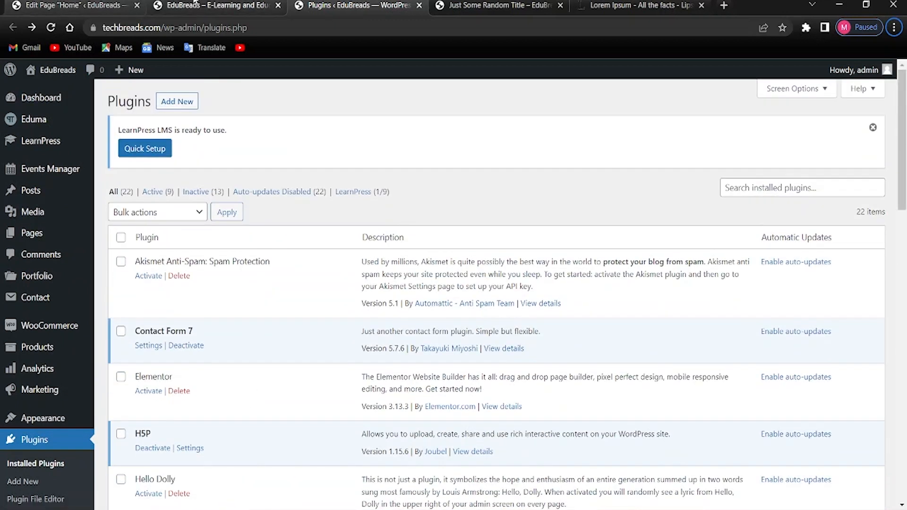
Step: Reload the Home page editor and open the page for editing with Elementor
left_click(224, 4)
left_click(34, 2)
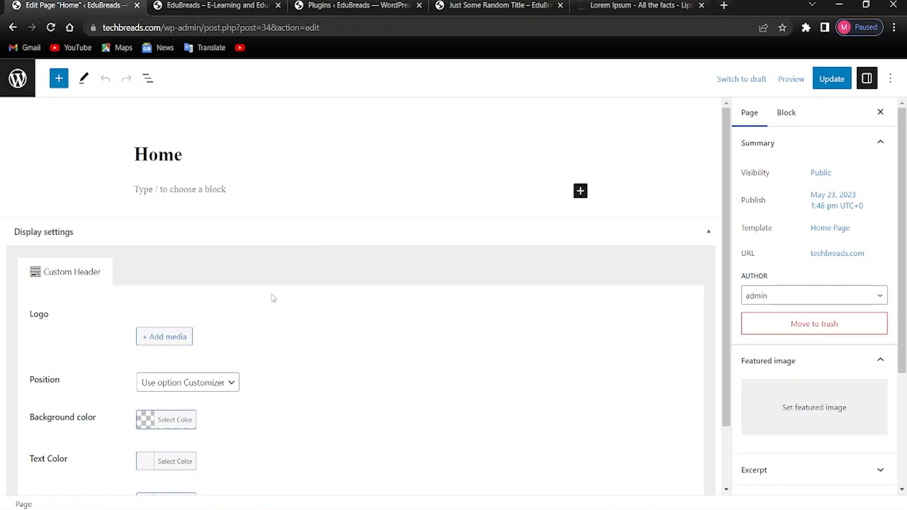
left_click(50, 27)
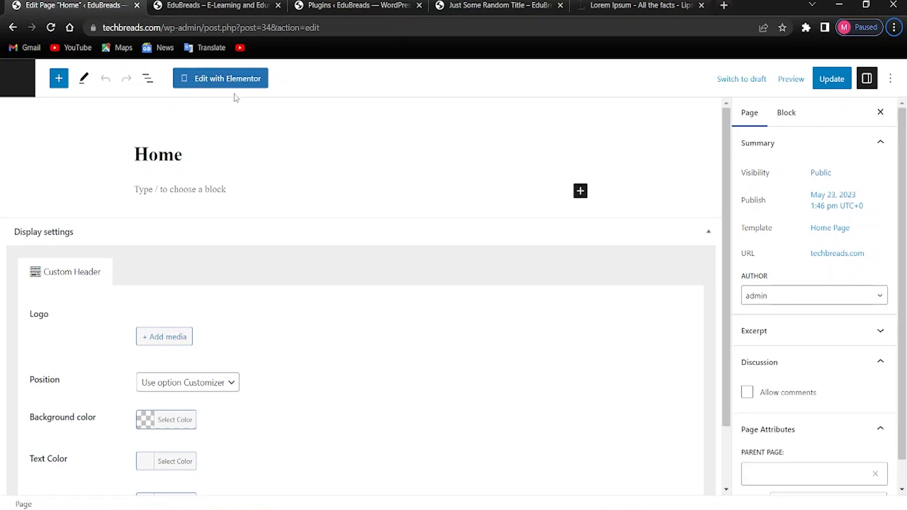
left_click(233, 79)
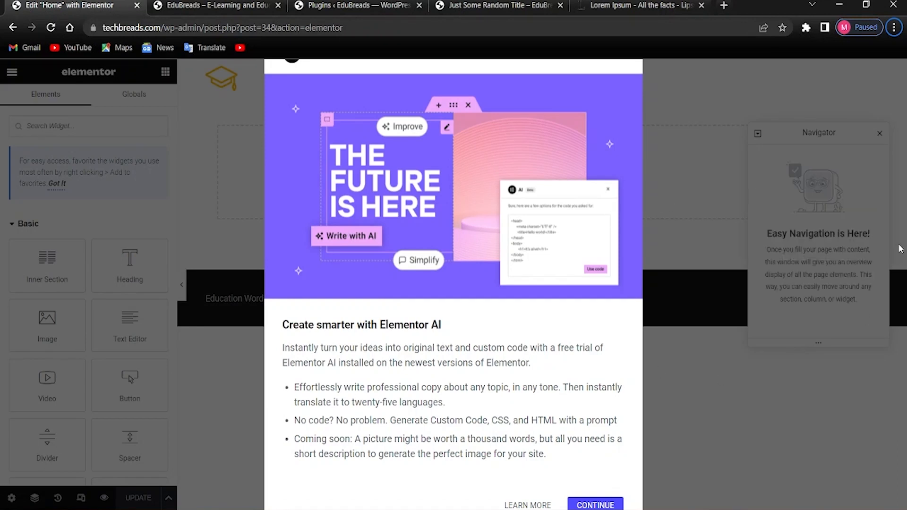
Step: Dismiss the Elementor AI and container announcements and close the Navigator
left_click(578, 506)
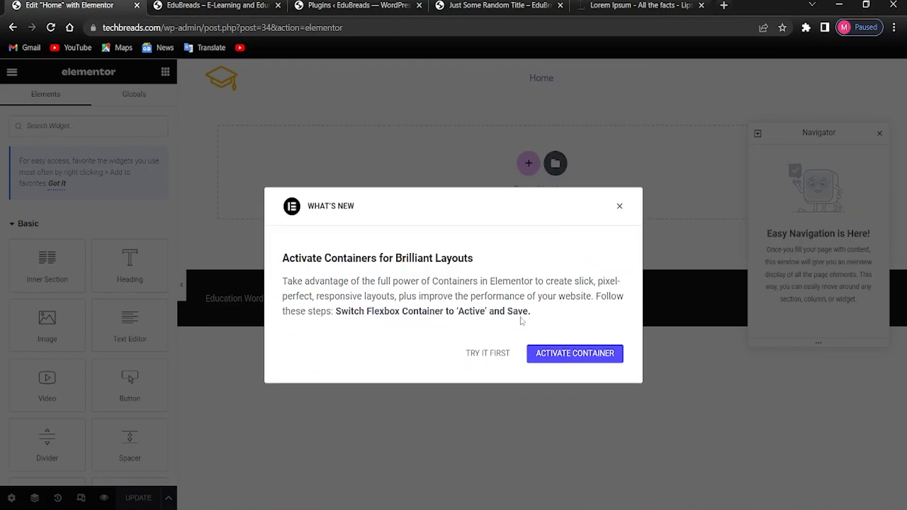
left_click(618, 208)
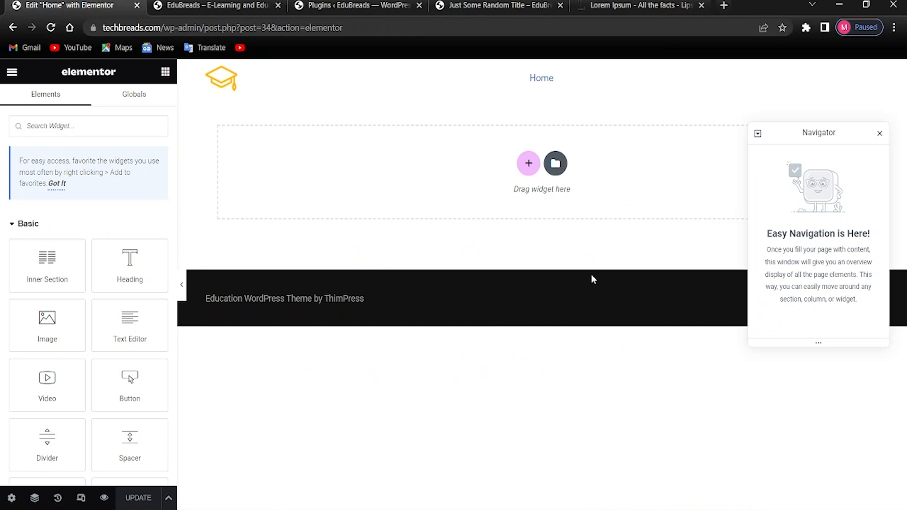
left_click(881, 134)
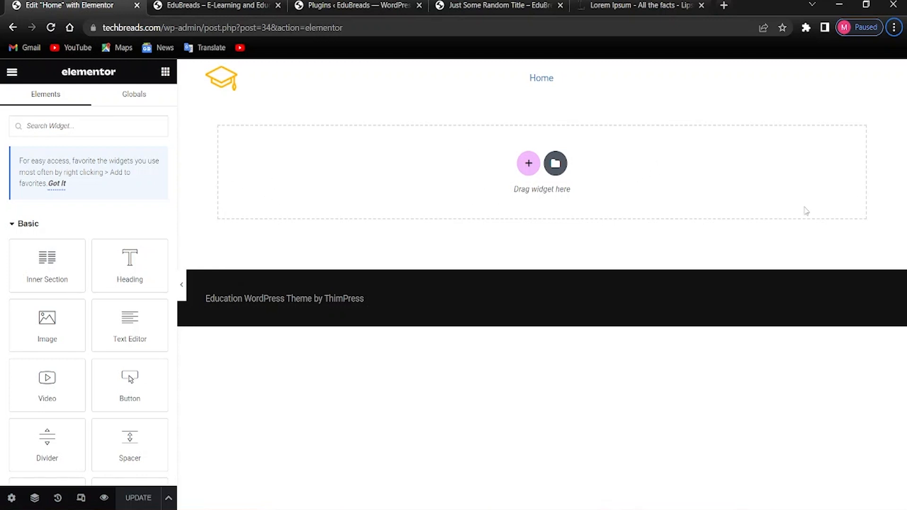
Step: Browse the available Elementor widgets and search them for "image"
scroll(127, 256, "down", 5)
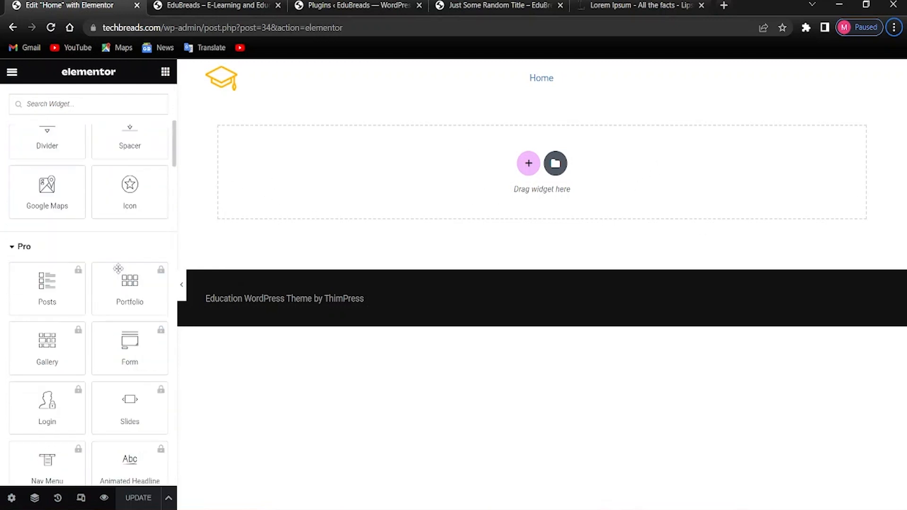
scroll(120, 287, "up", 3)
scroll(118, 290, "up", 4)
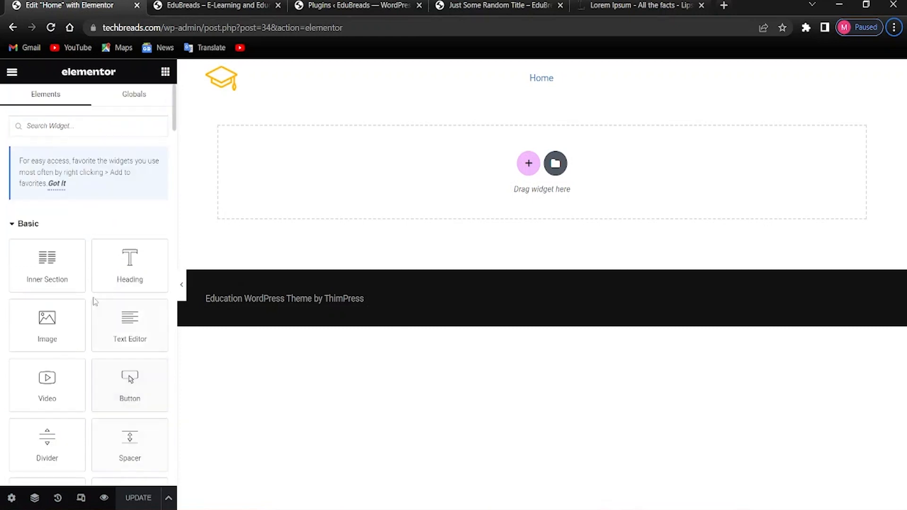
left_click(78, 124)
type("image")
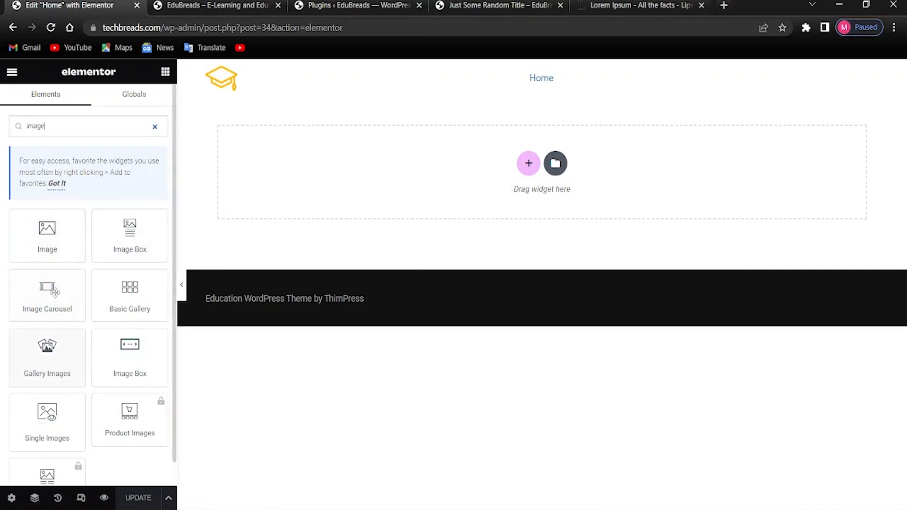
left_click(118, 247)
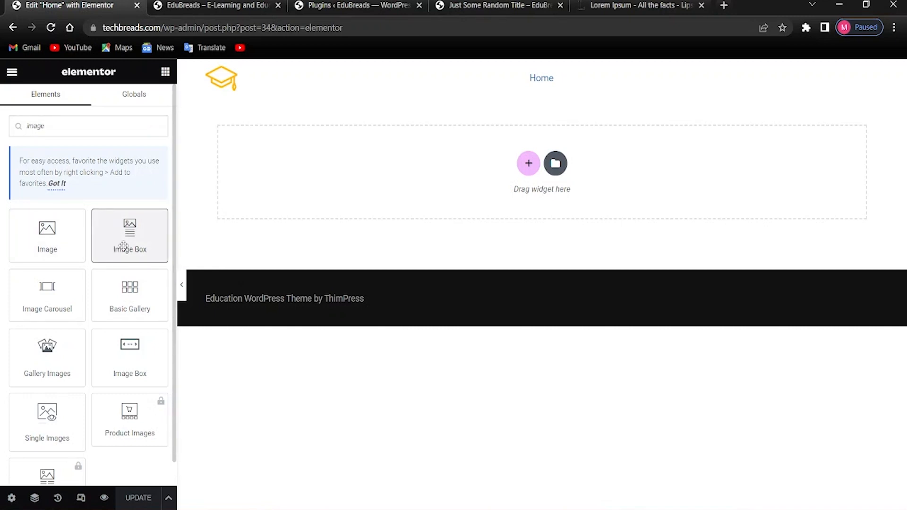
mouse_move(60, 244)
left_mouse_down()
mouse_move(149, 228)
mouse_move(66, 239)
left_mouse_up()
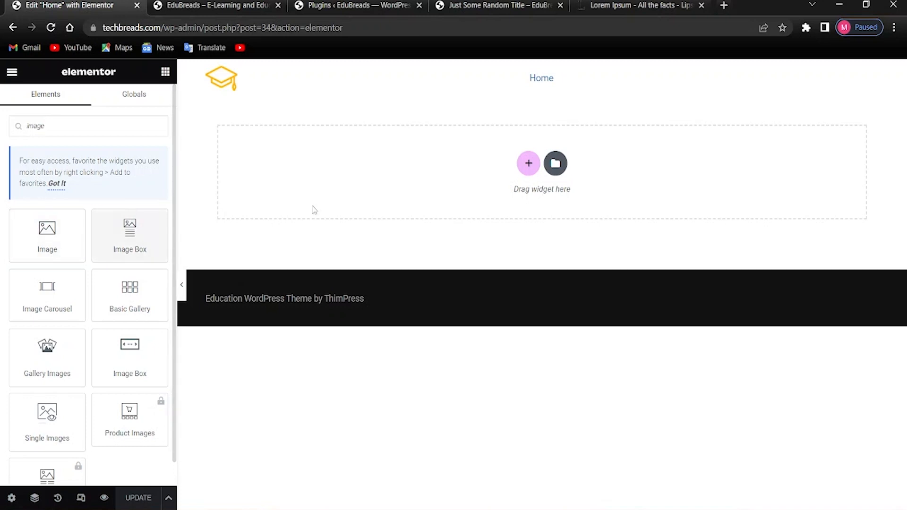
Step: Add a single-column section to the Home page and try to place an Inner Section widget in it
left_click(528, 163)
left_click(391, 198)
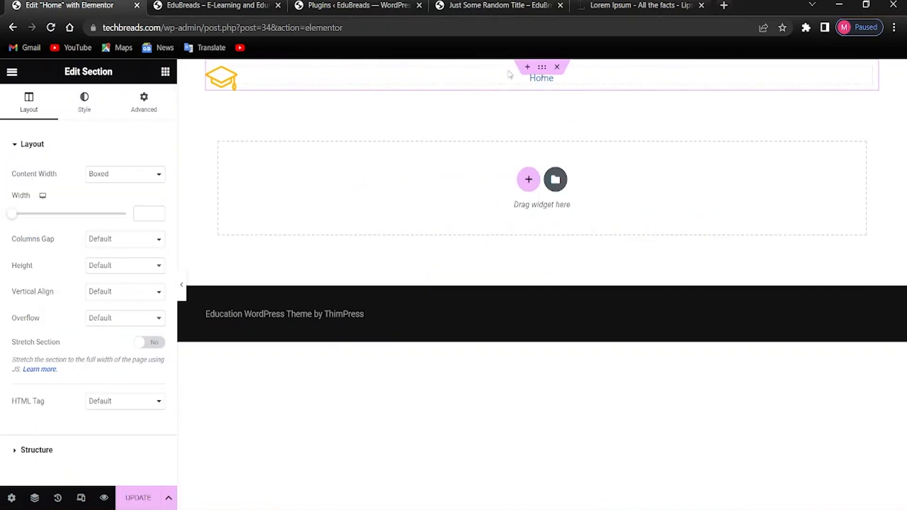
left_click(534, 109)
left_click_drag(17, 275, 543, 76)
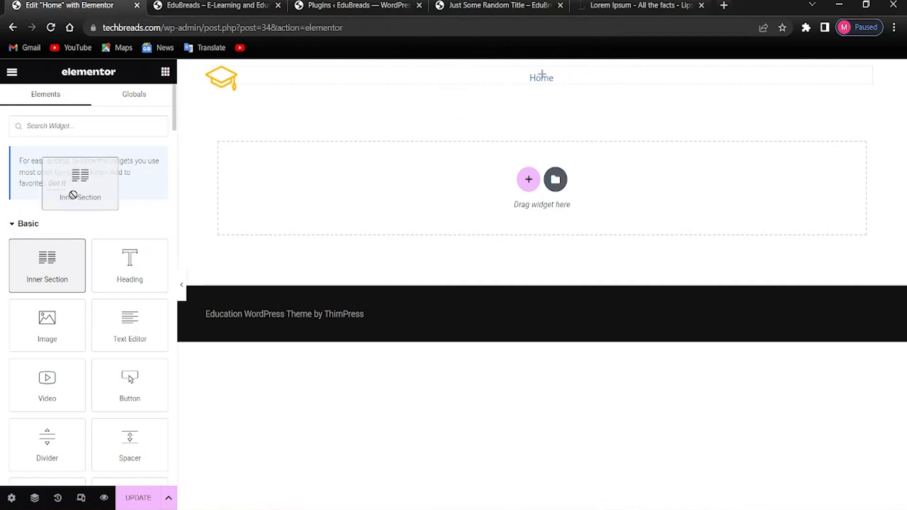
Step: Add another single-column section below the first and place an Image widget in it
left_click(528, 179)
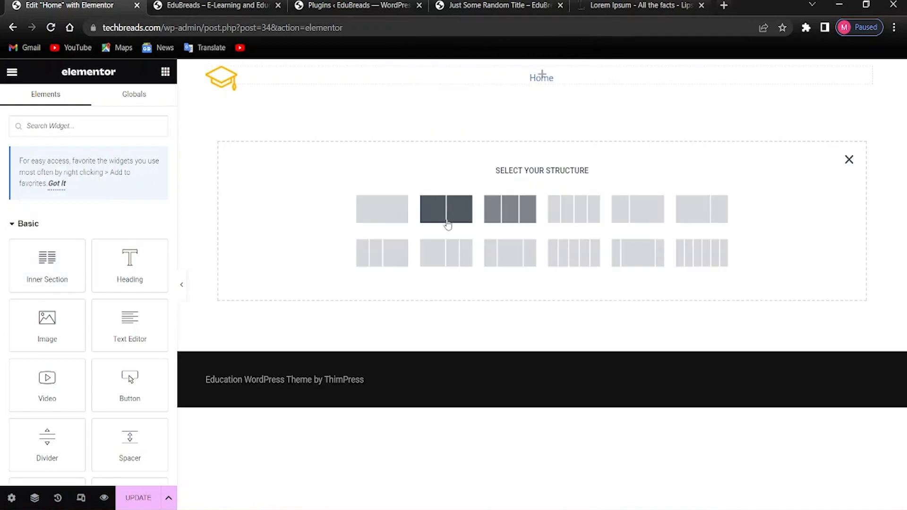
left_click(403, 213)
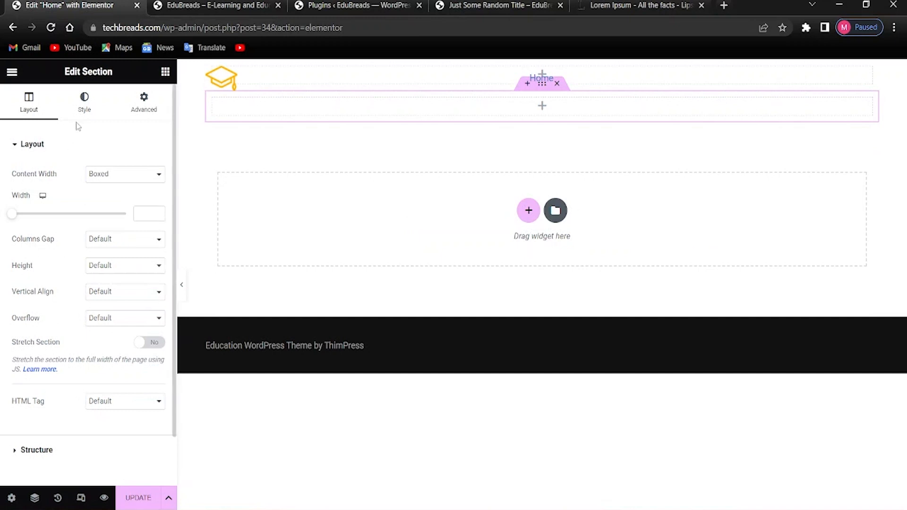
left_click(165, 71)
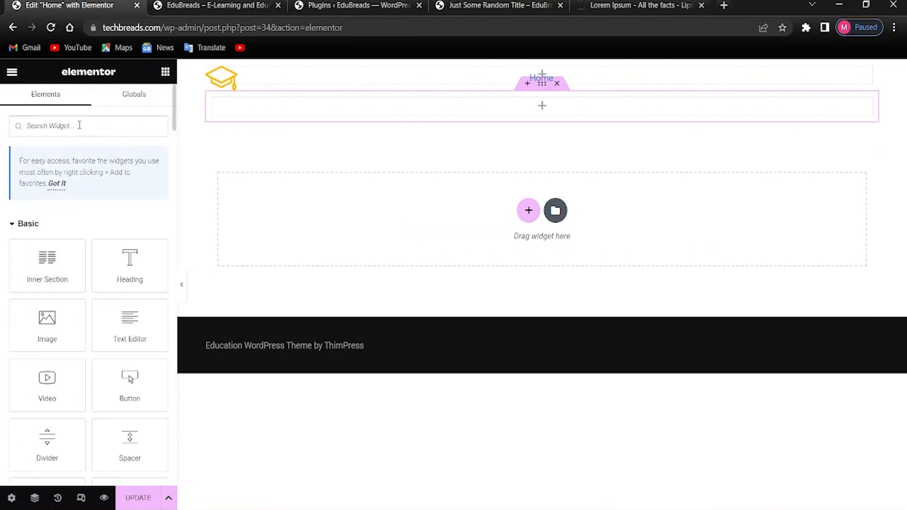
type("image")
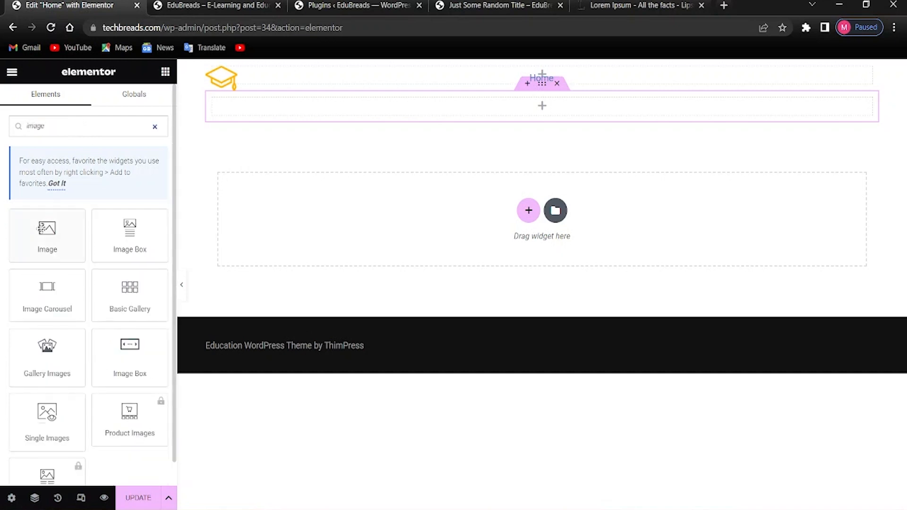
left_click_drag(42, 237, 511, 116)
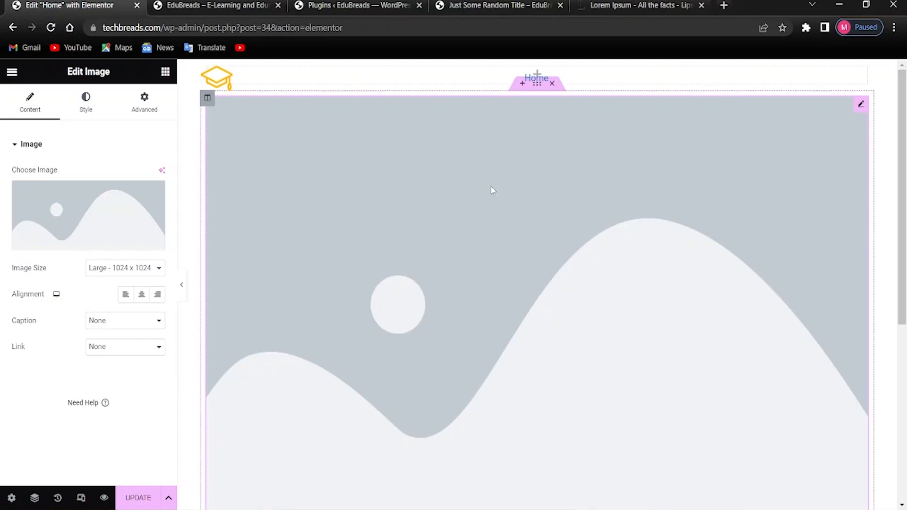
Step: Upload the classroom photo to the media library and use it as the picture of the Home page's Image widget
scroll(379, 249, "down", 10)
scroll(431, 268, "up", 10)
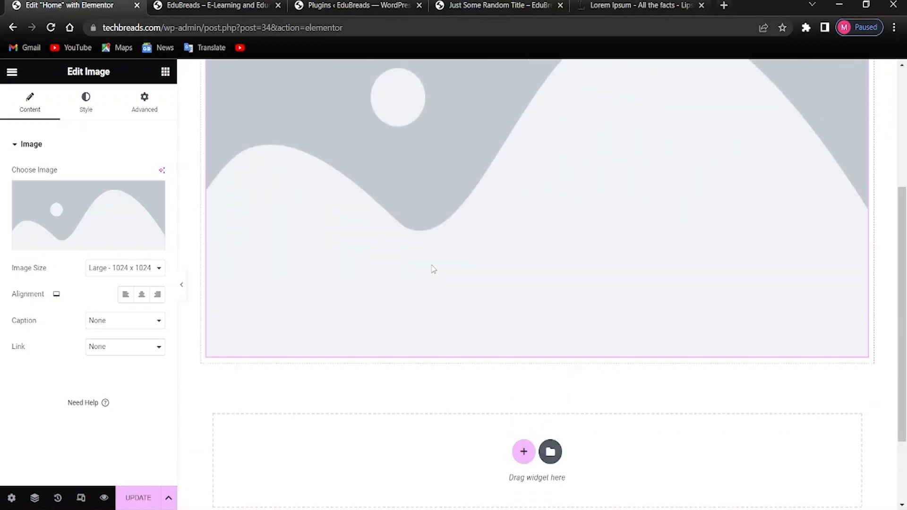
scroll(388, 267, "down", 3)
scroll(341, 243, "up", 3)
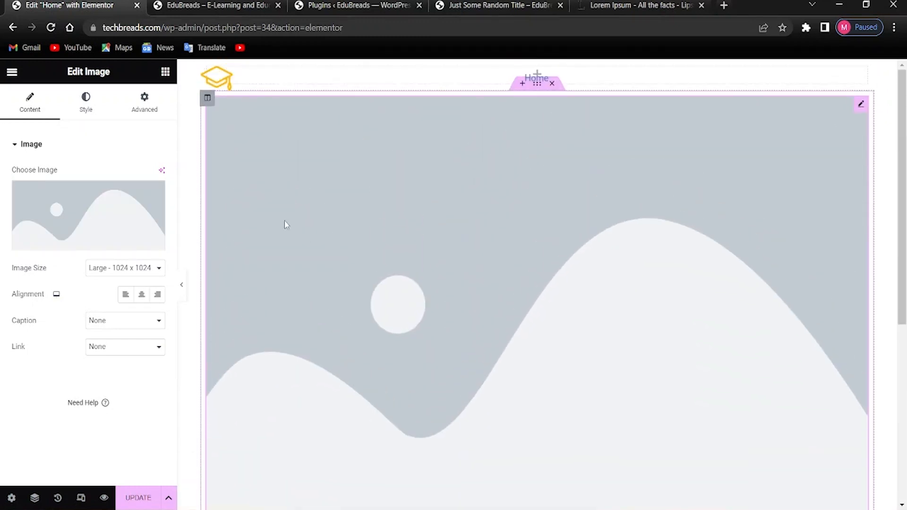
left_click(73, 219)
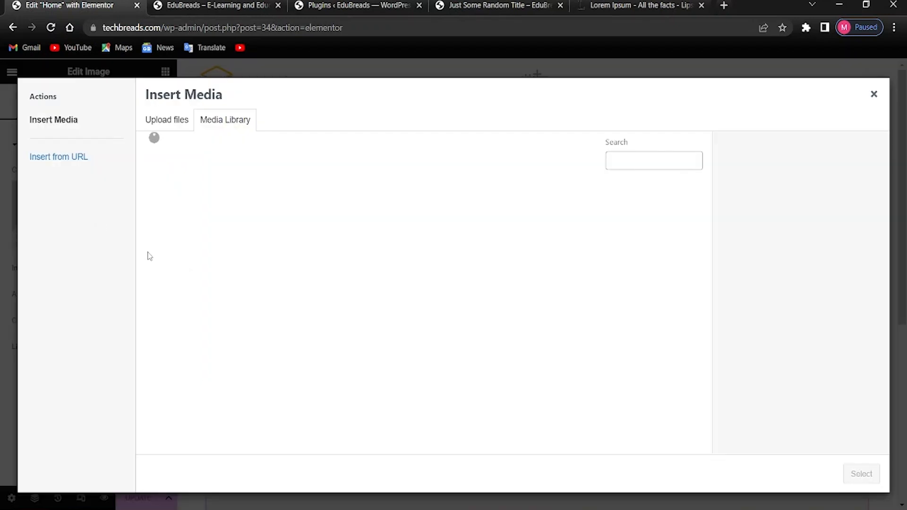
left_click(171, 119)
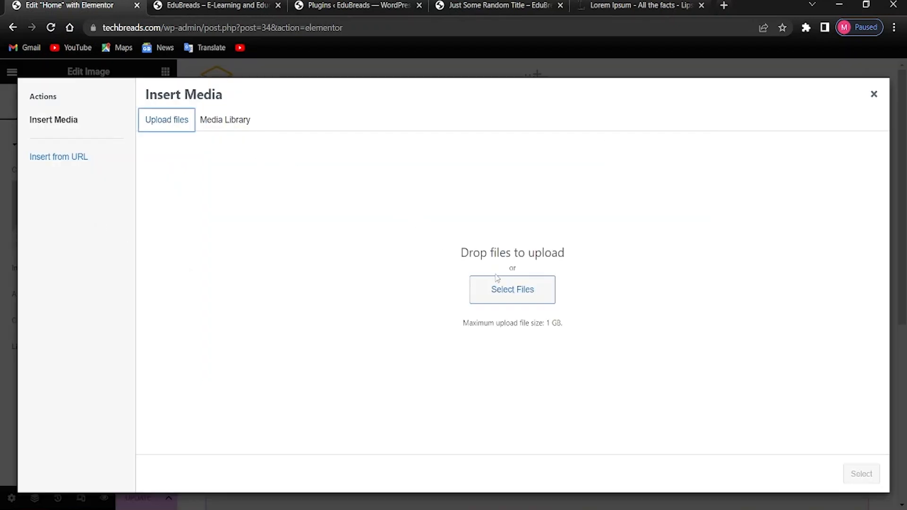
left_click(501, 287)
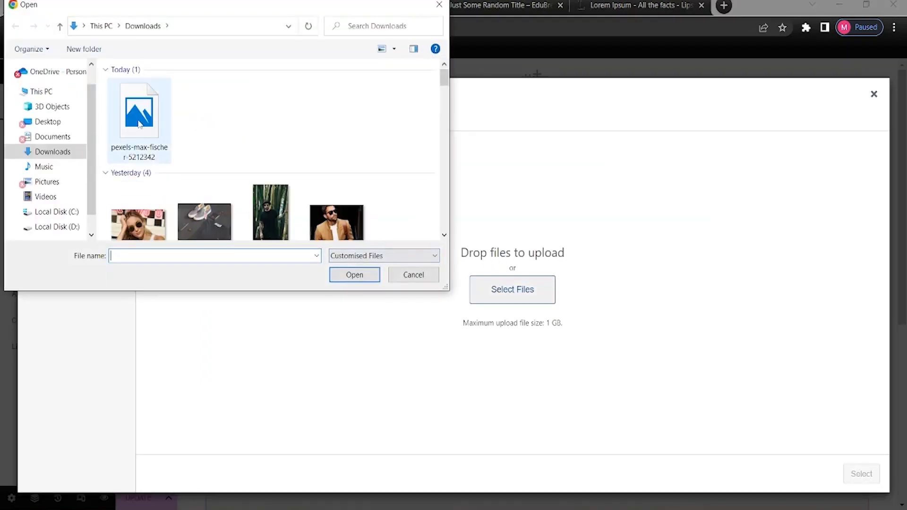
left_click(140, 124)
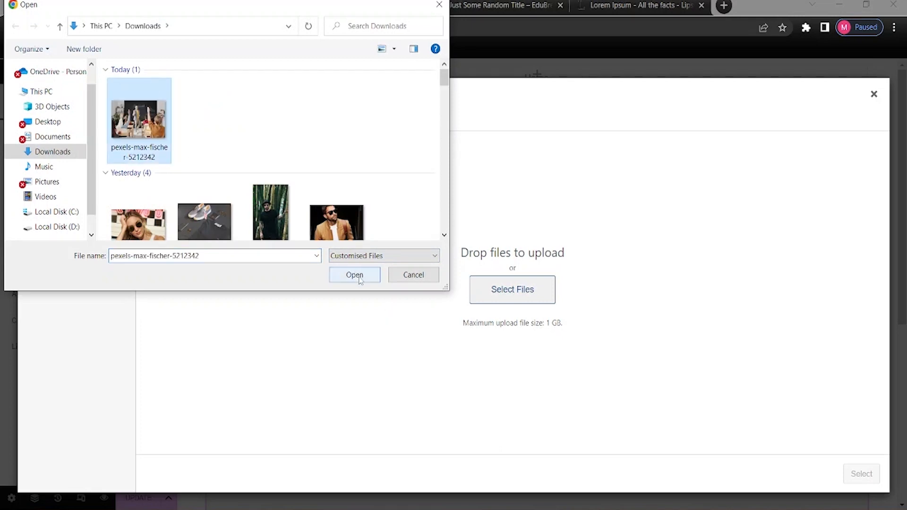
left_click(354, 275)
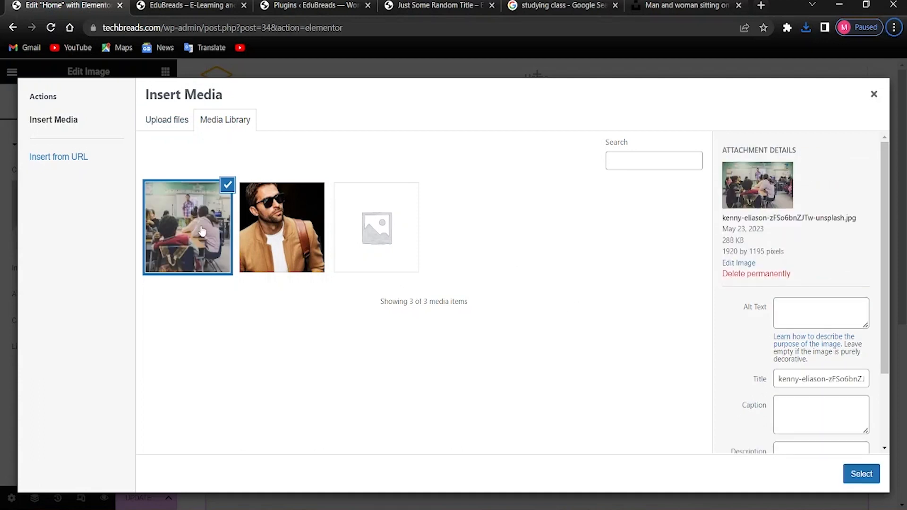
left_click(862, 474)
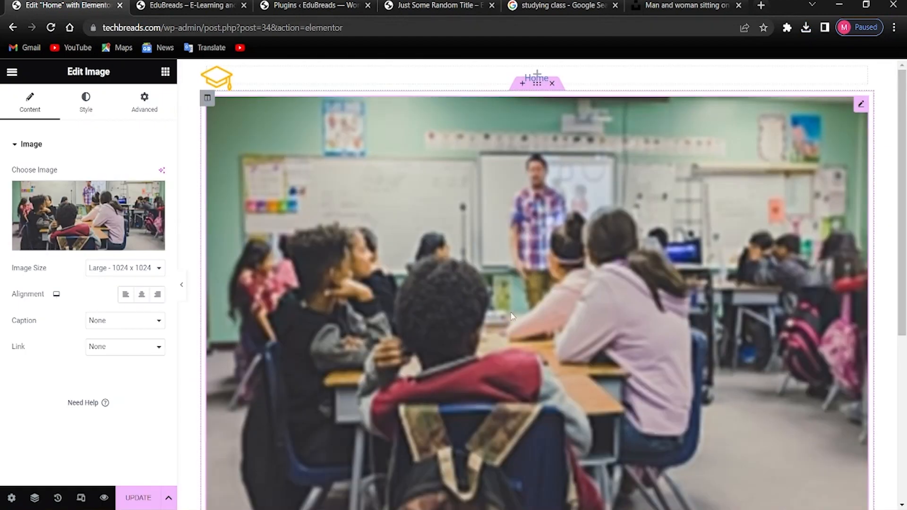
Step: Set the classroom image's size to Medium Large - 768 x 0
scroll(566, 340, "down", 5)
scroll(506, 338, "up", 4)
scroll(556, 313, "up", 1)
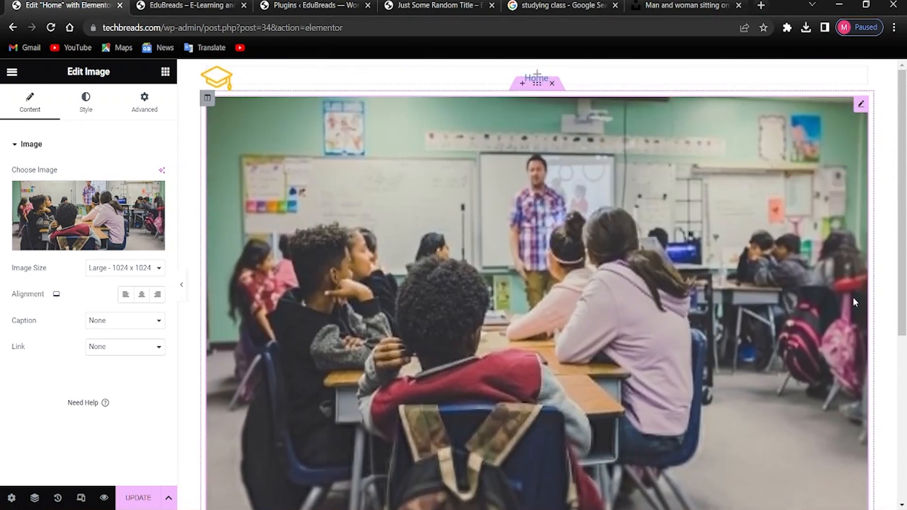
scroll(596, 330, "down", 4)
scroll(598, 316, "up", 2)
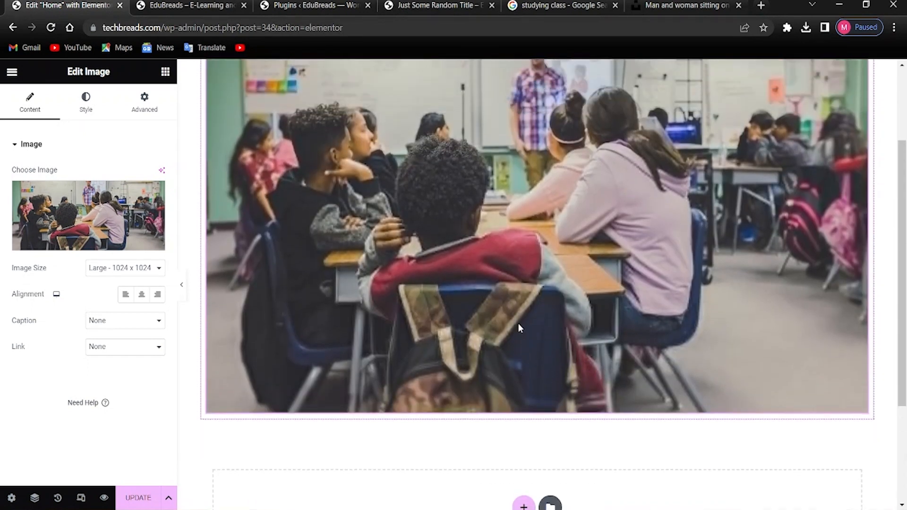
scroll(428, 330, "up", 2)
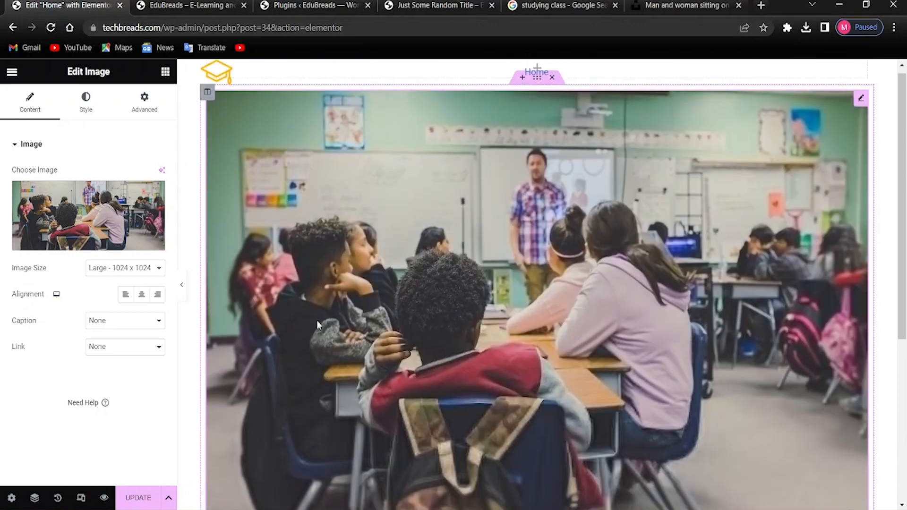
left_click(136, 273)
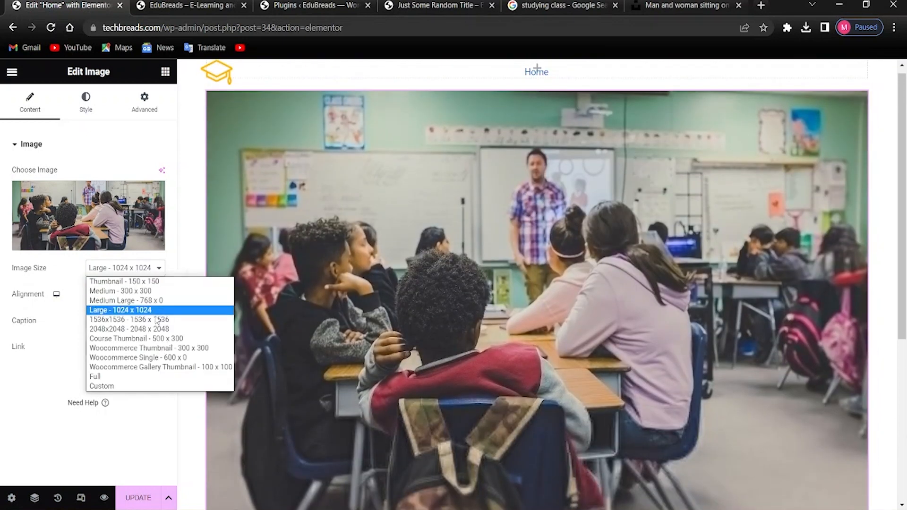
left_click(126, 300)
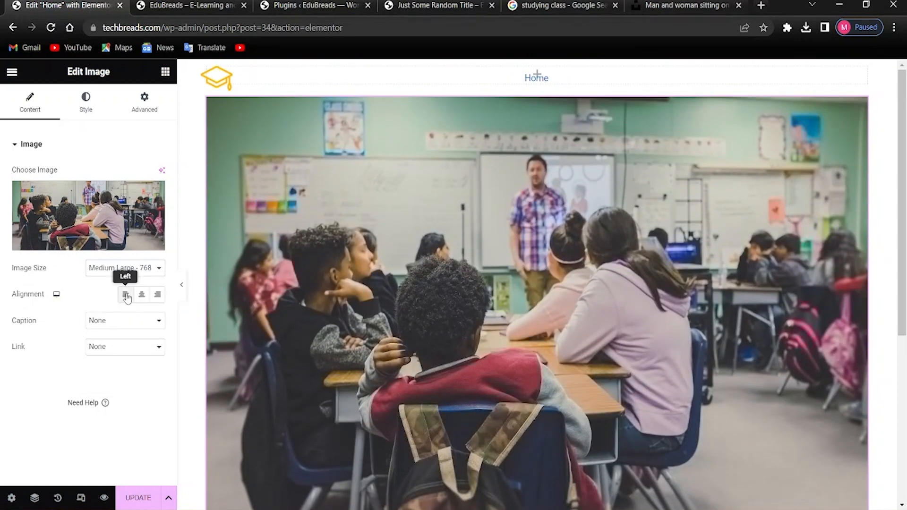
Step: Try the Medium - 300 x 300 size on the classroom image and check how it fits the page
left_click(137, 270)
left_click(135, 291)
scroll(415, 357, "down", 5)
scroll(414, 361, "up", 6)
scroll(399, 357, "down", 6)
scroll(339, 336, "up", 2)
scroll(337, 333, "up", 4)
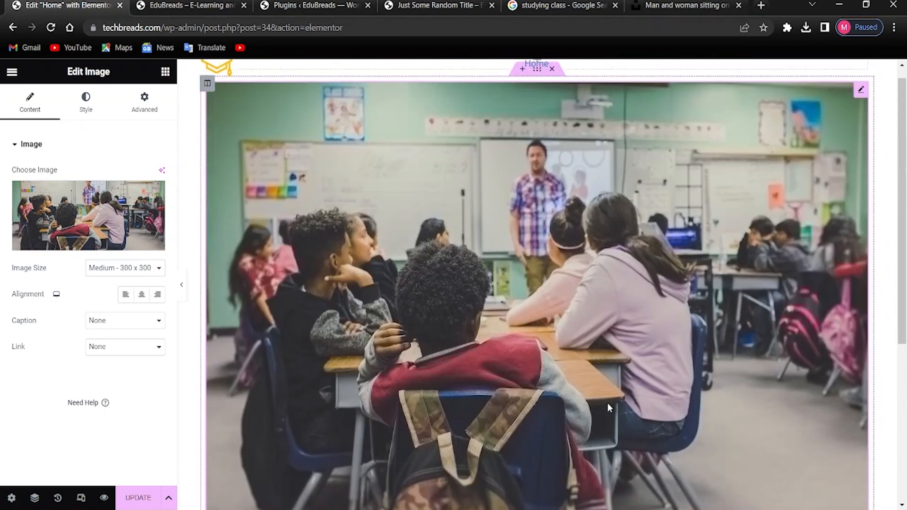
scroll(590, 379, "down", 2)
scroll(397, 188, "up", 2)
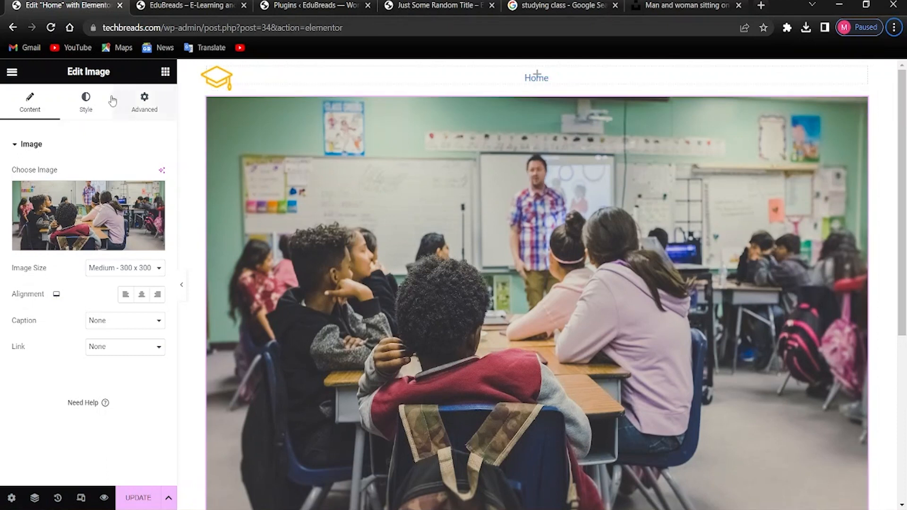
left_click(165, 75)
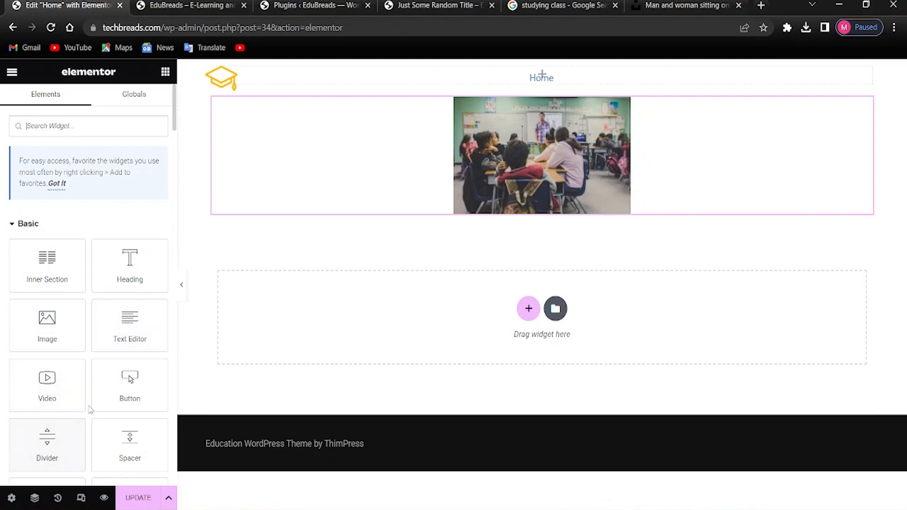
scroll(90, 404, "down", 3)
scroll(91, 402, "up", 3)
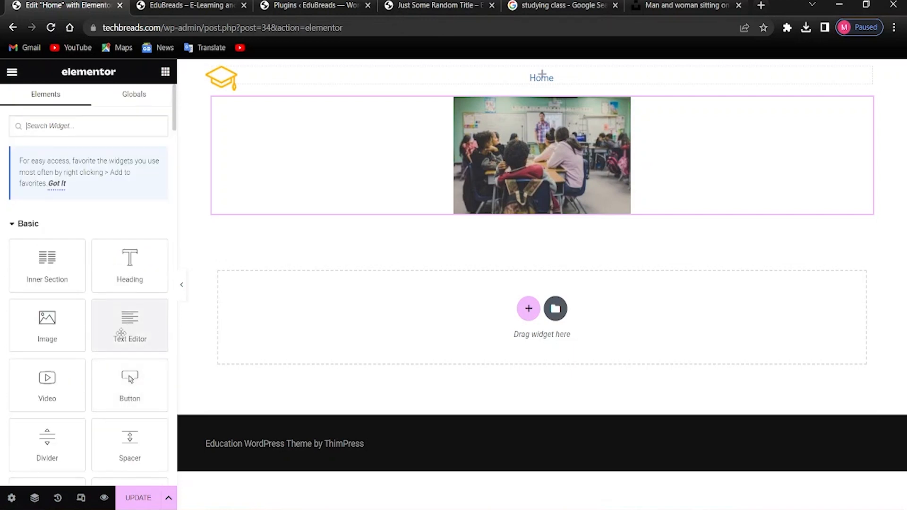
mouse_move(126, 330)
left_mouse_down()
mouse_move(492, 172)
mouse_move(127, 347)
left_mouse_up()
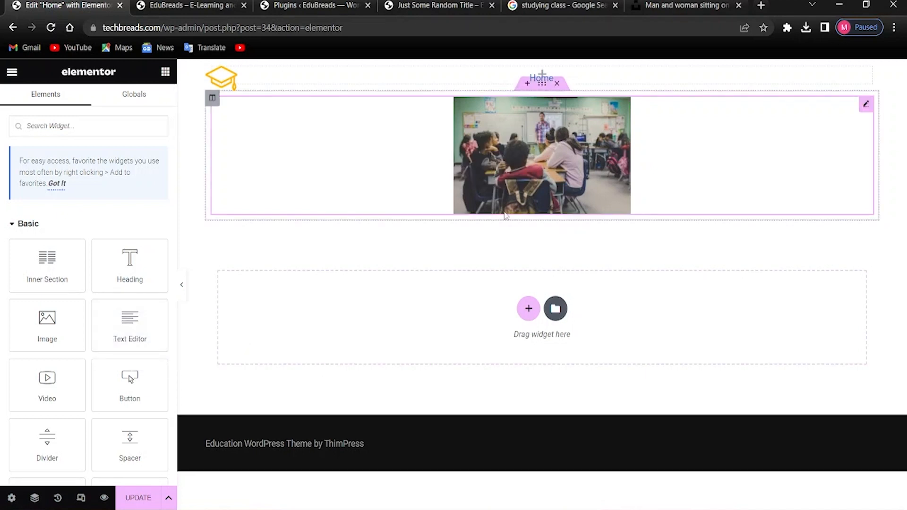
Step: Select the classroom image again and set its size to Large - 1024 x 1024
left_click(501, 179)
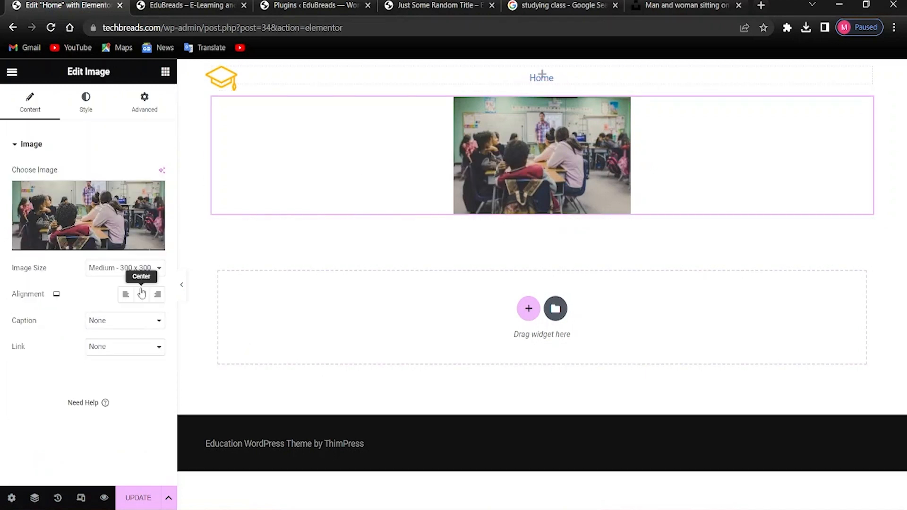
left_click(125, 268)
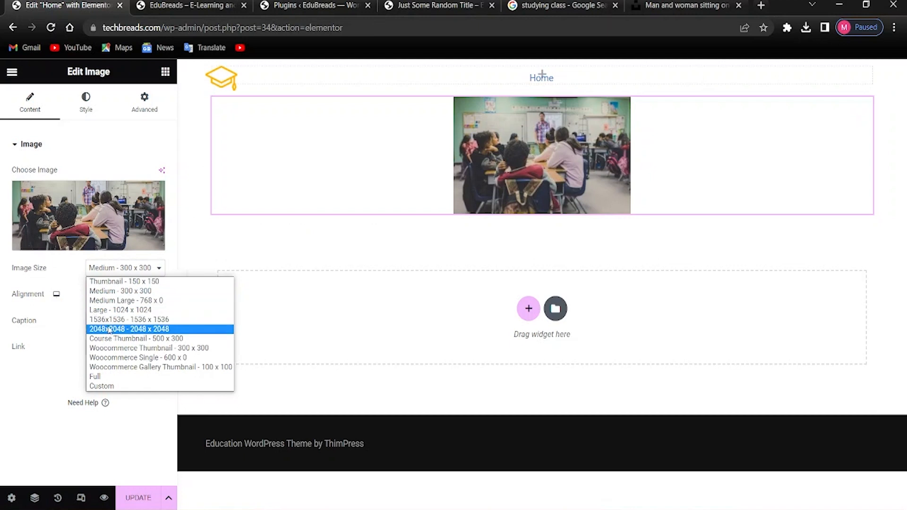
left_click(111, 310)
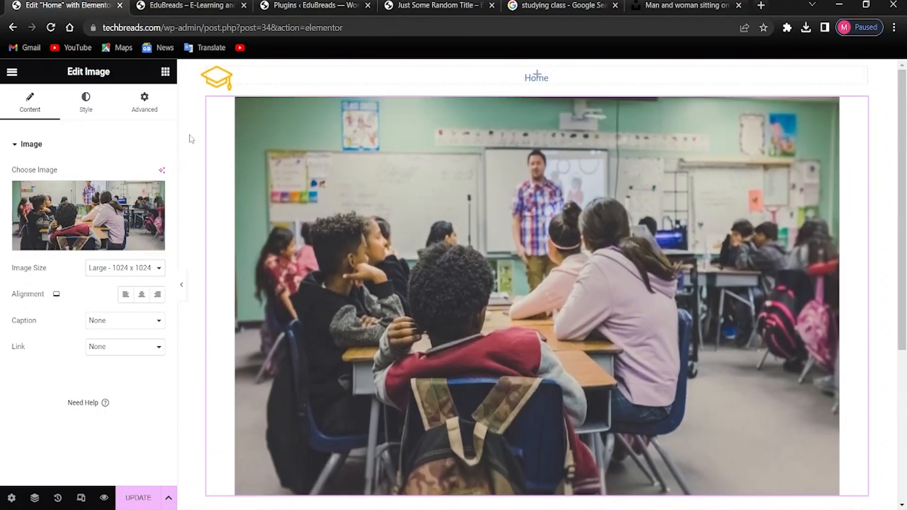
left_click(192, 139)
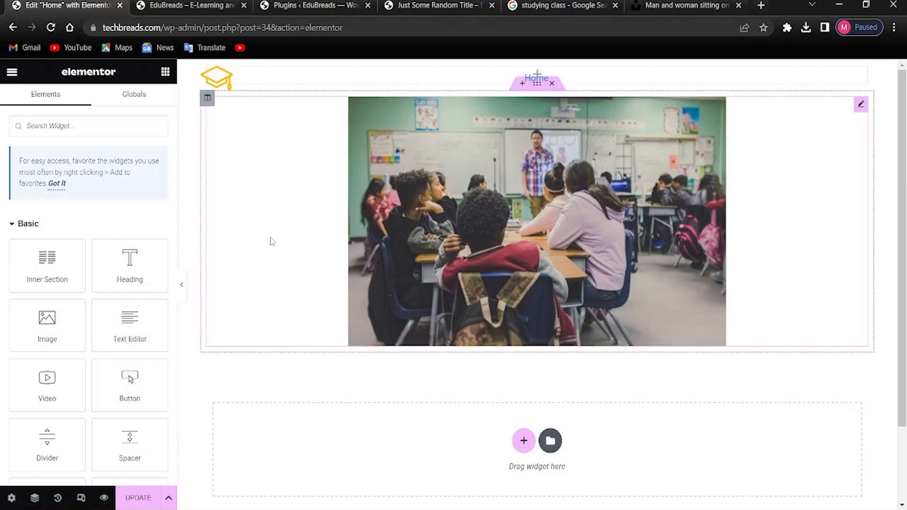
Step: Switch to the course editor for Create an LMS Website with LearnPress and open the course's permalink in a new tab
key("alt")
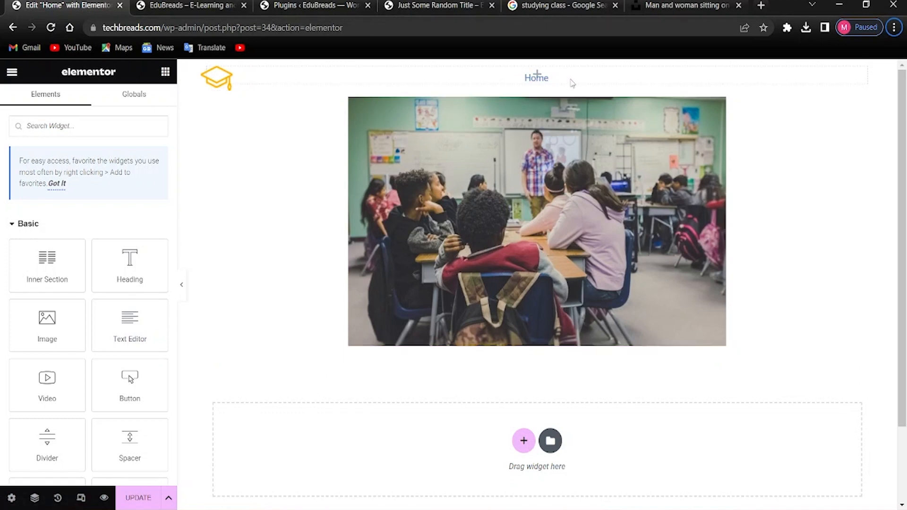
left_click(532, 109)
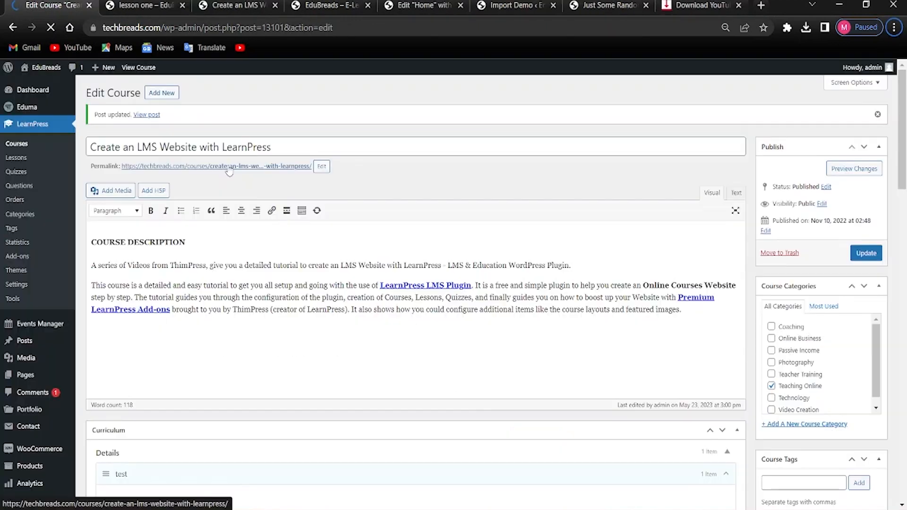
middle_click(229, 167)
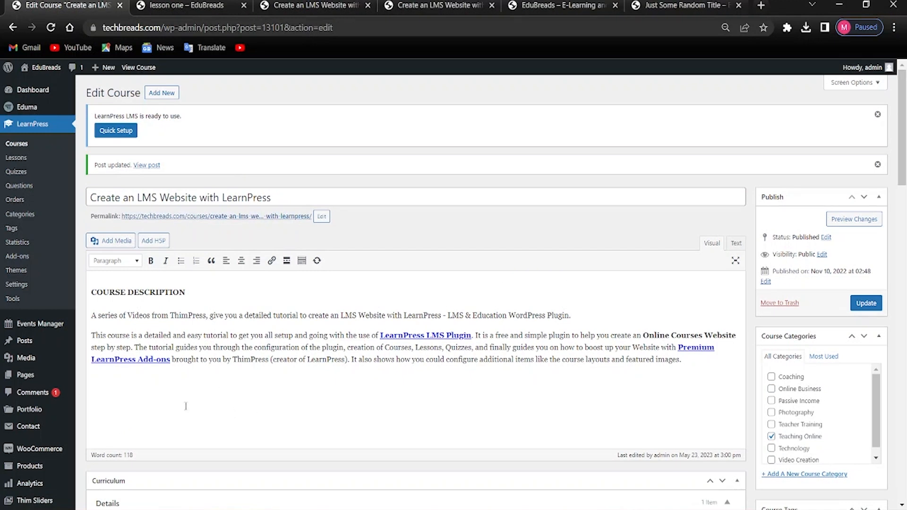
Step: Try to open lesson one from the test section of the course curriculum for editing
scroll(170, 396, "down", 5)
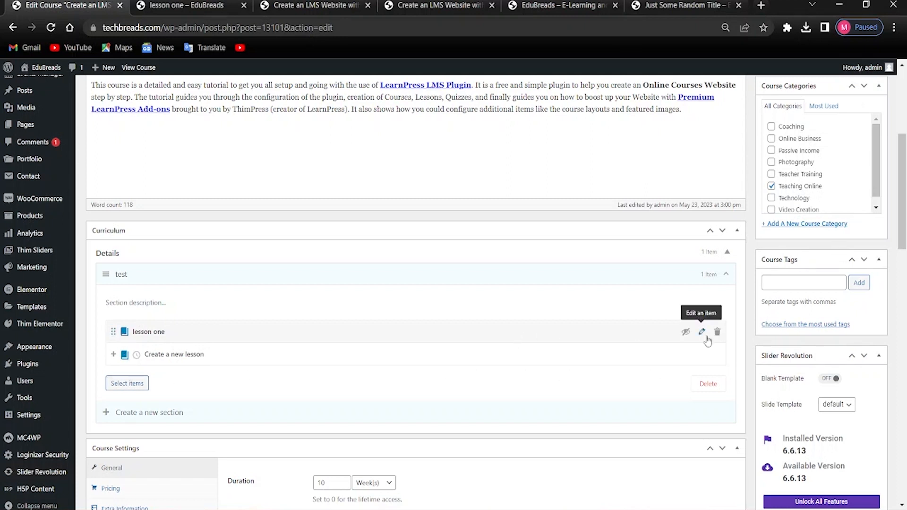
left_click(705, 335)
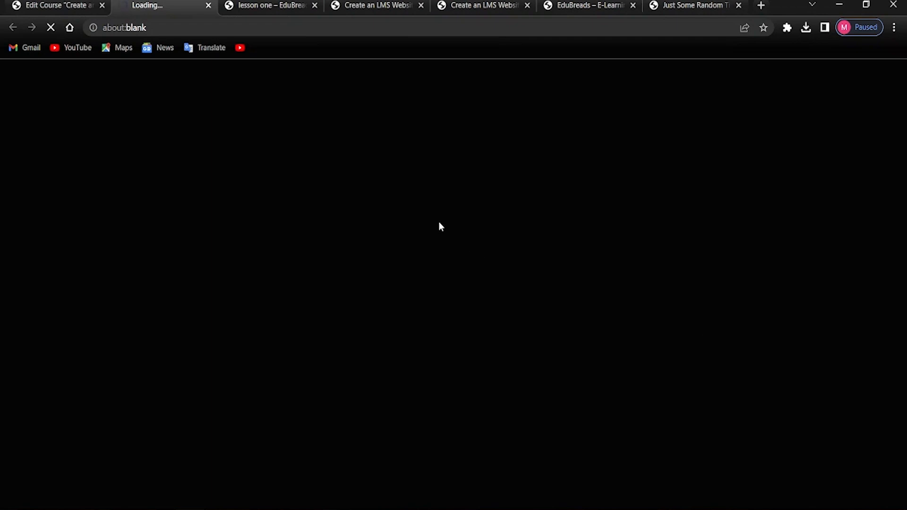
left_click(72, 4)
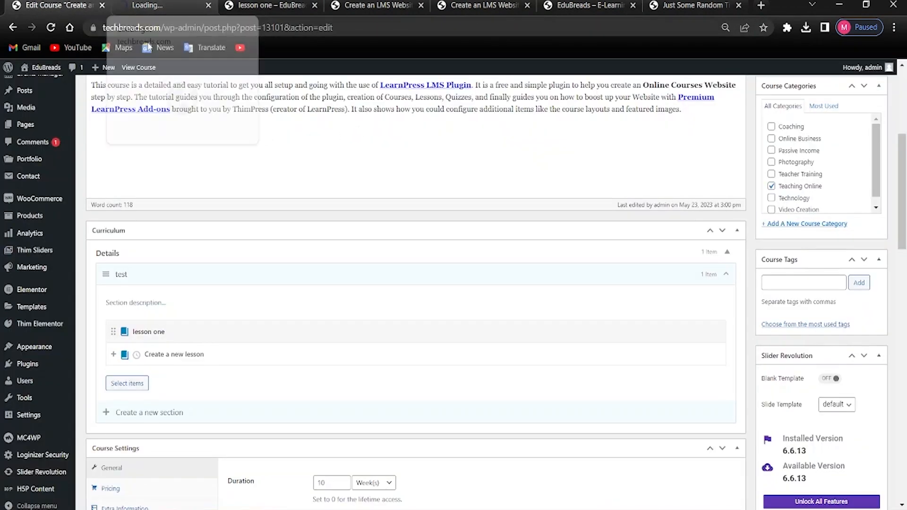
left_click(148, 7)
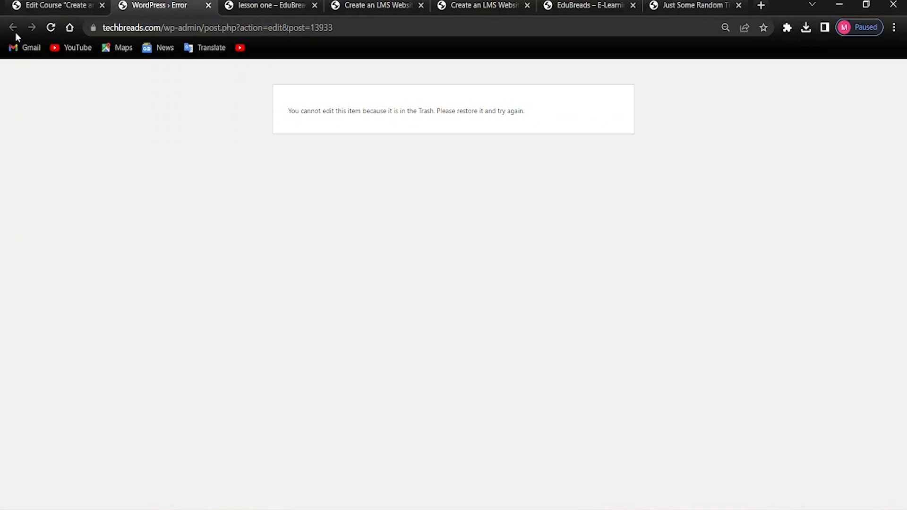
left_click(19, 7)
left_click(209, 5)
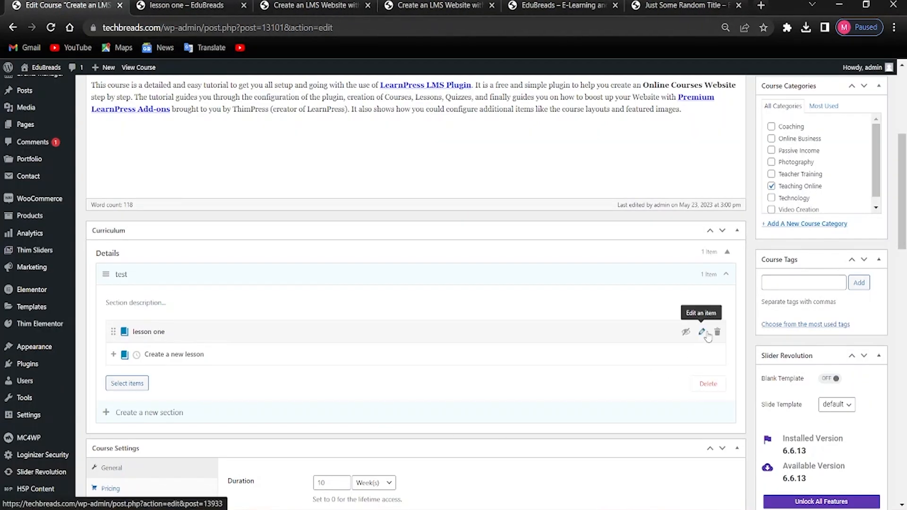
left_click(704, 332)
left_click(36, 4)
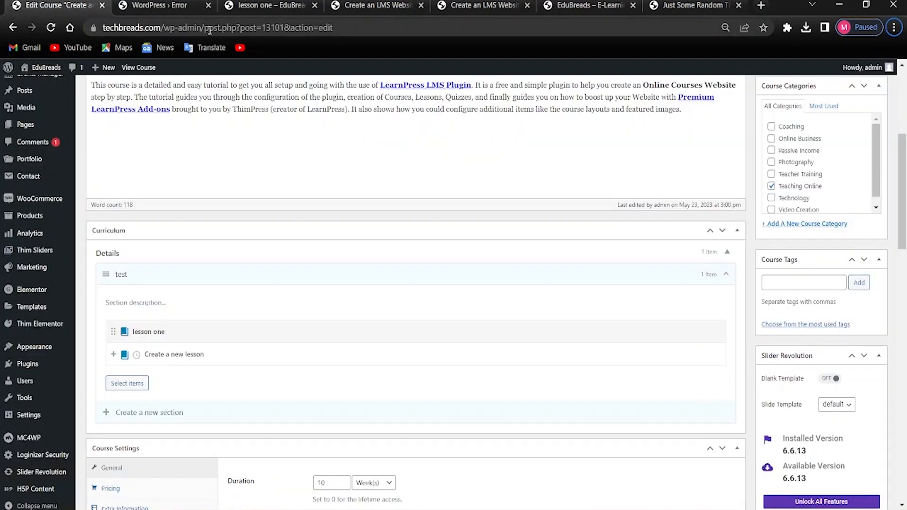
Step: Open YouTube in a new tab, close the error page and return to the course editor
left_click(760, 6)
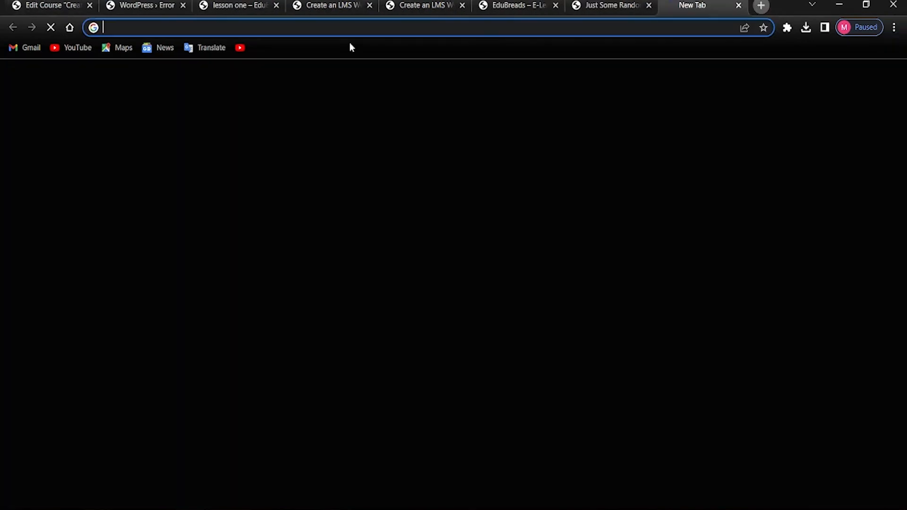
left_click(67, 49)
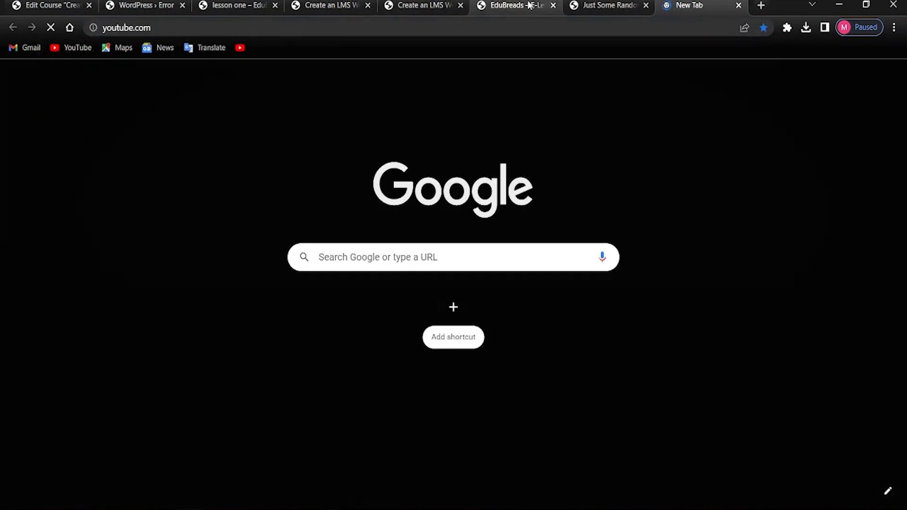
left_click(149, 3)
left_click(97, 5)
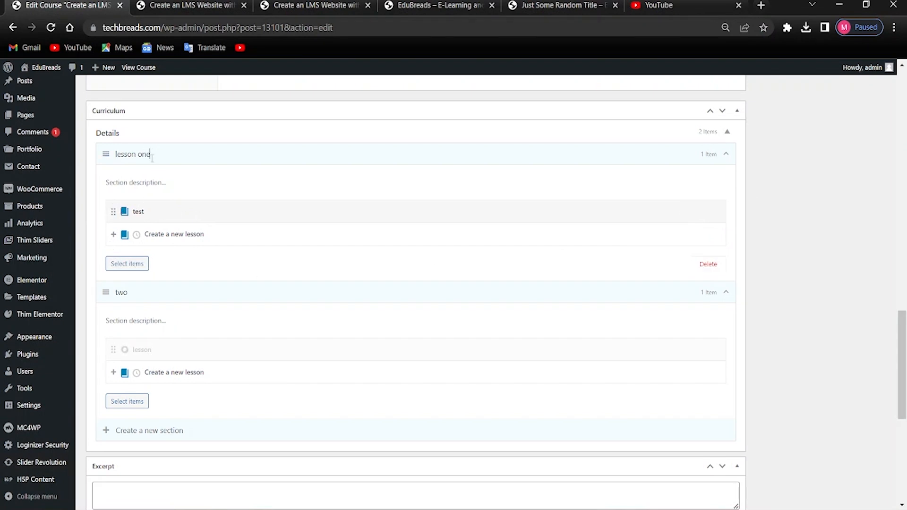
Step: Rename the first section of the course curriculum to "Section 1"
key("BackSpace")
key("BackSpace")
key("BackSpace")
key("BackSpace")
key("BackSpace")
type("s")
key("BackSpace")
key("BackSpace")
key("BackSpace")
type("Section 1")
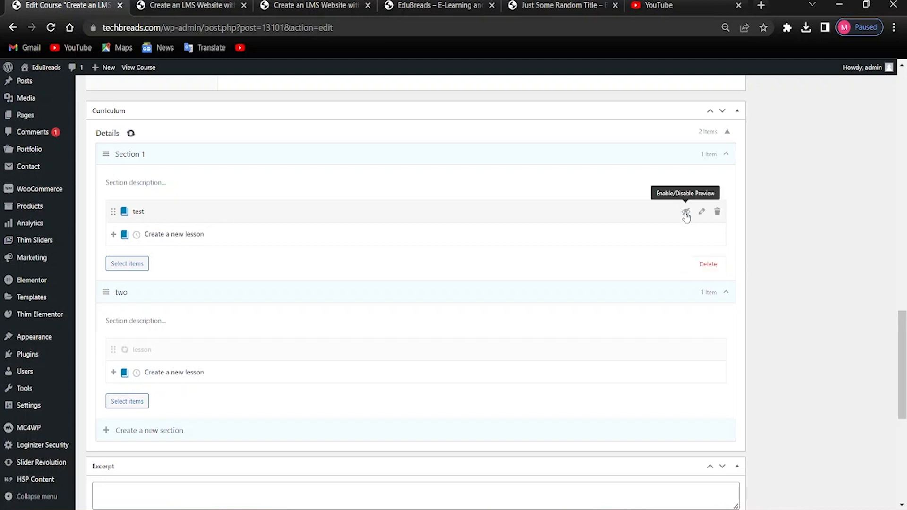
Step: Open the test lesson of Section 1 for editing in a new tab and go to its lesson settings
left_click(702, 213)
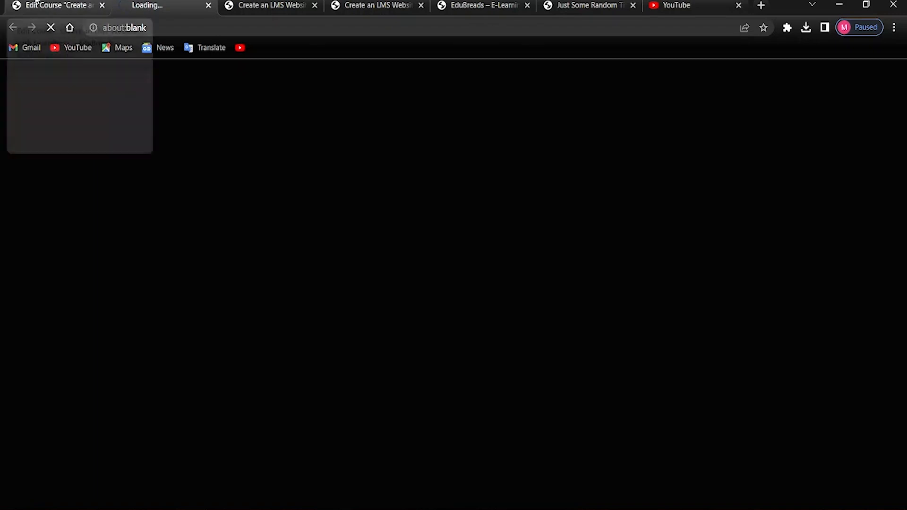
left_click(71, 6)
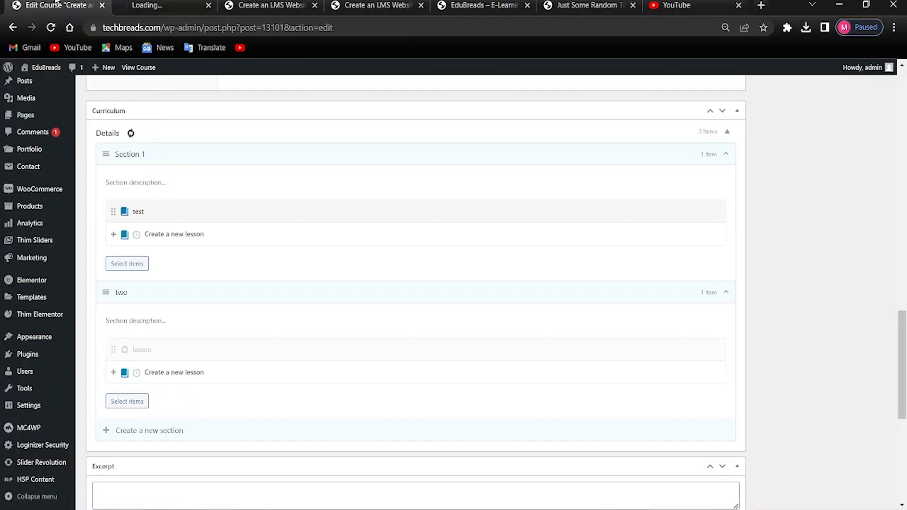
left_click(151, 10)
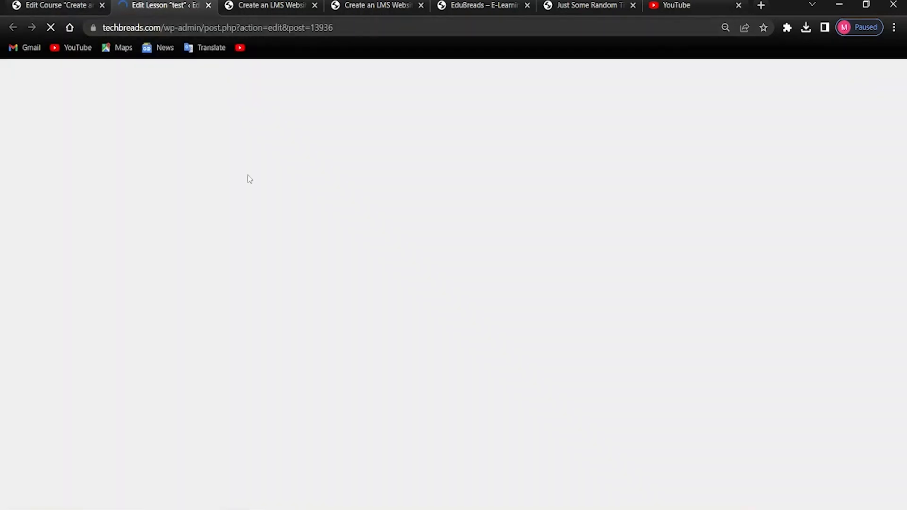
scroll(234, 331, "down", 4)
scroll(235, 314, "up", 4)
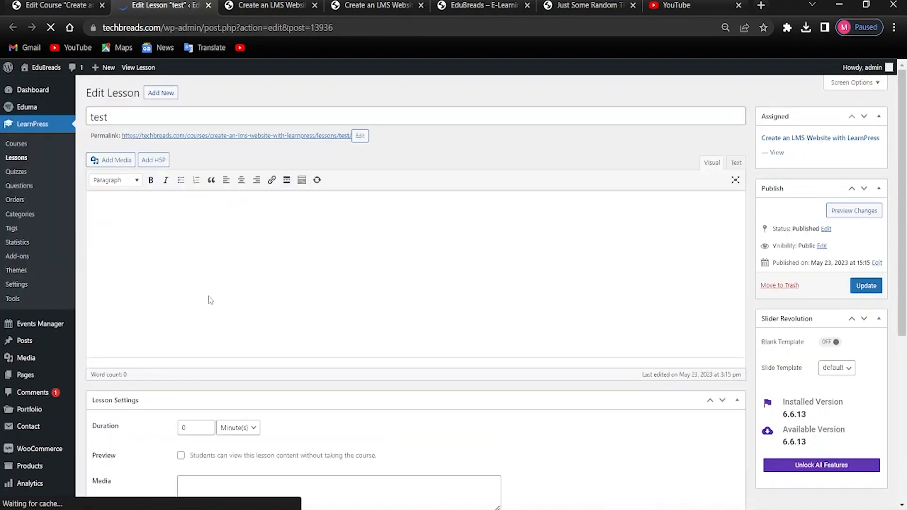
scroll(190, 375, "down", 4)
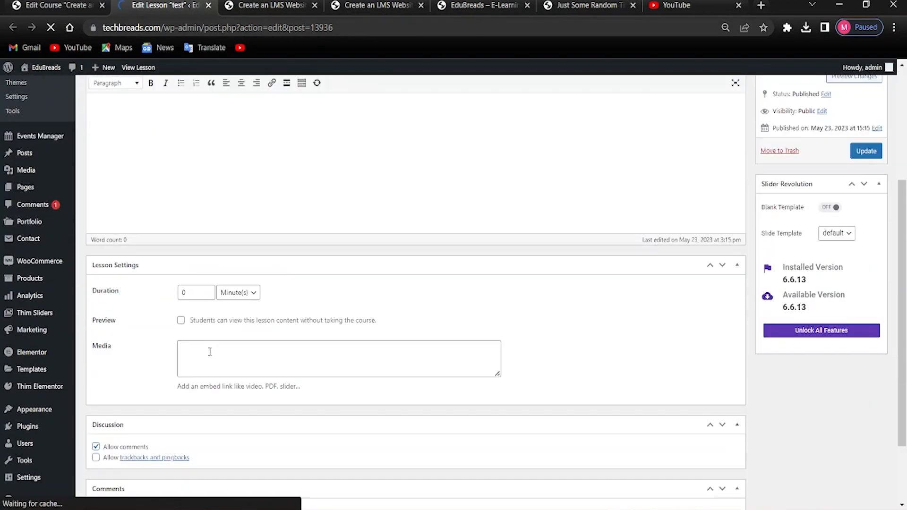
Step: Check the course curriculum and the lesson editor again and switch to the YouTube page
left_click(70, 4)
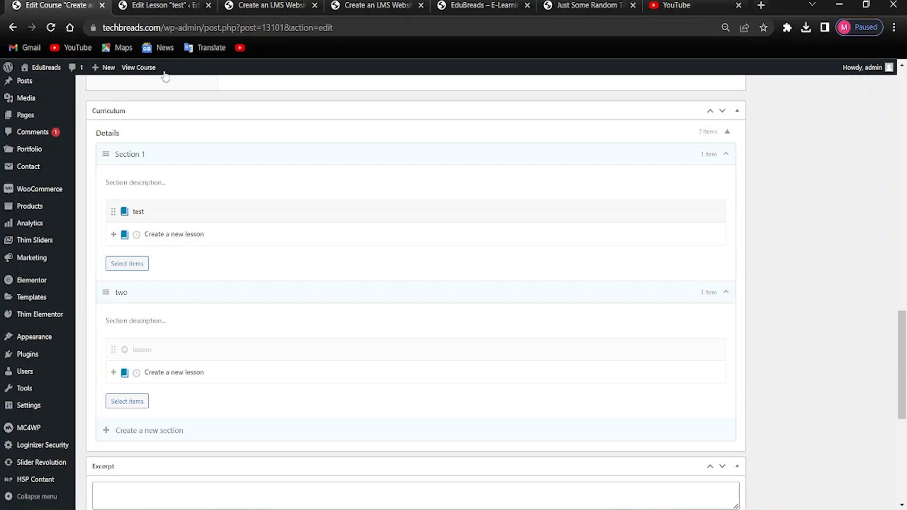
left_click(158, 5)
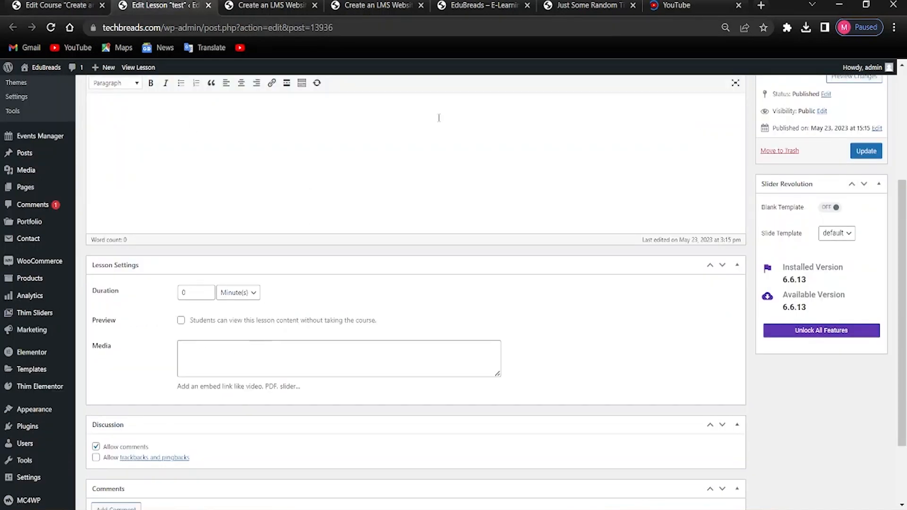
left_click(676, 5)
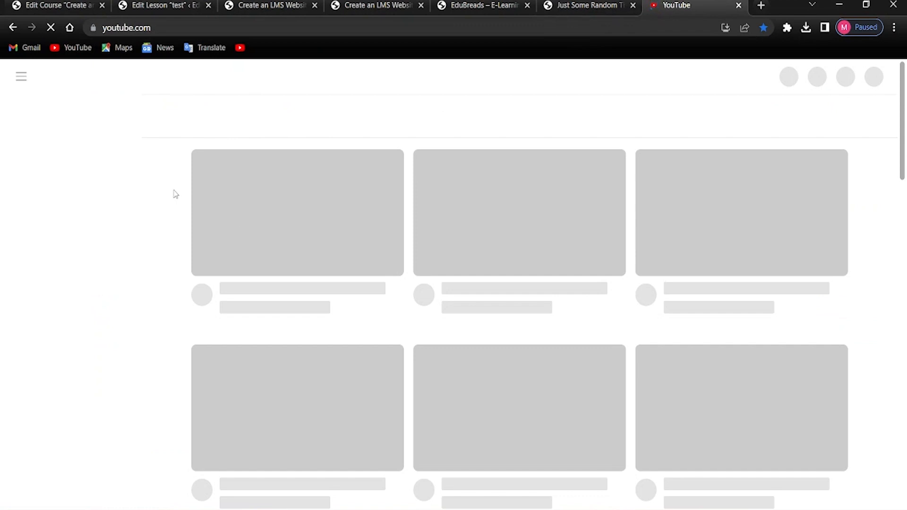
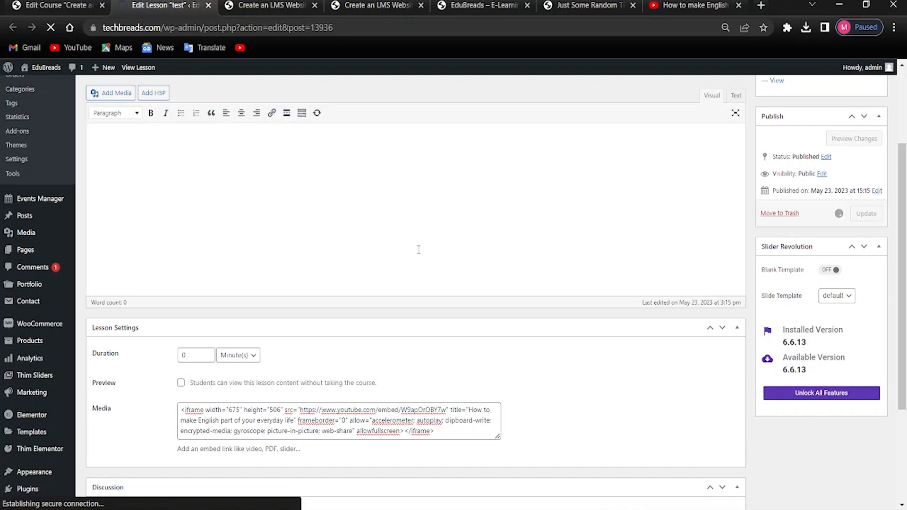
Step: Rename the test lesson to "Lesson 1"
scroll(419, 249, "up", 3)
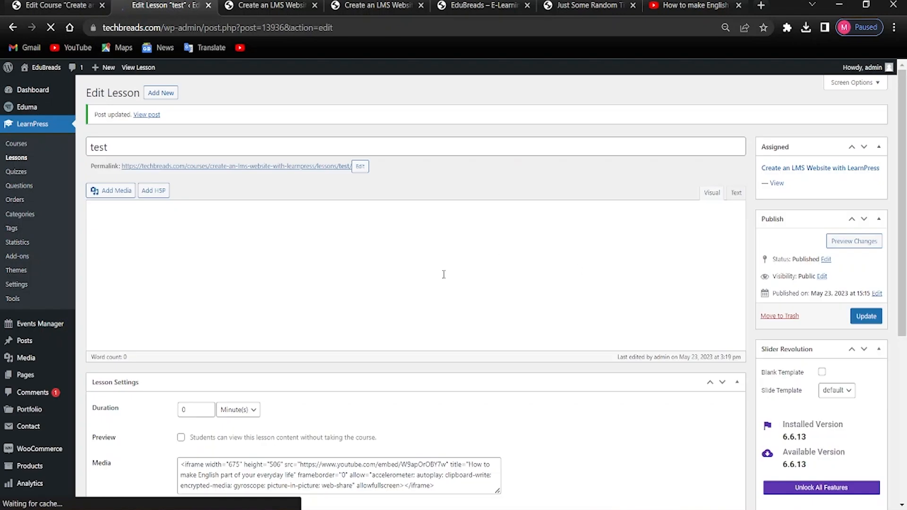
left_click(176, 150)
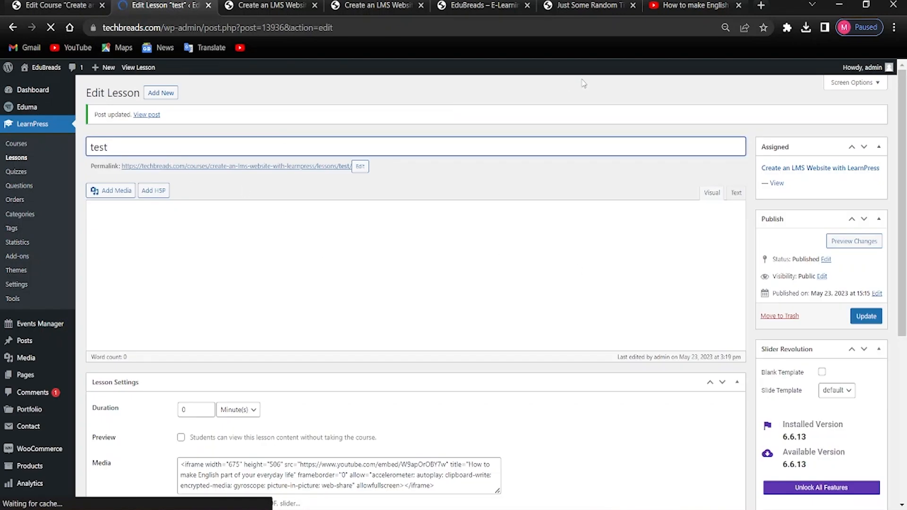
key("BackSpace")
key("BackSpace")
key("BackSpace")
type("Less")
Step: Enter "wehflfhwgrgdhfdjgkgukhfkj,hj,h,,mfgk" as the lesson's content and update the lesson
right_click(330, 220)
left_click(228, 257)
right_click(230, 261)
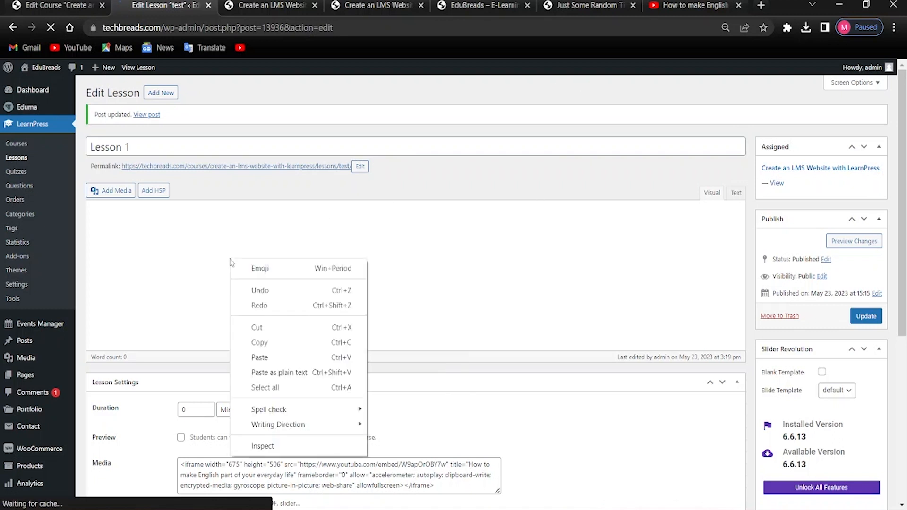
left_click(209, 245)
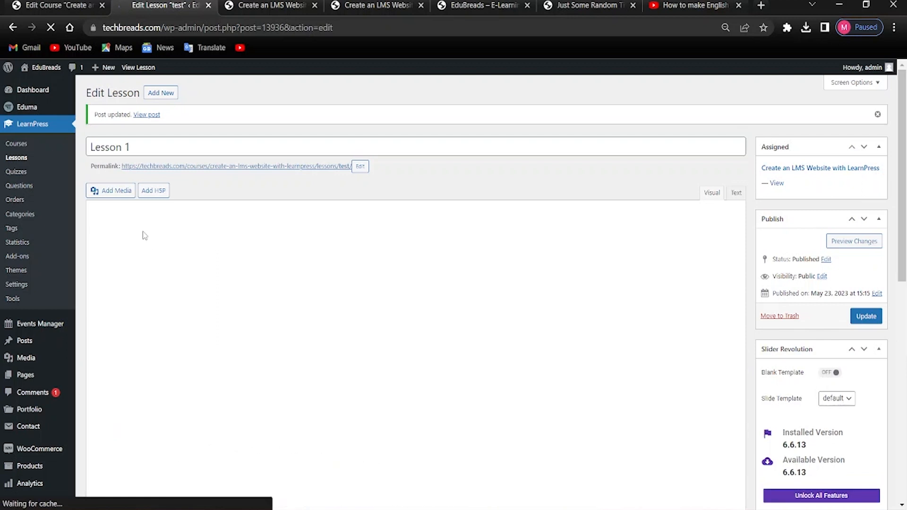
type("wehflfhwgrgdhfdjgkgukhfkj.hj.h,,mfgk")
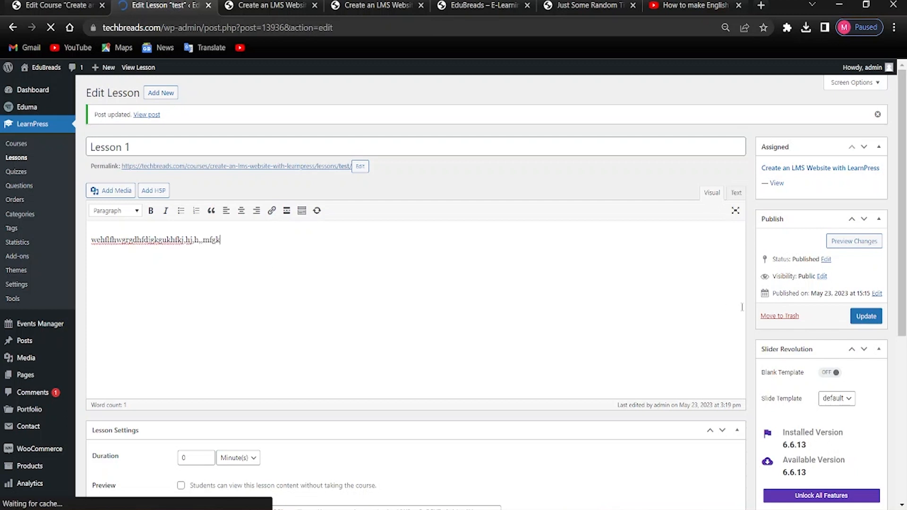
left_click(866, 316)
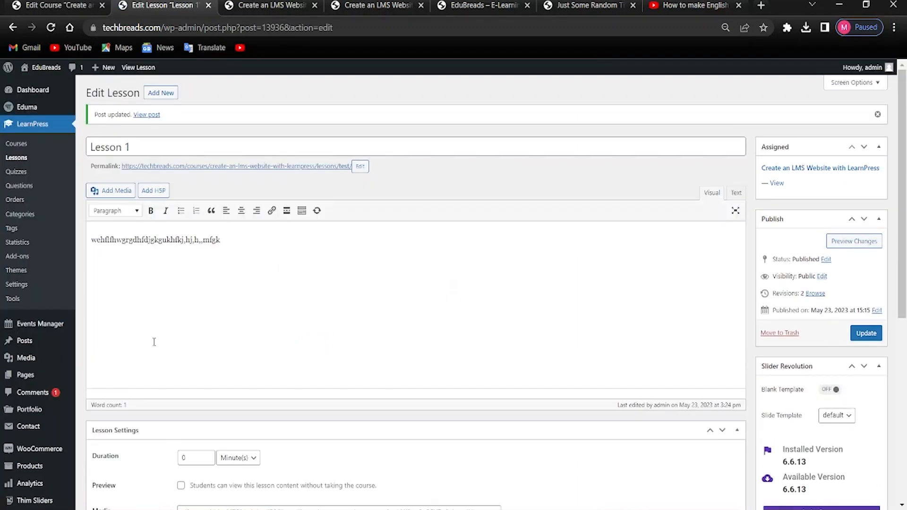
Step: Open the updated lesson's published page in a new tab and switch to it
scroll(154, 340, "down", 5)
scroll(171, 370, "up", 6)
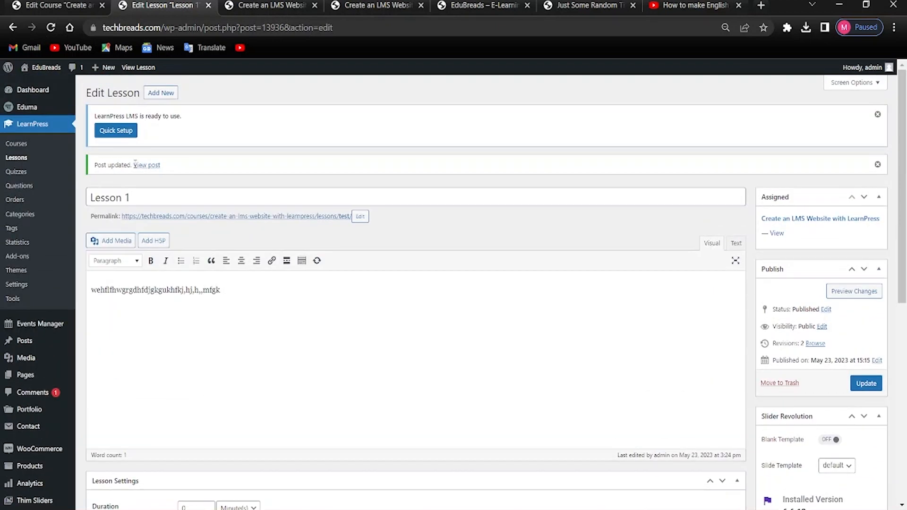
right_click(146, 165)
left_click(146, 168)
right_click(146, 170)
left_click(182, 174)
left_click(52, 27)
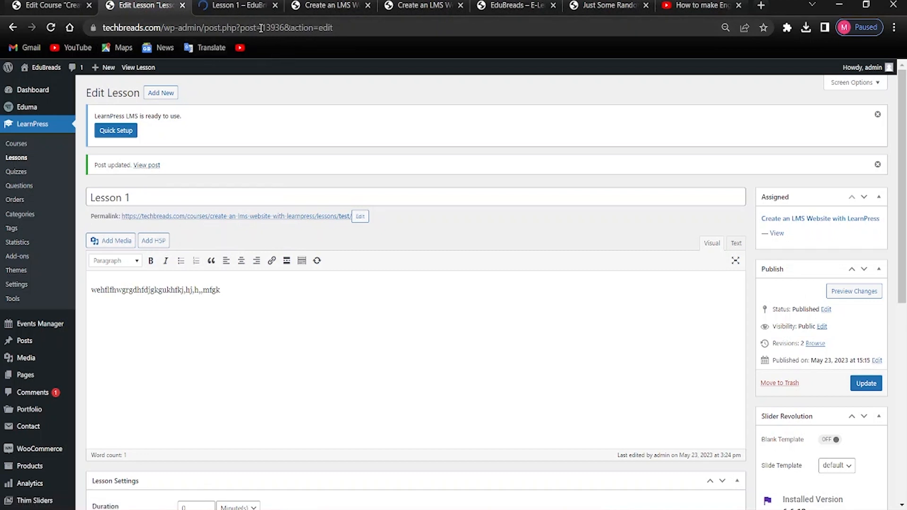
left_click(236, 5)
Step: Examine the published Lesson 1 page for its content and layout, comparing it with the lesson editor
scroll(273, 254, "down", 5)
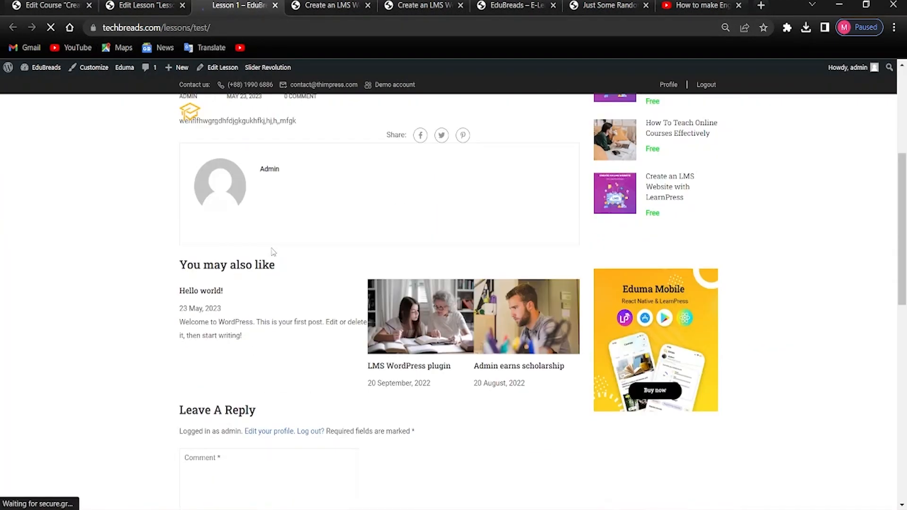
scroll(229, 249, "up", 3)
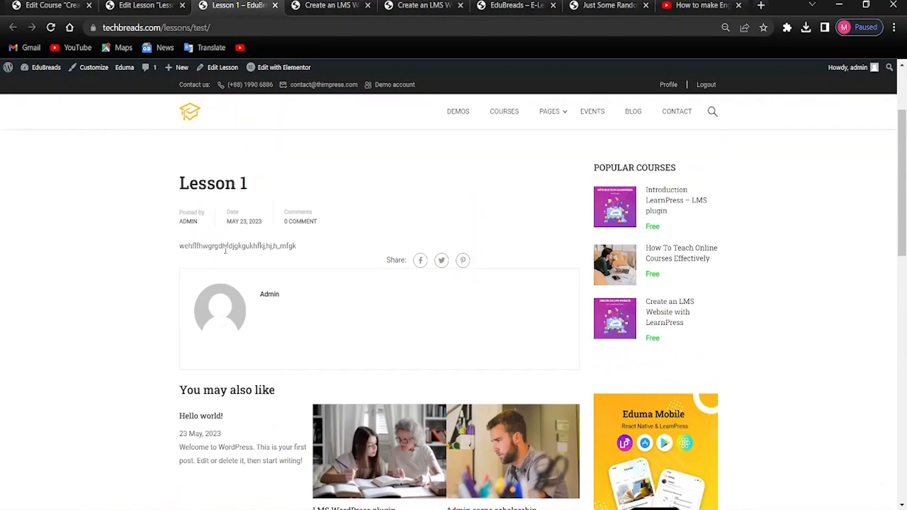
scroll(359, 260, "up", 4)
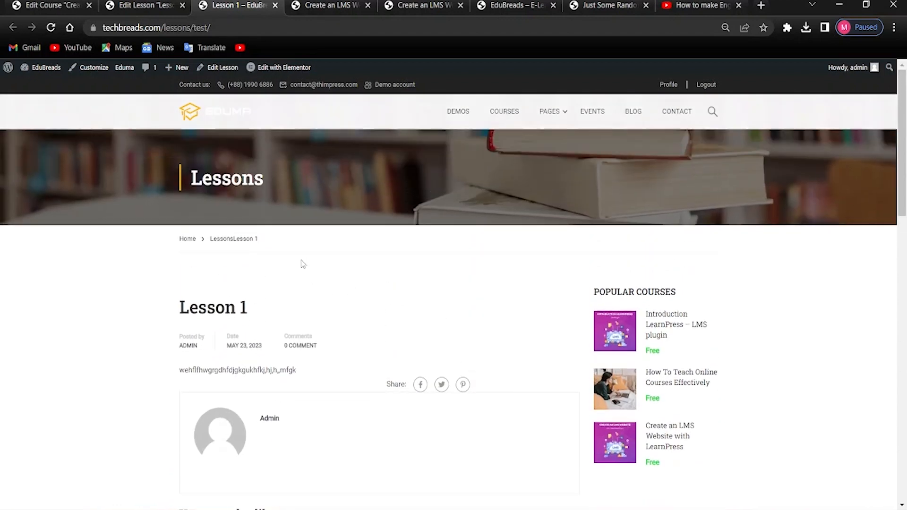
scroll(298, 264, "down", 8)
scroll(297, 264, "up", 7)
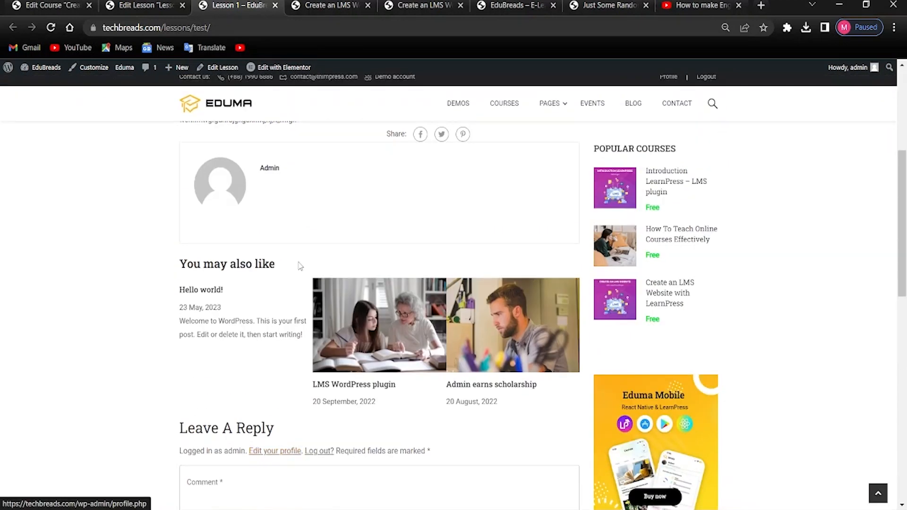
left_click(136, 5)
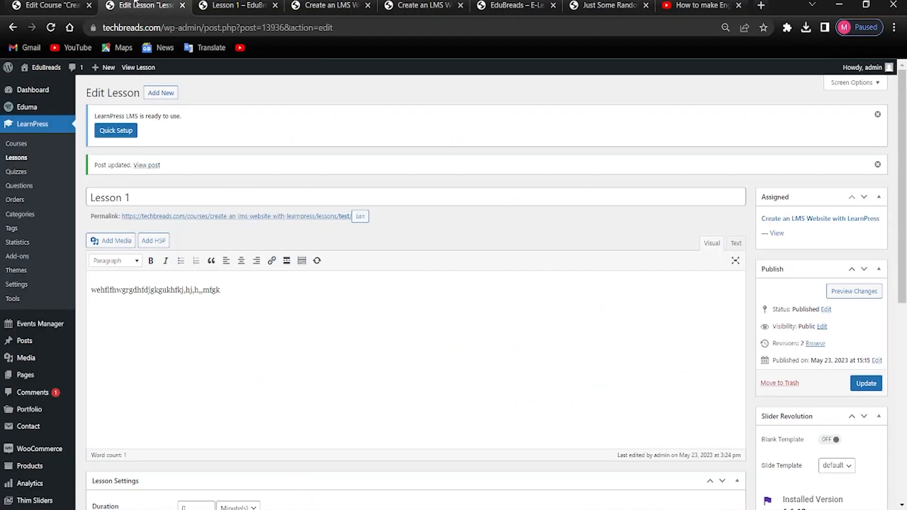
left_click(249, 6)
scroll(285, 405, "down", 3)
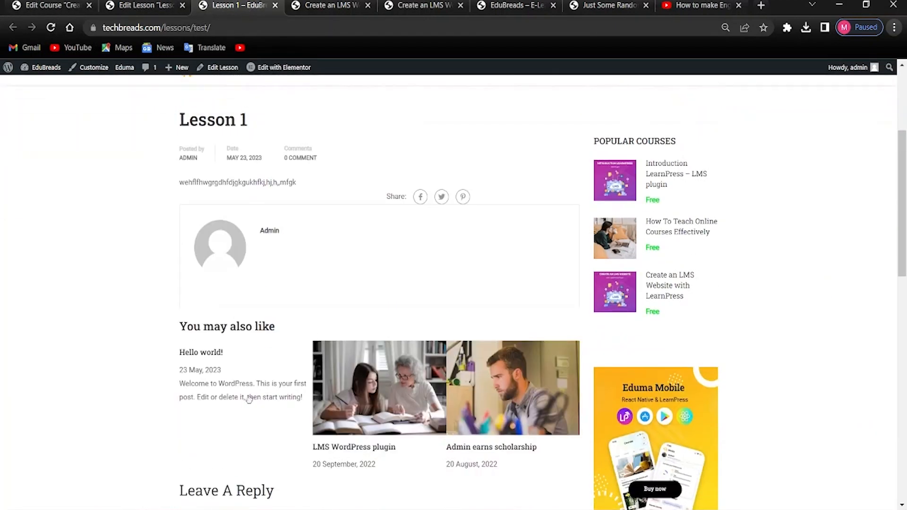
scroll(258, 202, "down", 5)
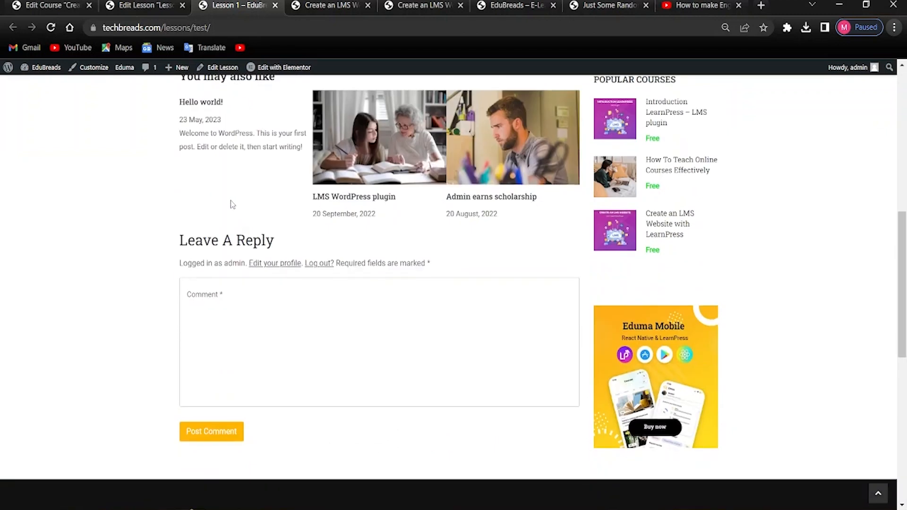
scroll(222, 196, "up", 6)
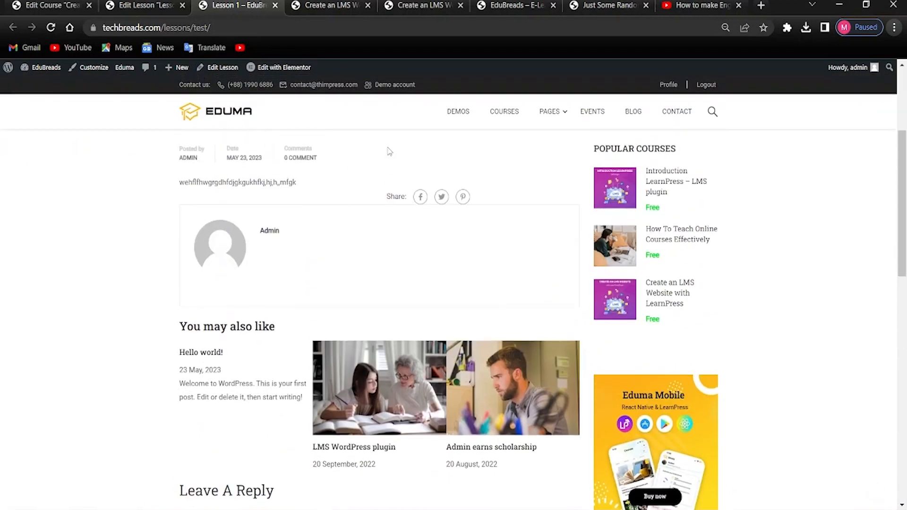
Step: Return to the Lesson 1 editor and review its content and settings
left_click(142, 6)
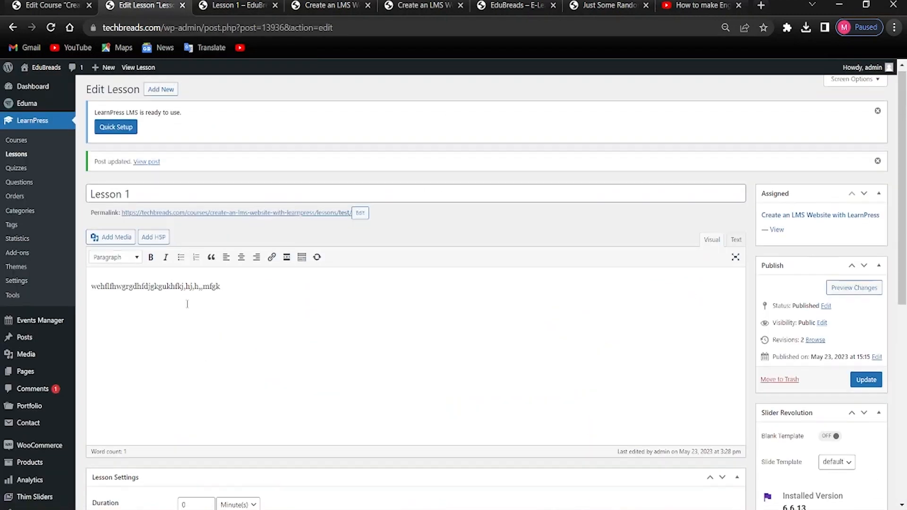
scroll(192, 282, "down", 1)
scroll(193, 283, "down", 5)
scroll(172, 295, "up", 7)
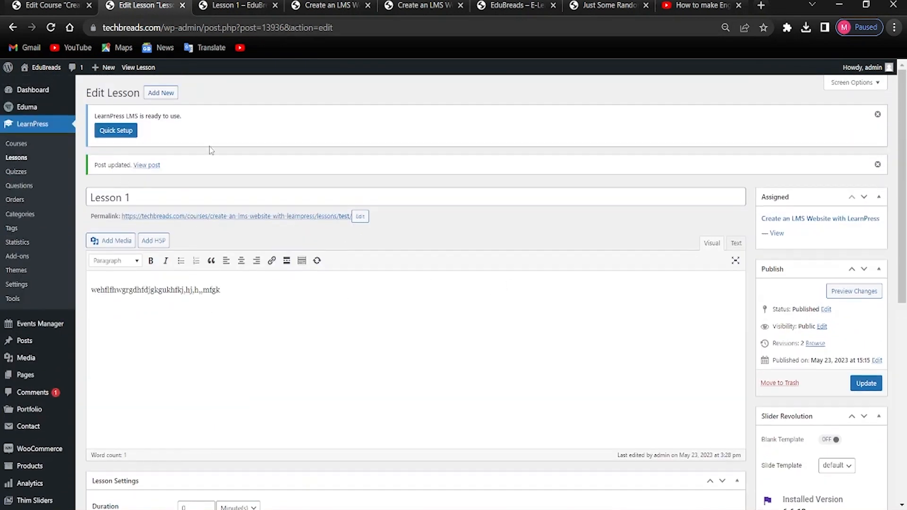
Step: Switch to the site's home page and look over its hero slider, logo and Popular Course section
left_click(52, 7)
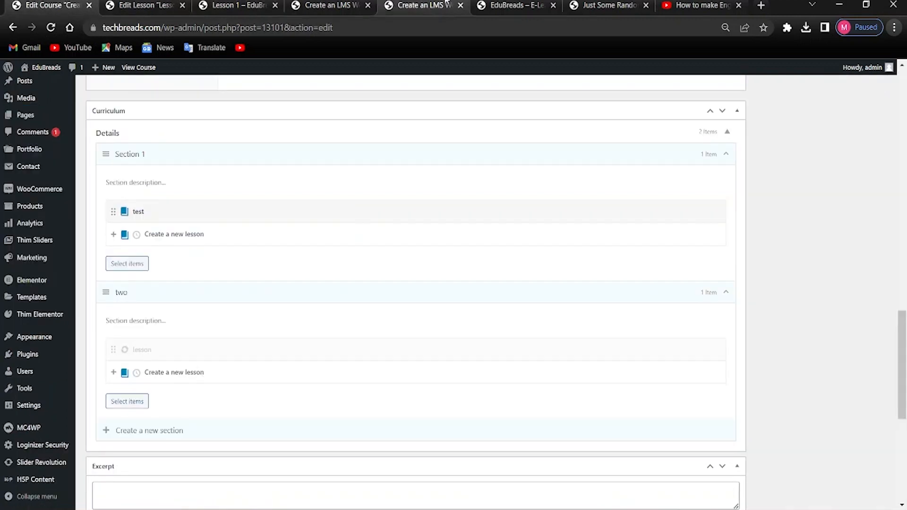
left_click(458, 14)
left_click(520, 6)
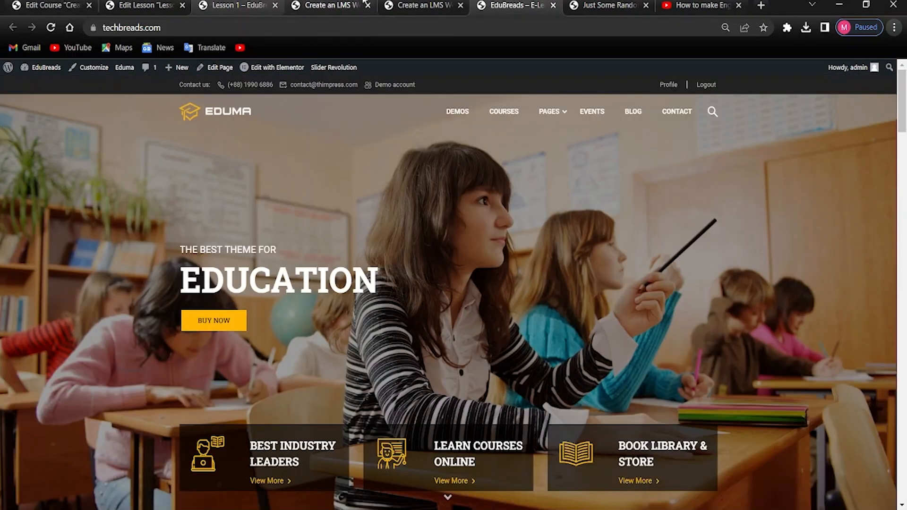
scroll(206, 283, "down", 8)
scroll(115, 263, "up", 4)
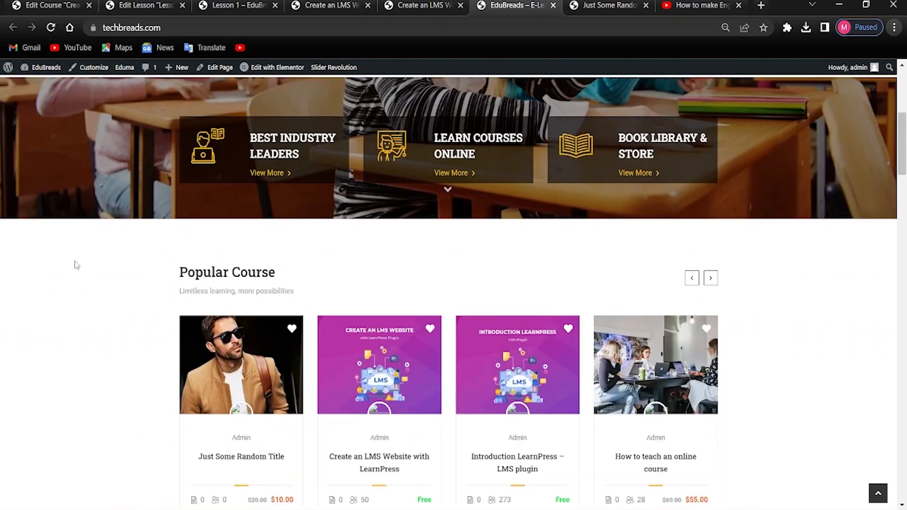
scroll(80, 252, "down", 3)
scroll(80, 253, "up", 5)
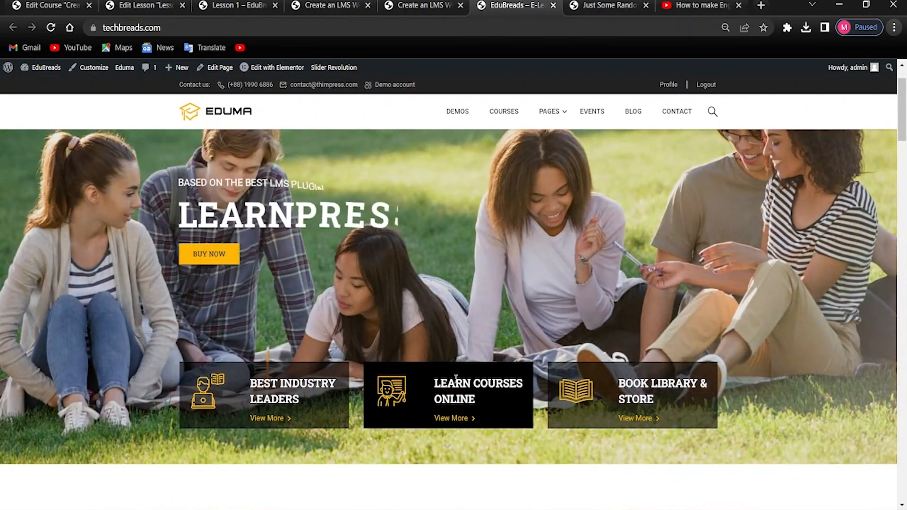
scroll(238, 121, "up", 2)
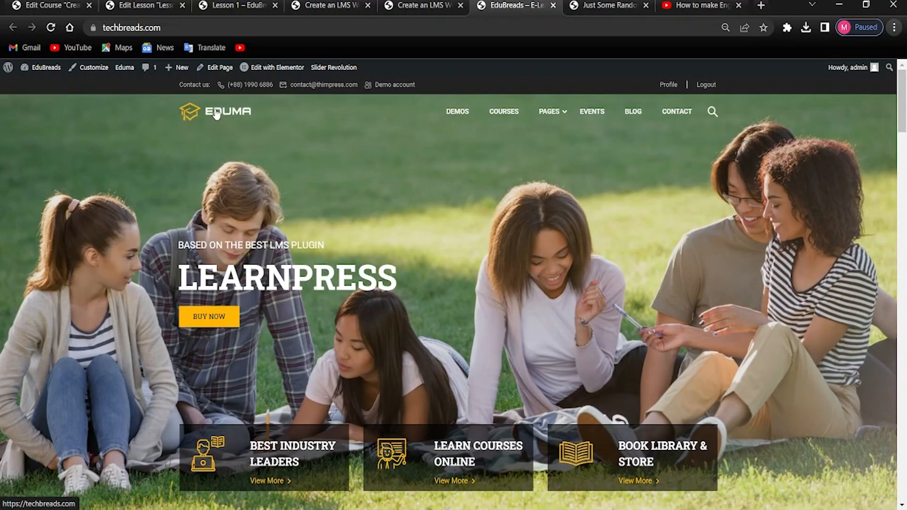
Step: Leave the course editor and open the WordPress dashboard home
left_click(52, 5)
scroll(35, 107, "up", 3)
scroll(35, 107, "up", 6)
mouse_move(32, 95)
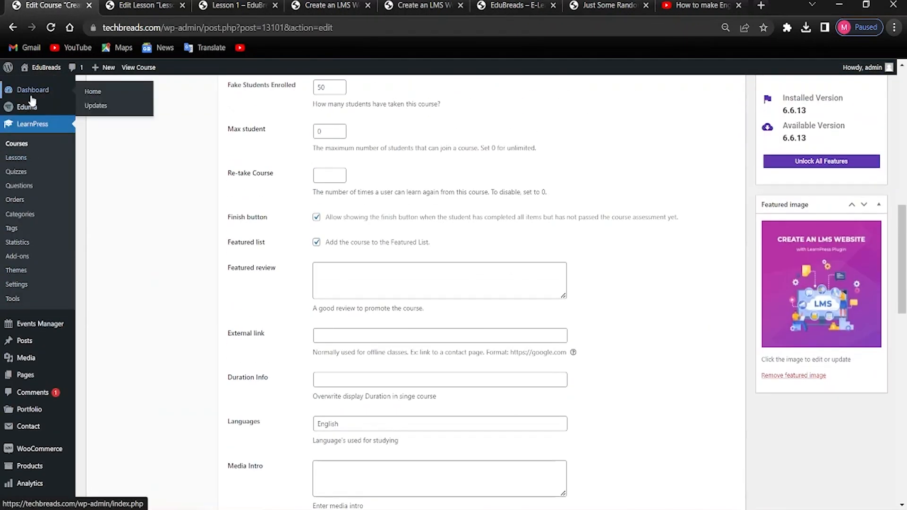
left_click(114, 98)
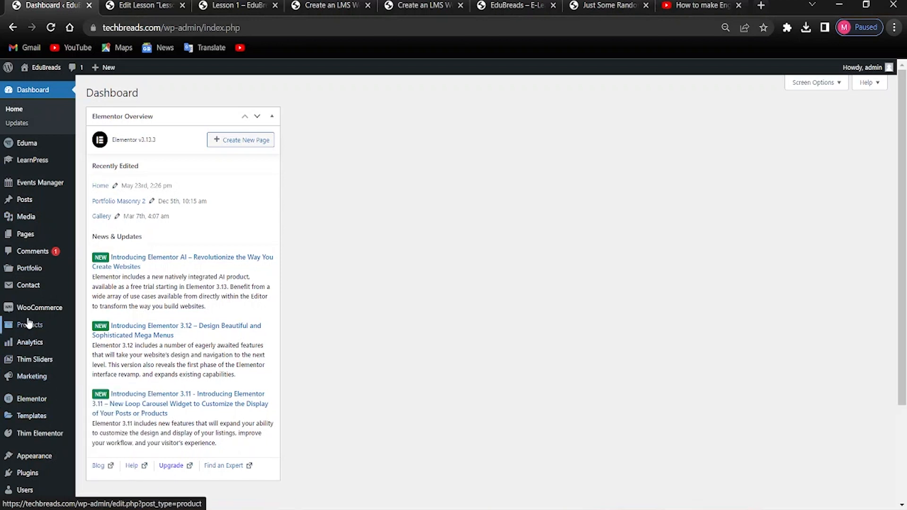
Step: Open the theme Customizer for the site's appearance
scroll(34, 406, "down", 1)
scroll(32, 406, "down", 1)
mouse_move(32, 397)
left_click(105, 415)
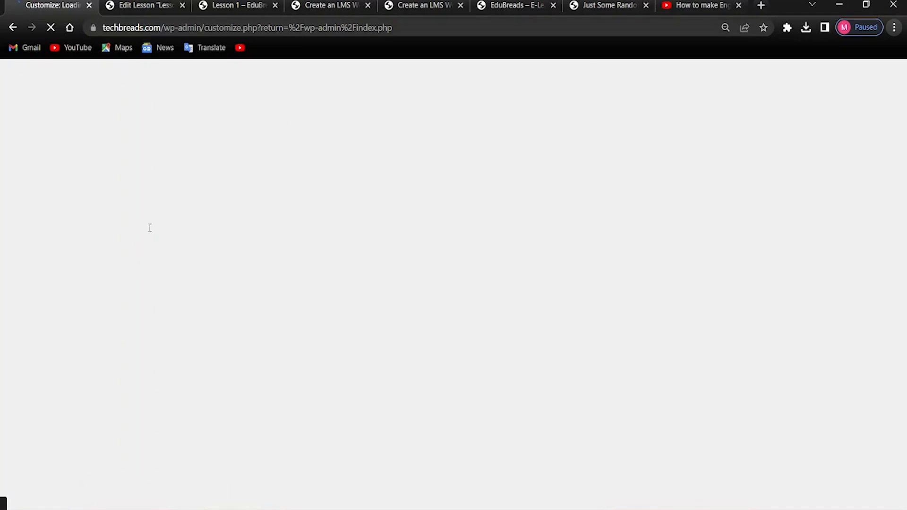
Step: Close the leftover lesson, LMS course and video browser tabs, keeping the Customizer, home page and Just Some Random Title pages
left_click(178, 5)
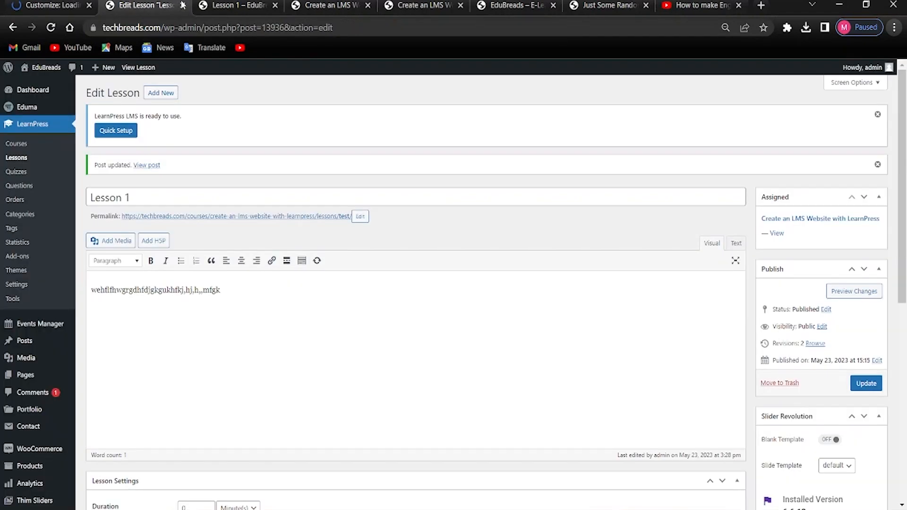
left_click(183, 5)
left_click(183, 5)
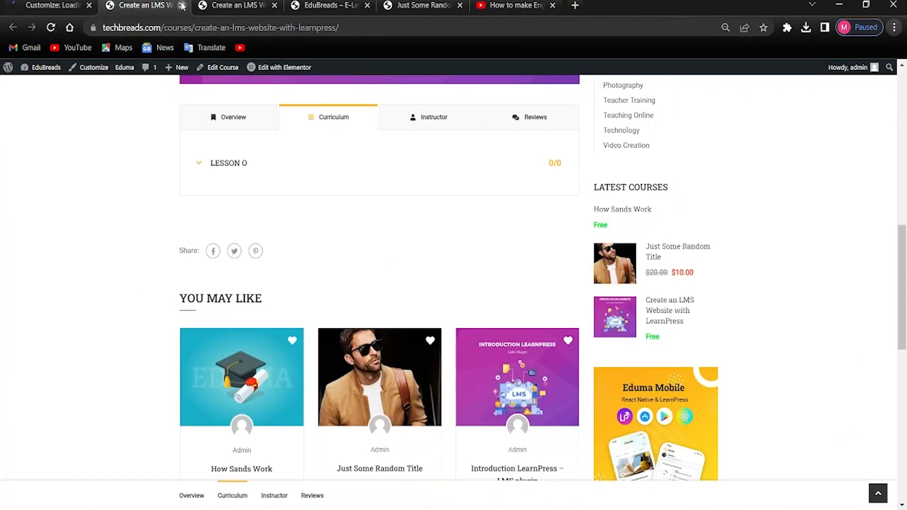
left_click(182, 5)
left_click(182, 5)
left_click(72, 4)
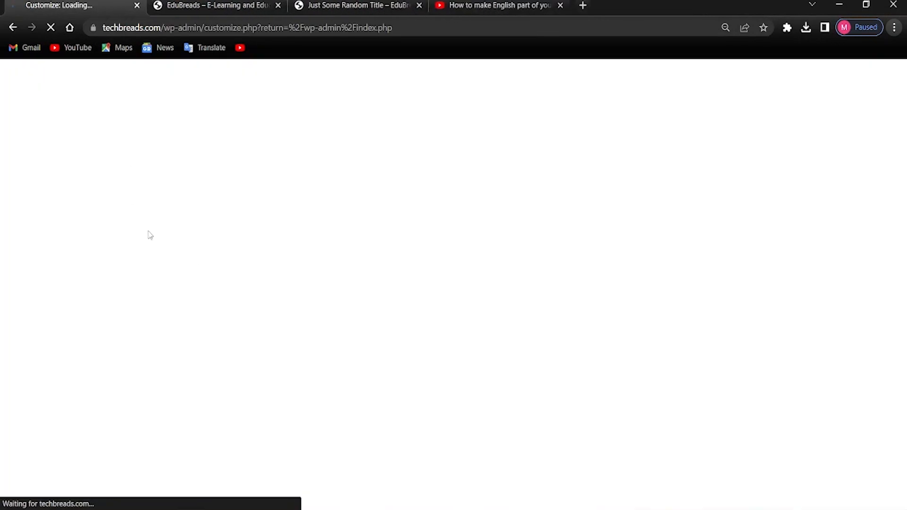
left_click(560, 5)
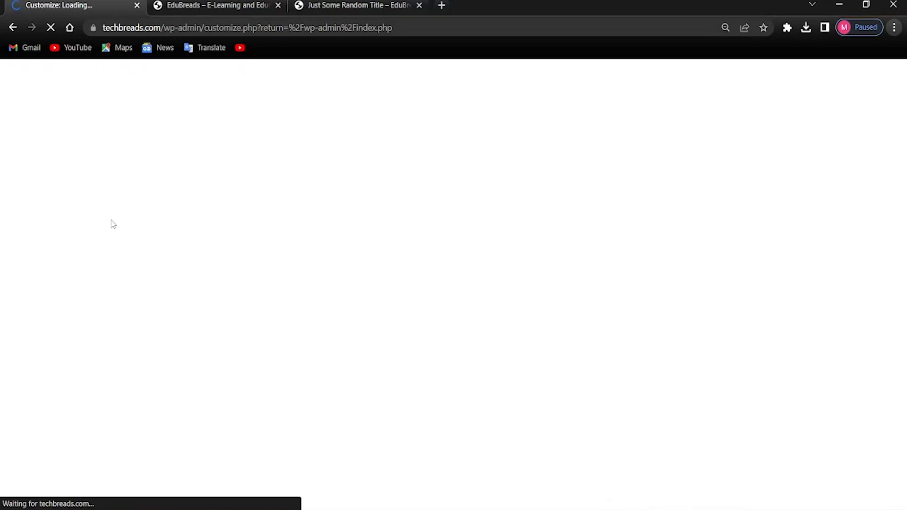
Step: Leave the Customizer for the WordPress dashboard and open the LearnPress course list
left_click(12, 28)
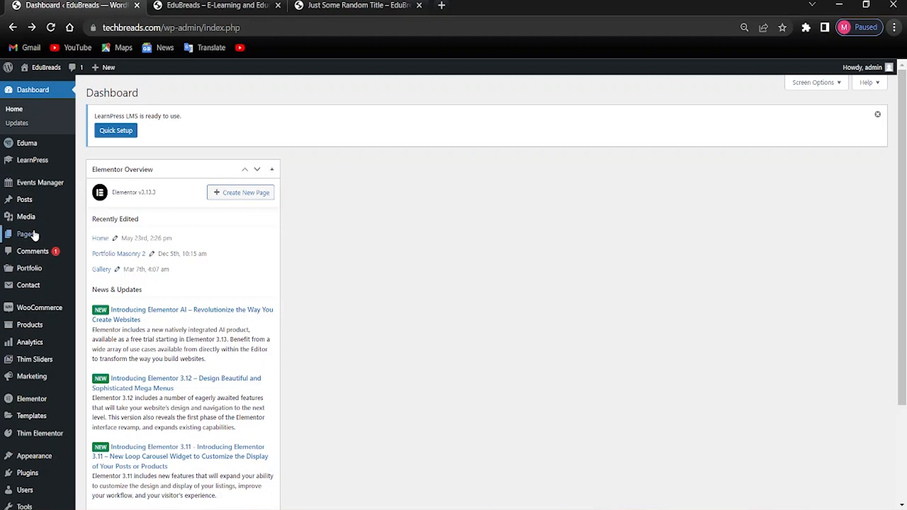
mouse_move(24, 168)
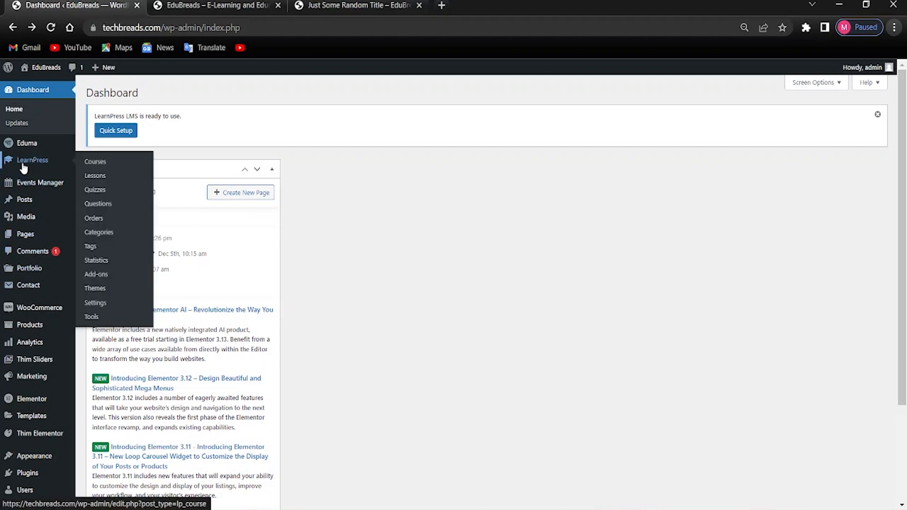
left_click(99, 166)
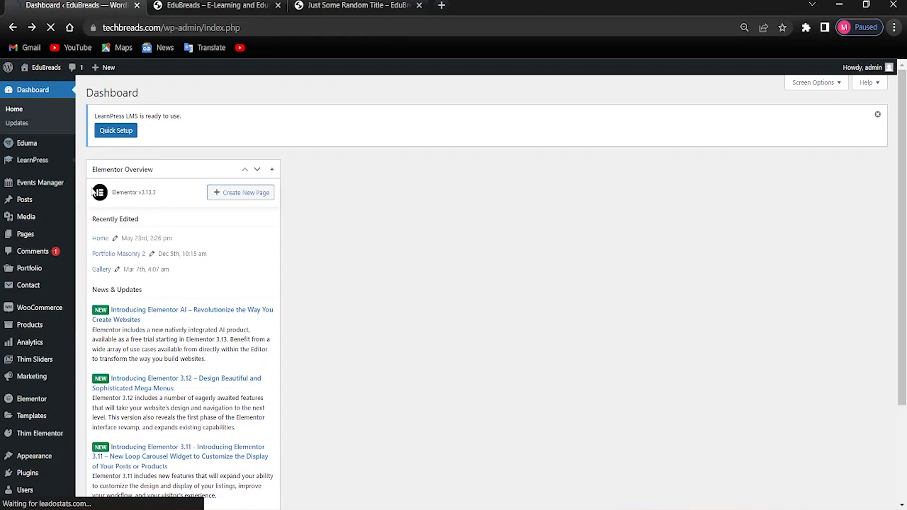
Step: Open the Just Some Random Title course from the home page's Popular Course section and look over its page
left_click(212, 5)
scroll(186, 316, "down", 10)
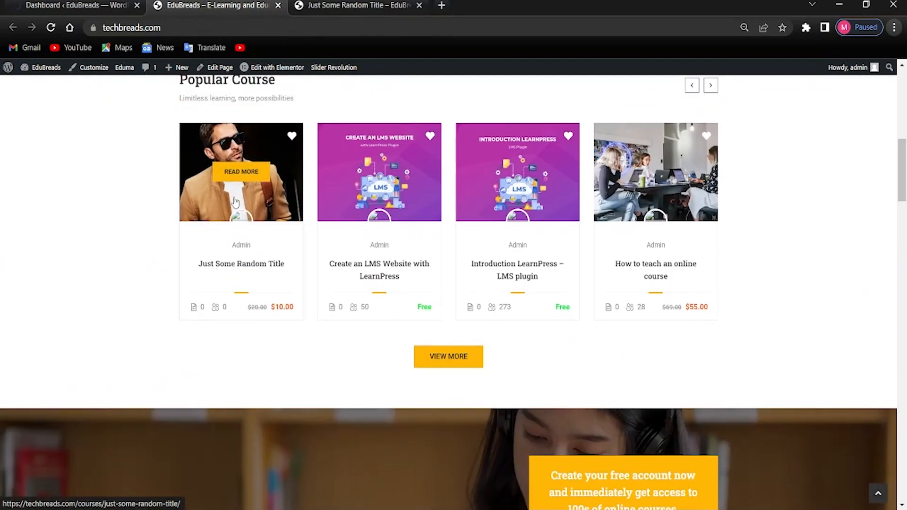
left_click(234, 201)
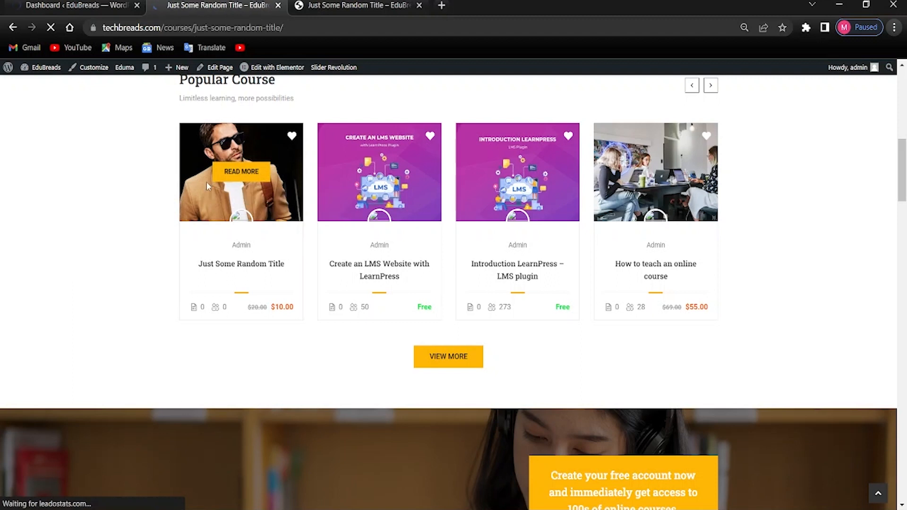
scroll(244, 292, "down", 5)
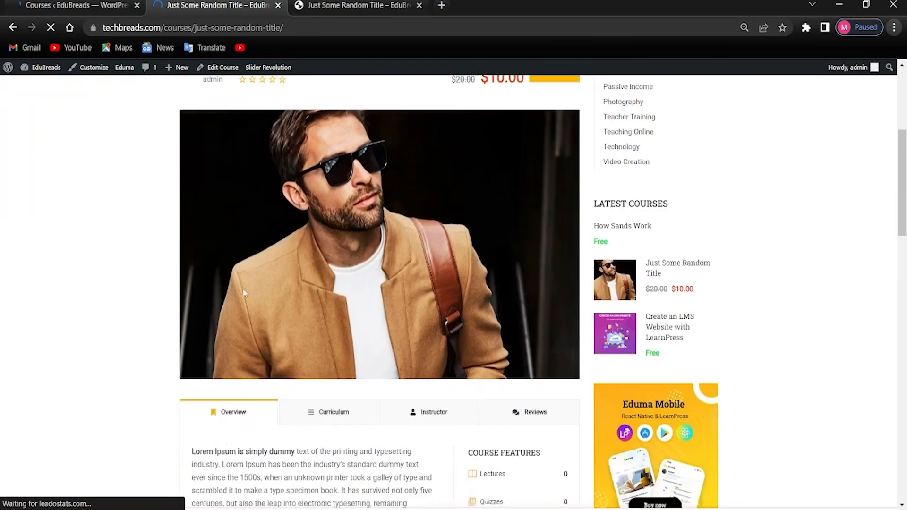
scroll(242, 293, "up", 3)
Step: Create a new LearnPress course titled "How to Mak new themes" with the filler description "sdfsdjkbfskdbskvs"
left_click(75, 5)
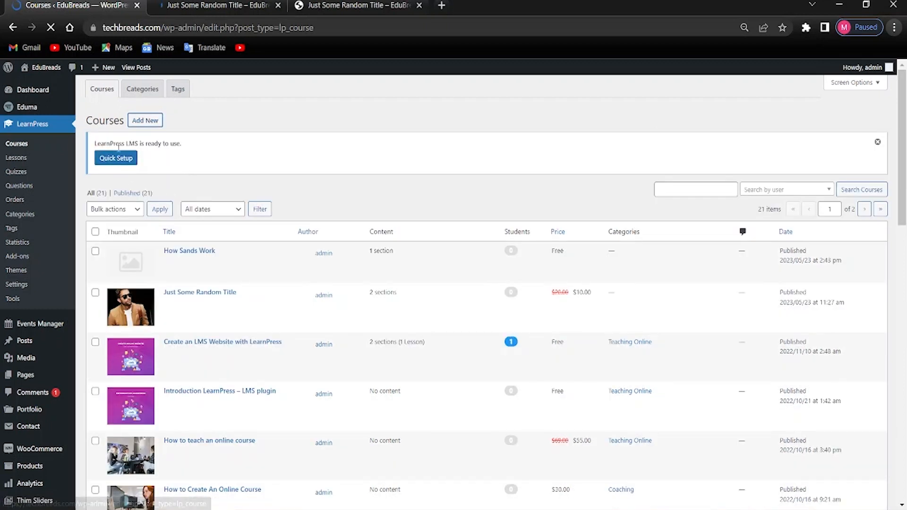
left_click(145, 120)
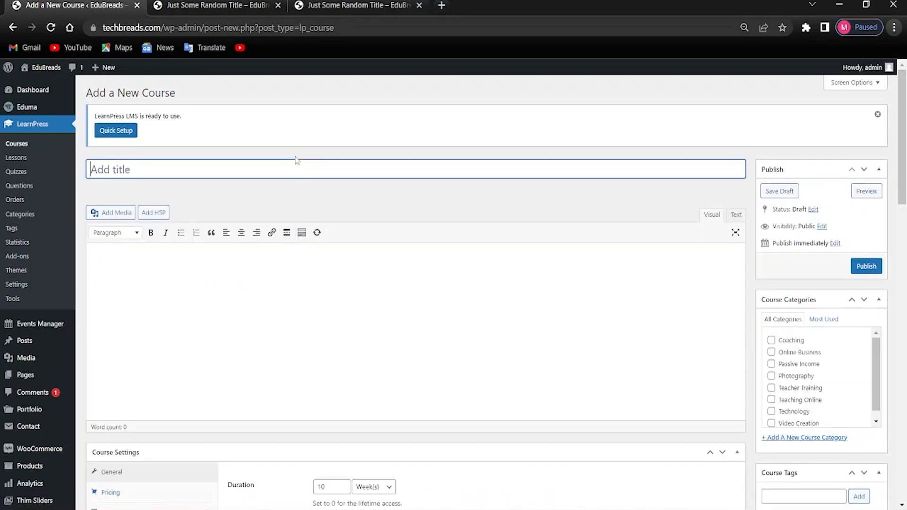
type("How to Mak new")
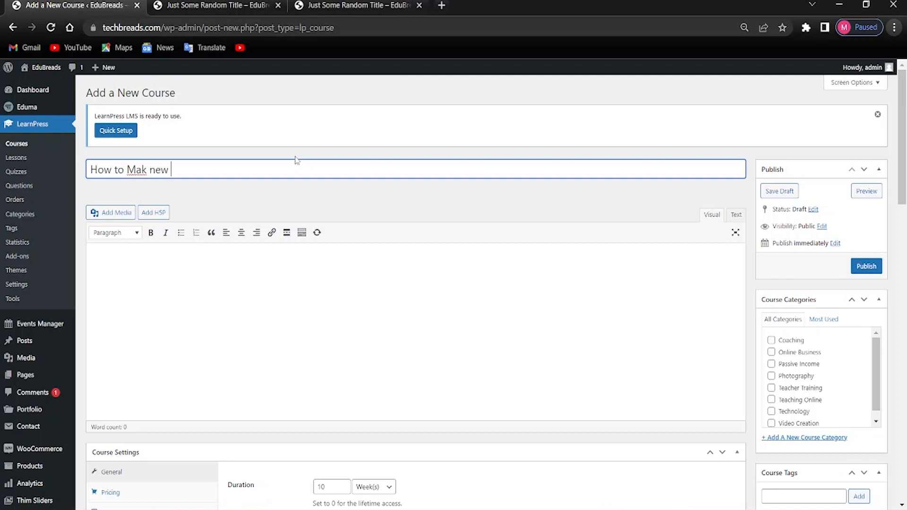
type(" themes")
left_click(280, 303)
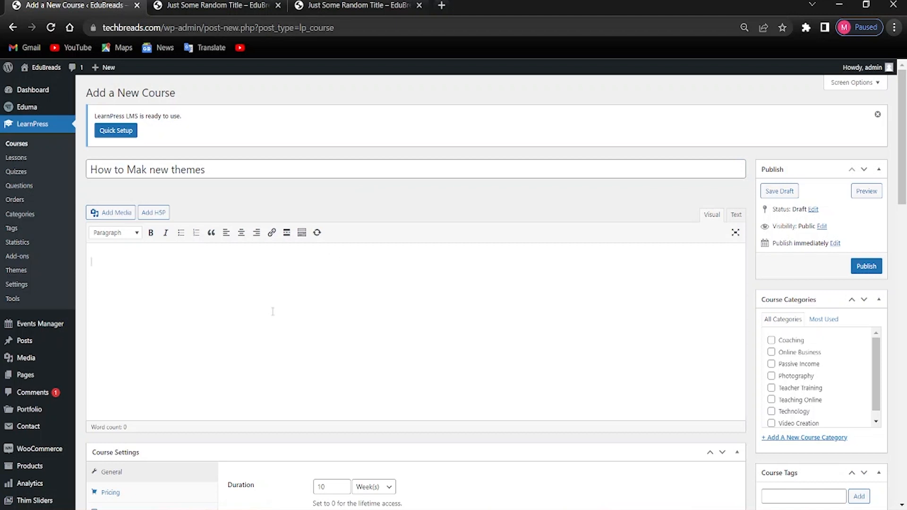
type("sdfsdjkfhsdkdfkdvs")
Step: Set the course's featured image to the media library photo of the woman in a yellow sweater reading beside a dog
scroll(262, 338, "down", 4)
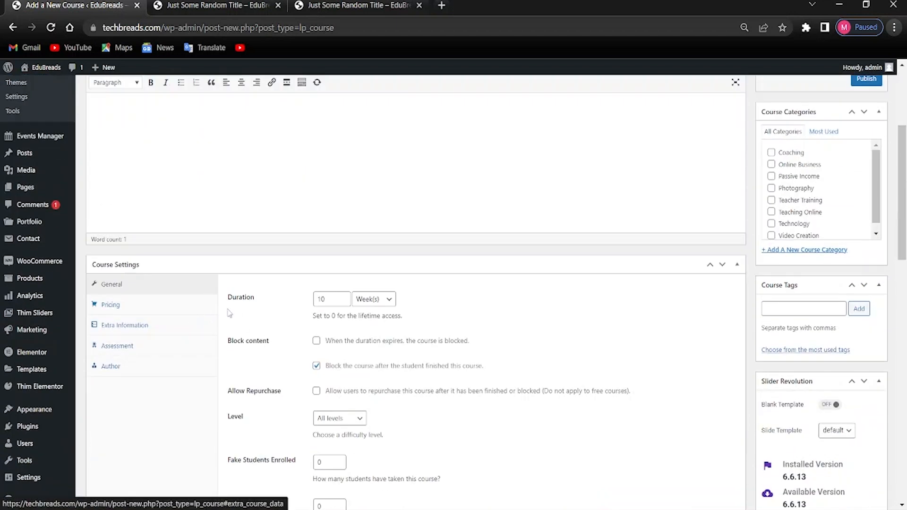
scroll(280, 330, "down", 3)
scroll(281, 305, "down", 3)
scroll(526, 348, "up", 6)
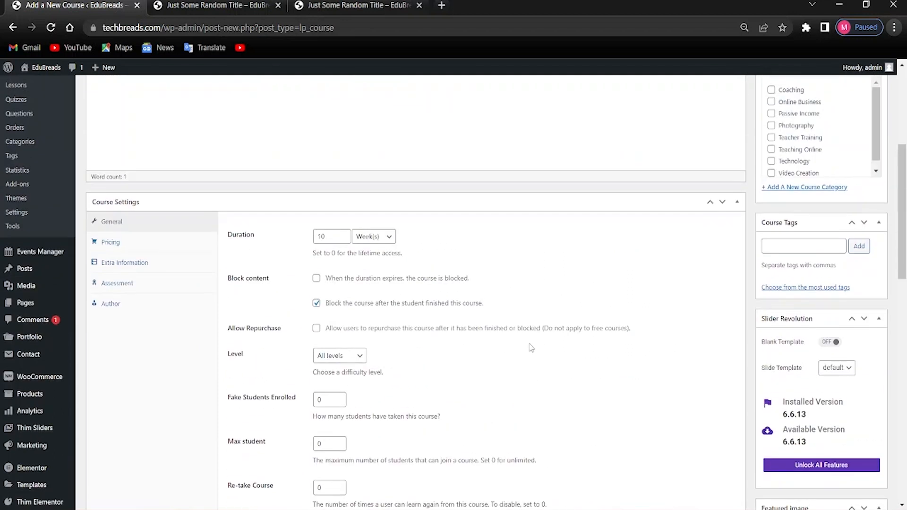
scroll(708, 373, "down", 4)
scroll(745, 380, "down", 2)
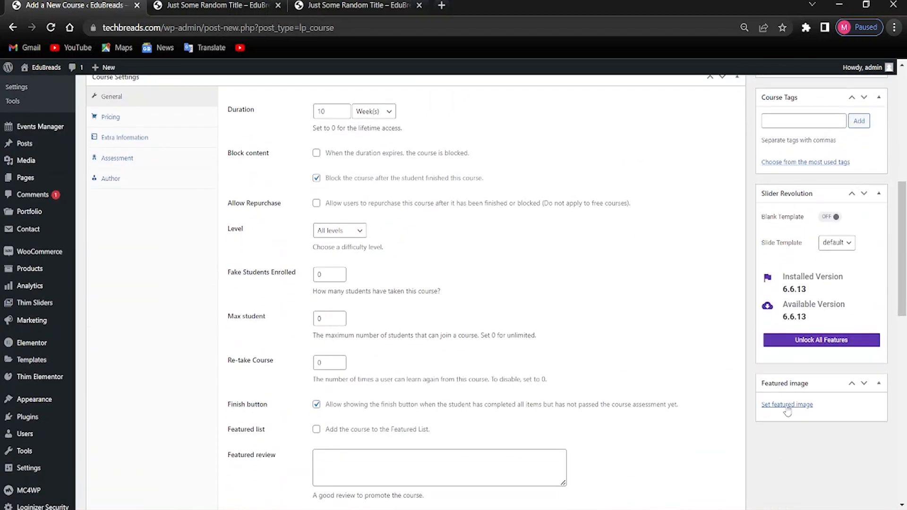
left_click(786, 348)
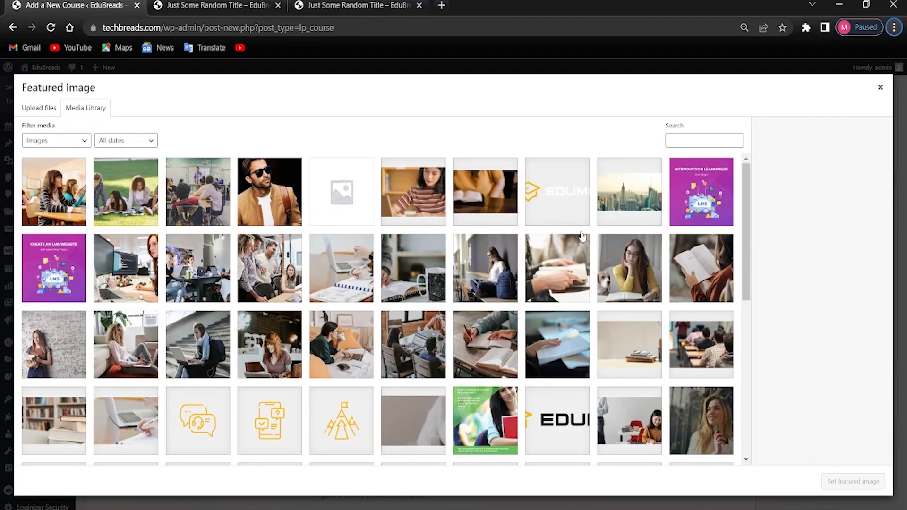
left_click(633, 261)
left_click(867, 489)
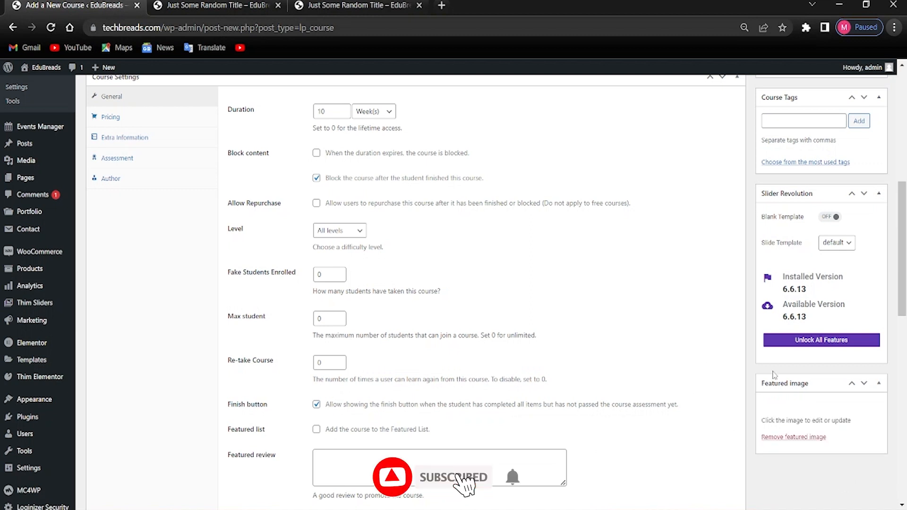
Step: Look over the new course's settings and featured image, and publish the course
scroll(712, 388, "down", 5)
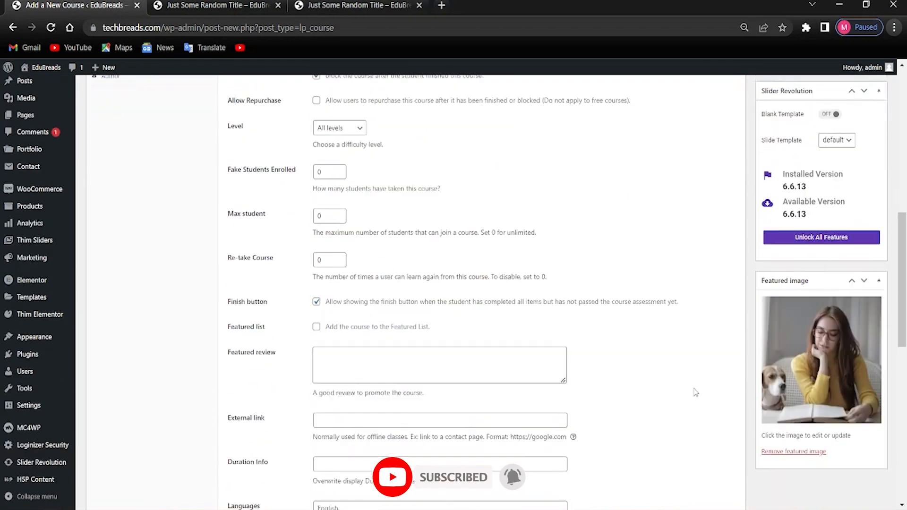
scroll(634, 379, "up", 2)
scroll(684, 332, "up", 5)
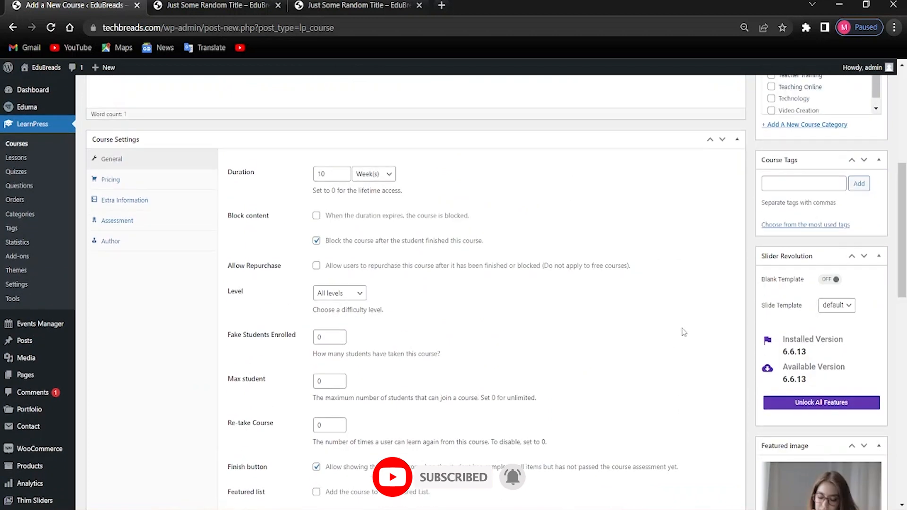
scroll(684, 351, "up", 6)
left_click(866, 266)
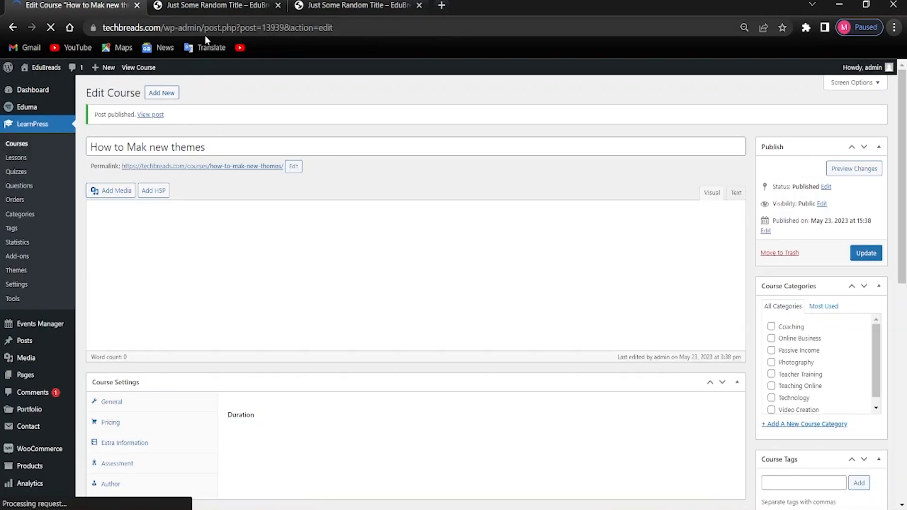
Step: Return to the site's home page, reload it and check the Popular Course section for the new course
left_click(214, 5)
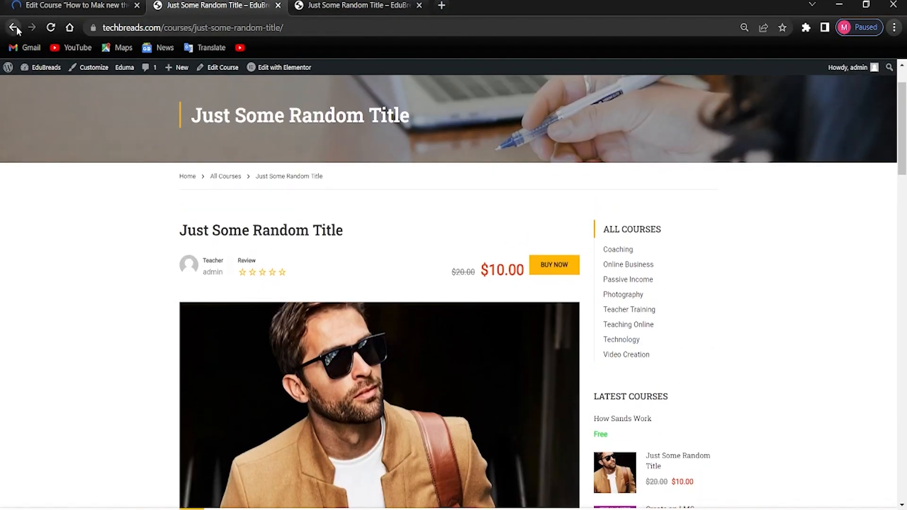
left_click(14, 27)
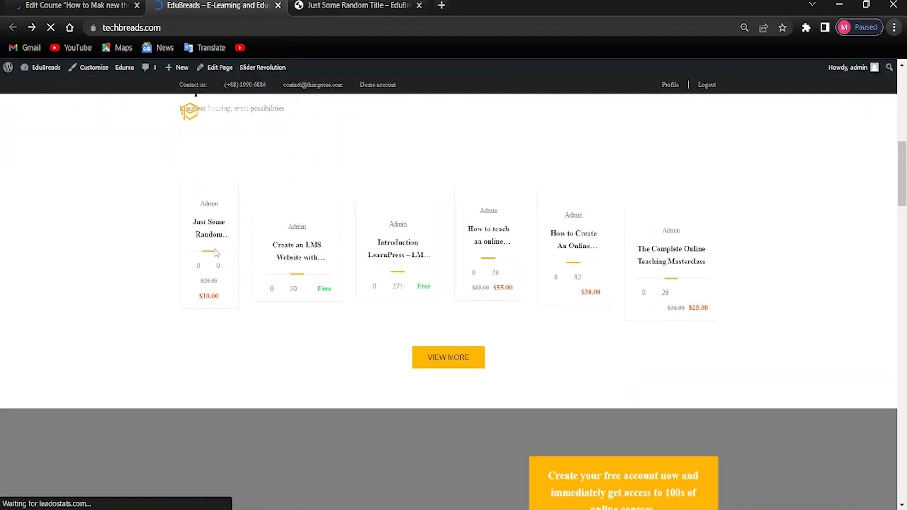
scroll(129, 270, "up", 4)
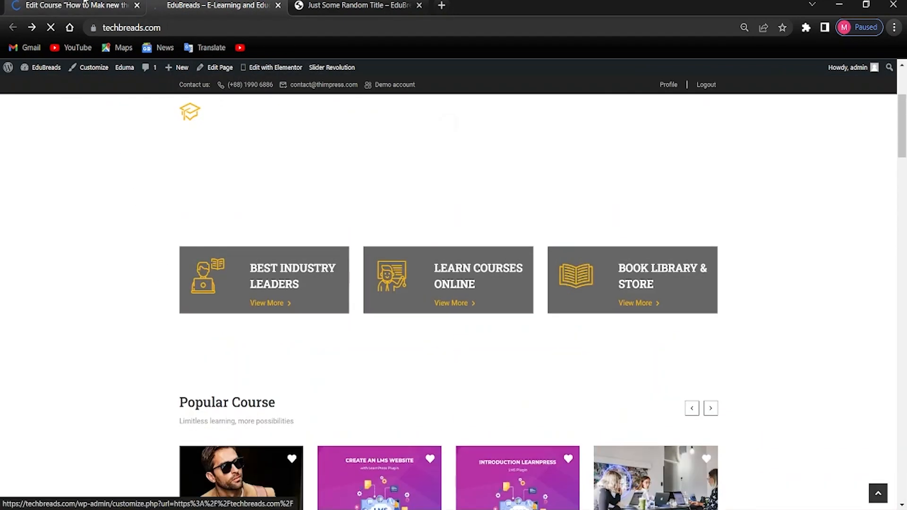
left_click(71, 6)
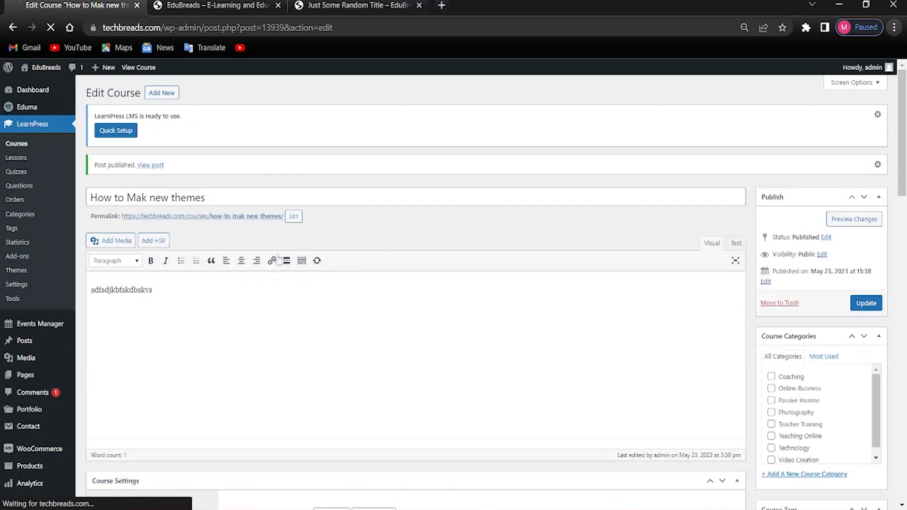
key("ctrl+Tab")
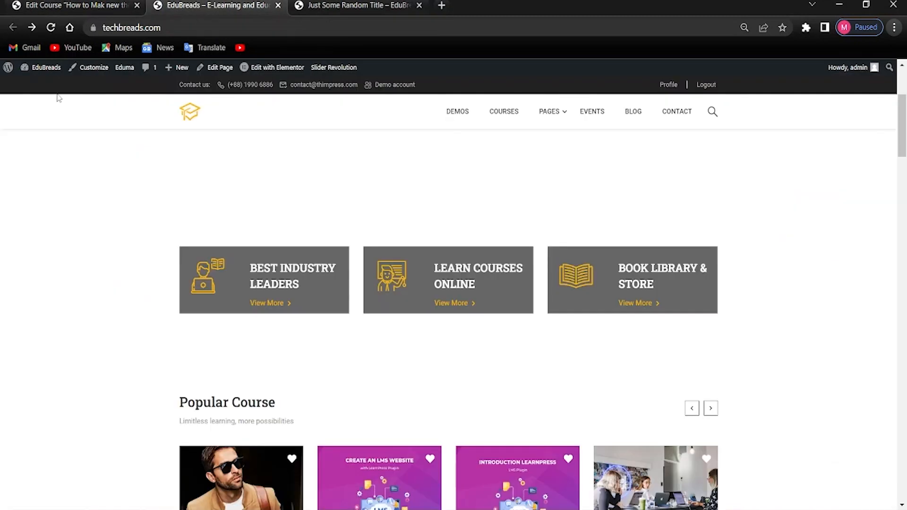
left_click(50, 27)
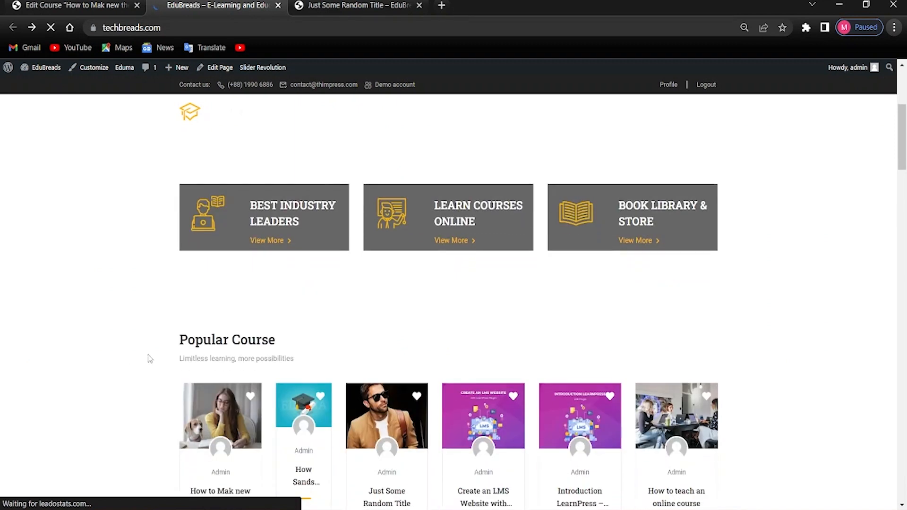
scroll(150, 359, "down", 2)
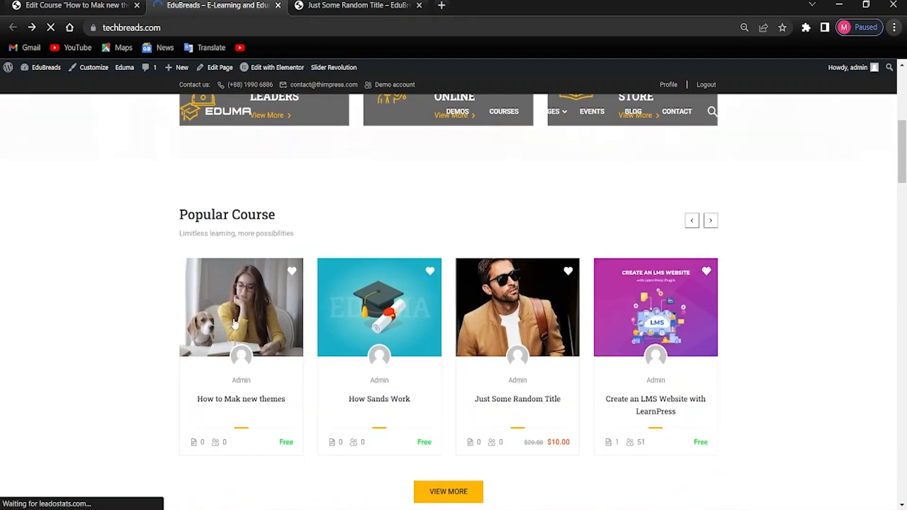
Step: Compare the featured image in the course editor with the course's card on the home page
left_click(62, 4)
scroll(608, 379, "down", 10)
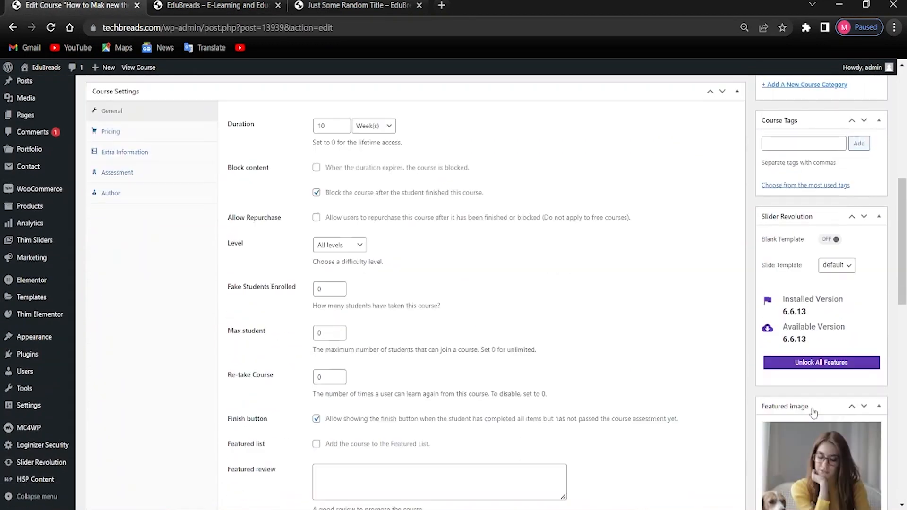
left_click(225, 4)
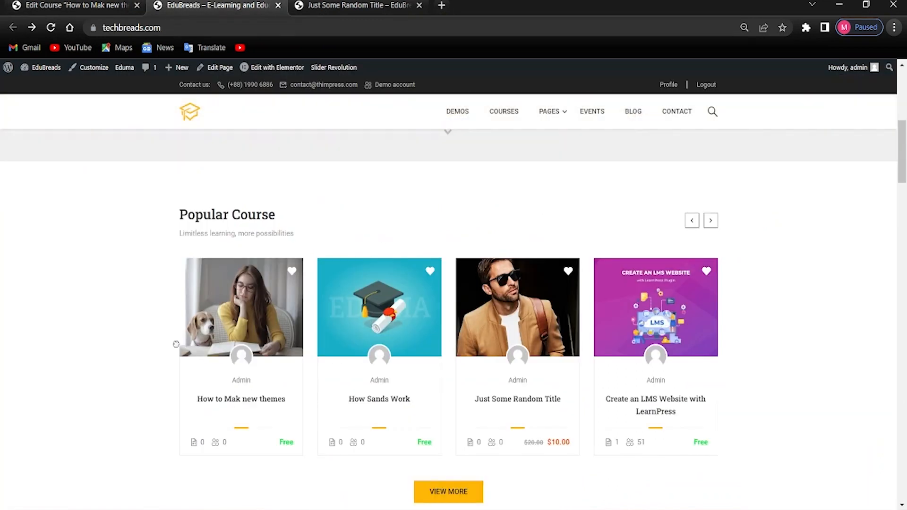
Step: Open the "How to Mak new themes" course from the Popular Course section and examine its image, overview and course features
mouse_move(264, 326)
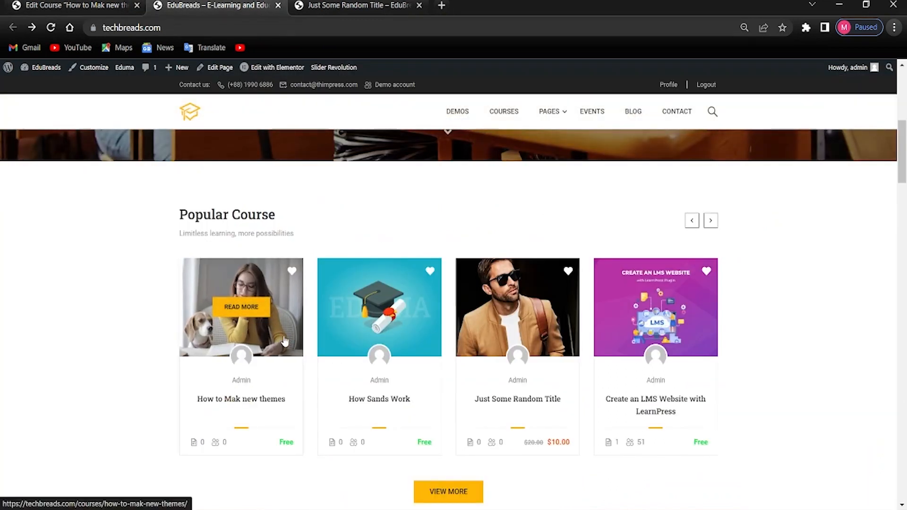
left_click(278, 339)
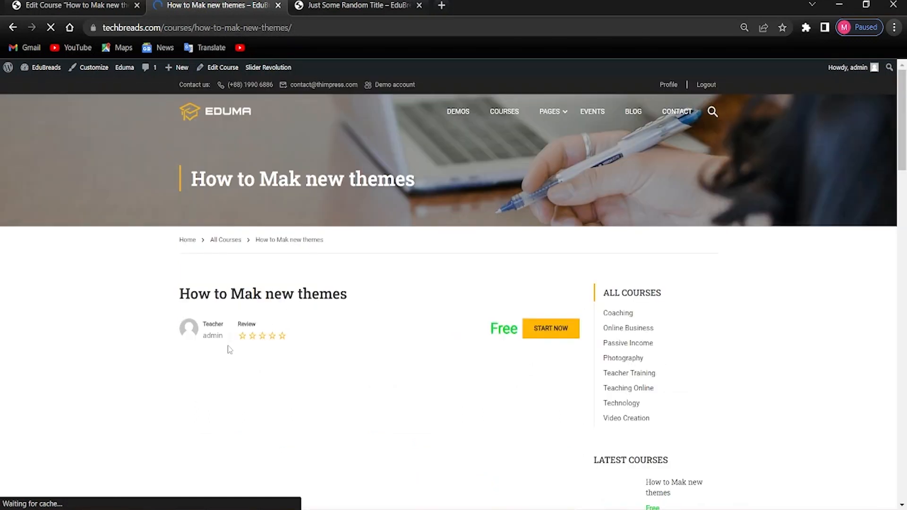
scroll(267, 349, "down", 3)
scroll(268, 349, "down", 10)
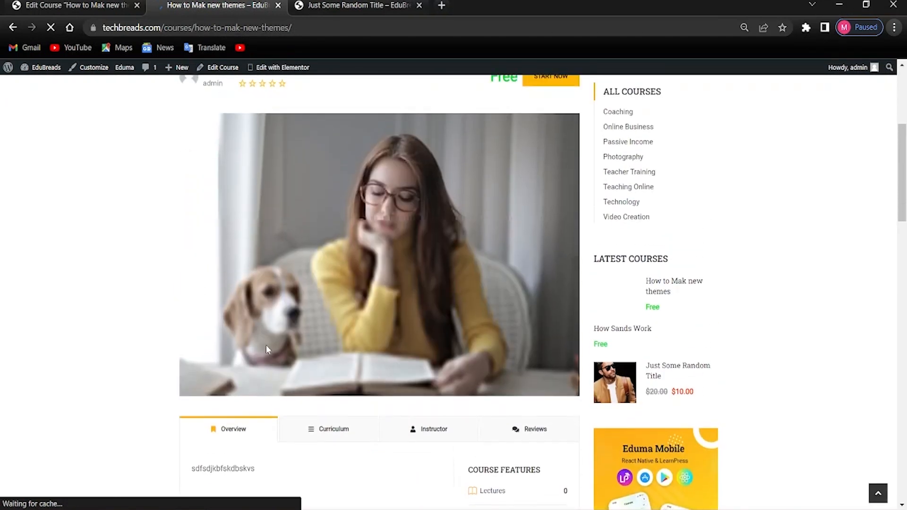
scroll(272, 346, "up", 10)
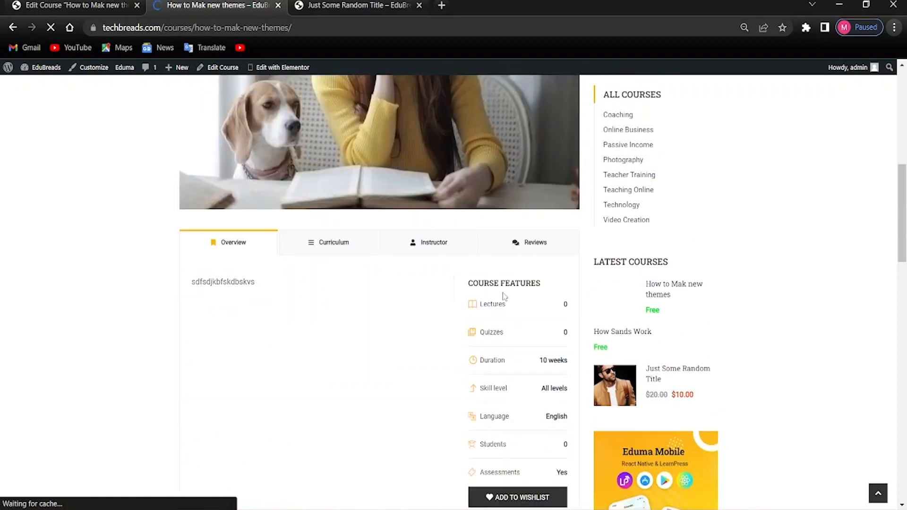
Step: Go back to the course editor and review the general settings and Curriculum section of the "How to Mak new themes" course
scroll(428, 279, "up", 2)
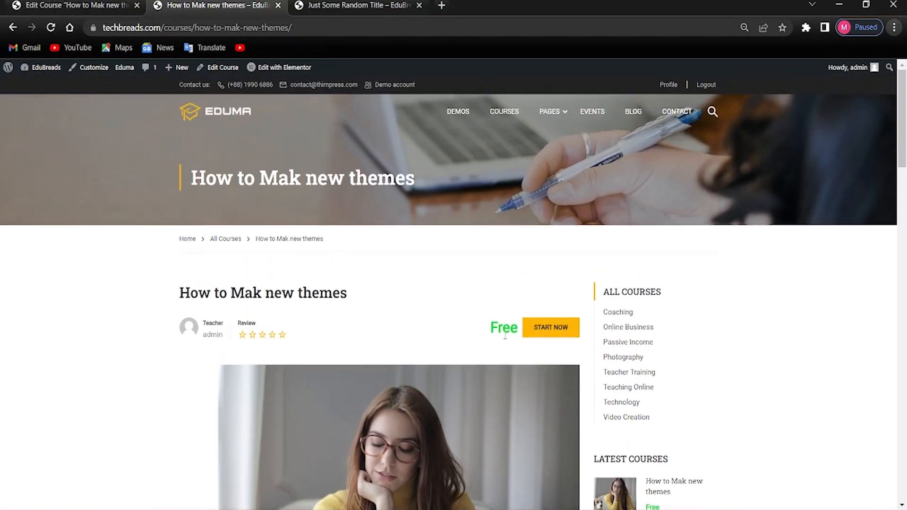
left_click(113, 6)
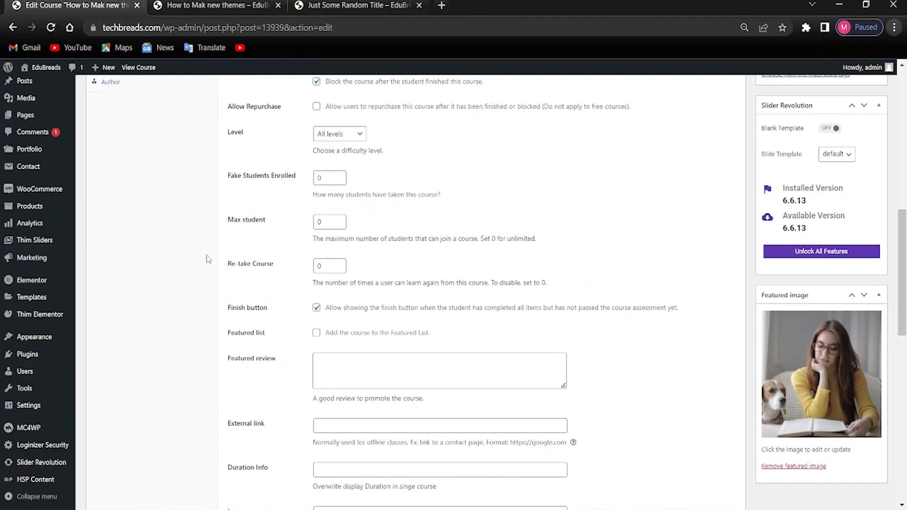
scroll(206, 258, "up", 1)
scroll(295, 297, "up", 2)
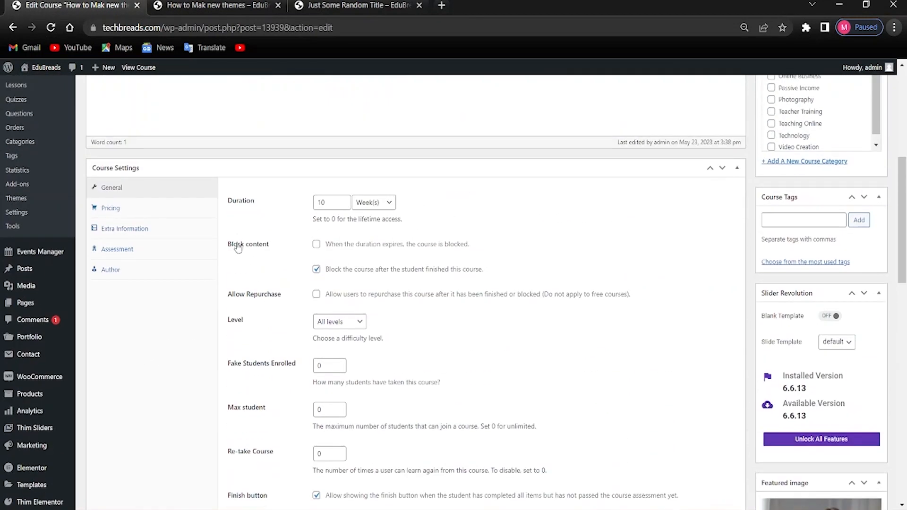
scroll(242, 255, "down", 5)
scroll(242, 255, "down", 8)
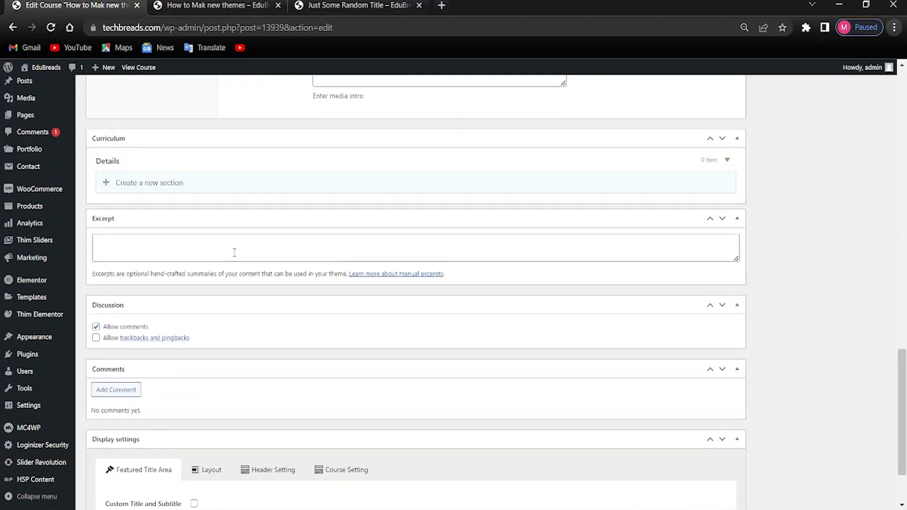
scroll(233, 254, "up", 13)
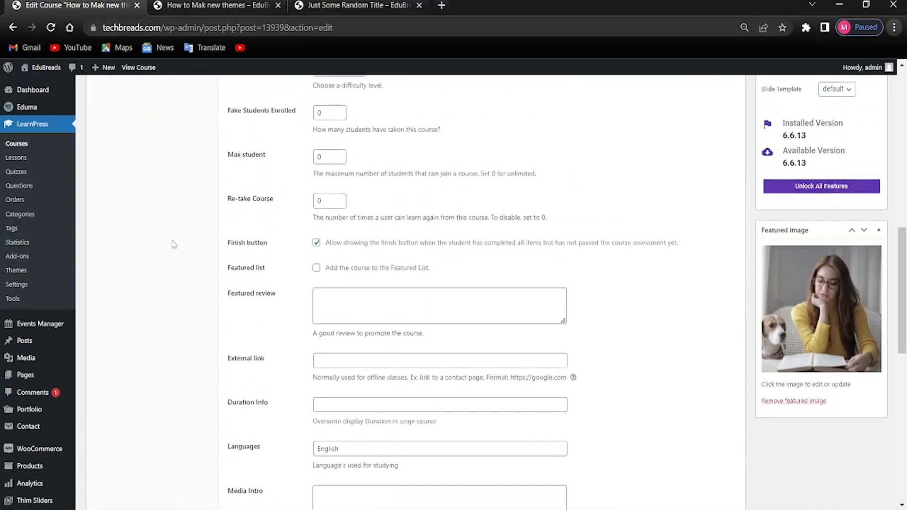
Step: Compare the price and header of the "Just Some Random Title" course page with the "How to Mak new themes" page
left_click(359, 5)
left_click(213, 5)
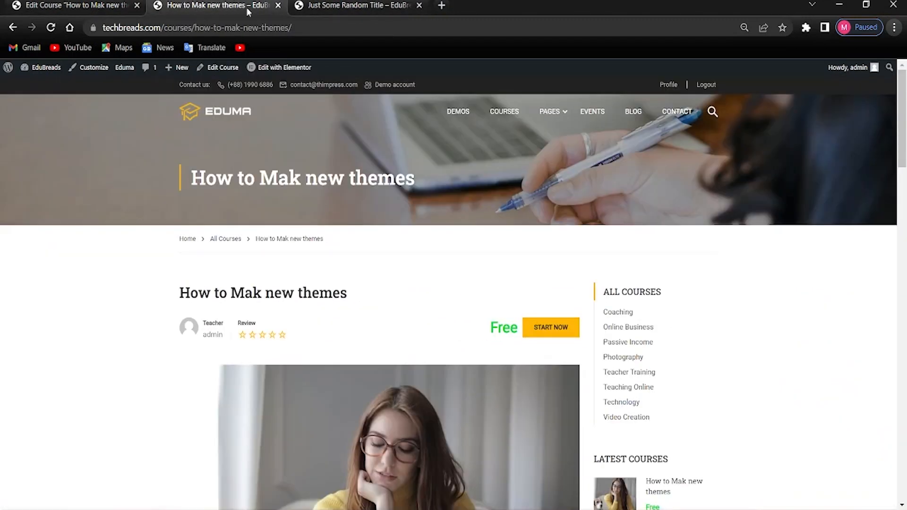
left_click(359, 5)
scroll(314, 332, "down", 1)
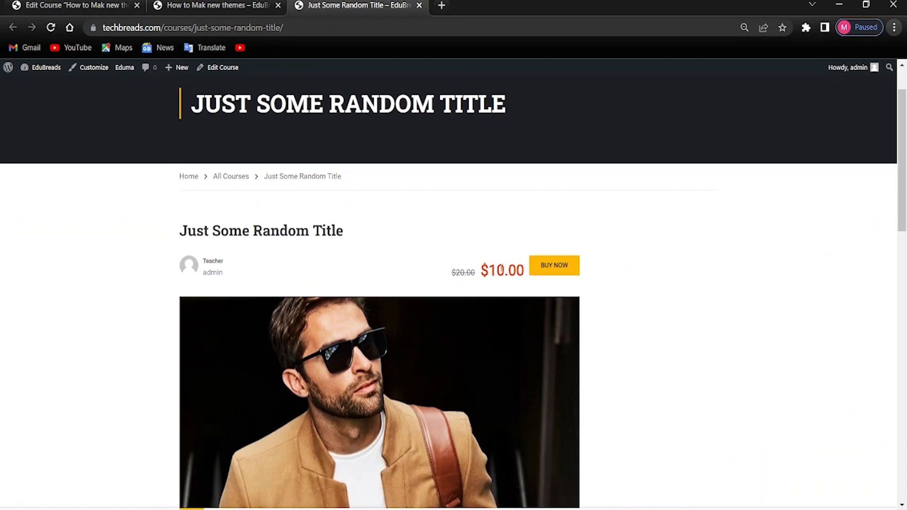
left_click(189, 6)
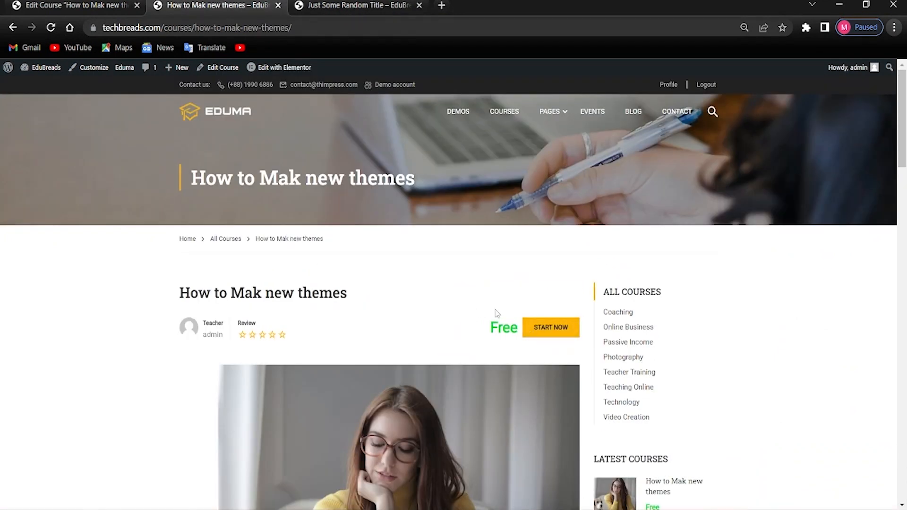
Step: Examine the published "How to Mak new themes" page, including its featured image, overview, course features and latest courses
scroll(480, 335, "down", 3)
scroll(233, 286, "up", 1)
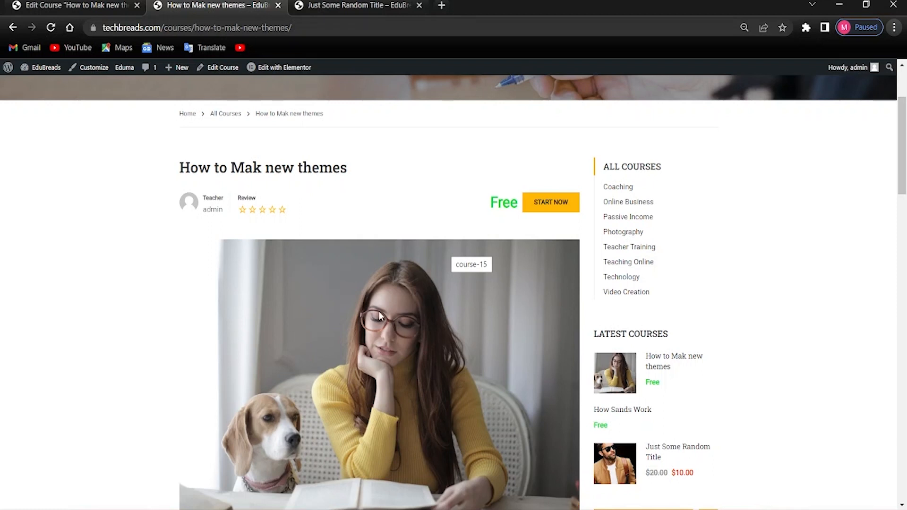
scroll(380, 315, "up", 3)
scroll(312, 144, "down", 4)
scroll(317, 175, "up", 4)
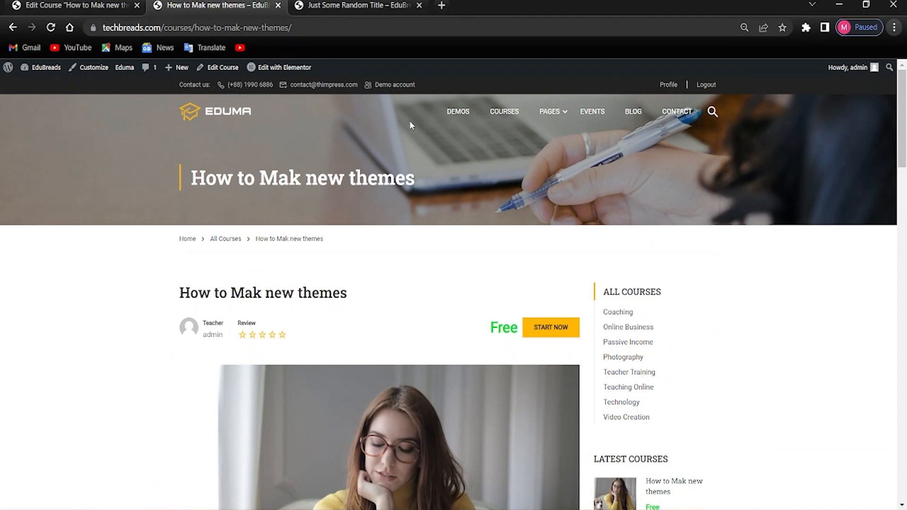
scroll(408, 149, "down", 5)
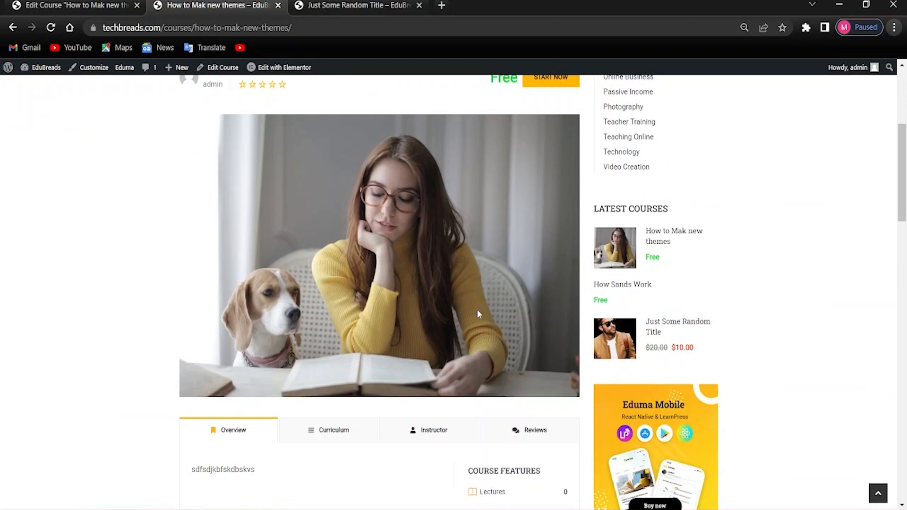
scroll(380, 352, "down", 6)
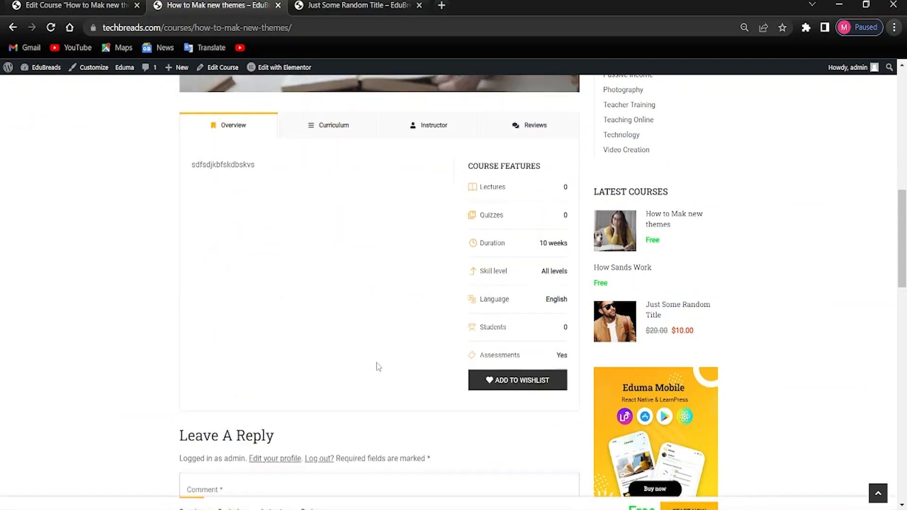
scroll(376, 362, "up", 9)
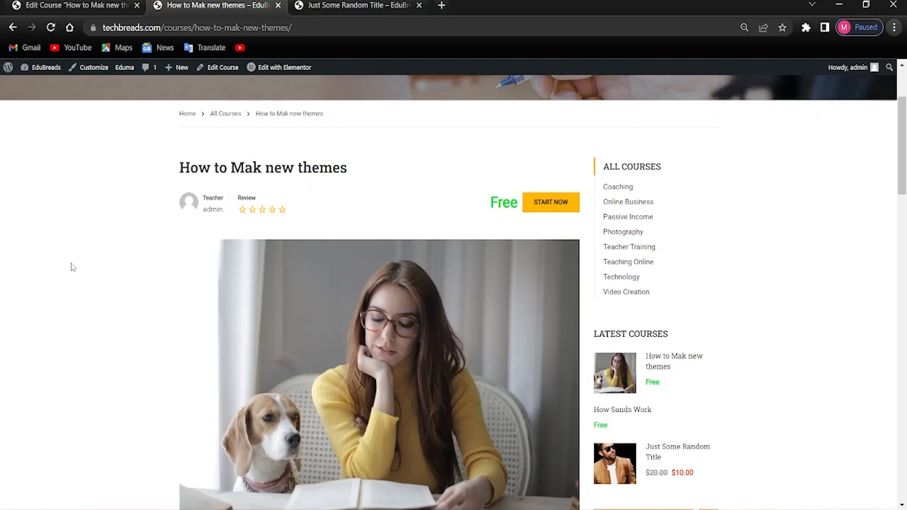
scroll(80, 263, "up", 3)
Step: Return to the site's home page and look over the hero banner and the Popular Course section
left_click(12, 27)
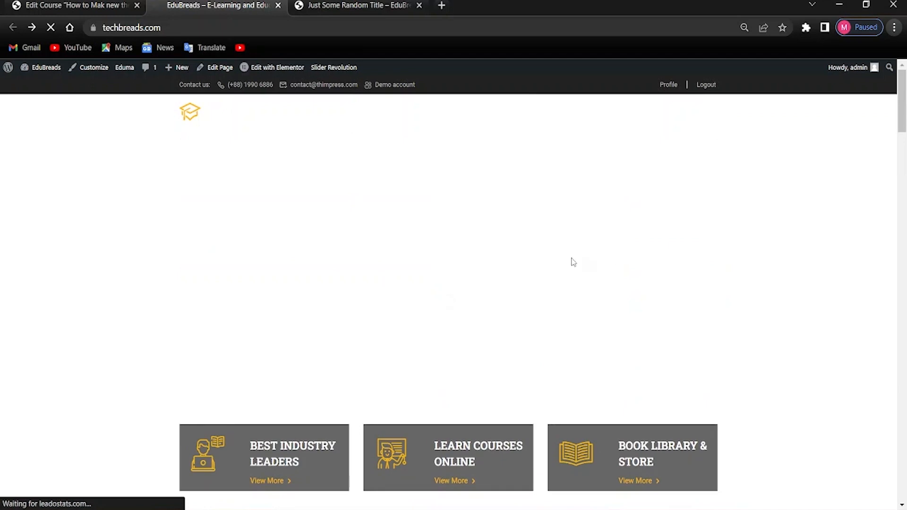
scroll(509, 270, "down", 3)
scroll(508, 270, "up", 4)
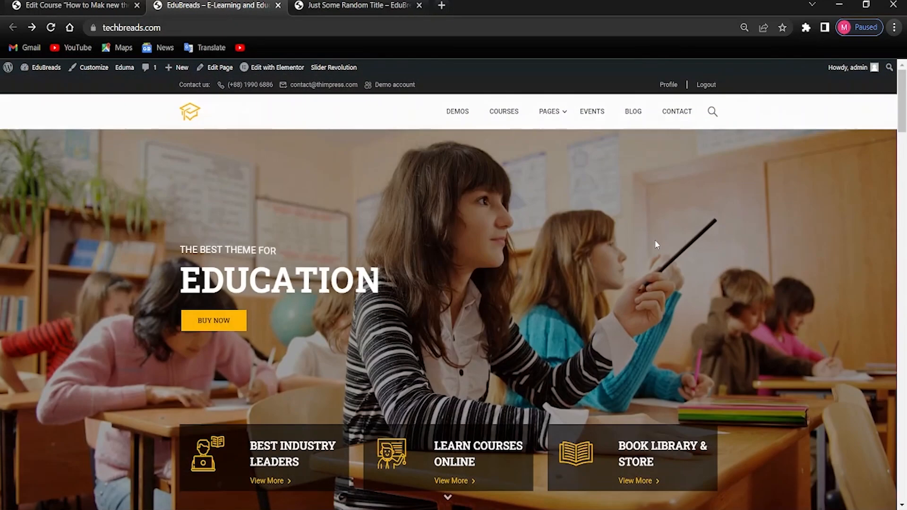
scroll(407, 288, "down", 4)
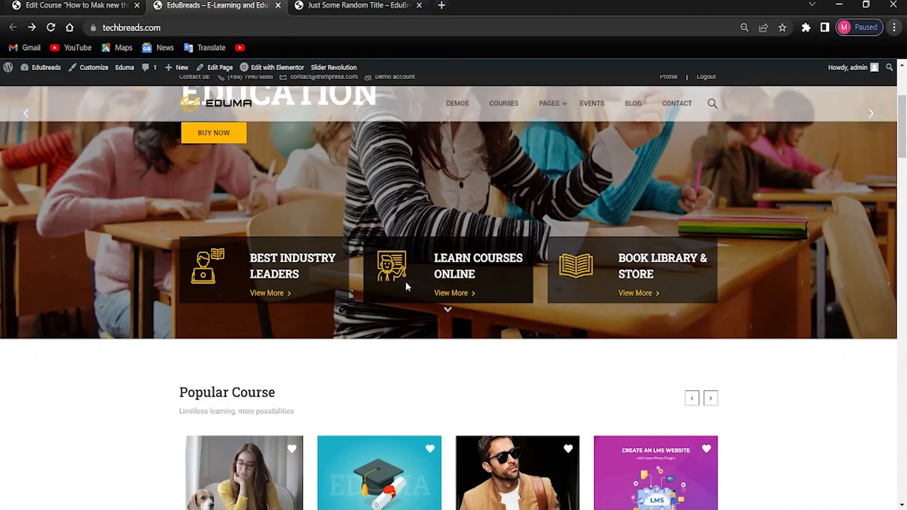
scroll(354, 285, "up", 1)
scroll(497, 253, "up", 2)
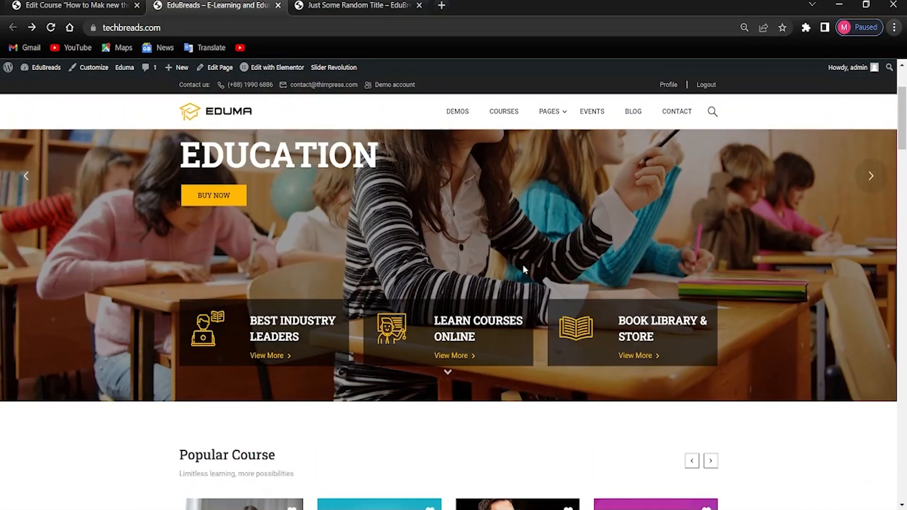
scroll(374, 257, "up", 3)
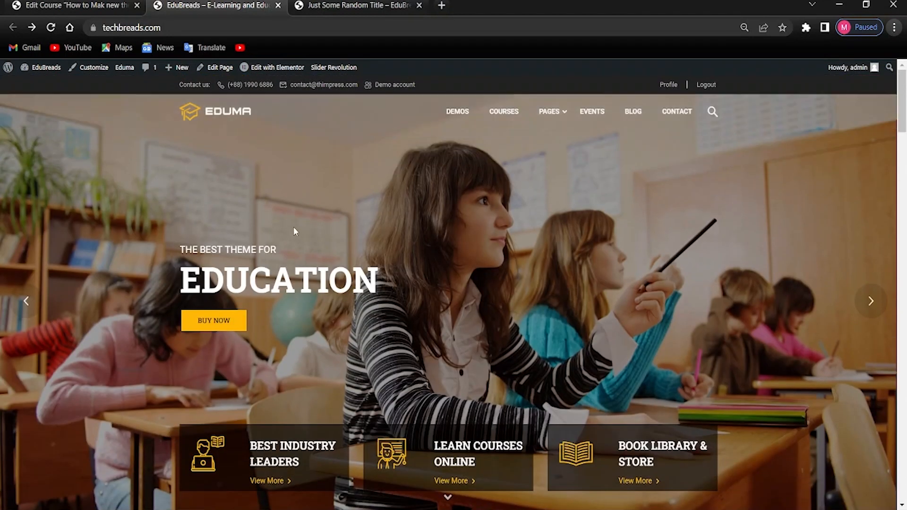